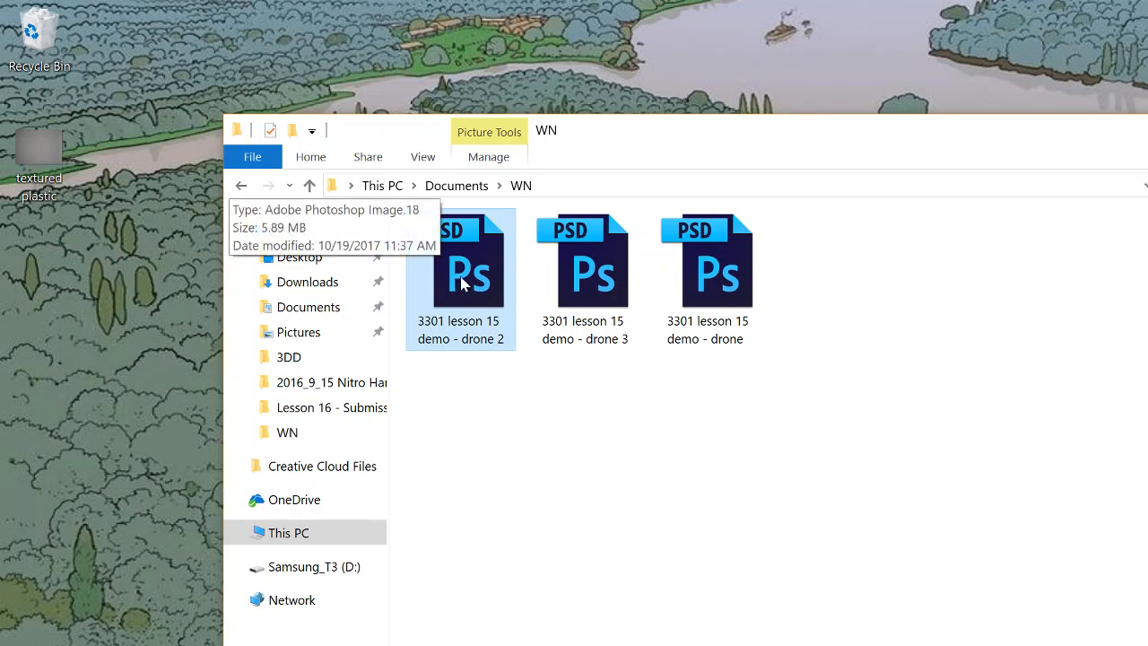
Open the file "3301 lesson 15 demo - drone 2" with SketchBook and dismiss the welcome window.
right_click(455, 279)
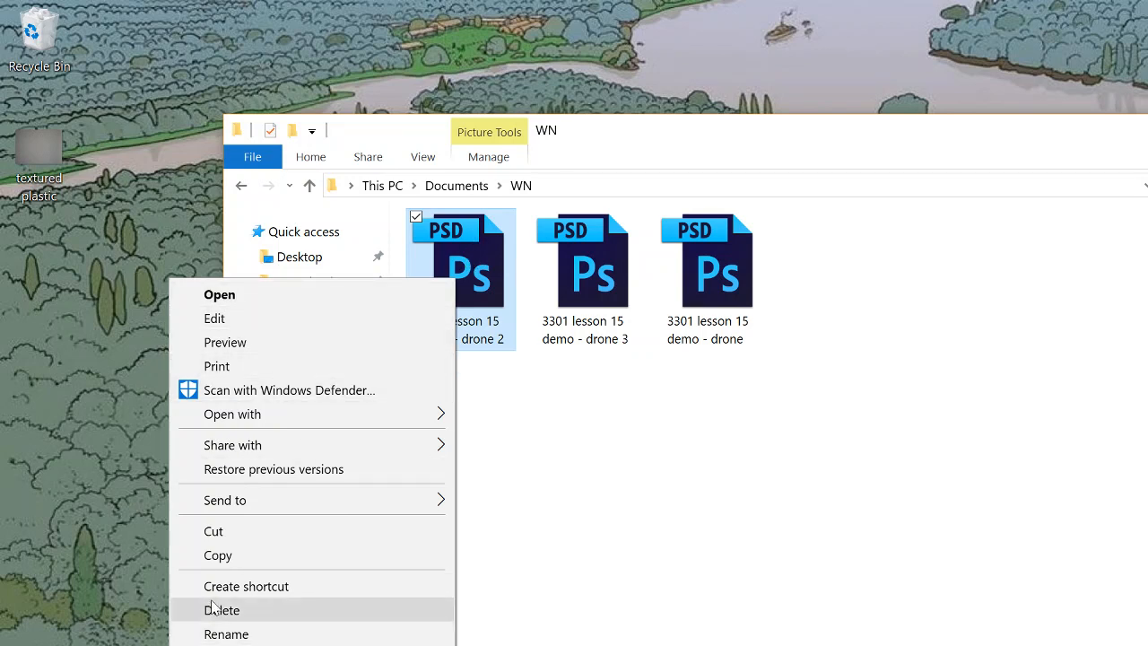
mouse_move(222, 418)
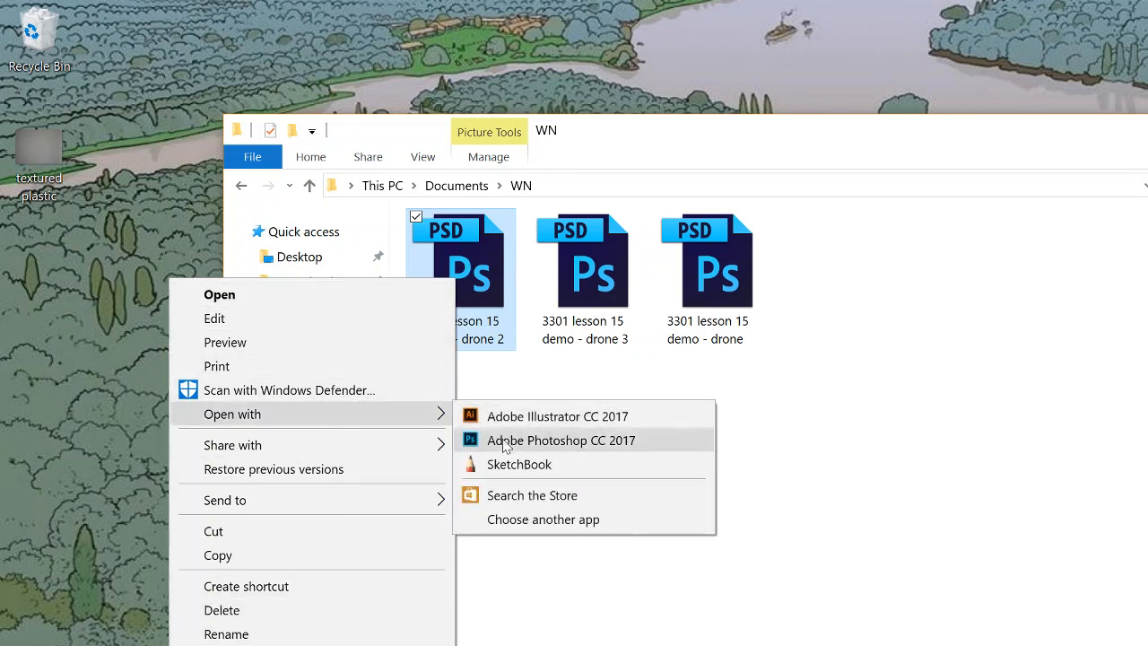
click(507, 464)
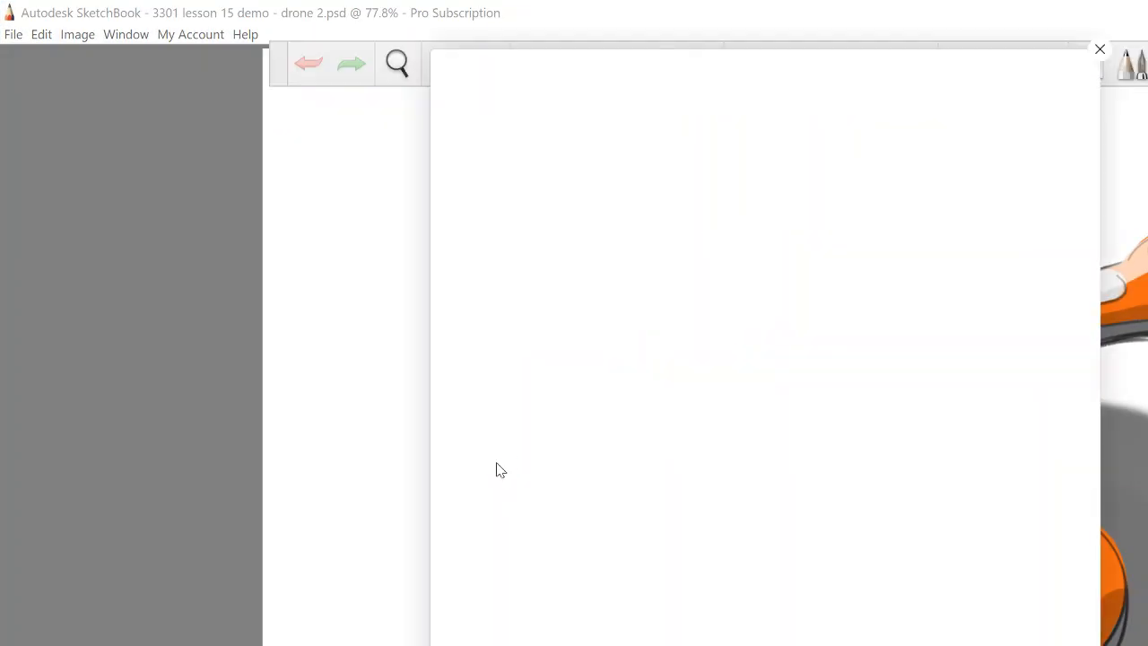
click(1103, 51)
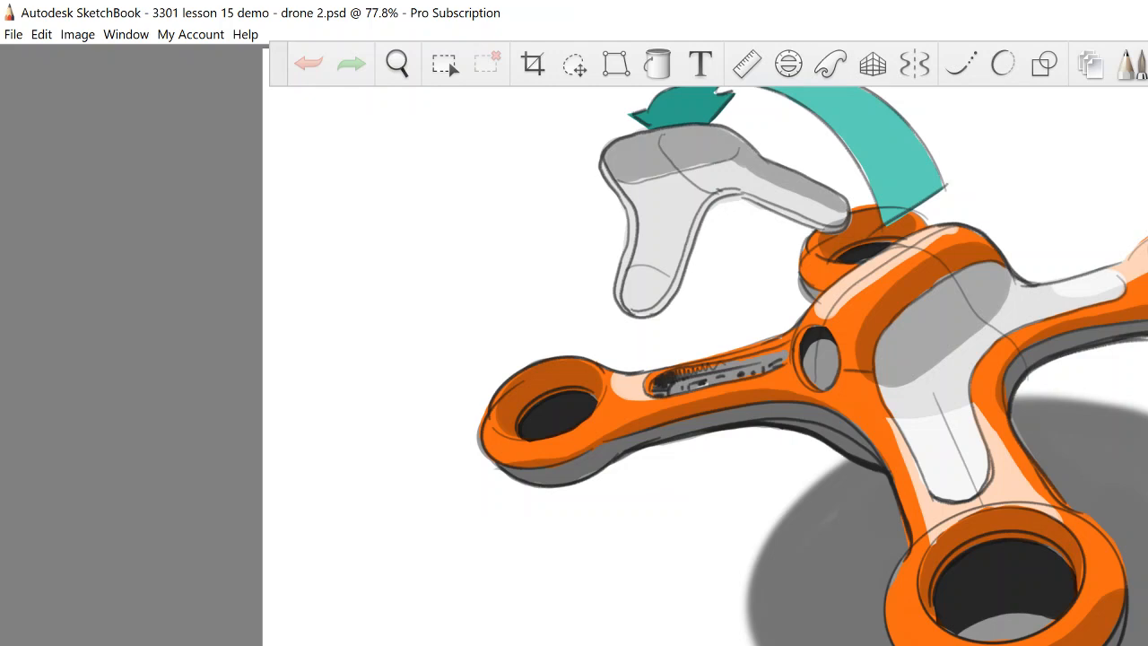
Launch SketchBook with a blank untitled canvas and close the news window.
key(super)
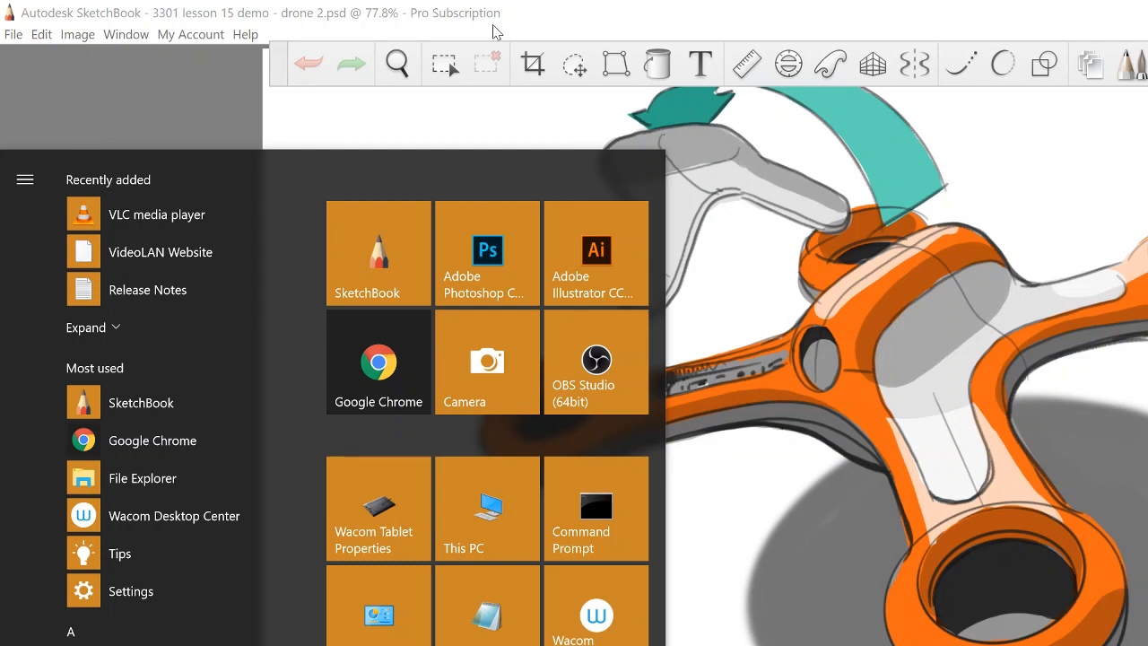
click(390, 21)
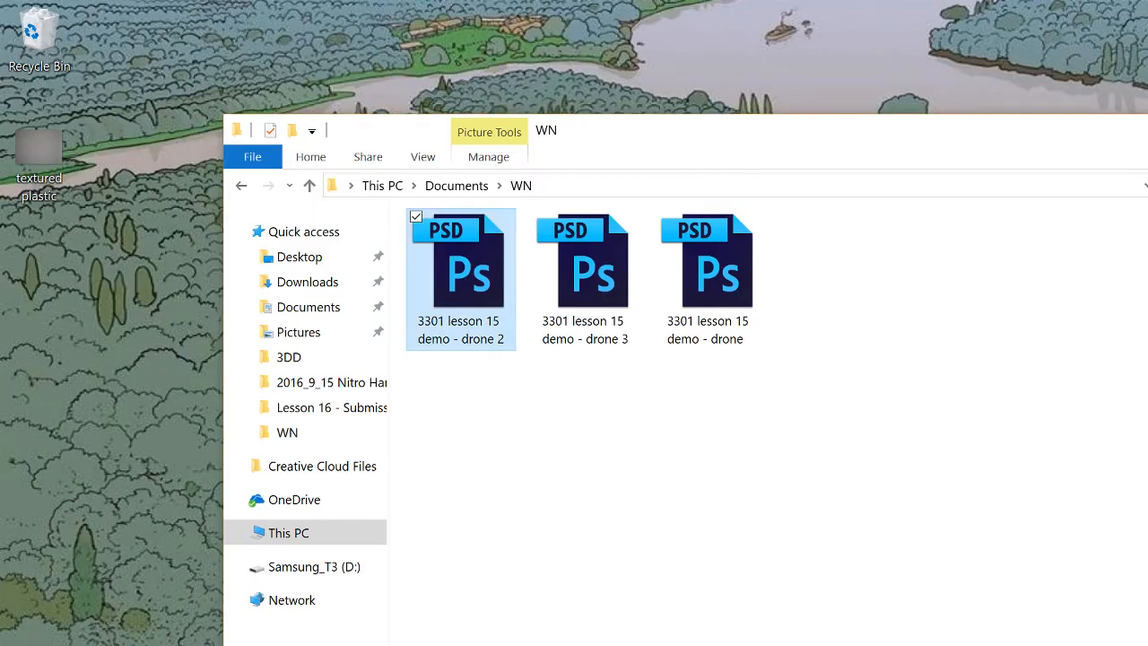
key(super)
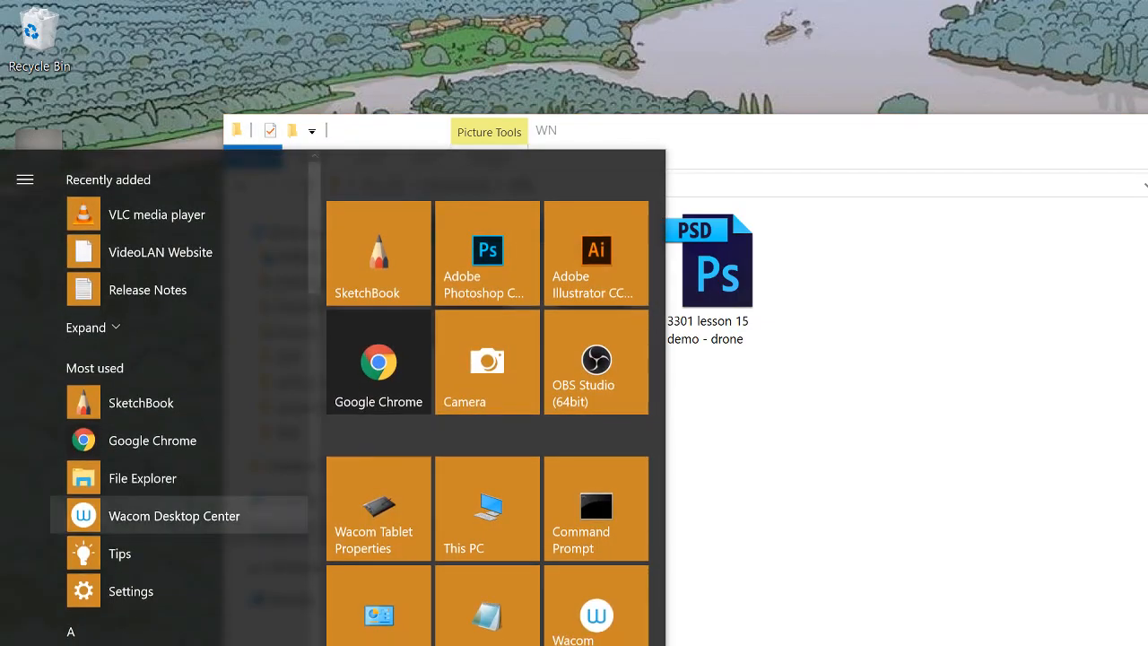
click(378, 255)
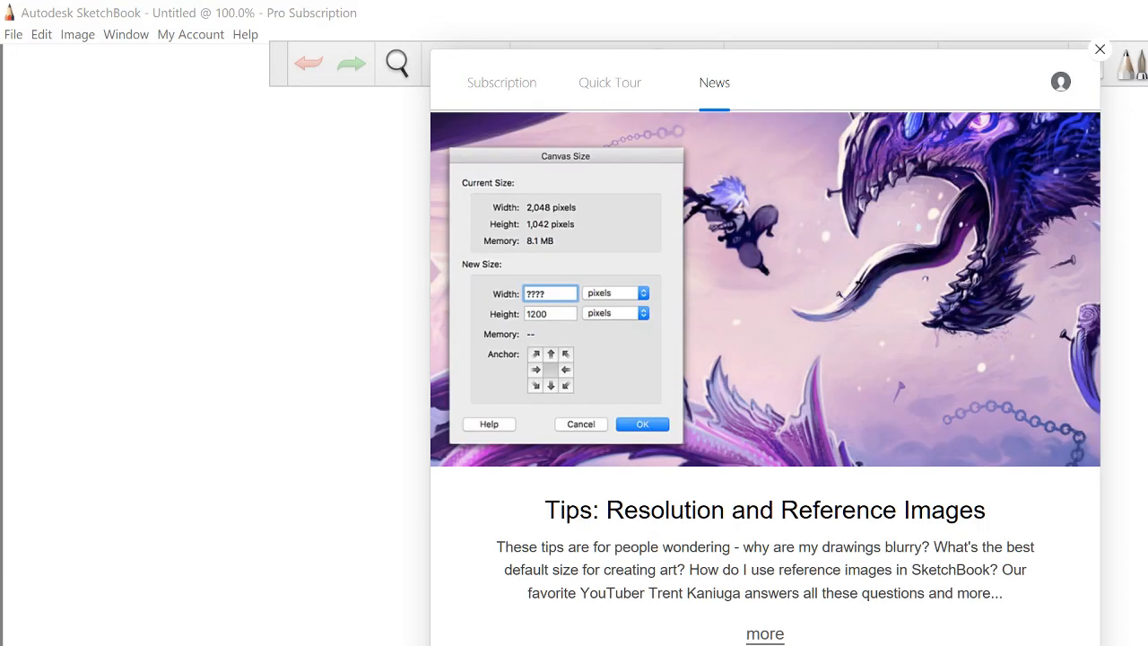
click(1100, 50)
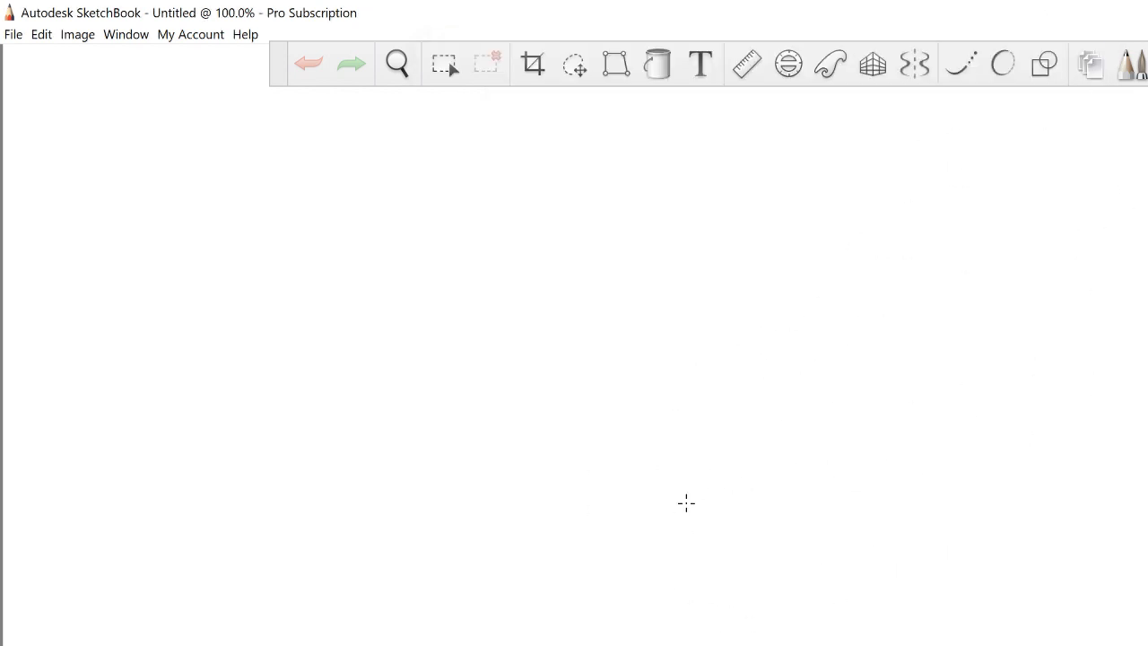
Zoom the blank canvas out to 64% and close the Photoshop Colorist on-screen controls.
key(space)
drag(717, 402, 713, 395)
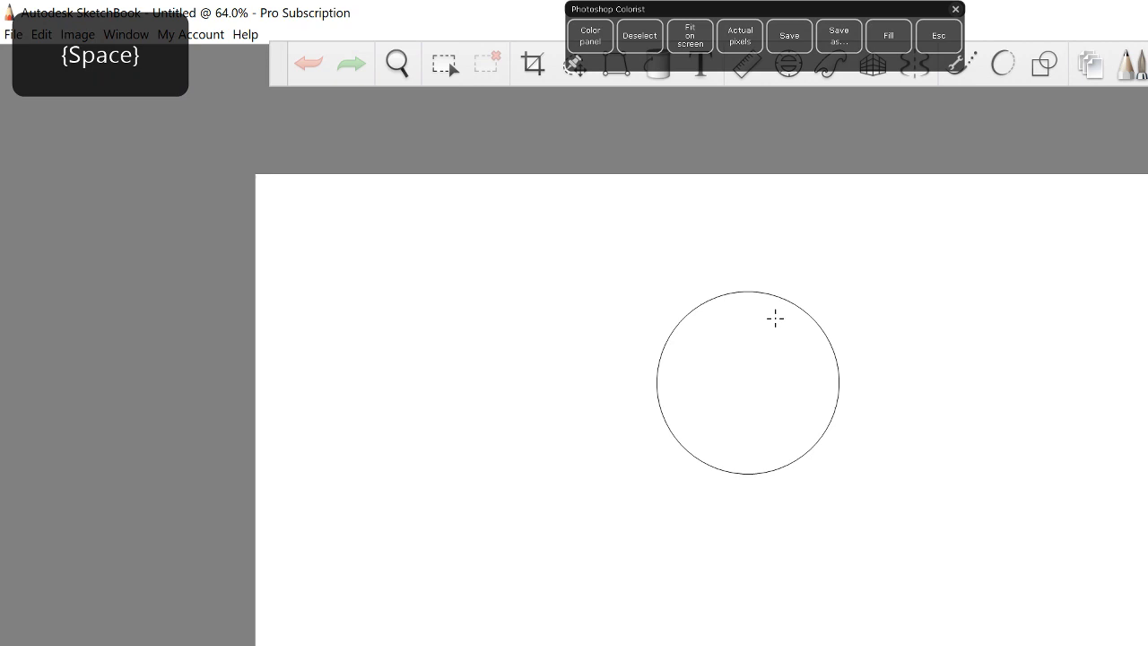
click(956, 10)
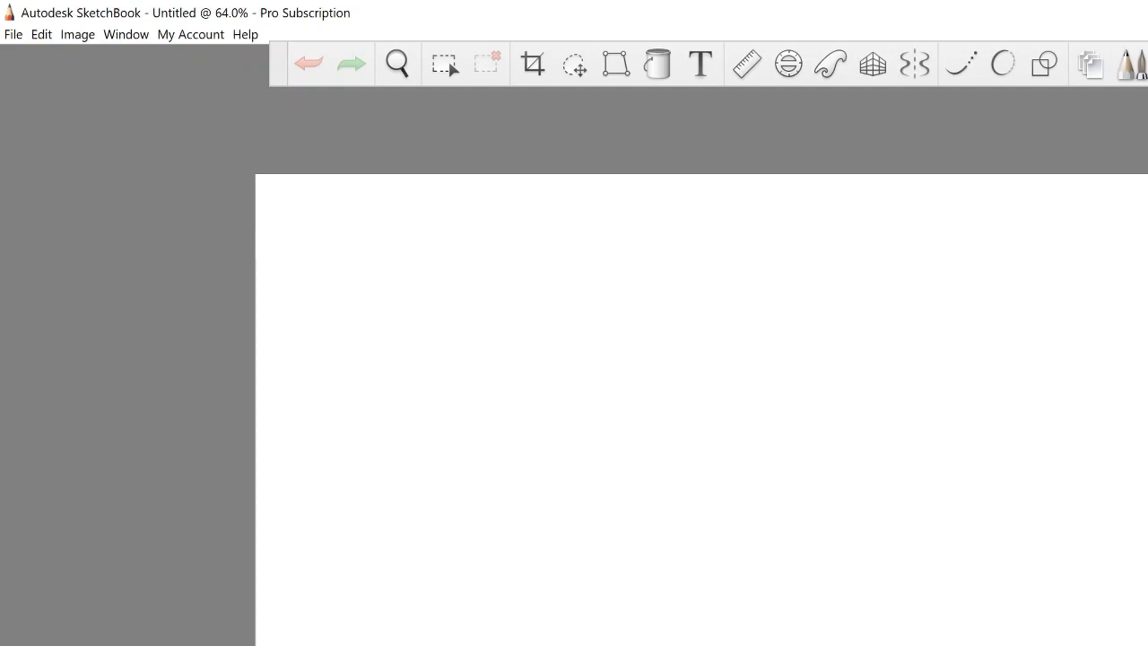
Hide the interface elements around the canvas and show the Toolbar again.
key(Tab)
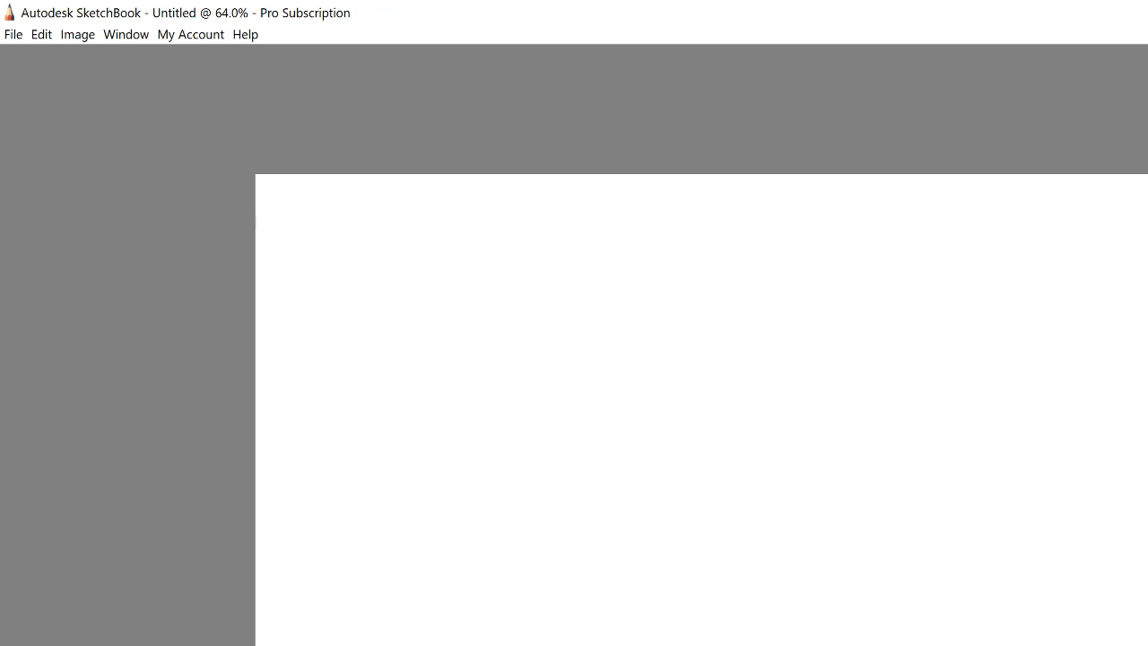
click(127, 34)
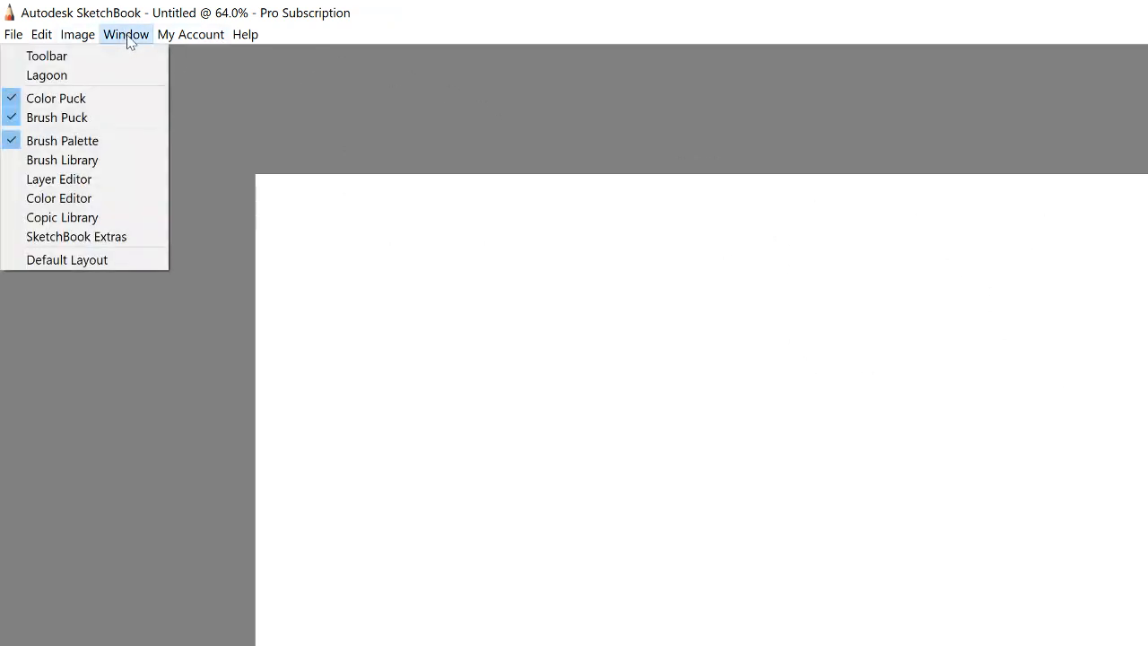
click(36, 58)
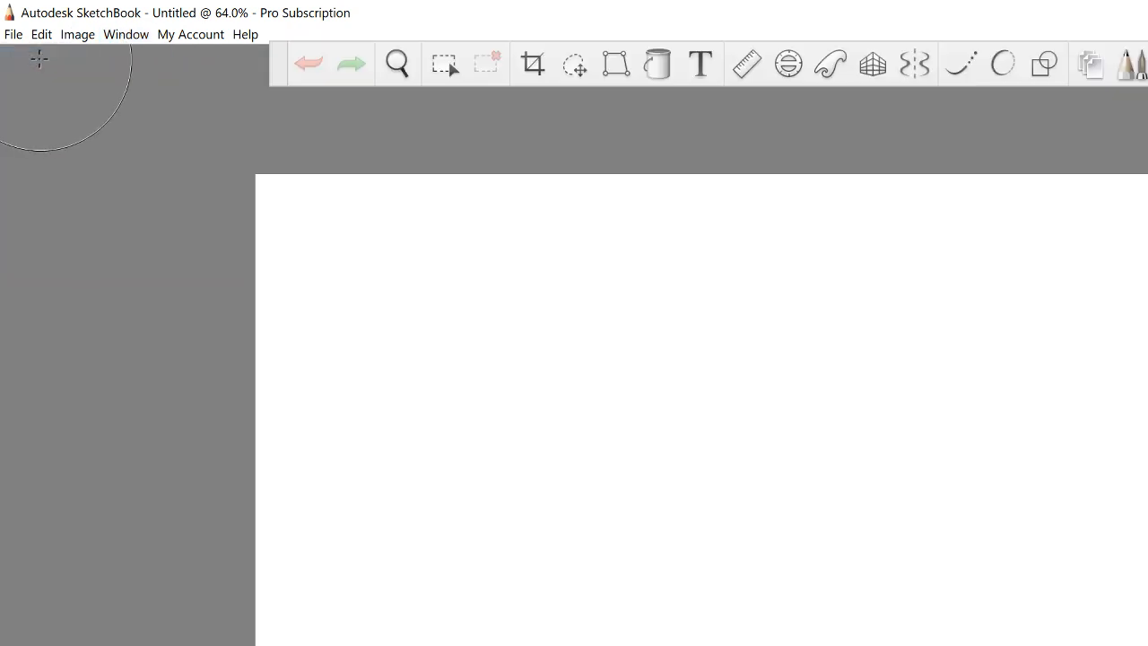
Turn the Brush Palette off and back on.
click(121, 36)
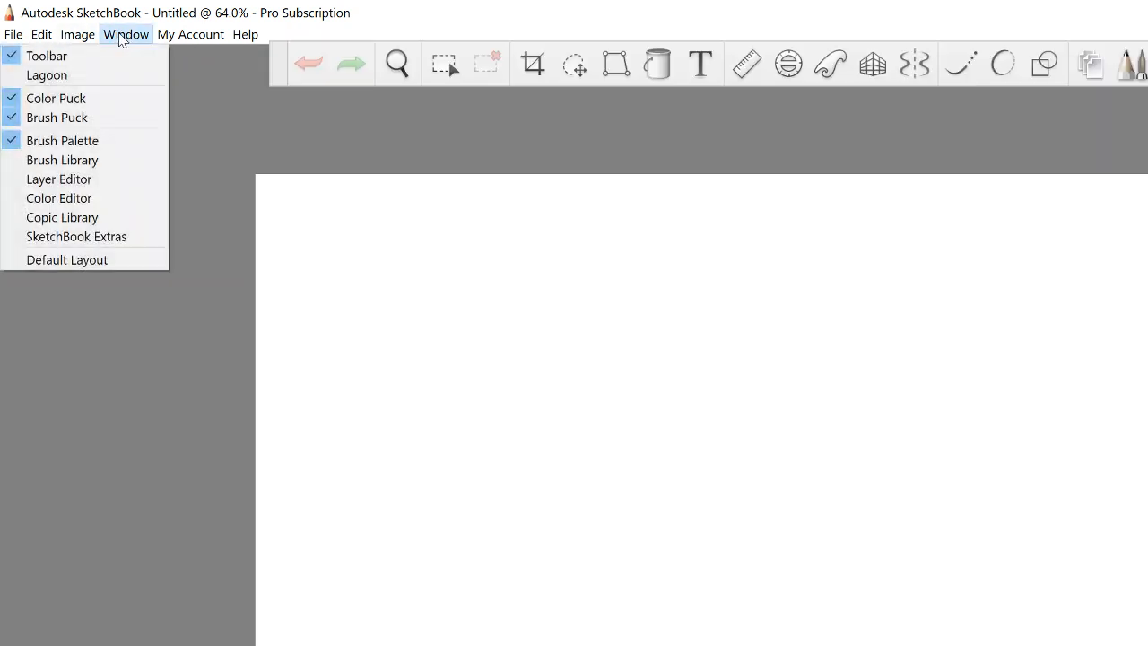
click(45, 144)
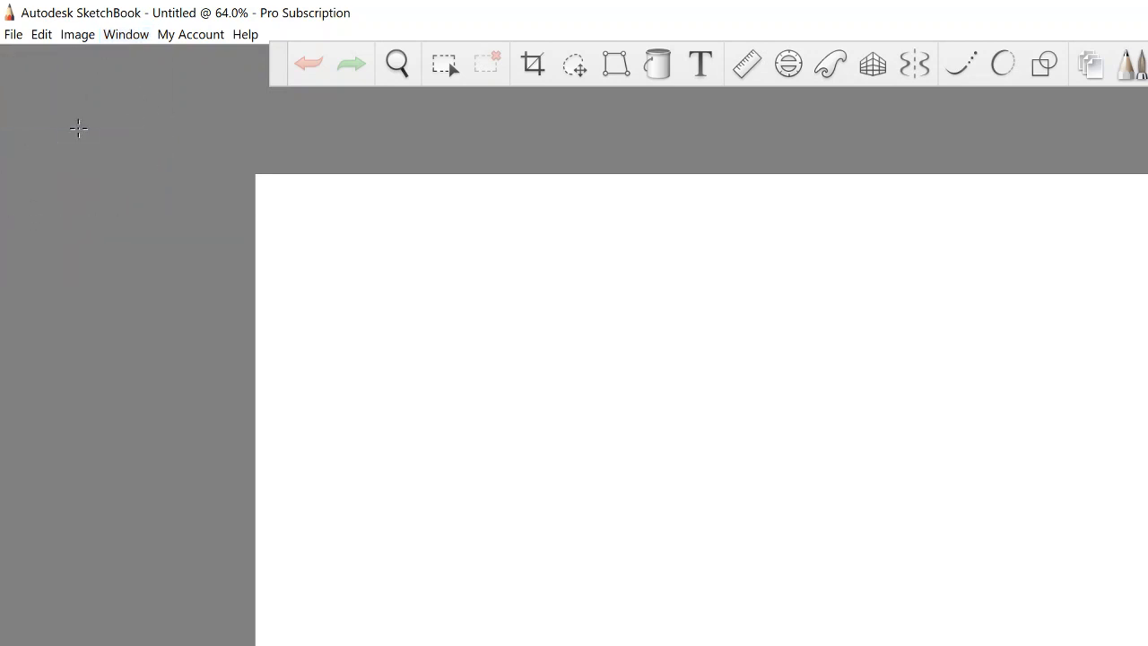
click(116, 35)
click(45, 144)
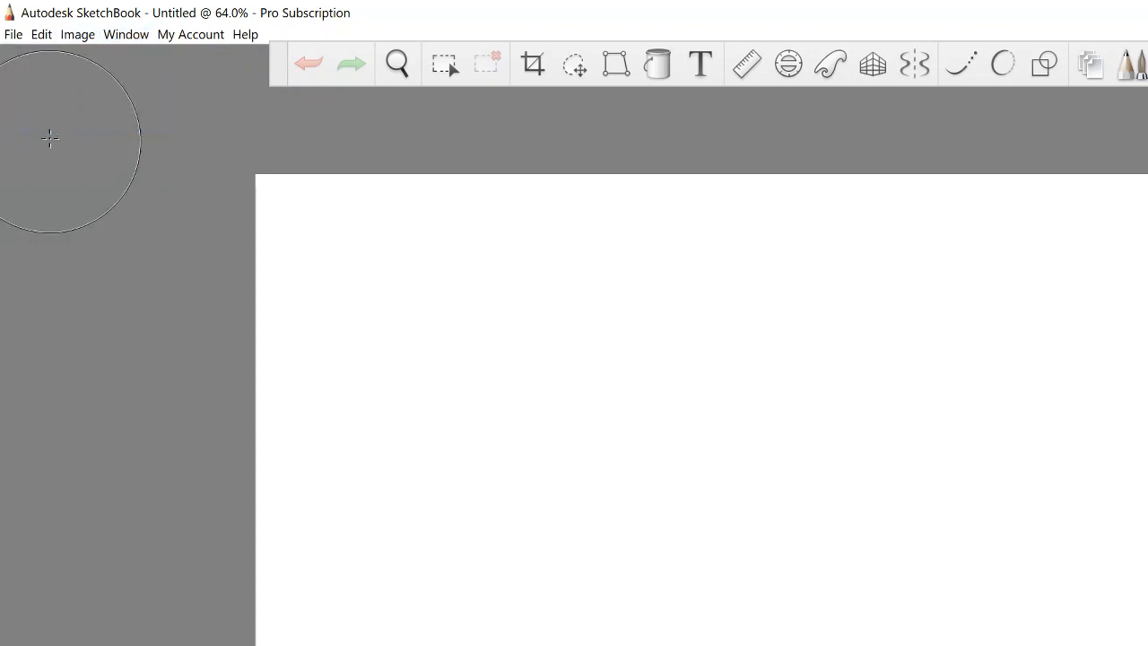
Show the Layer Editor and the Lagoon in the workspace.
click(124, 35)
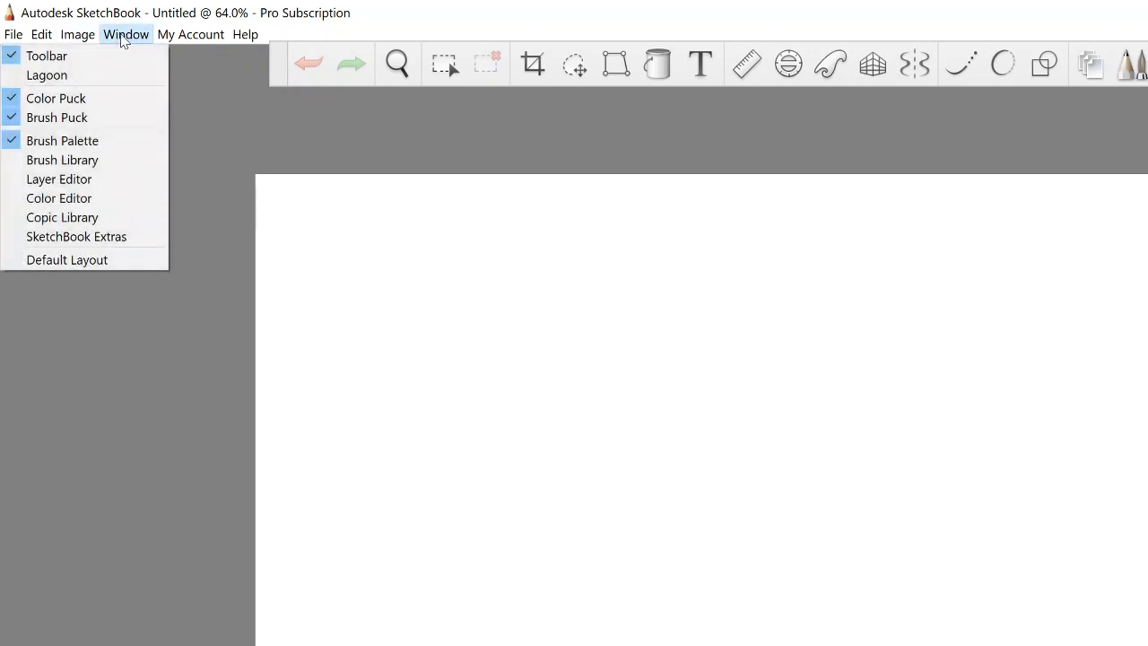
click(49, 179)
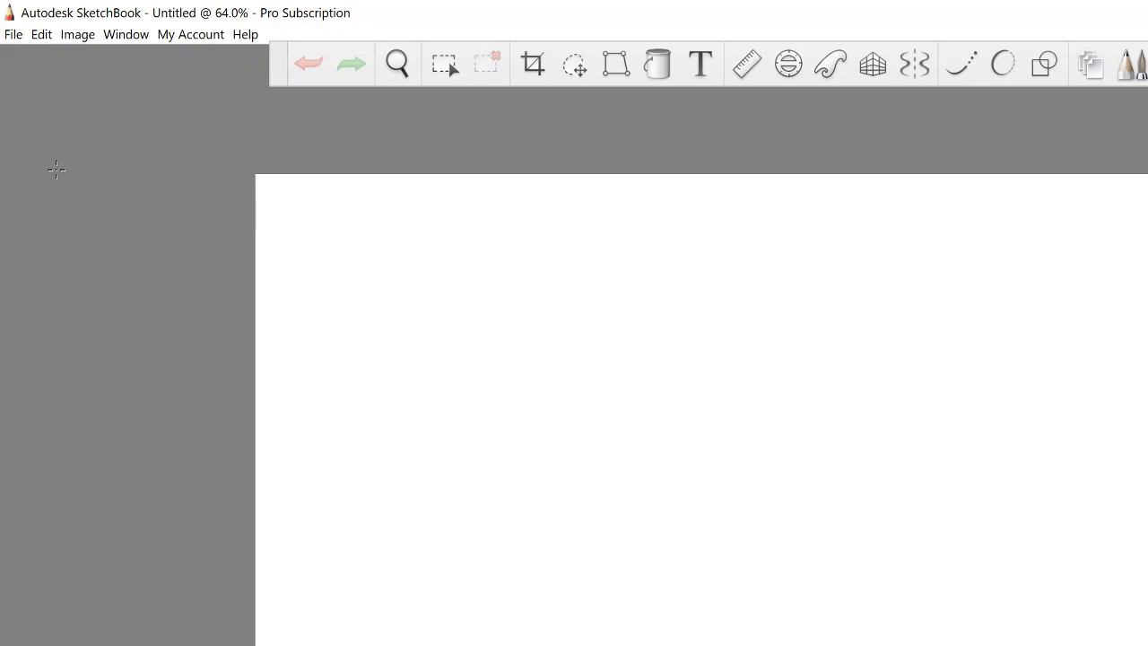
click(114, 36)
click(27, 76)
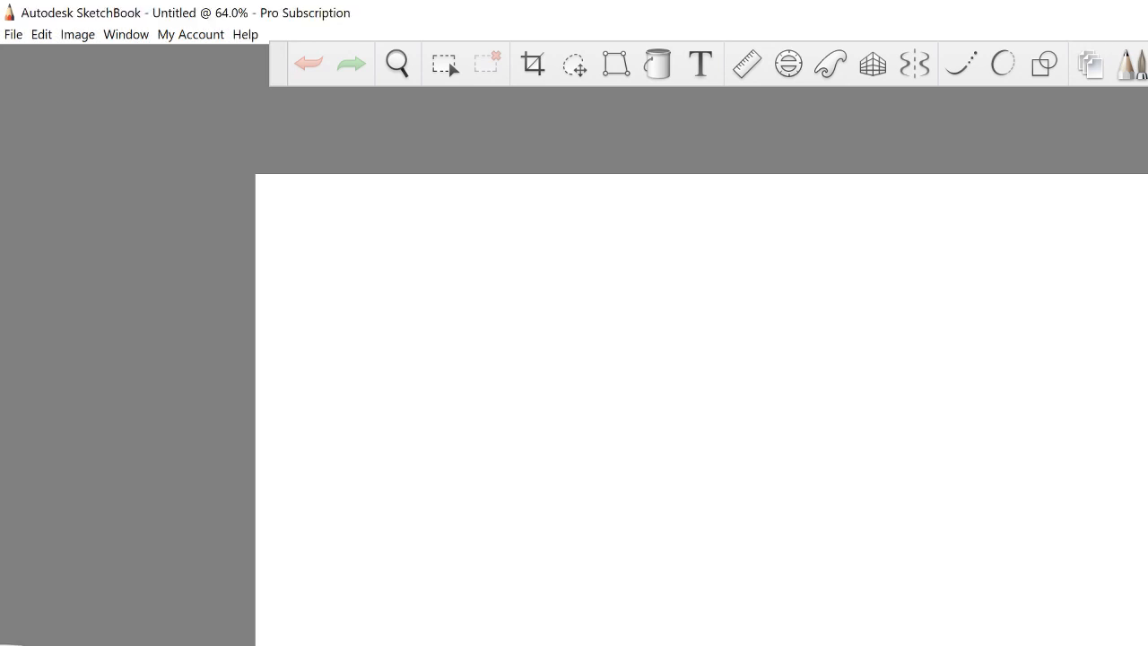
Hide the Lagoon while keeping the Color Puck and Brush Puck displayed.
click(123, 35)
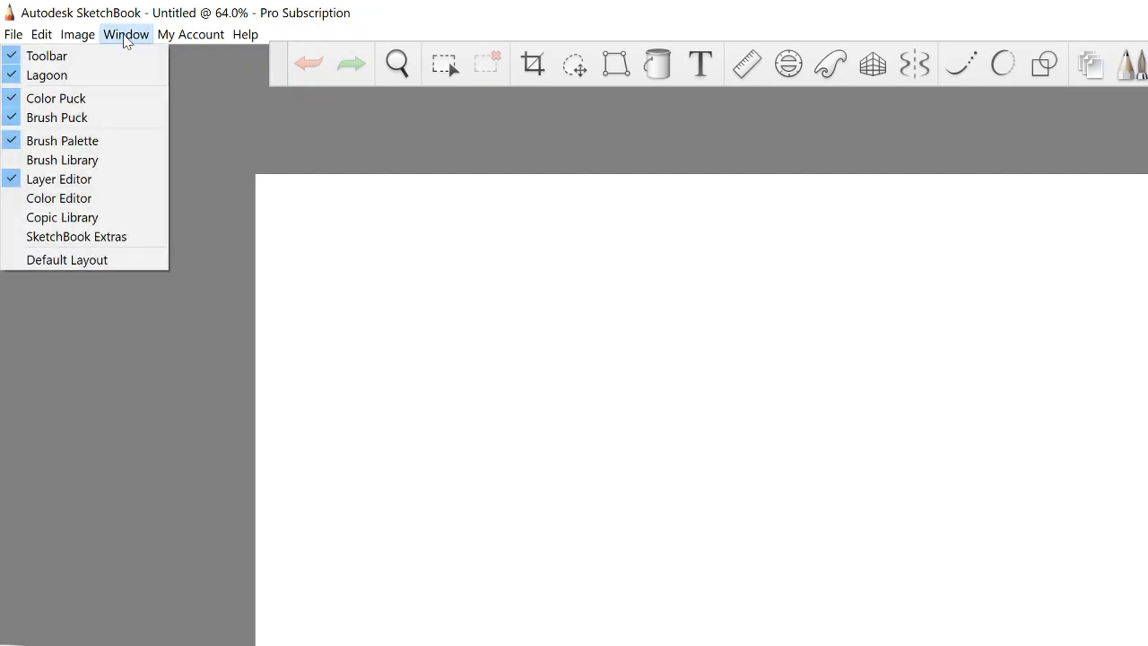
click(30, 76)
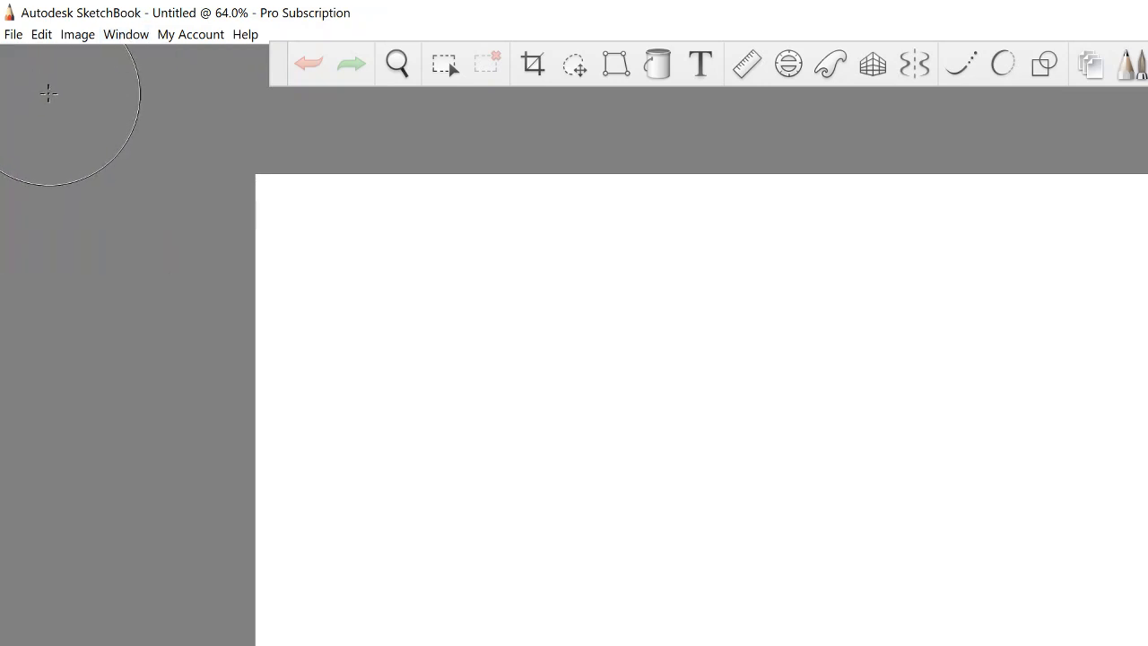
click(125, 34)
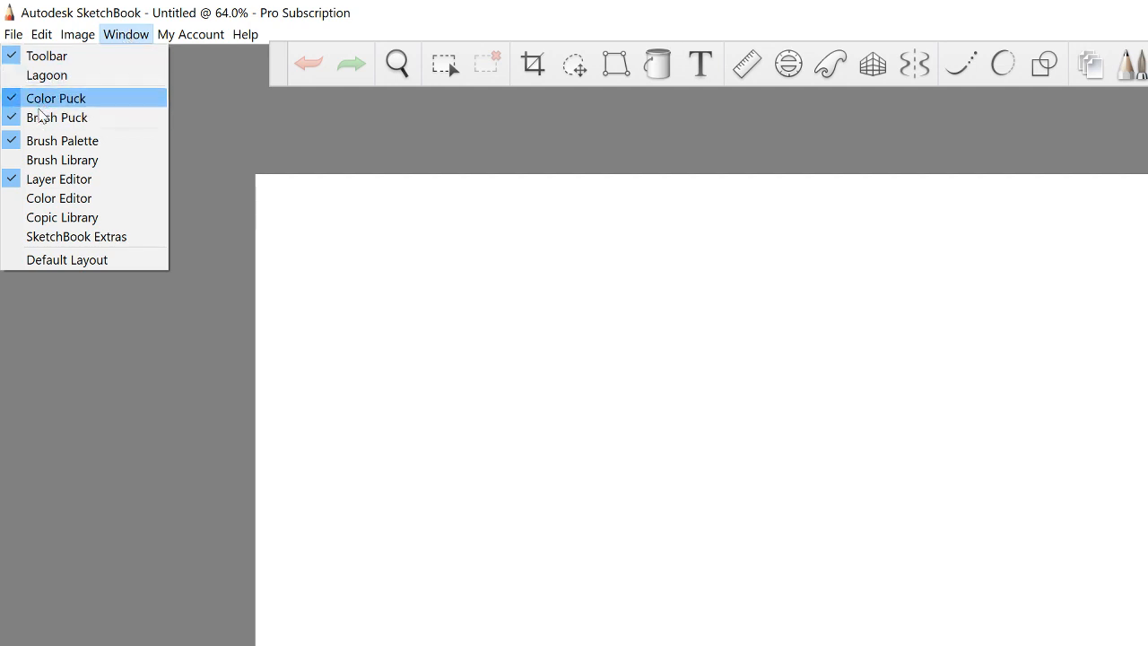
key(Escape)
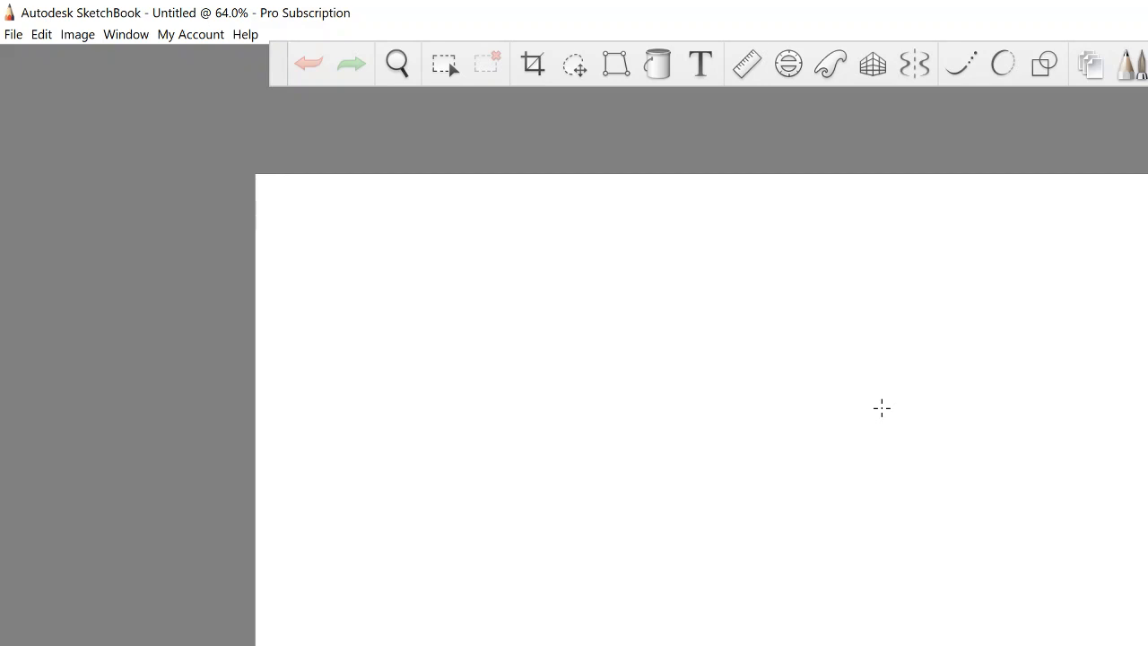
click(13, 36)
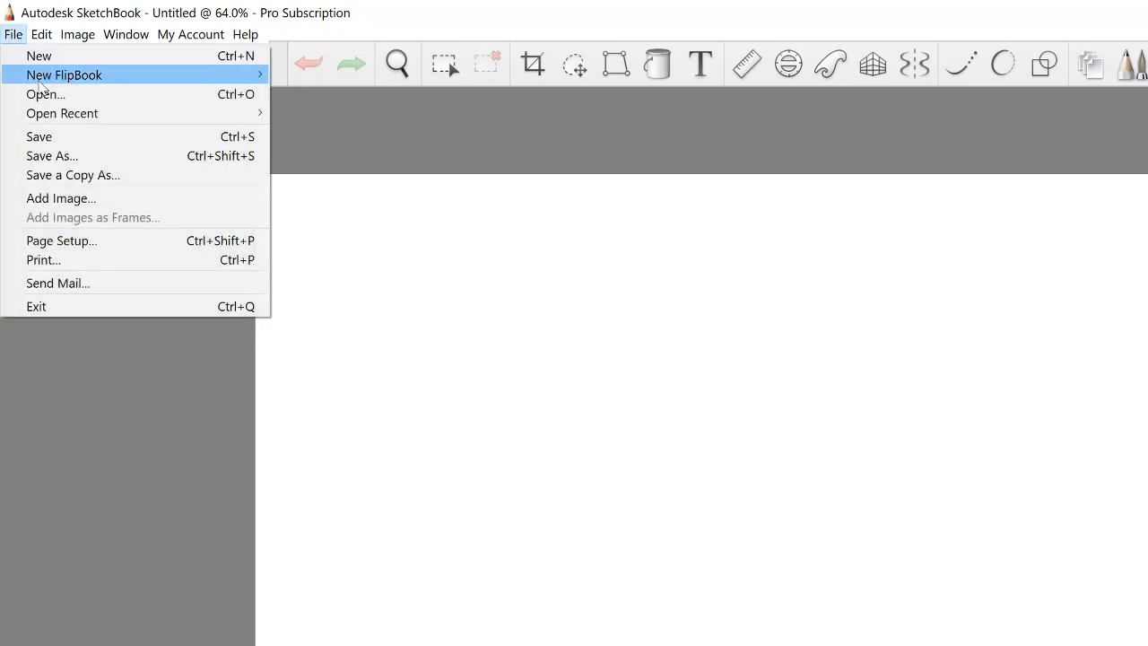
click(47, 244)
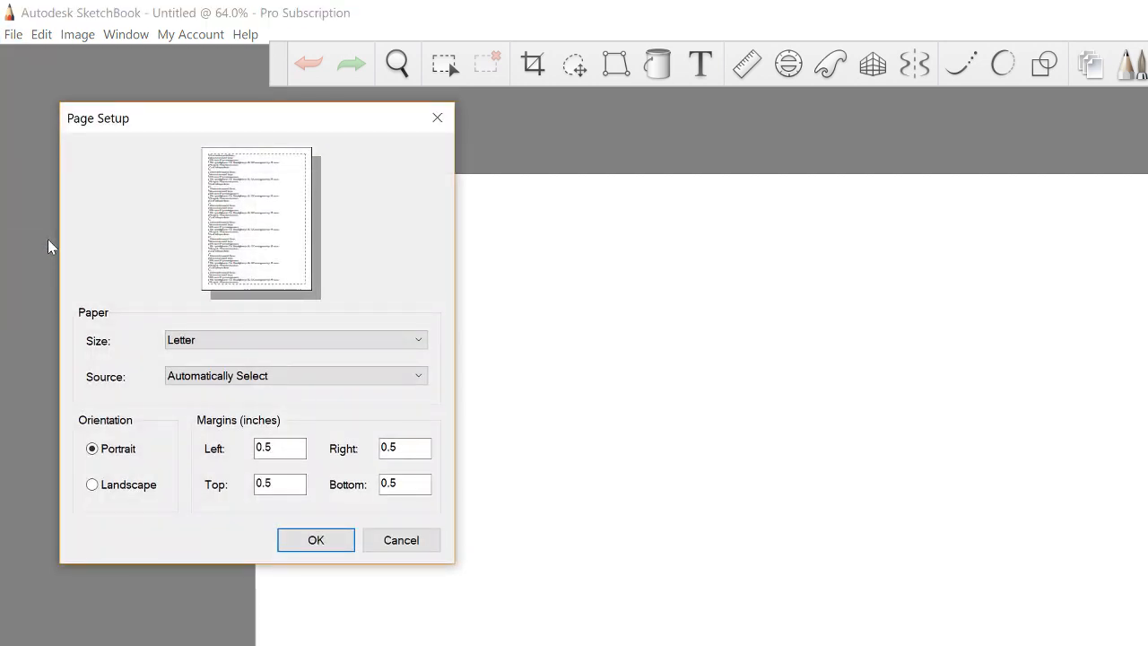
click(398, 541)
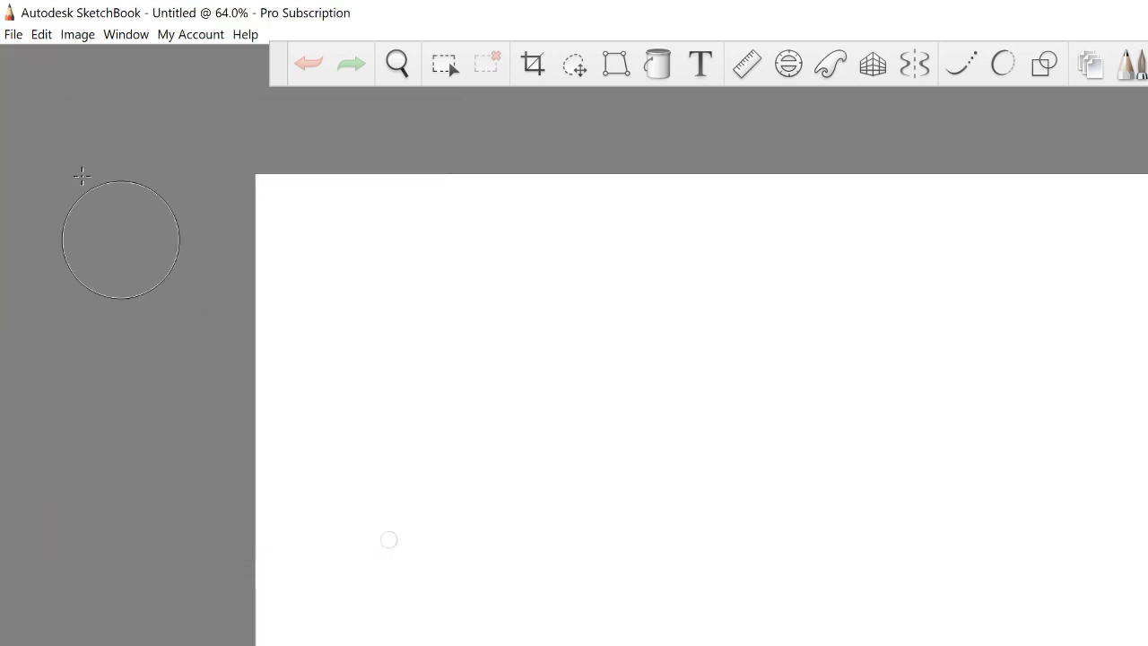
Review the document width, height and resolution in the Image Size settings and accept them.
click(77, 38)
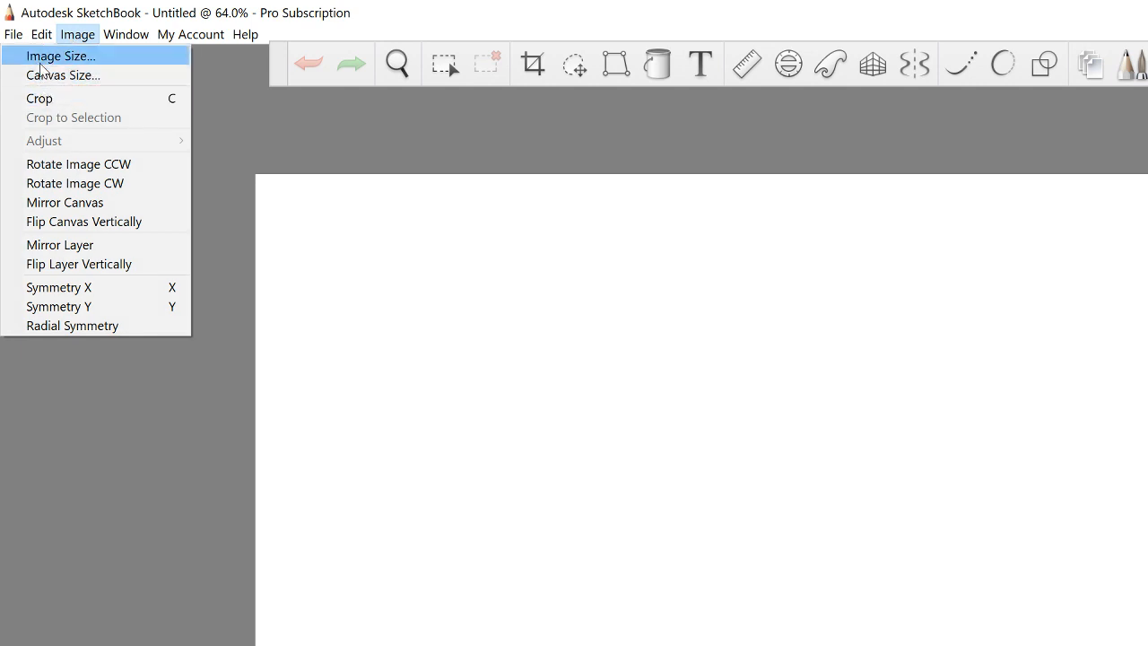
click(39, 63)
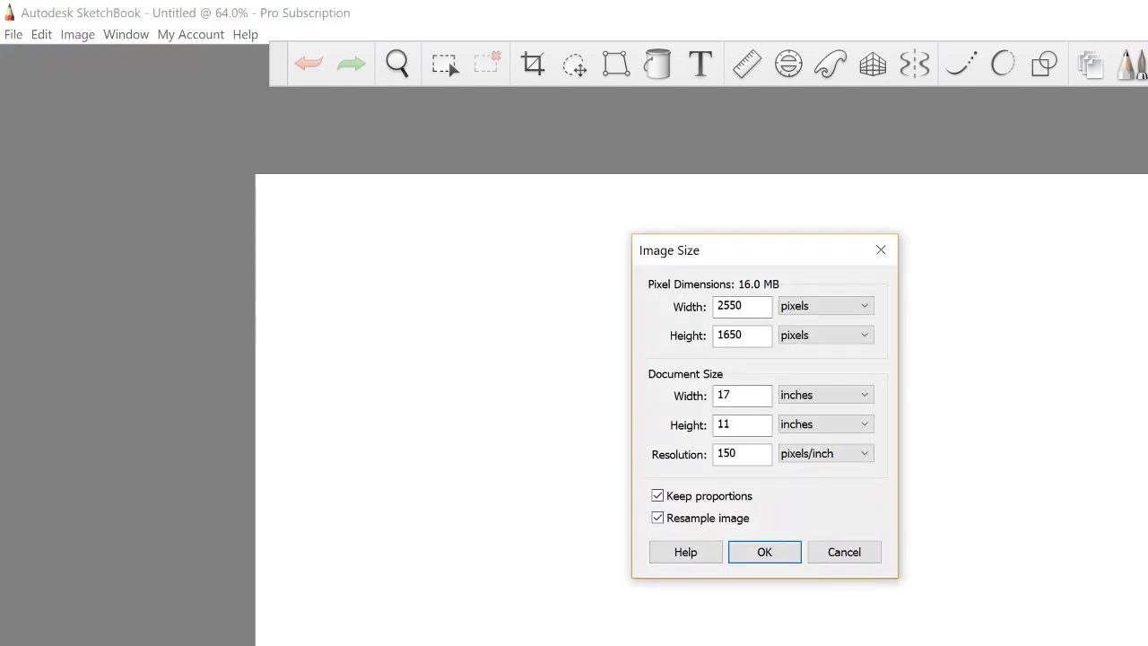
double_click(725, 394)
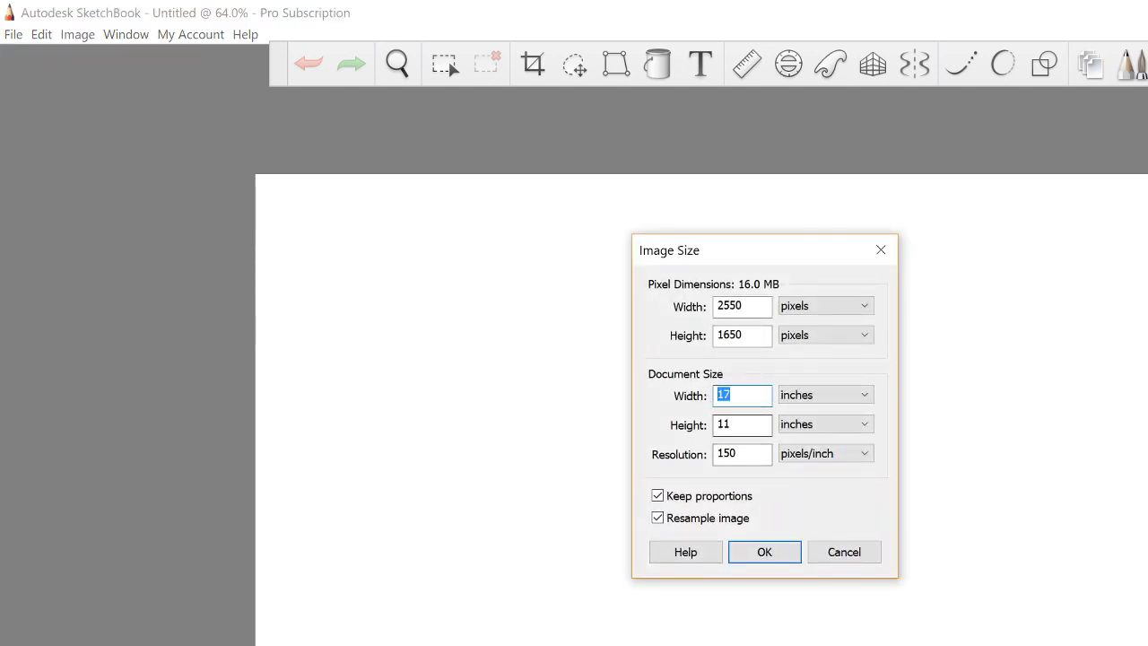
double_click(723, 425)
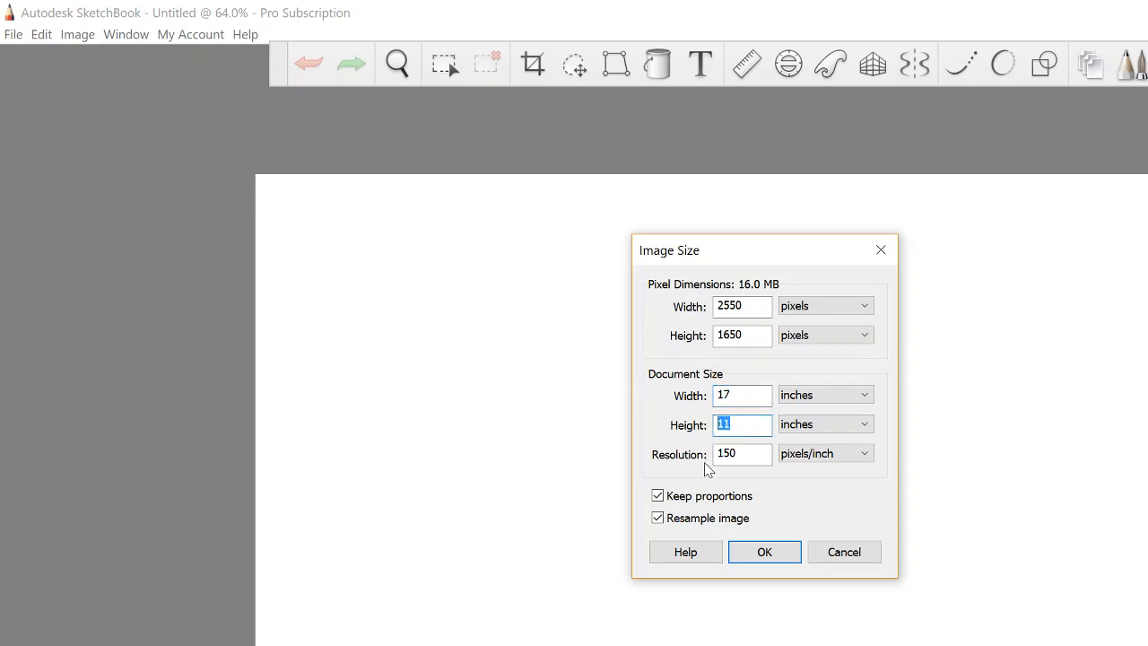
double_click(724, 453)
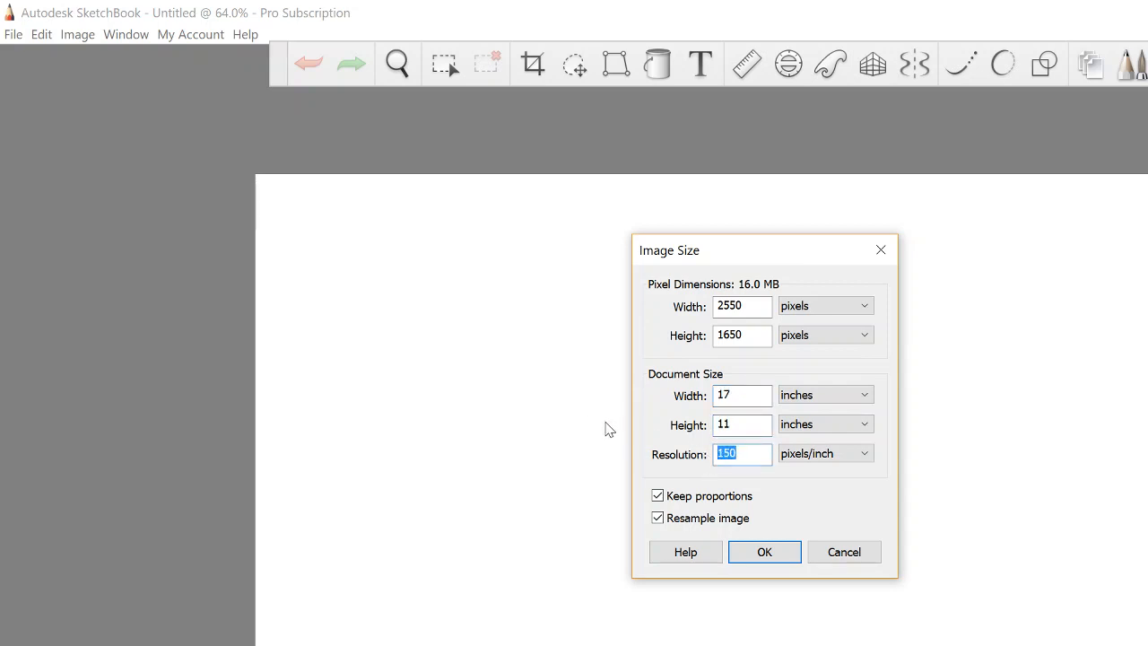
click(743, 396)
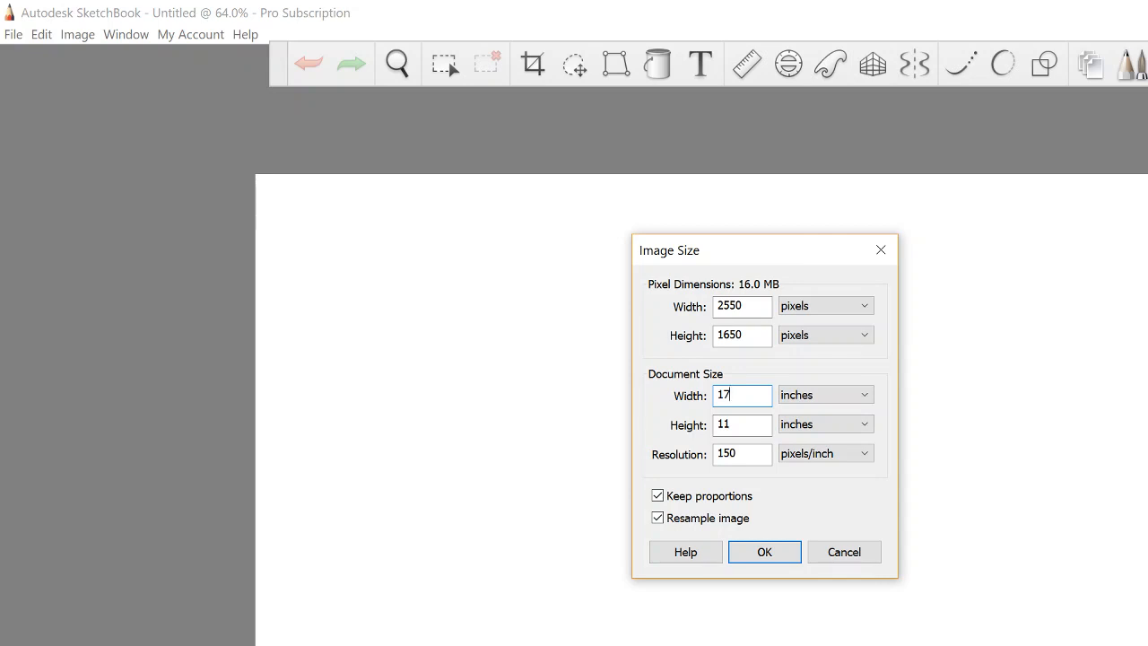
click(761, 551)
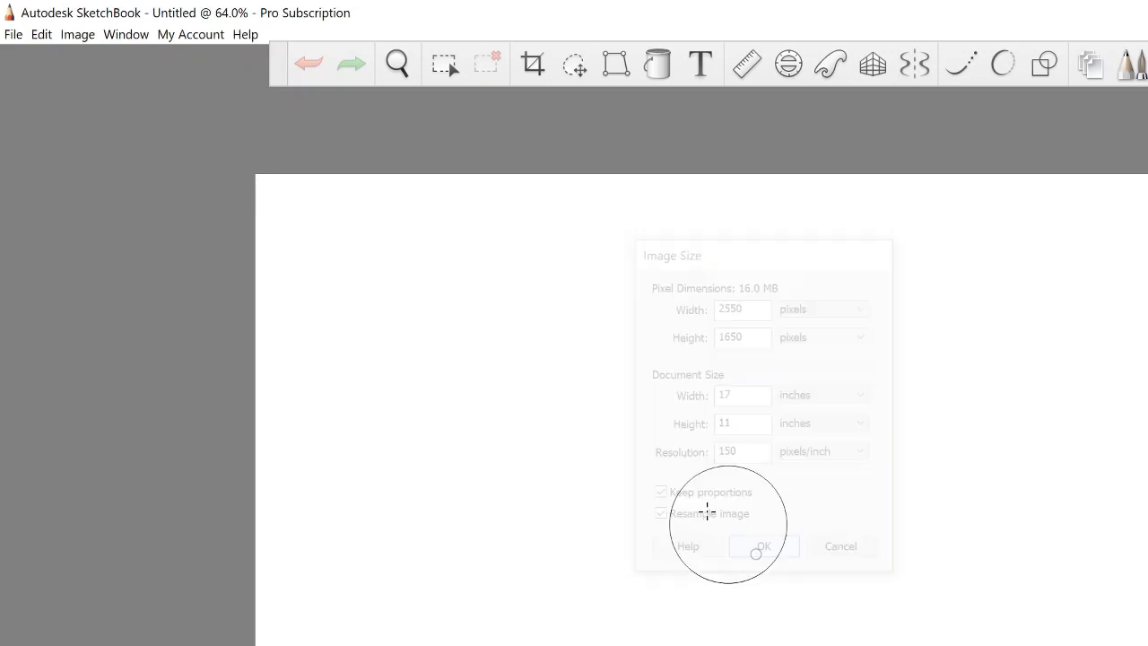
Open the Preferences, choose PSD as the default save format and review the maximum undos setting.
click(77, 34)
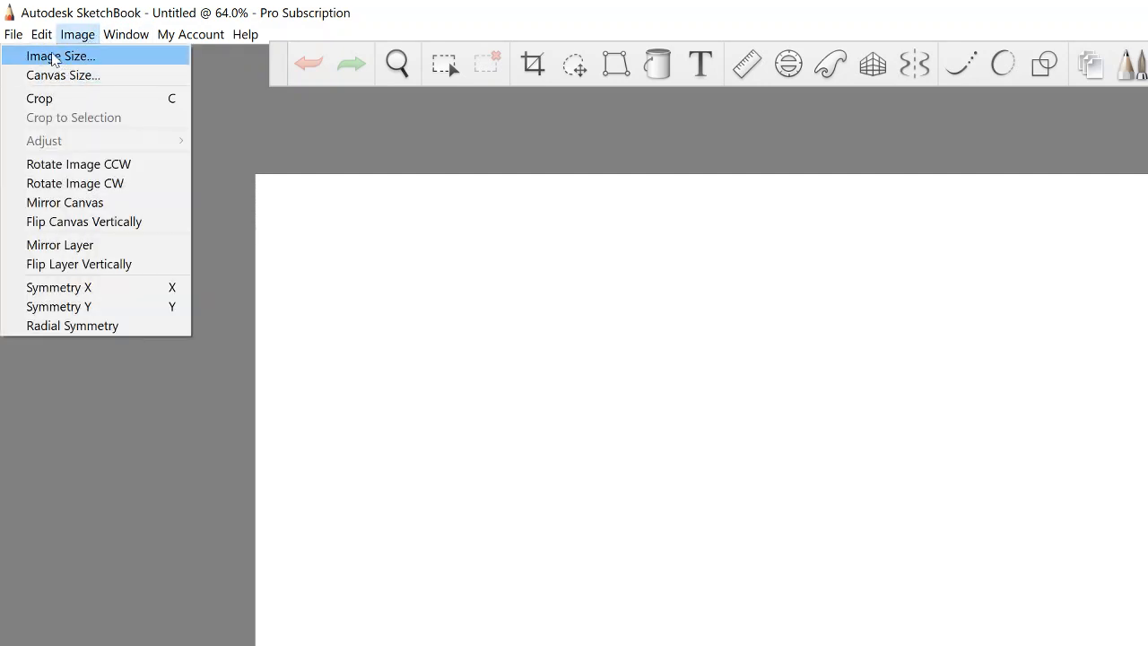
mouse_move(46, 34)
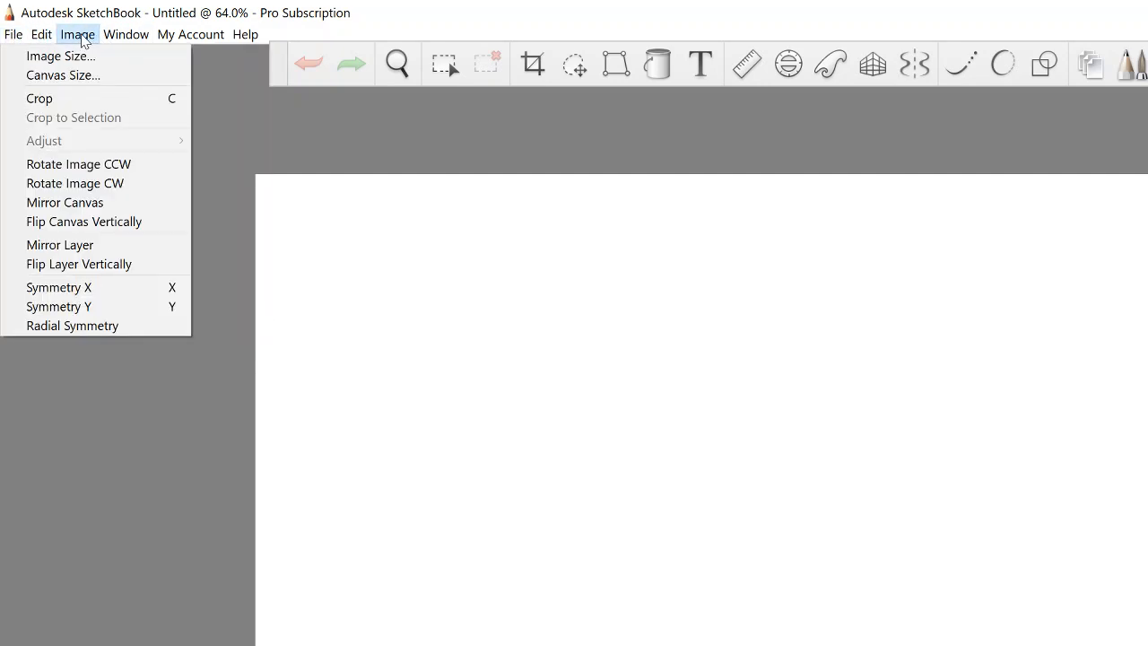
click(54, 283)
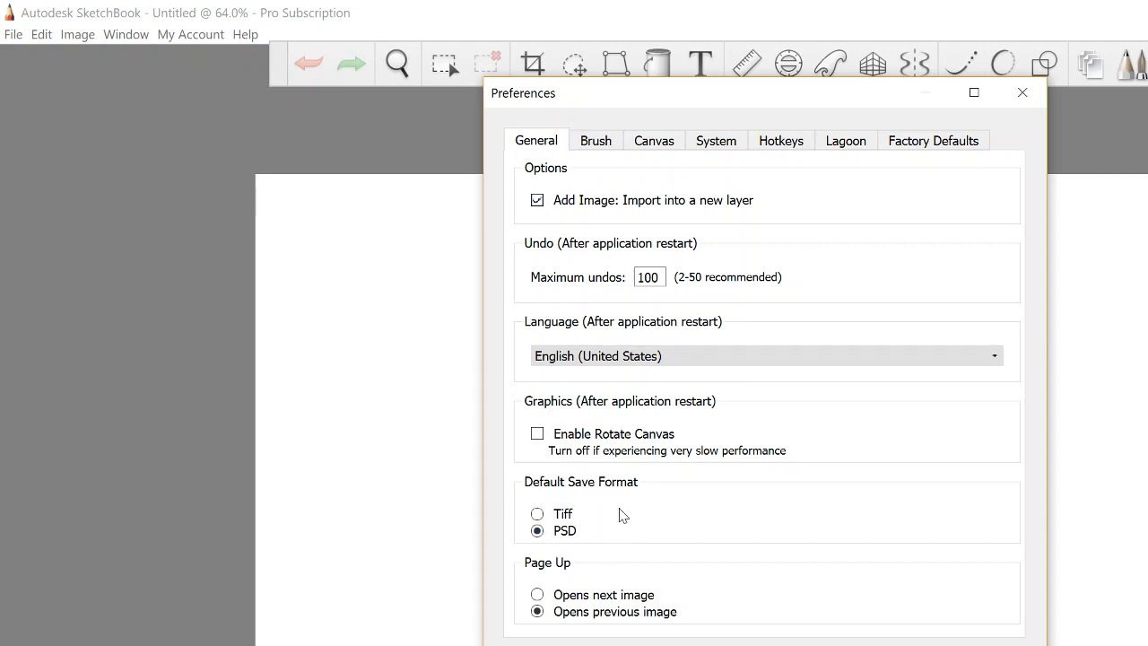
click(537, 514)
click(538, 531)
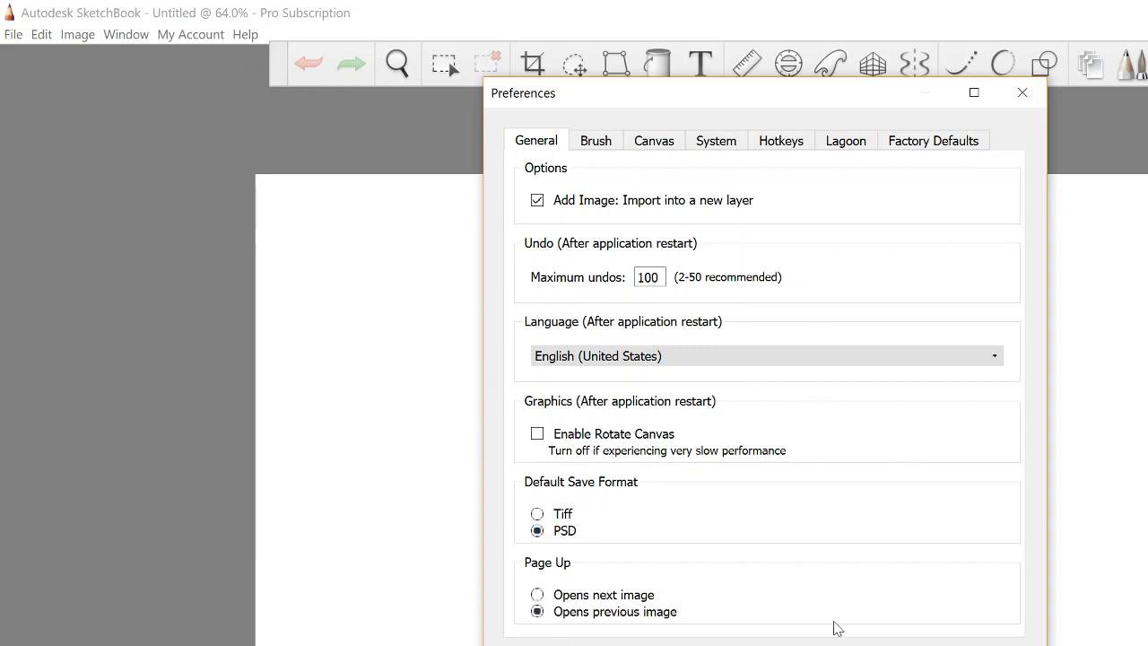
double_click(647, 277)
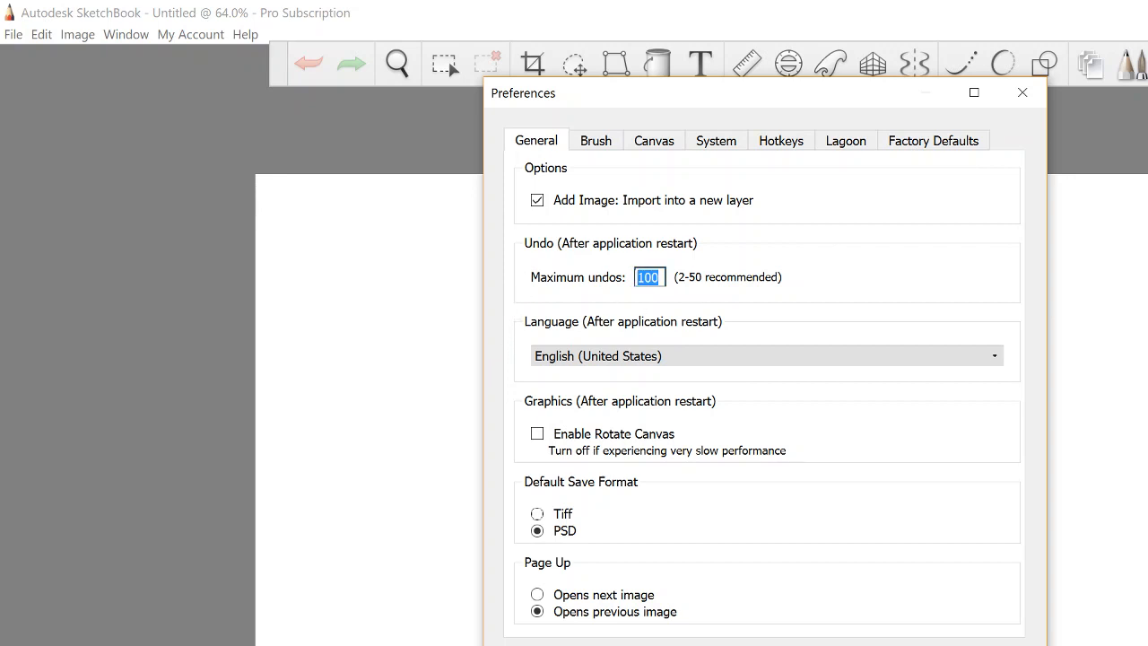
click(660, 277)
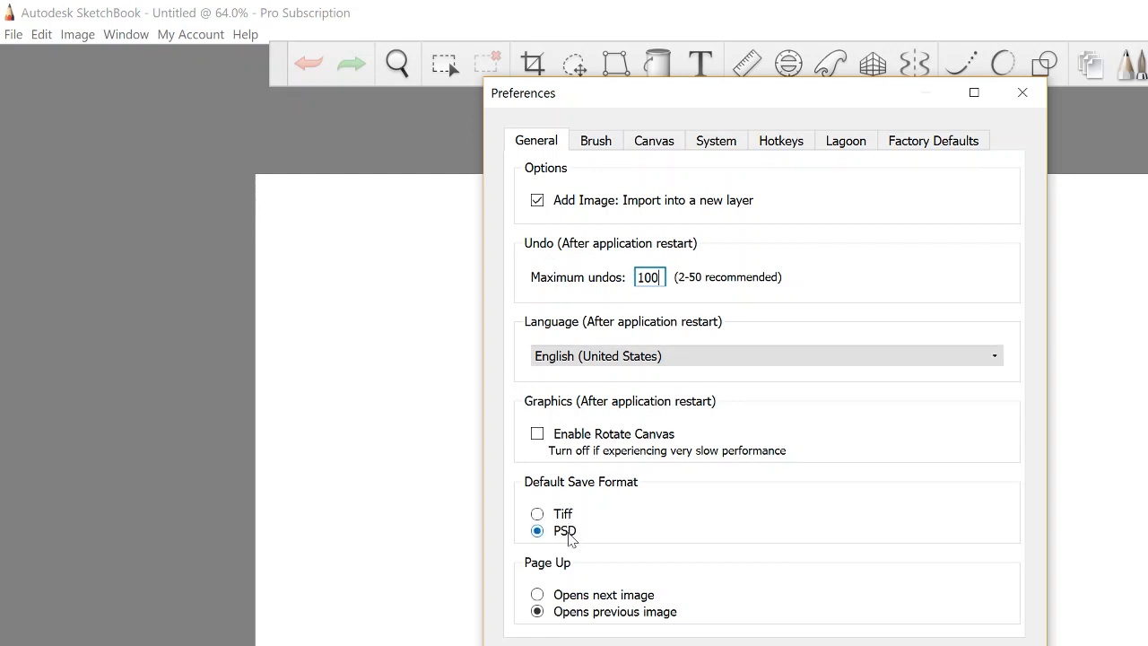
Look through the Brush, Canvas, System, Hotkeys, Lagoon and Factory Defaults preferences, and return to the blank canvas.
click(599, 142)
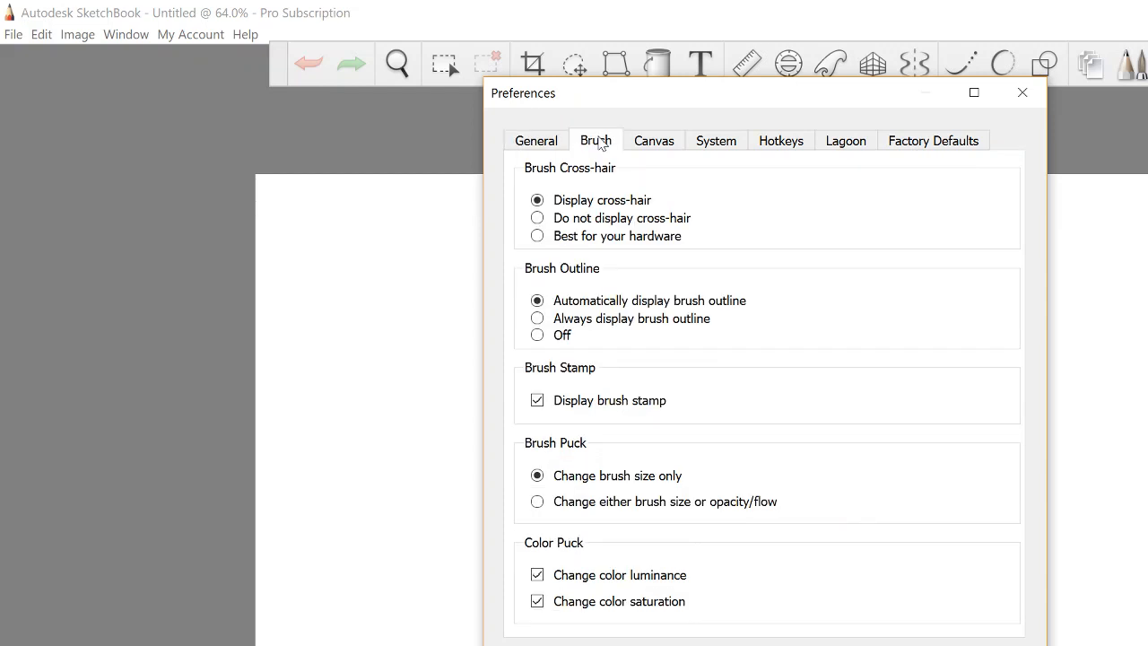
click(650, 143)
click(714, 141)
click(802, 142)
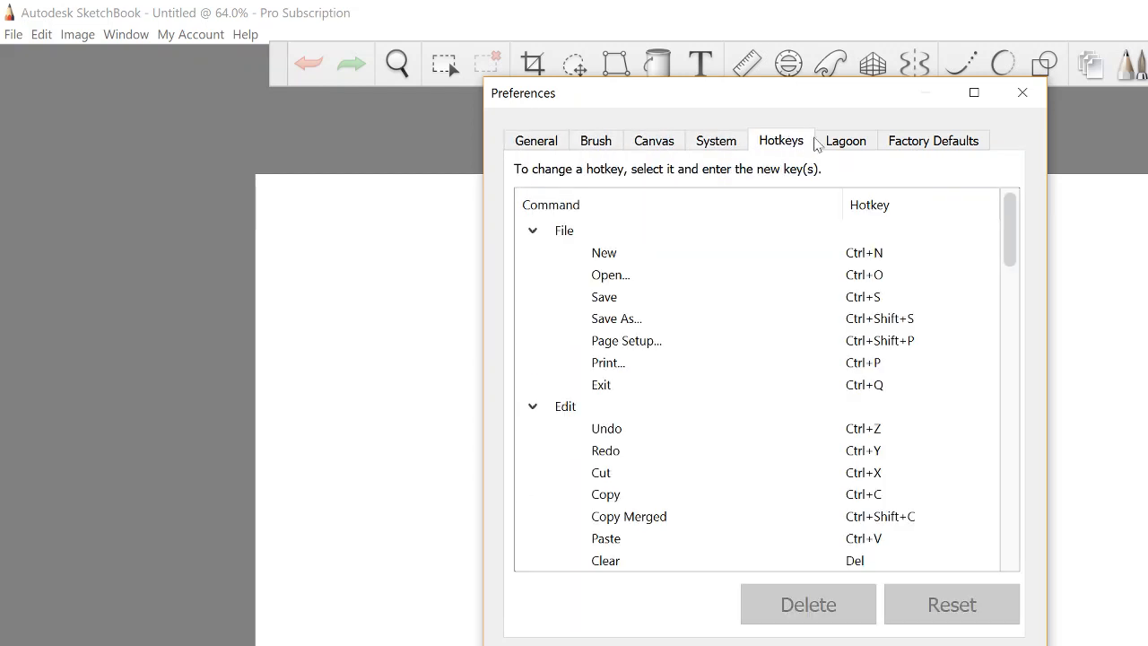
click(596, 144)
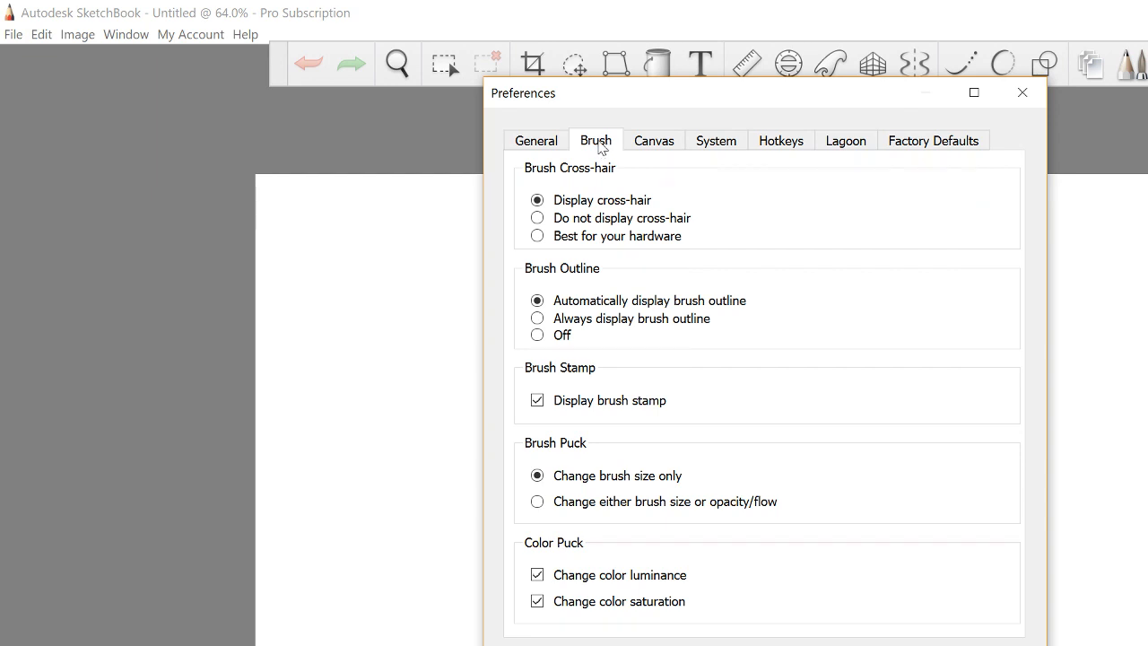
click(663, 142)
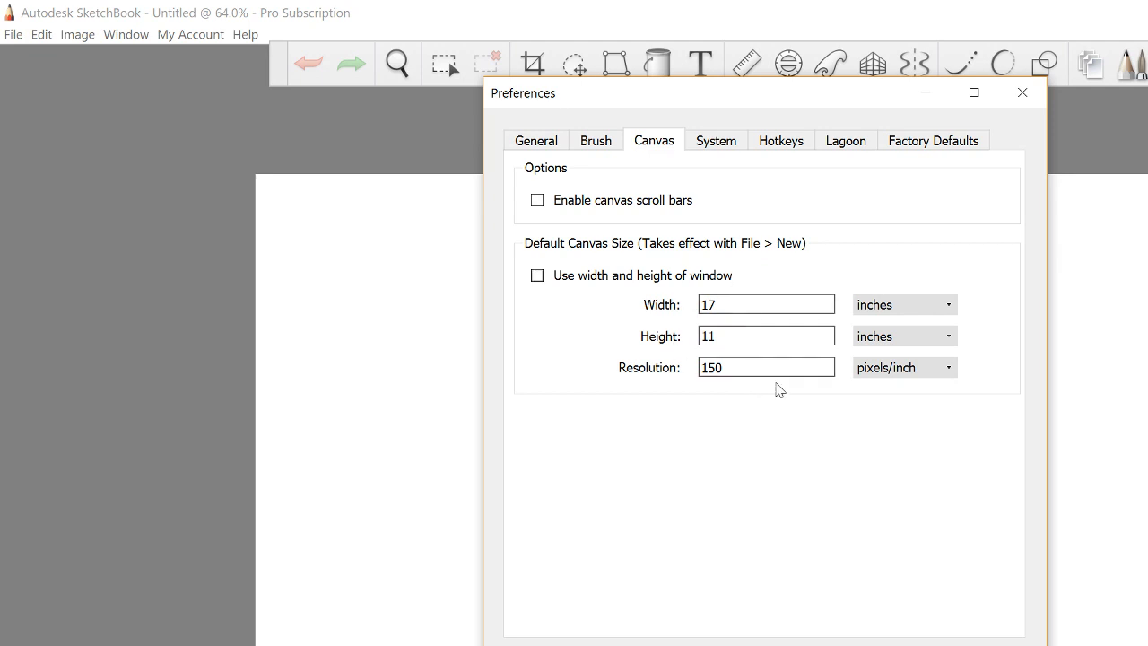
click(722, 144)
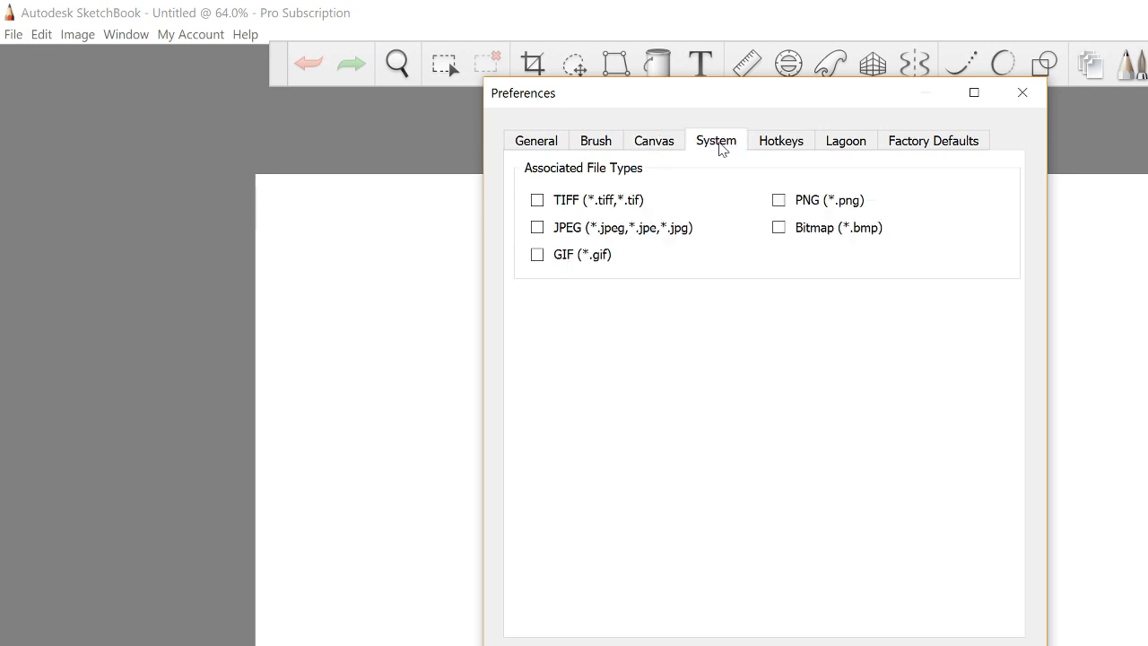
click(790, 143)
click(846, 144)
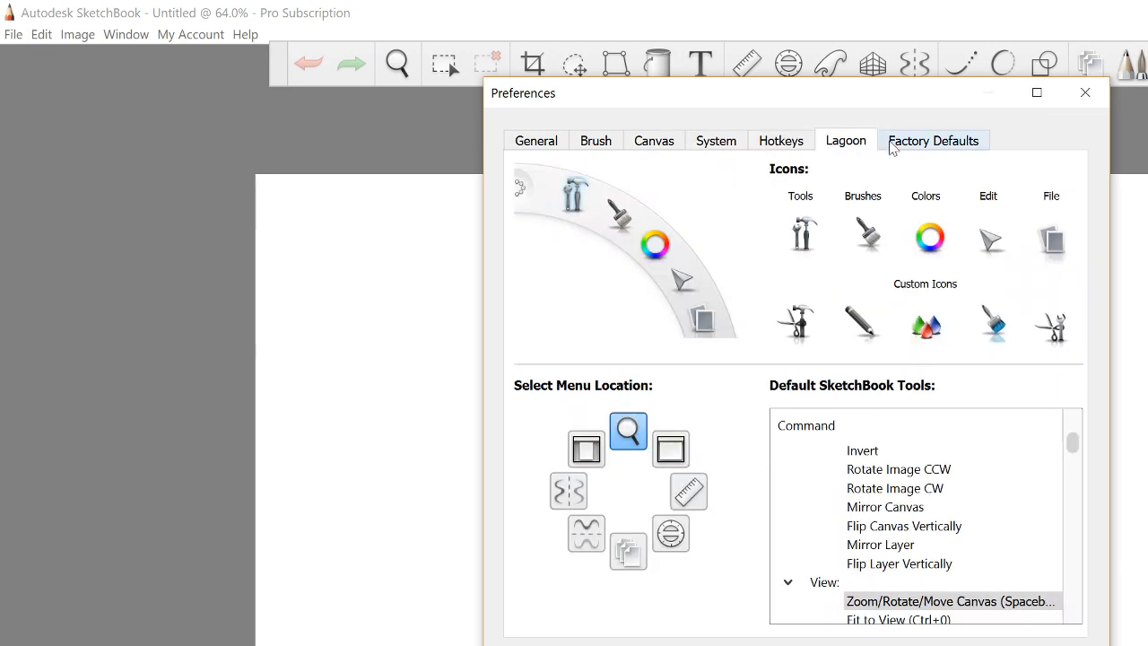
click(915, 144)
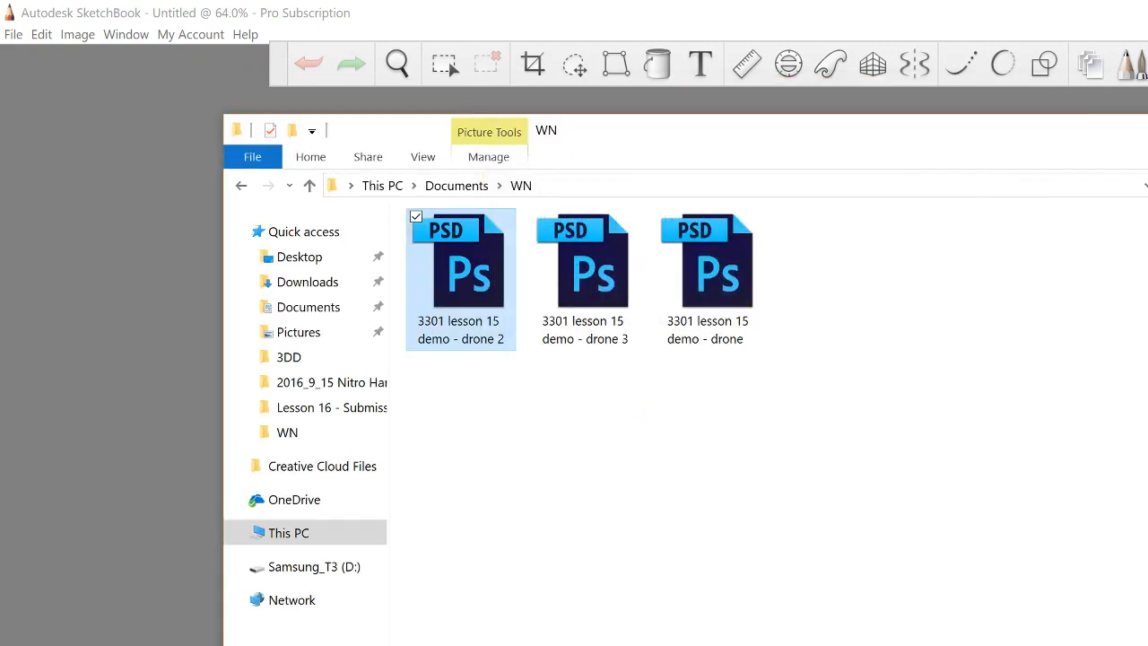
click(209, 72)
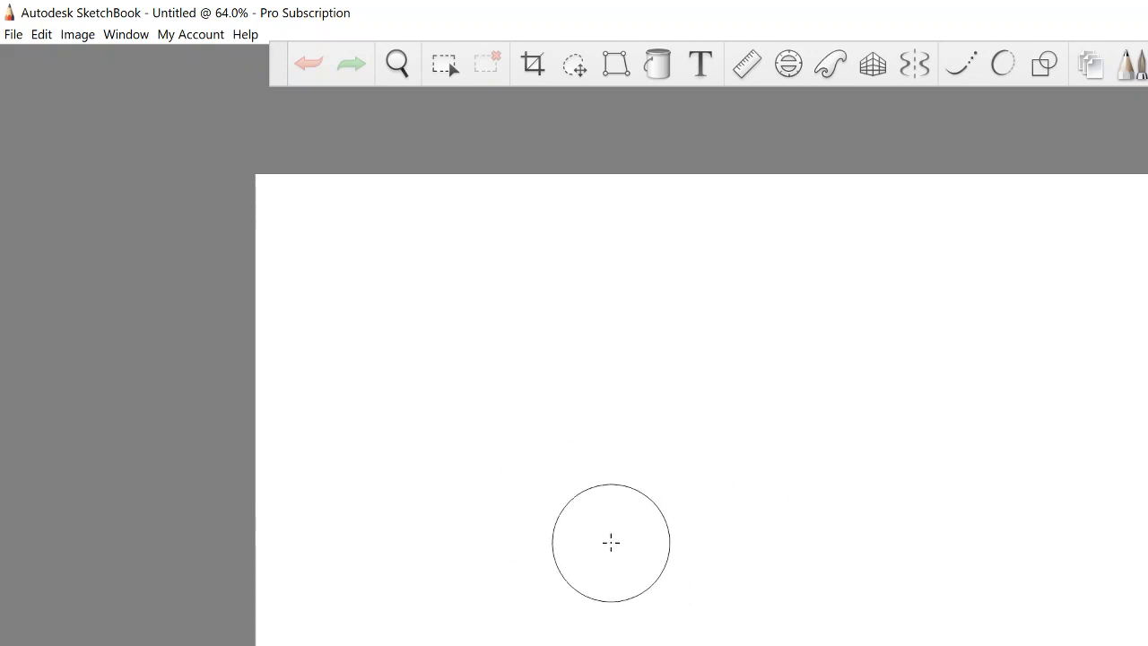
Zoom the canvas to 70.9% and reposition it with the Zoom/Rotate/Move tool, and leave the tool.
key(space)
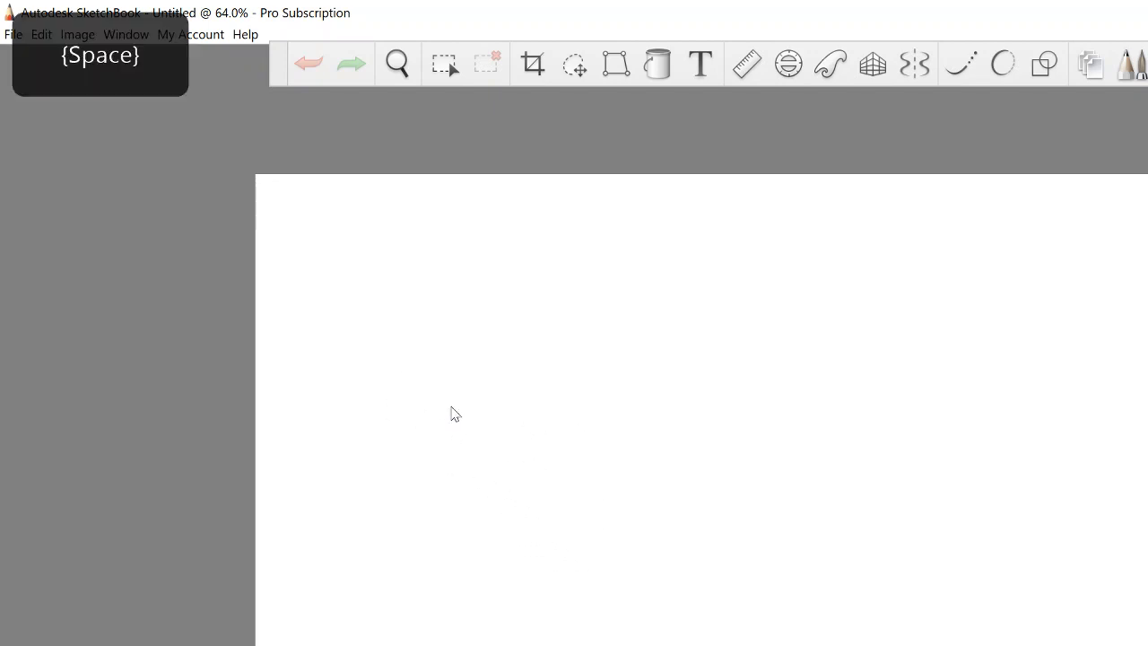
drag(451, 433, 646, 490)
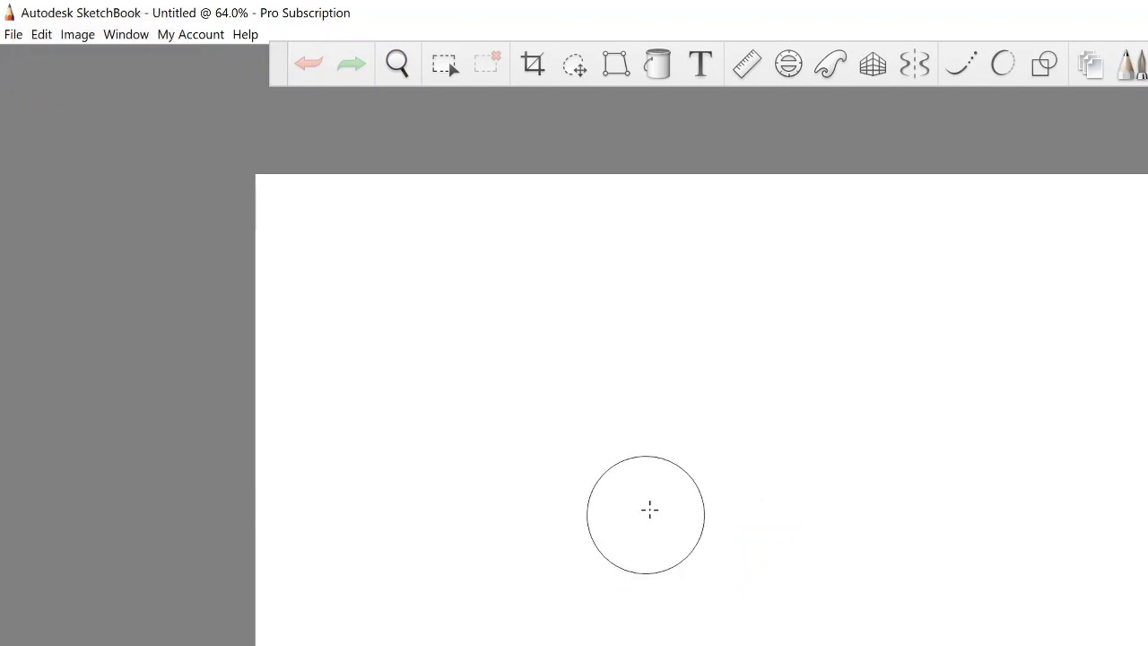
key(space)
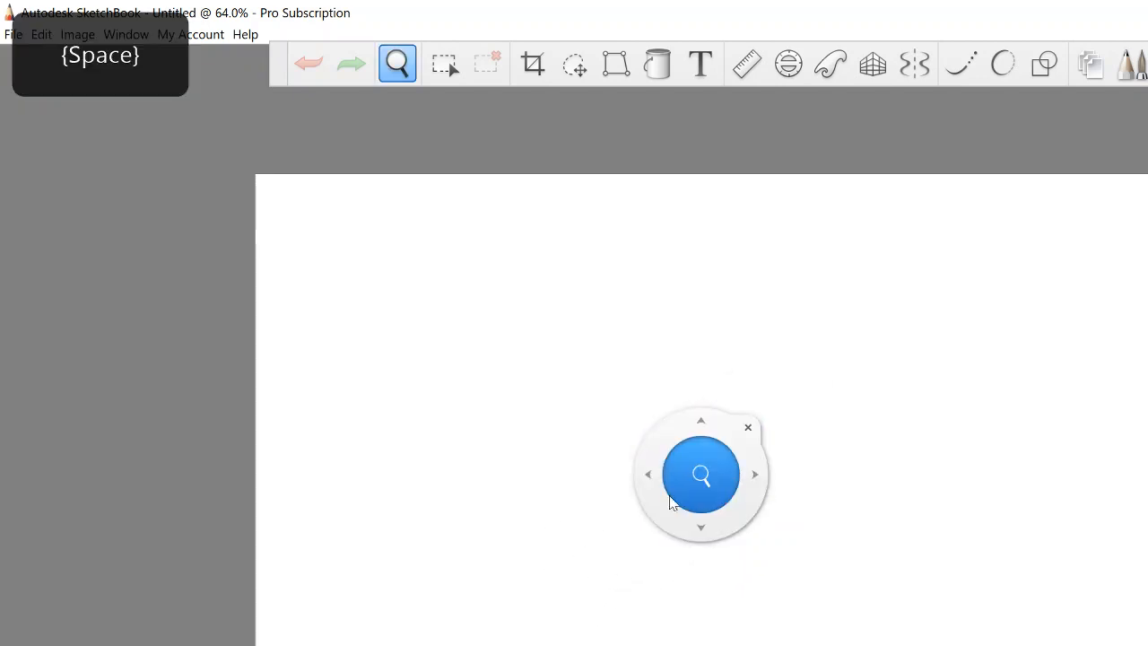
click(397, 66)
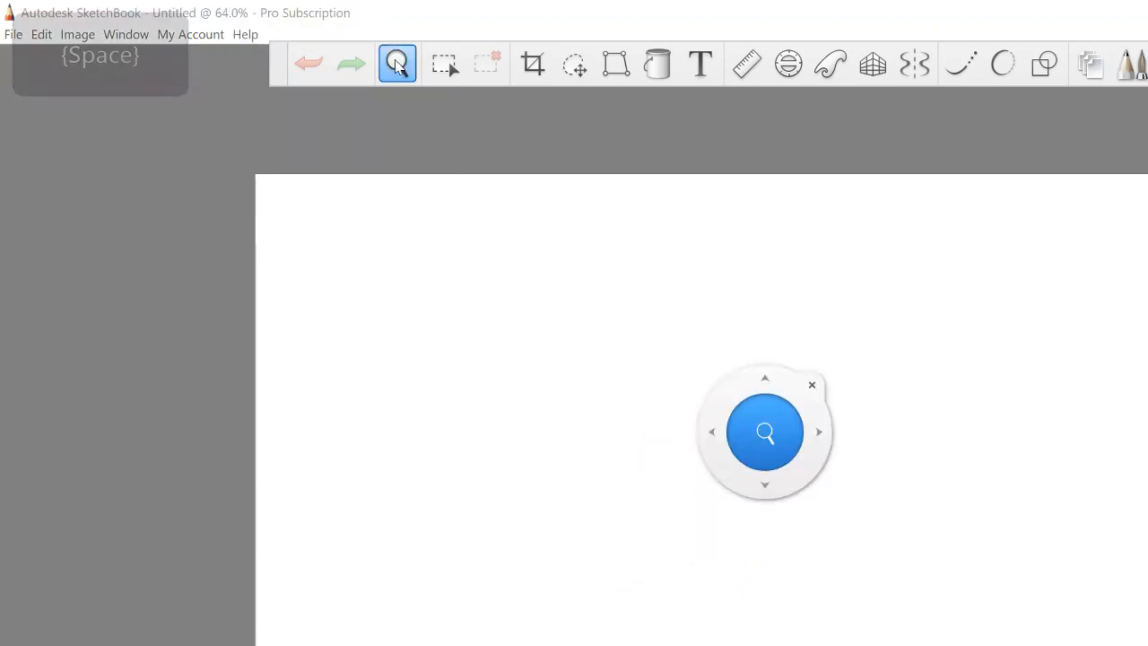
drag(708, 497, 664, 390)
drag(590, 390, 592, 377)
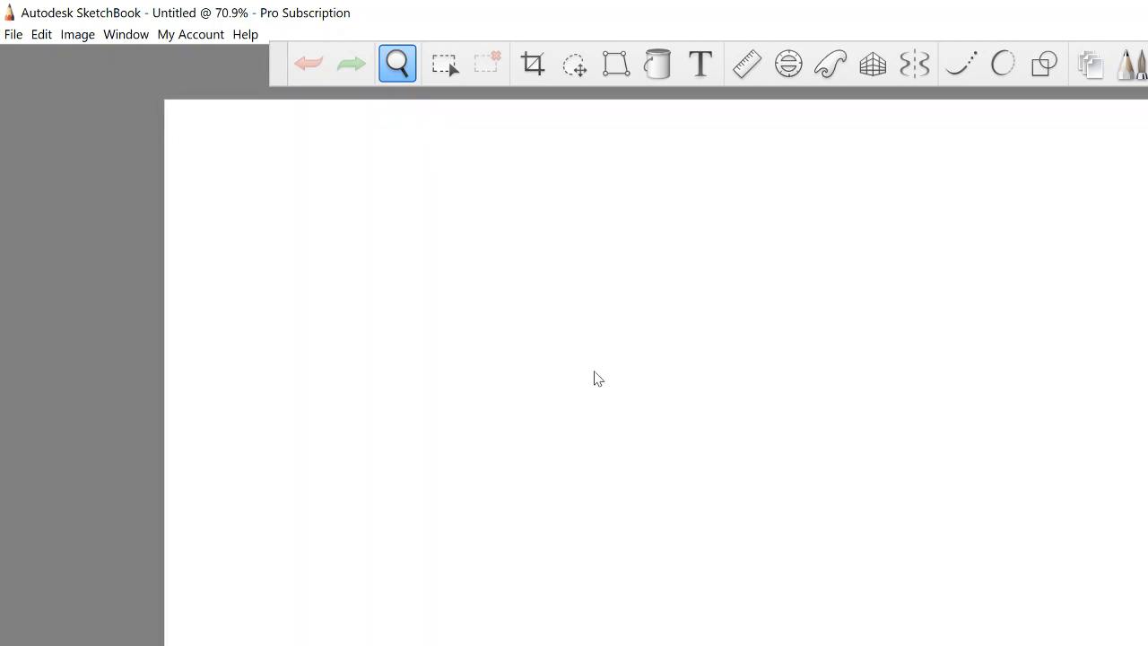
click(698, 319)
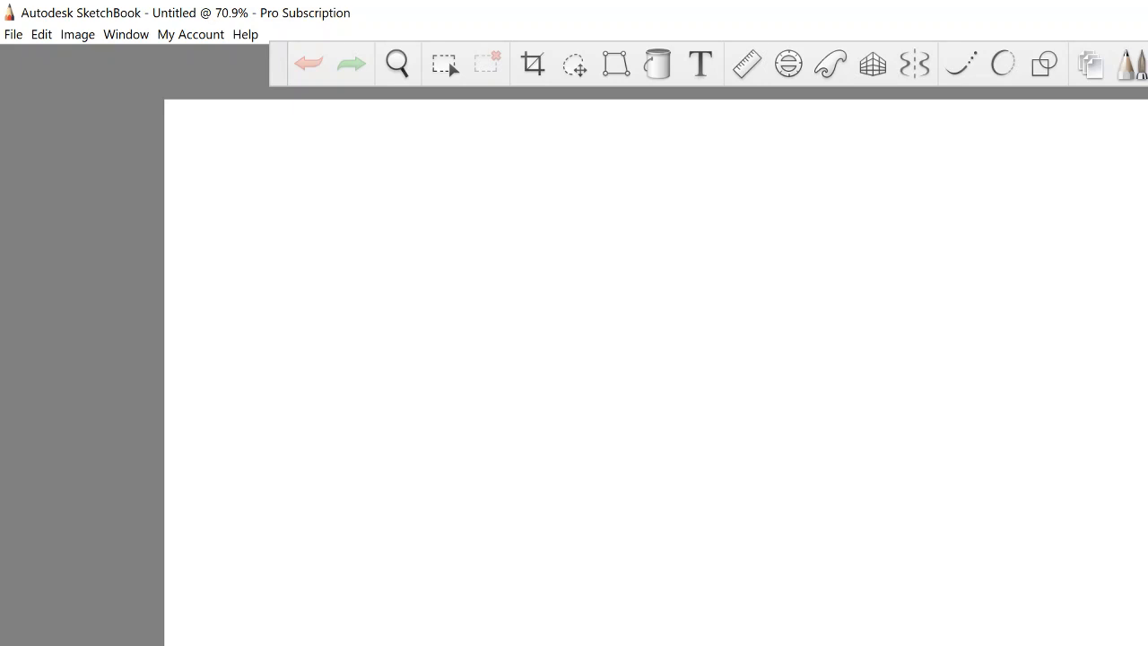
Show the Brush Library, hide it and show it again.
key(b)
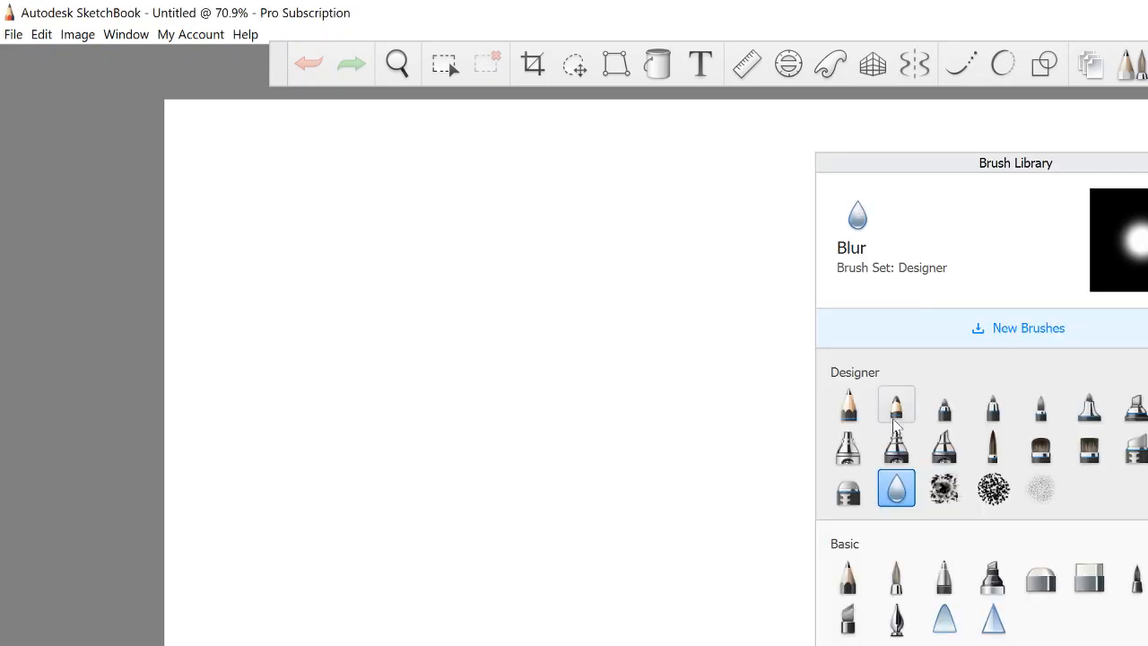
key(b)
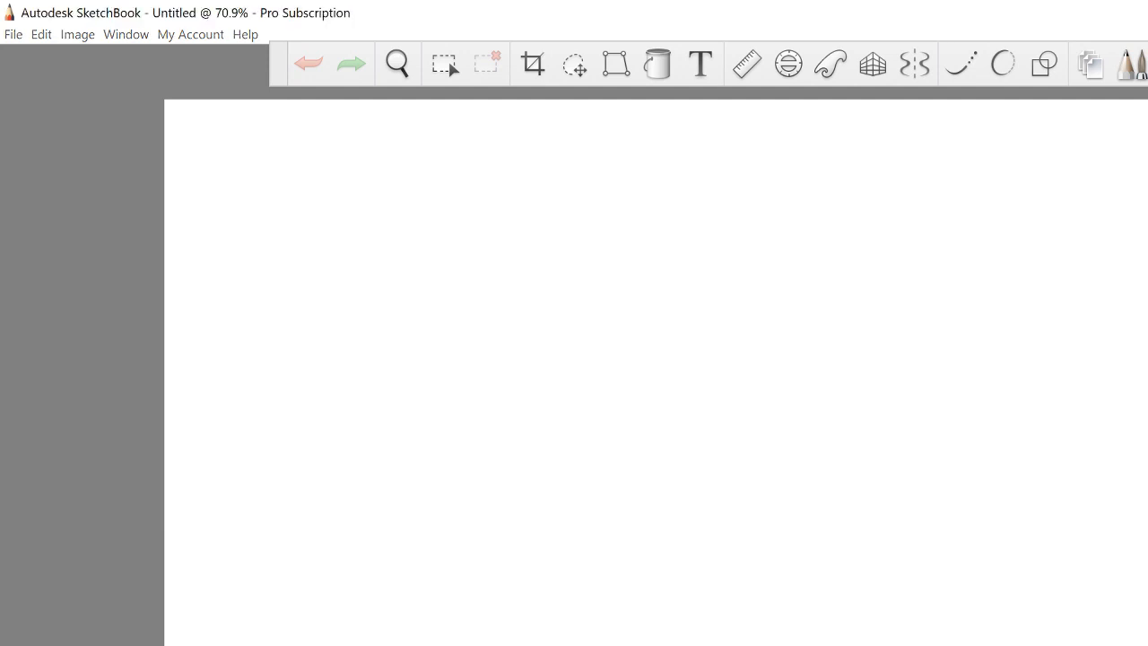
key(b)
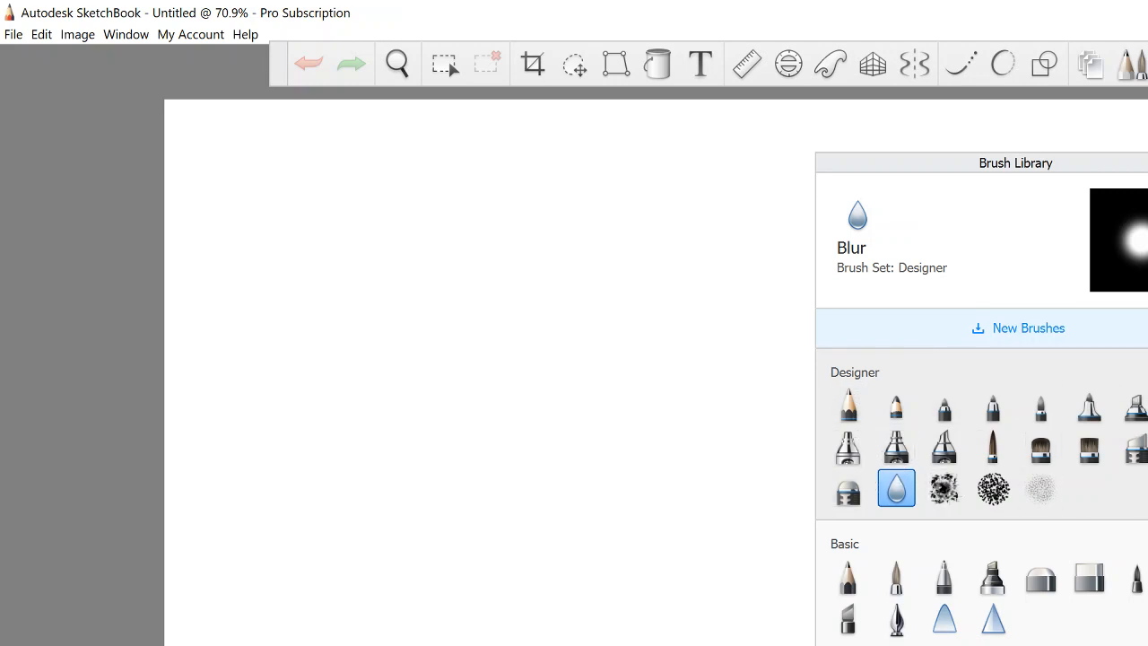
Try several brushes of the Designer set, including Paint Tapered, Airbrush Tapered and Blur, ending with Soft Eraser Tapered.
click(854, 411)
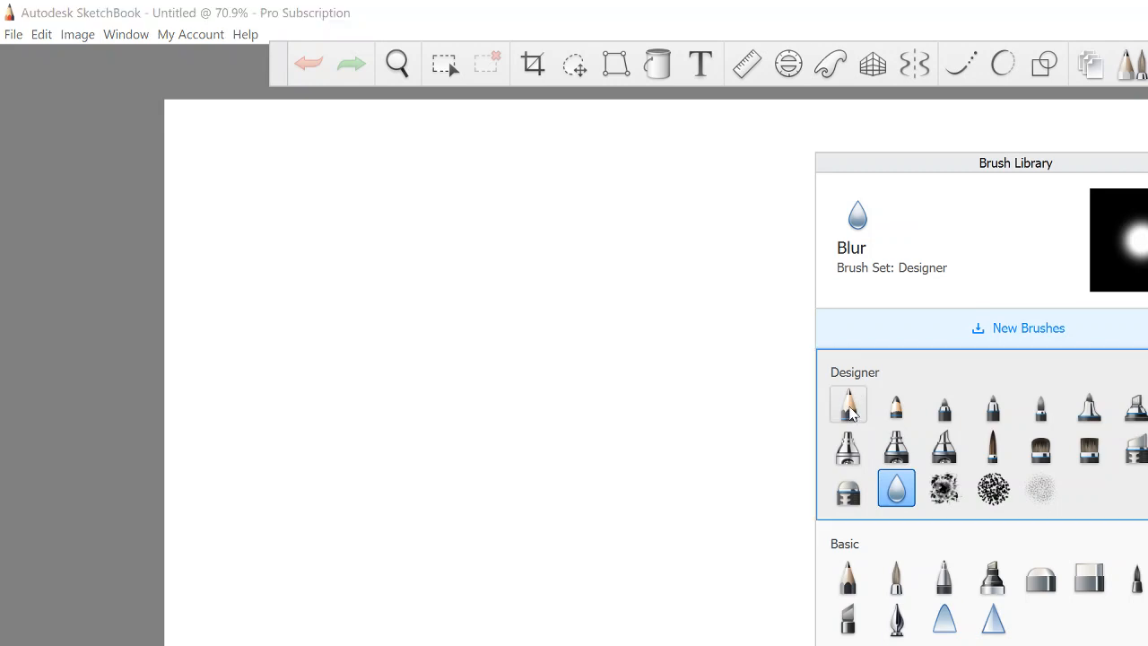
click(896, 409)
click(944, 409)
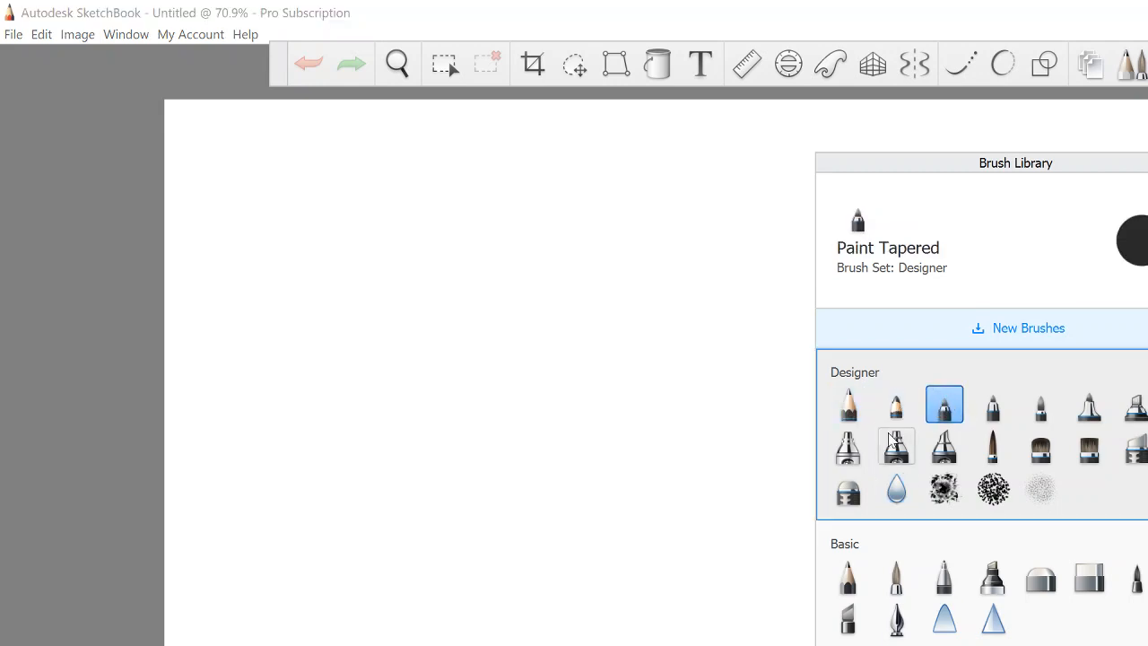
click(863, 451)
click(896, 447)
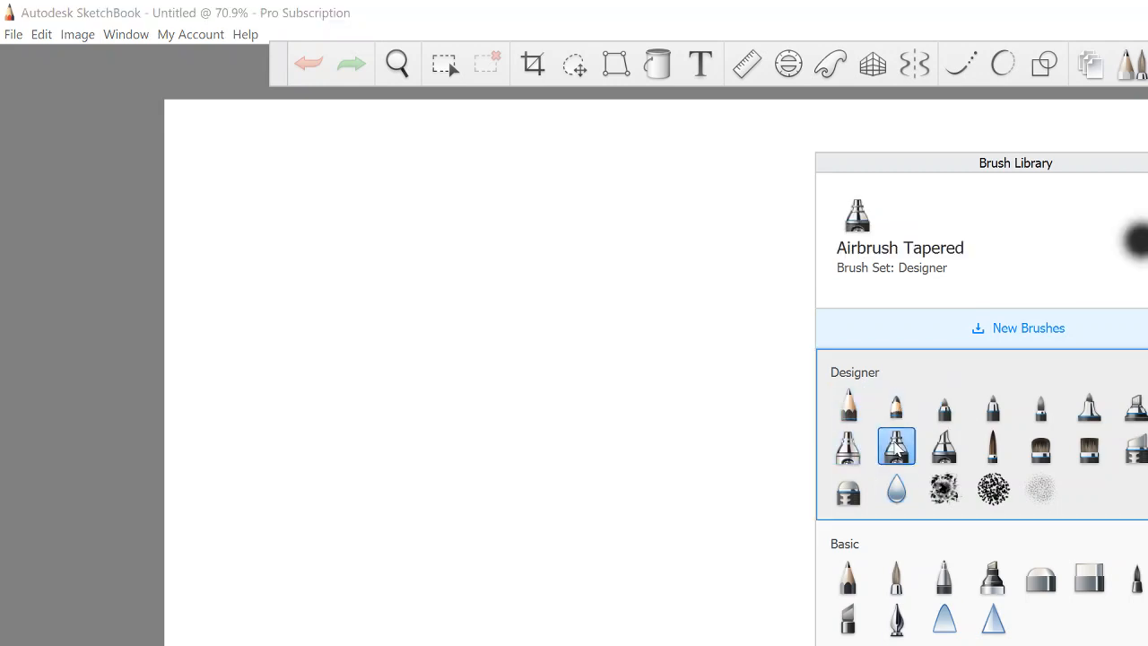
click(896, 492)
click(848, 491)
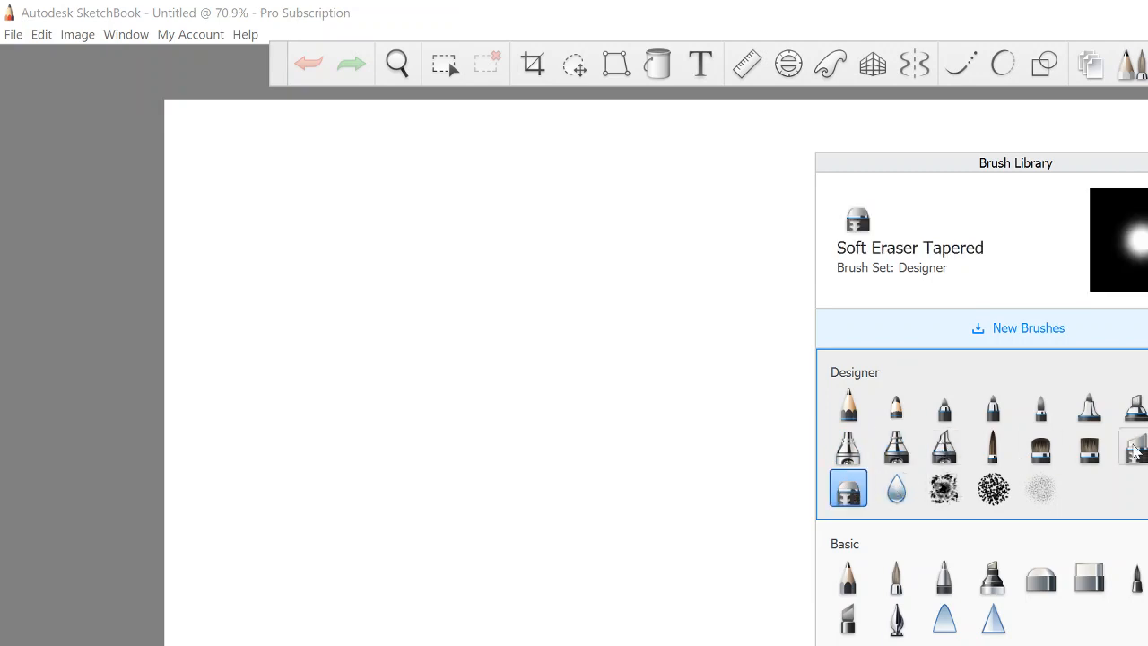
Draw a loose zigzag test stroke down the canvas, undo it, redo it and undo it again.
key(e)
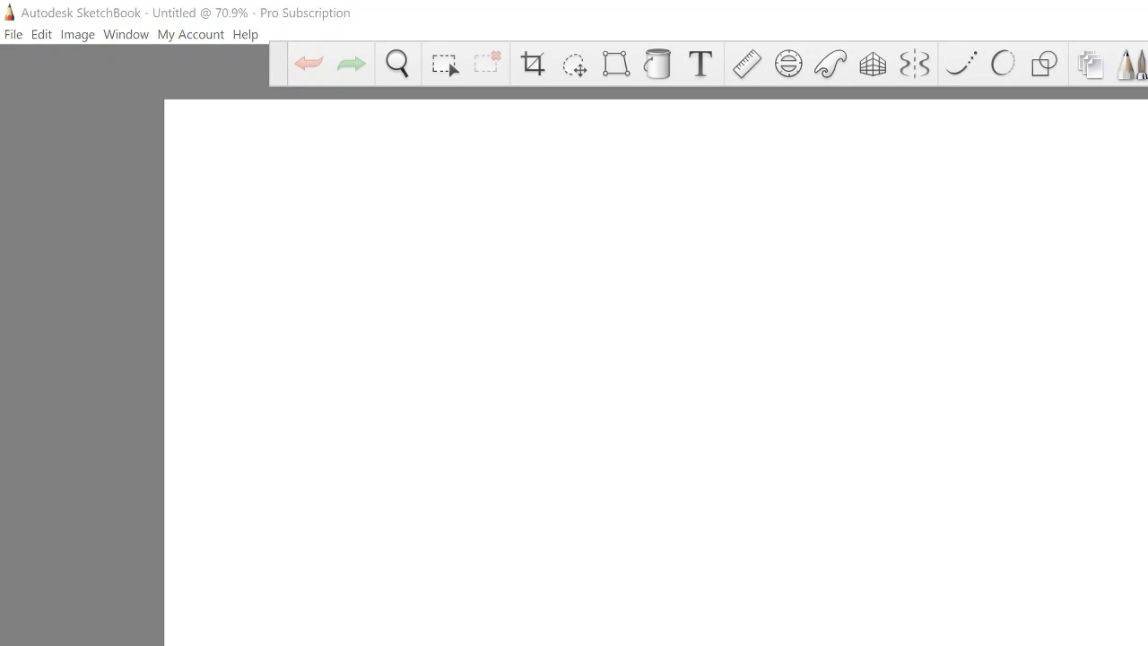
mouse_move(592, 368)
mouse_down()
mouse_move(422, 482)
mouse_move(313, 620)
mouse_move(332, 644)
mouse_up()
key(space)
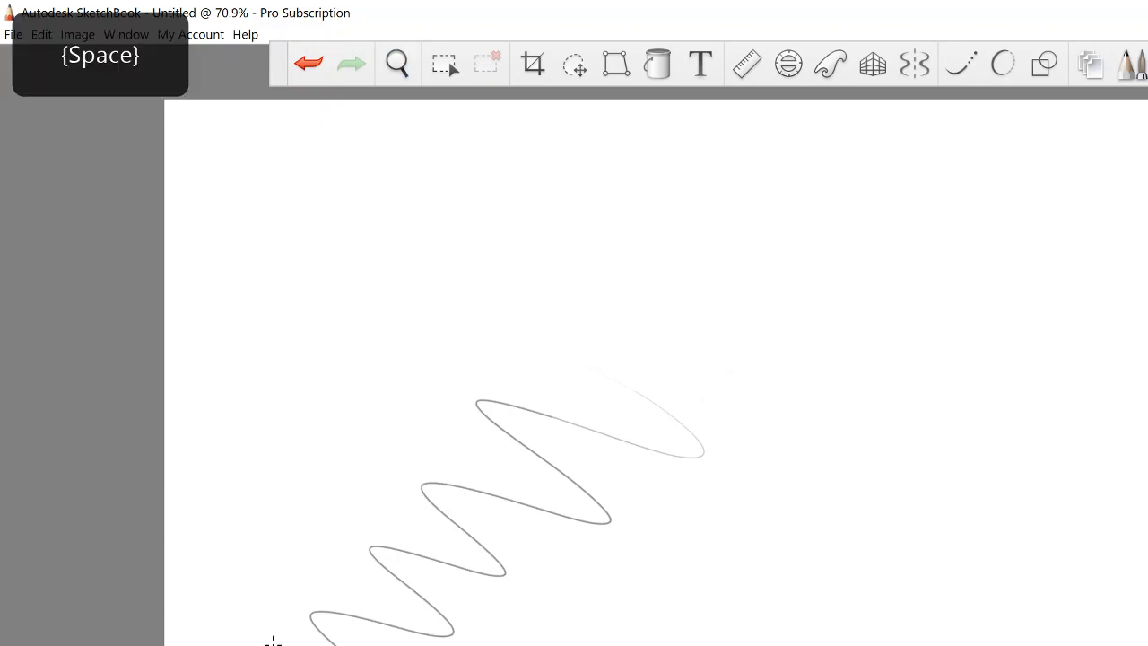
key(ctrl+z)
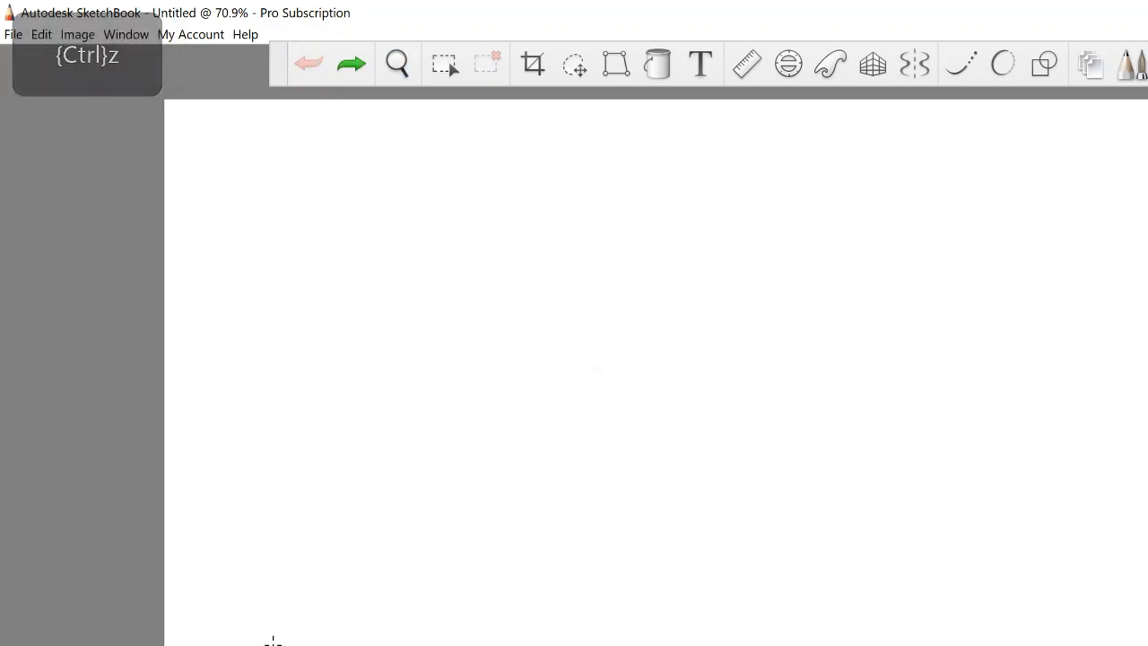
key(ctrl+y)
key(ctrl+z)
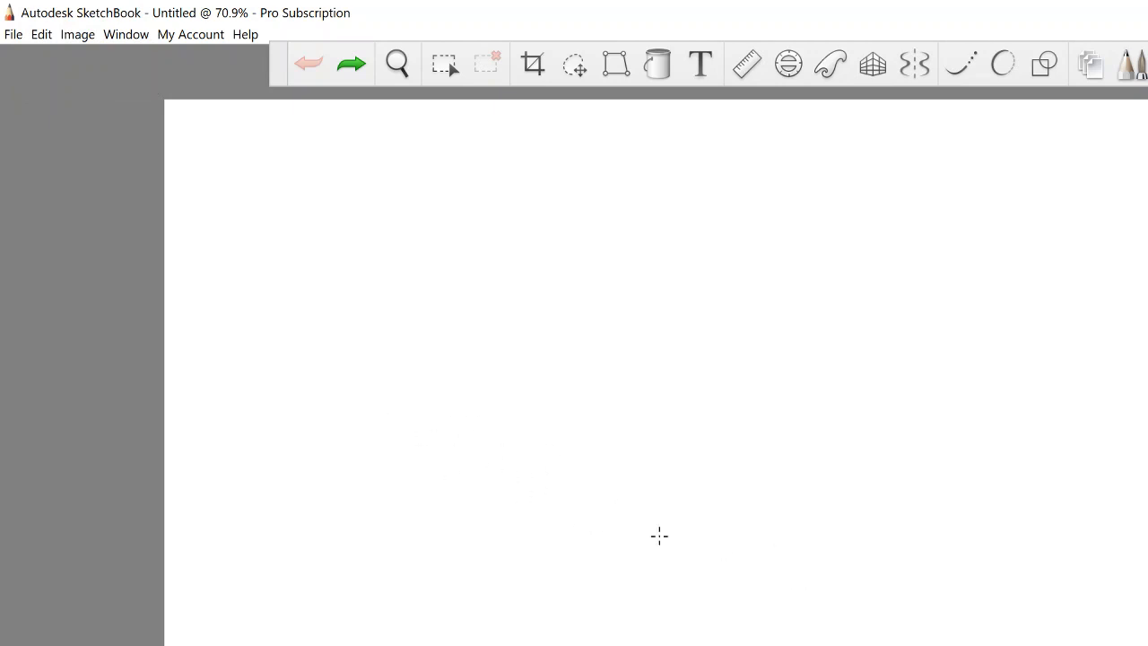
Sketch the four sides of a large diamond in perspective across the canvas with light pencil strokes.
mouse_move(341, 392)
mouse_down()
mouse_move(786, 601)
mouse_move(1130, 374)
mouse_up()
drag(1034, 322, 1084, 362)
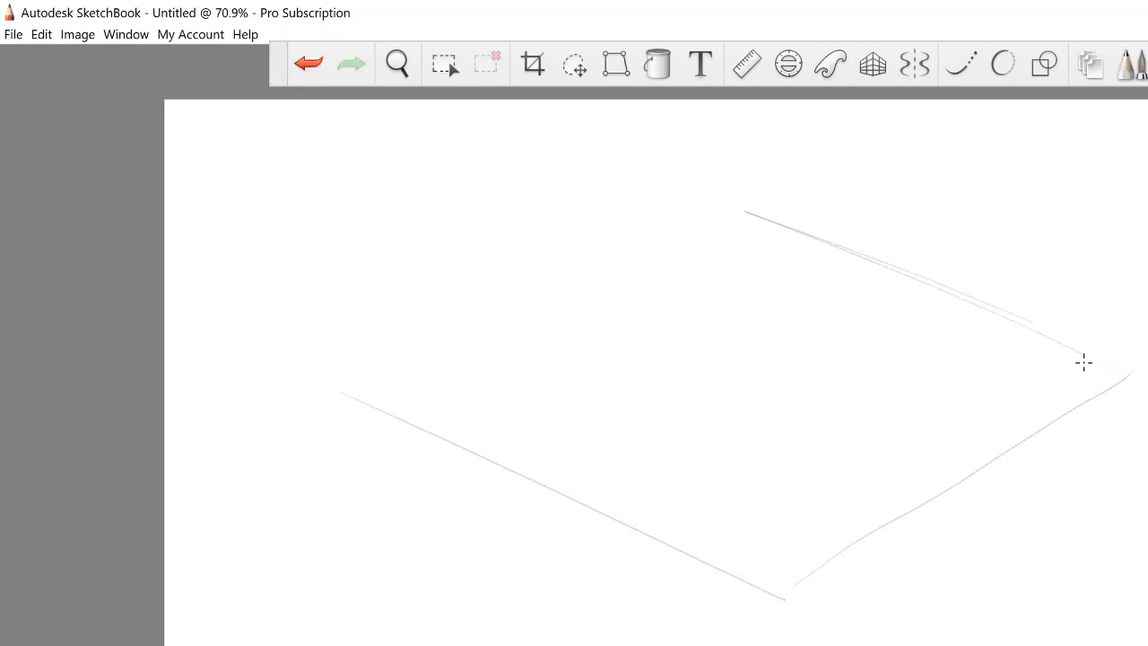
mouse_move(399, 355)
mouse_down()
mouse_move(758, 215)
mouse_move(413, 346)
mouse_up()
Sketch a loose ellipse around each of the diamond's four corners.
mouse_move(359, 346)
mouse_down()
mouse_move(359, 437)
mouse_move(278, 415)
mouse_up()
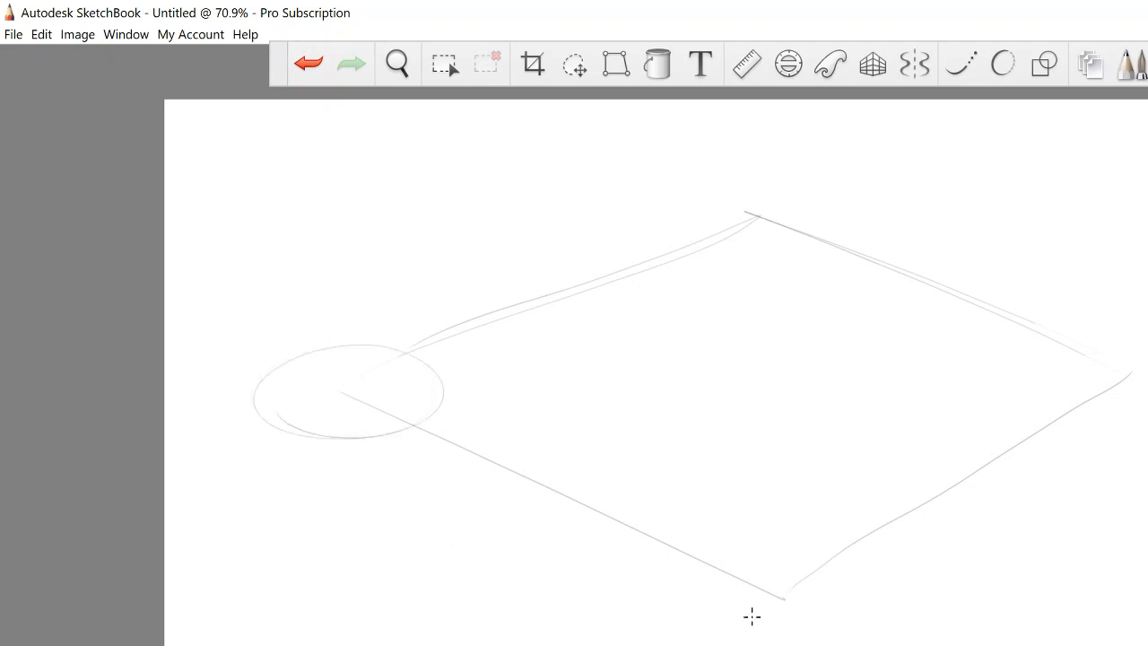
mouse_move(809, 643)
mouse_down()
mouse_move(713, 558)
mouse_move(877, 628)
mouse_up()
drag(689, 234, 835, 213)
mouse_move(1067, 402)
mouse_down()
mouse_move(1028, 328)
mouse_move(1067, 429)
mouse_up()
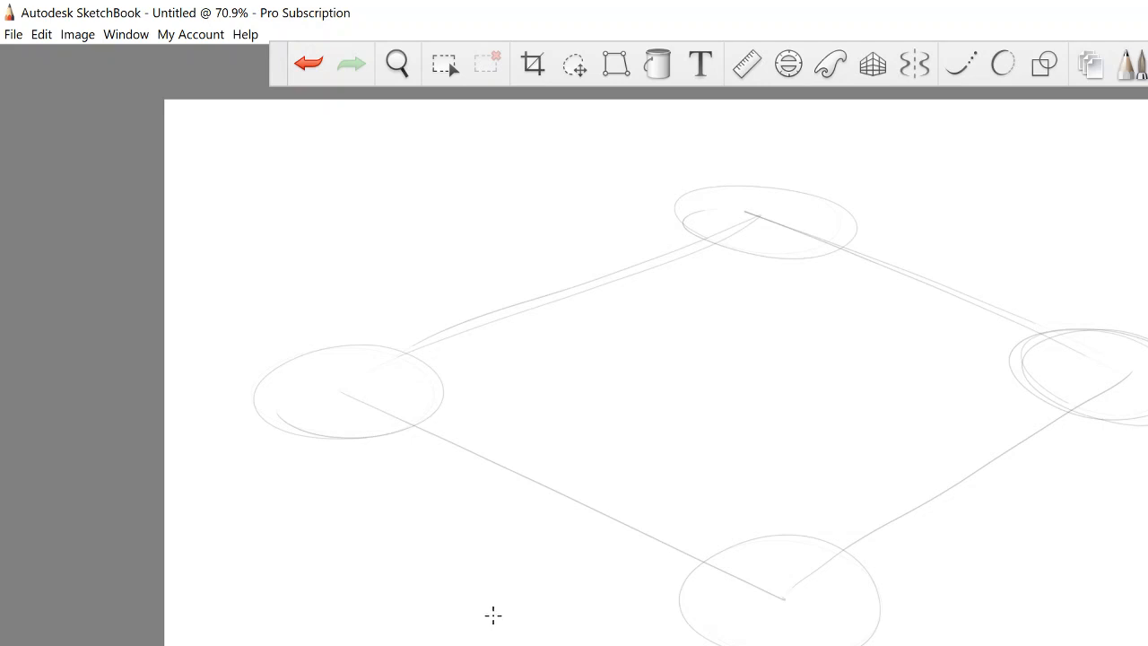
Undo all strokes of the diamond and its corner ellipses back to a blank canvas.
key(ctrl+z)
key(ctrl+z)
key(ctrl+z)
key(ctrl+z)
key(ctrl+z)
key(ctrl+z)
key(ctrl+z)
key(ctrl+z)
key(ctrl+z)
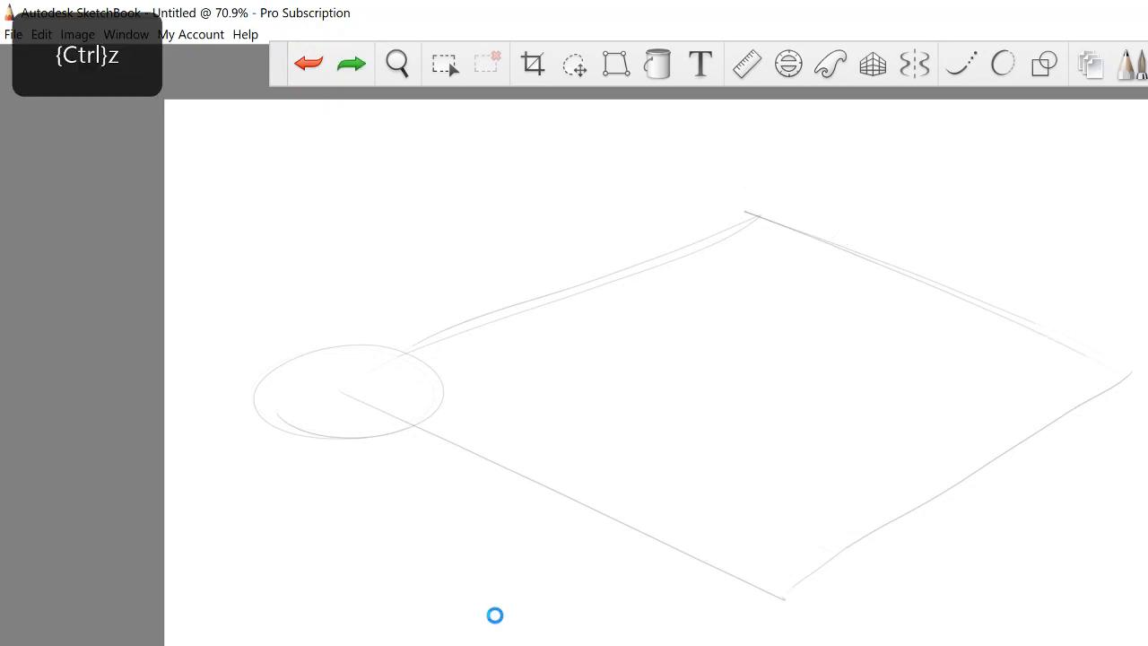
key(ctrl+z)
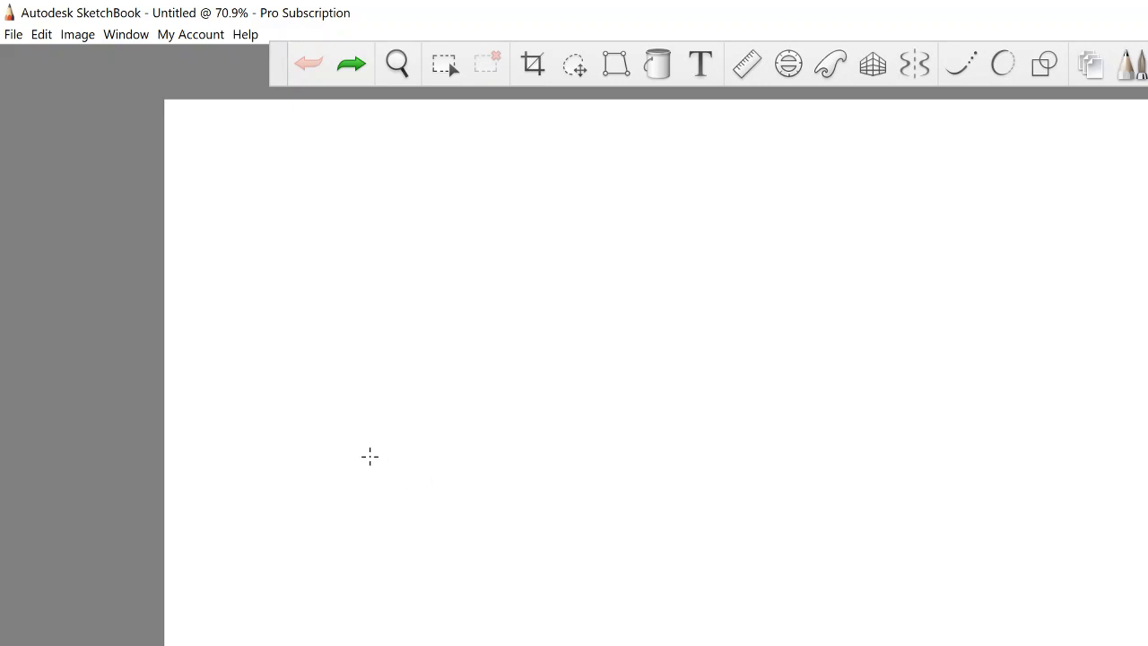
Sketch the four sides of a new large diamond in perspective with light pencil strokes.
mouse_move(323, 406)
mouse_down()
mouse_move(758, 645)
mouse_move(1090, 431)
mouse_up()
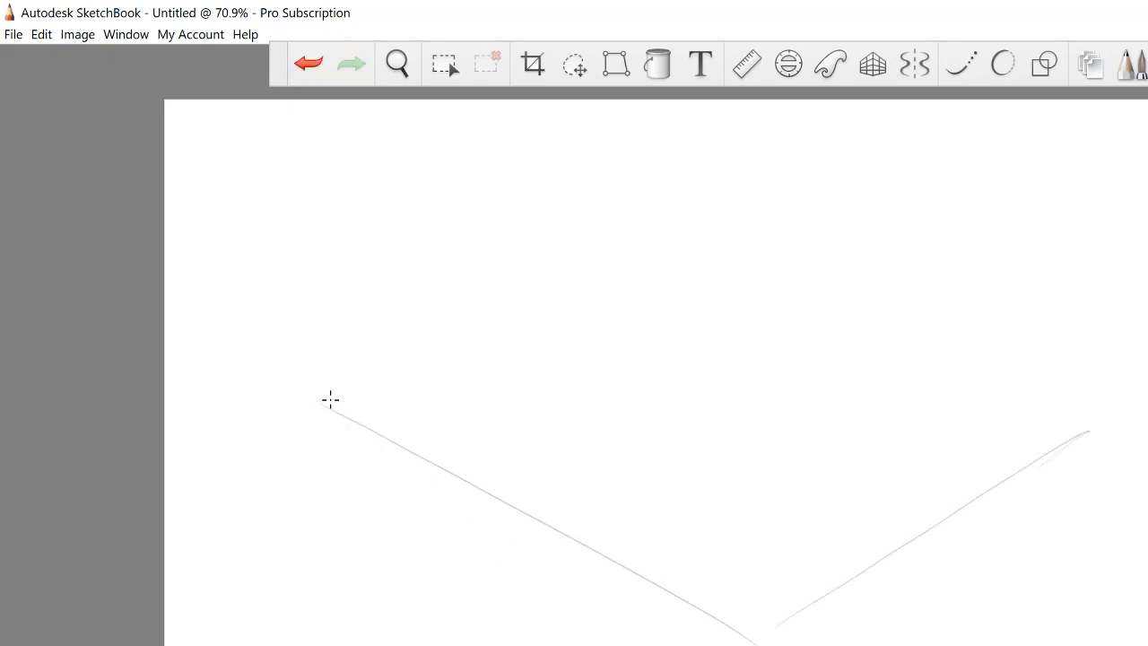
drag(330, 400, 790, 263)
mouse_move(1075, 419)
mouse_down()
mouse_move(798, 318)
mouse_move(741, 275)
mouse_up()
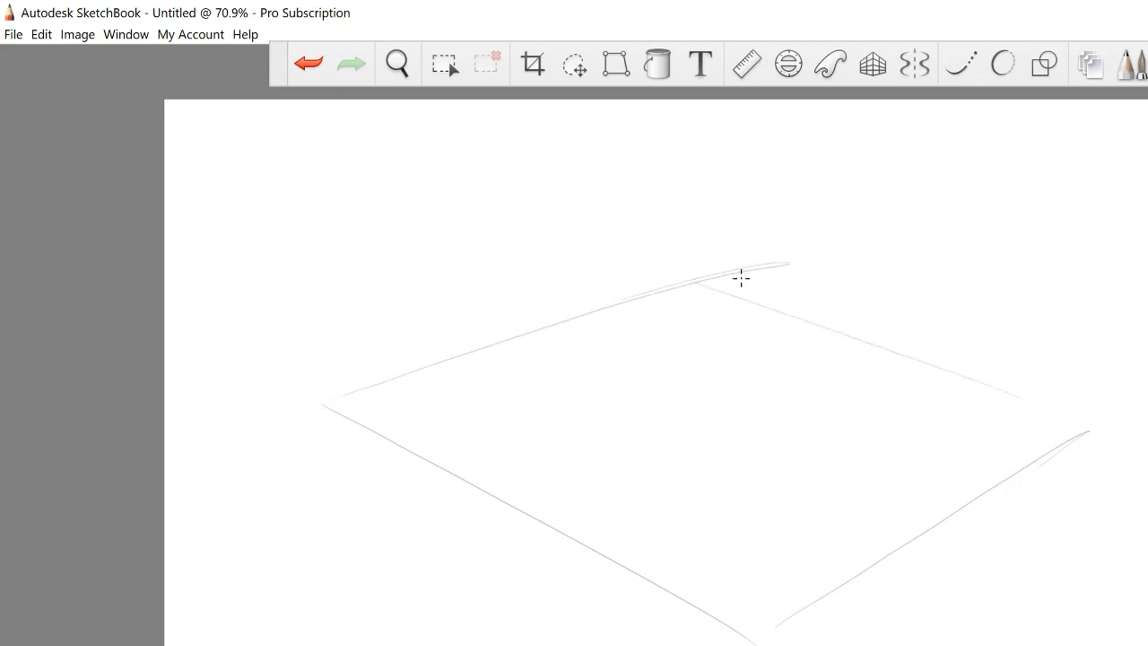
drag(897, 342, 1093, 417)
Sketch upright axis lines through the diamond's four corners, slanting the outer two inward toward the base and doubling the strokes.
drag(758, 432, 761, 645)
drag(1065, 529, 1105, 324)
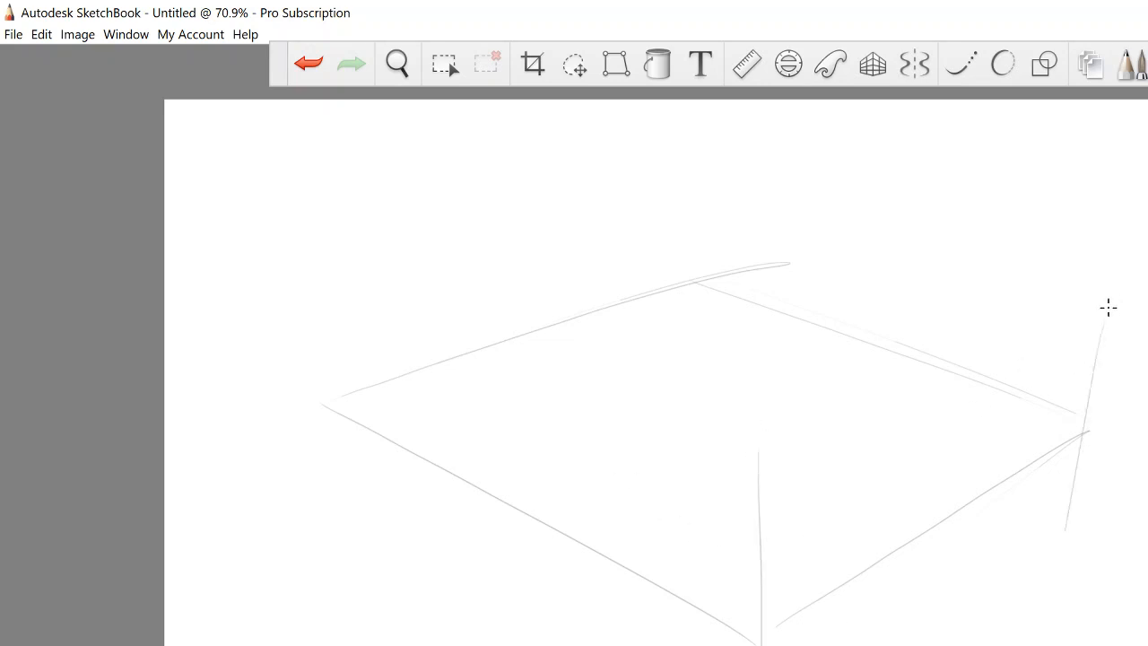
drag(310, 327, 366, 583)
drag(701, 208, 707, 399)
drag(767, 474, 764, 644)
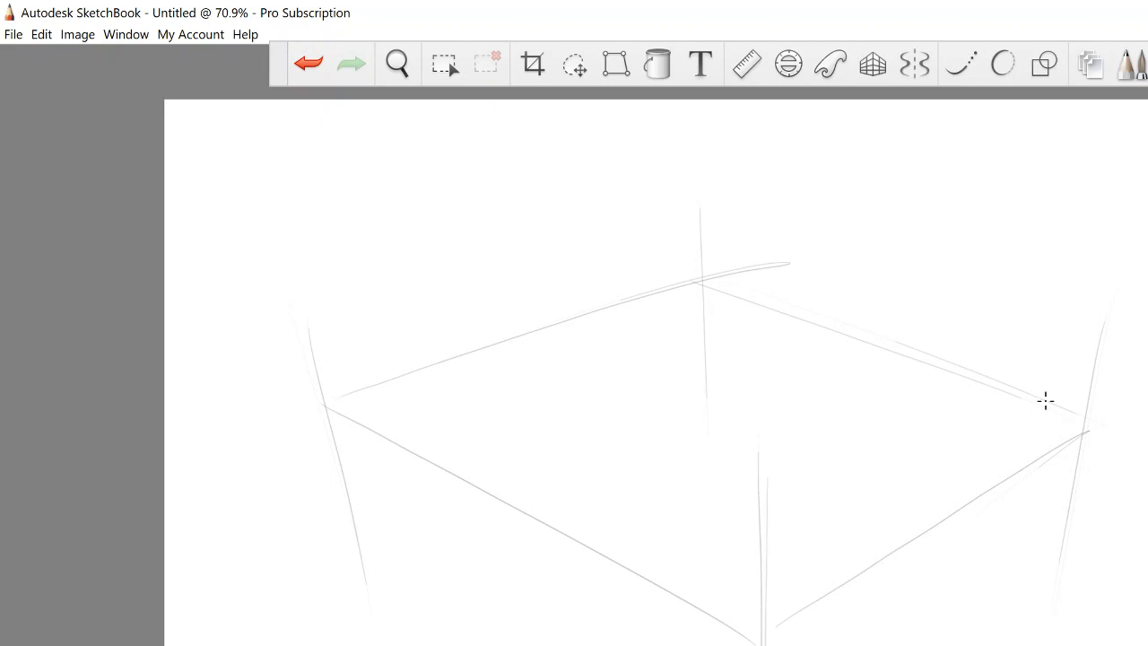
drag(1112, 300, 1054, 565)
drag(300, 309, 350, 506)
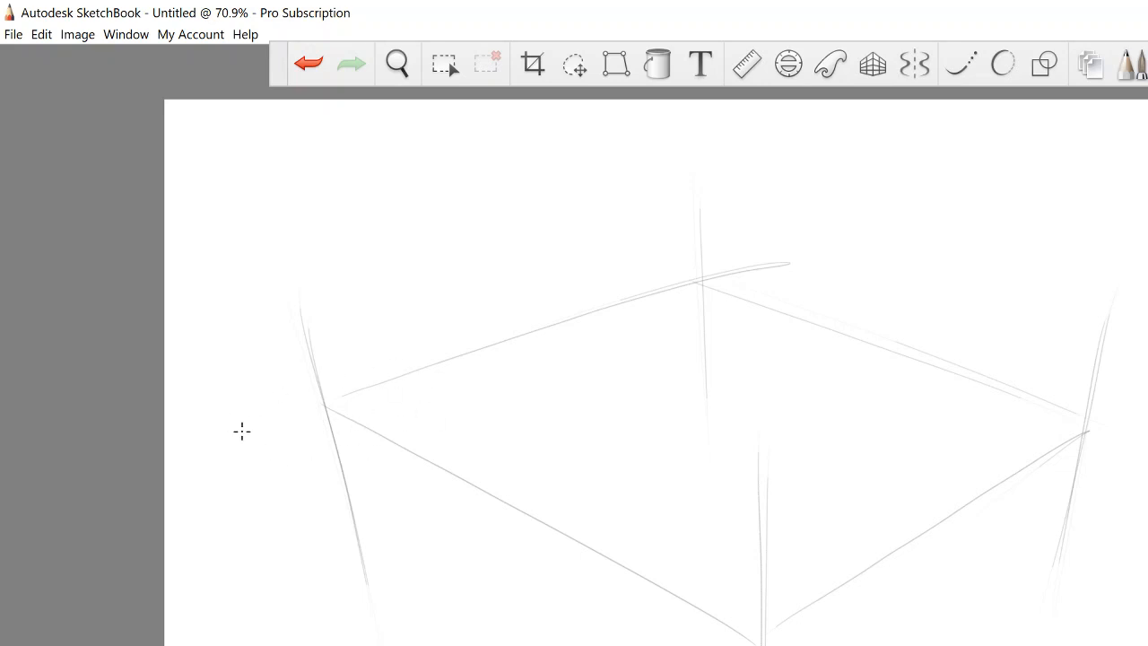
Sketch a loose perspective ellipse around each of the diamond's four corners, retracing the left and near ones.
mouse_move(382, 446)
mouse_down()
mouse_move(371, 366)
mouse_move(388, 438)
mouse_move(242, 441)
mouse_up()
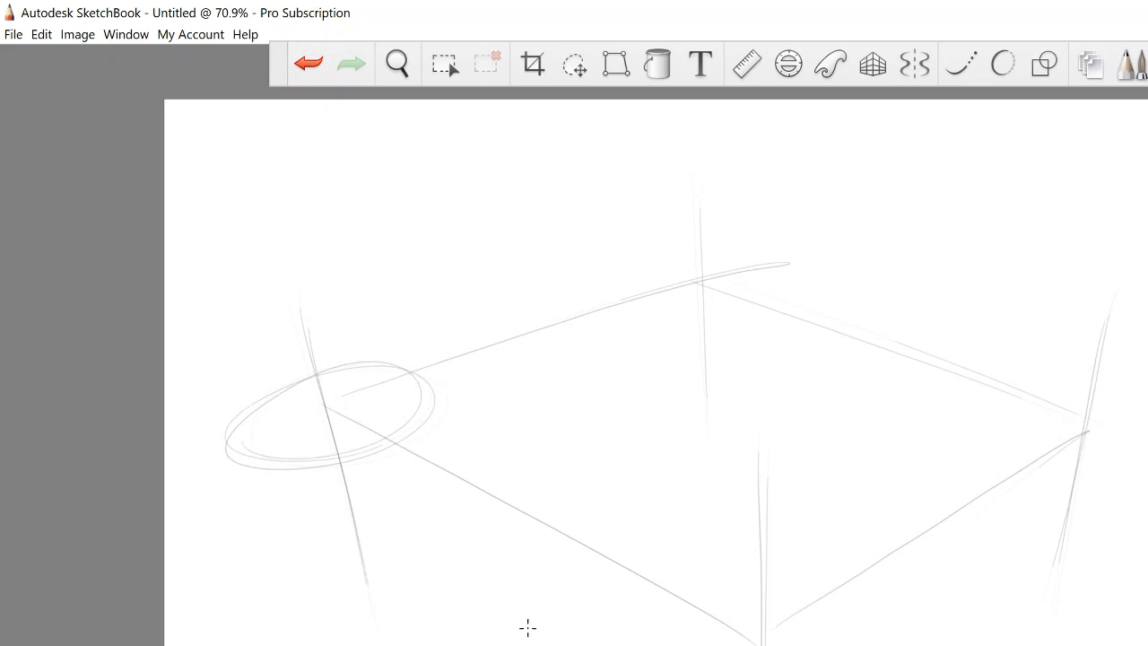
mouse_move(634, 621)
mouse_down()
mouse_move(857, 603)
mouse_move(637, 615)
mouse_up()
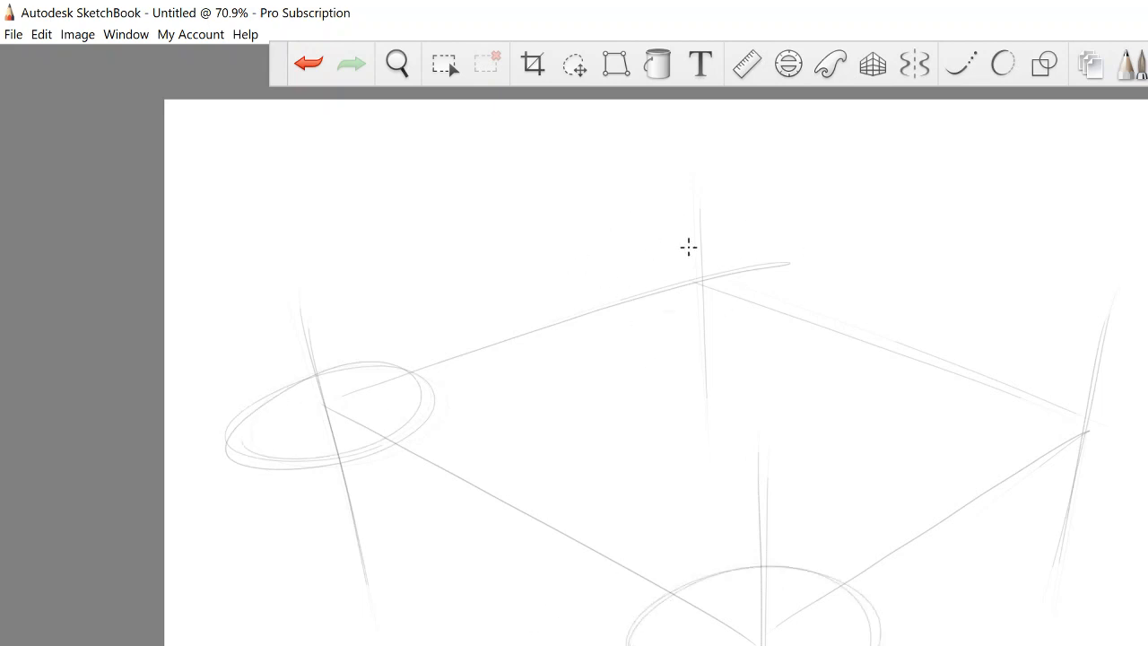
mouse_move(700, 263)
mouse_down()
mouse_move(745, 311)
mouse_move(708, 263)
mouse_up()
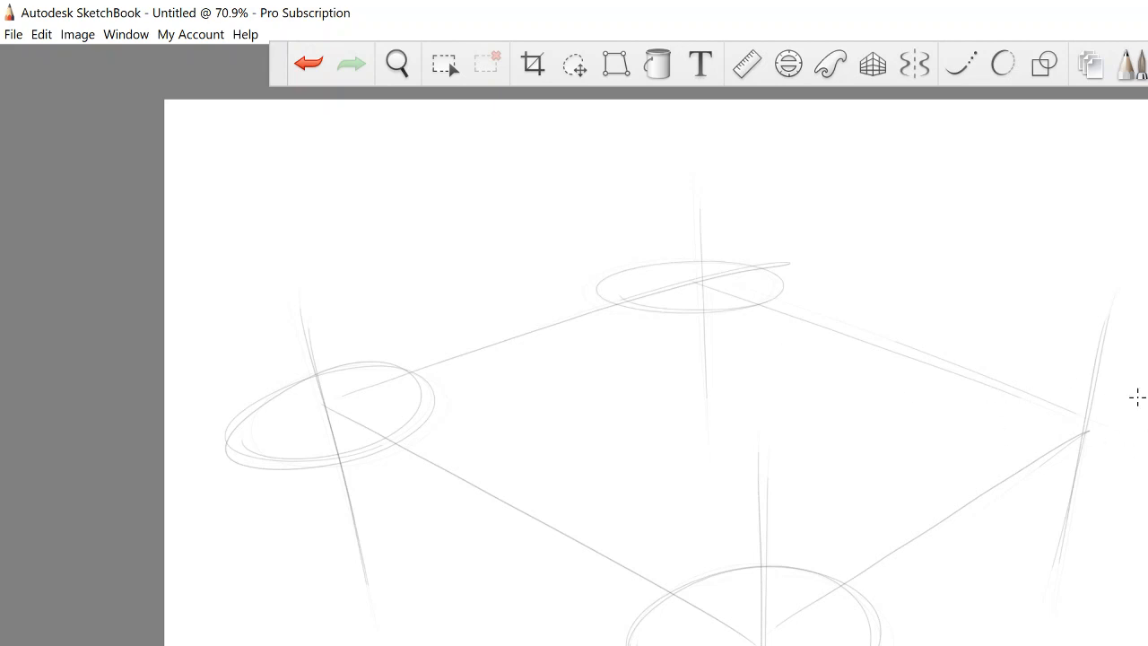
mouse_move(1134, 463)
mouse_down()
mouse_move(978, 421)
mouse_move(1130, 459)
mouse_move(986, 430)
mouse_up()
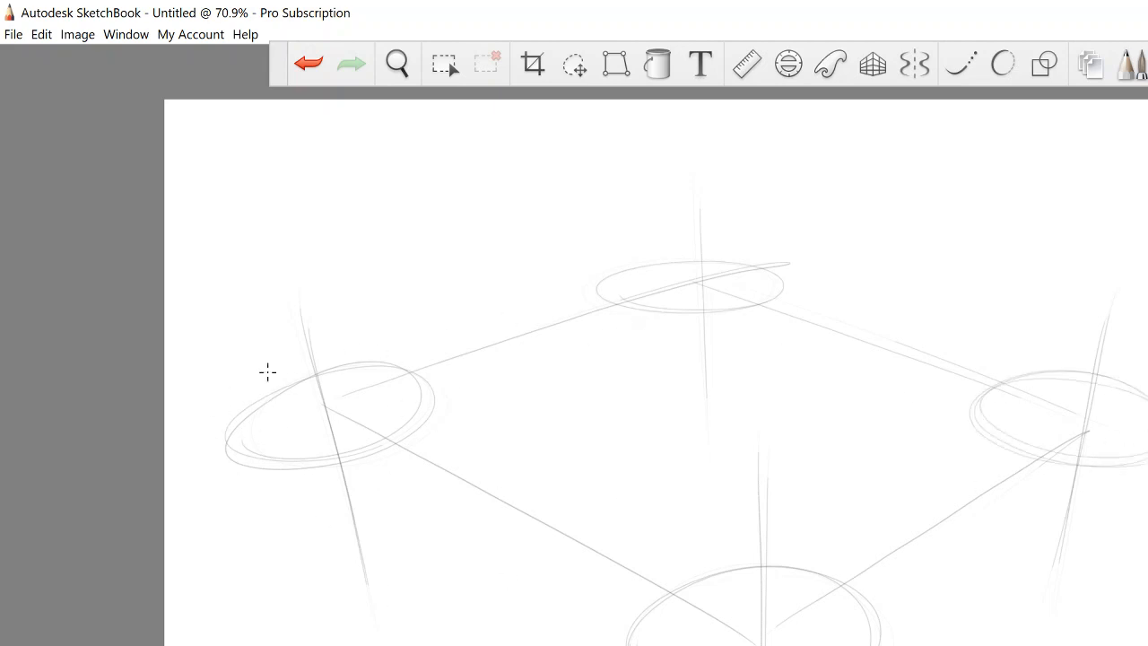
drag(424, 421, 407, 431)
mouse_move(635, 642)
mouse_down()
mouse_move(721, 566)
mouse_move(832, 561)
mouse_move(897, 642)
mouse_up()
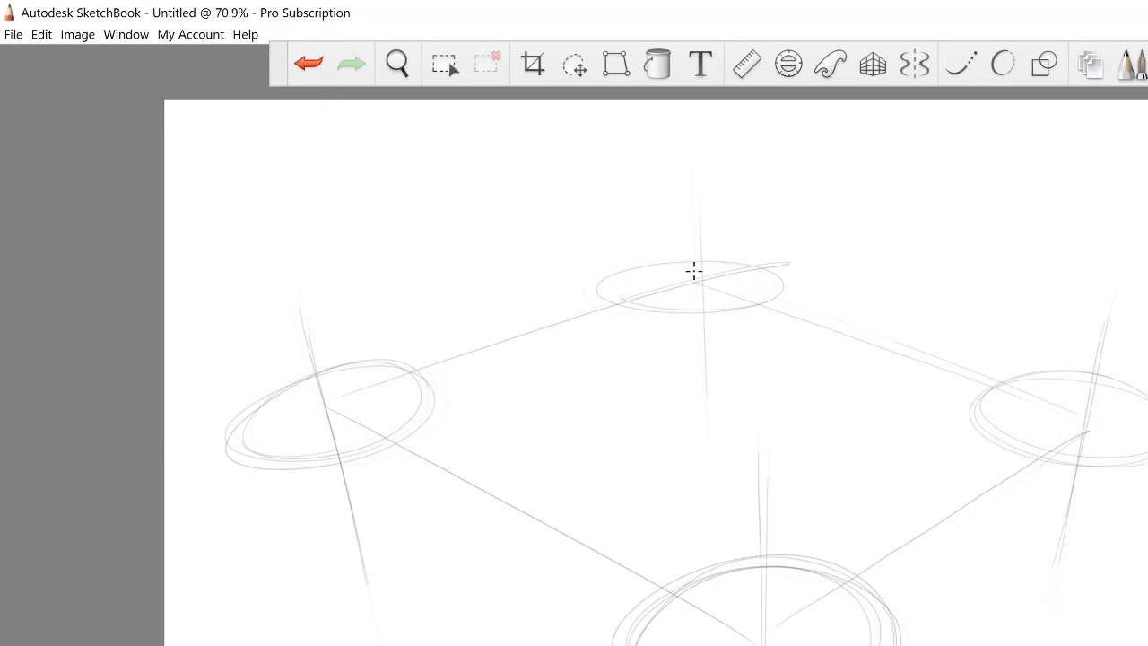
Draw the diamond's two diagonals between opposite corners, undoing and redrawing the one from the far to the near corner.
drag(692, 298, 756, 583)
key(ctrl+z)
drag(692, 289, 767, 644)
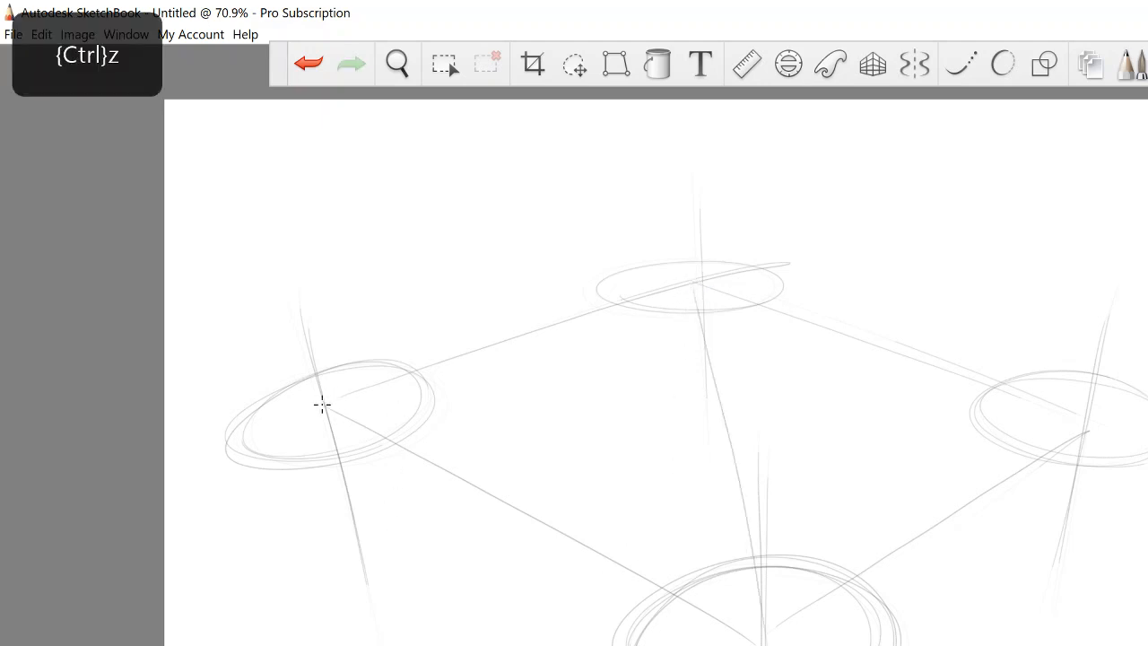
mouse_move(322, 405)
mouse_down()
mouse_move(588, 402)
mouse_move(1138, 425)
mouse_up()
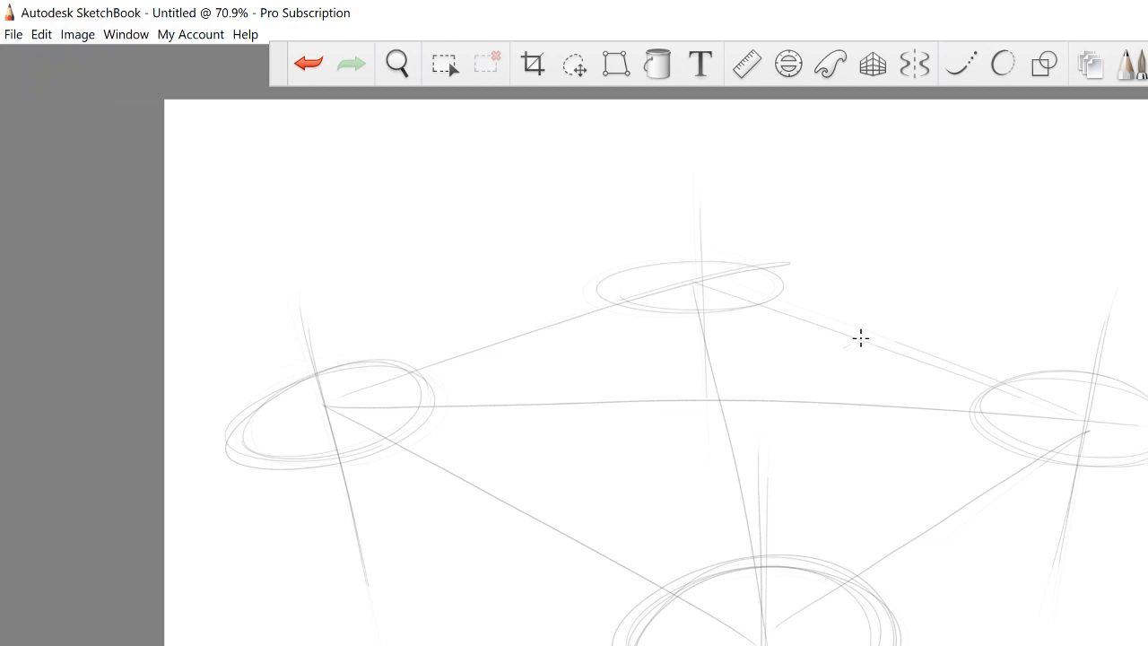
Sketch an upright plane through the diamond's centre with a diagonal base line, two vertical edges and a sloping top edge.
drag(858, 339, 583, 483)
drag(853, 338, 554, 494)
mouse_move(871, 179)
mouse_down()
mouse_move(867, 337)
mouse_move(871, 253)
mouse_up()
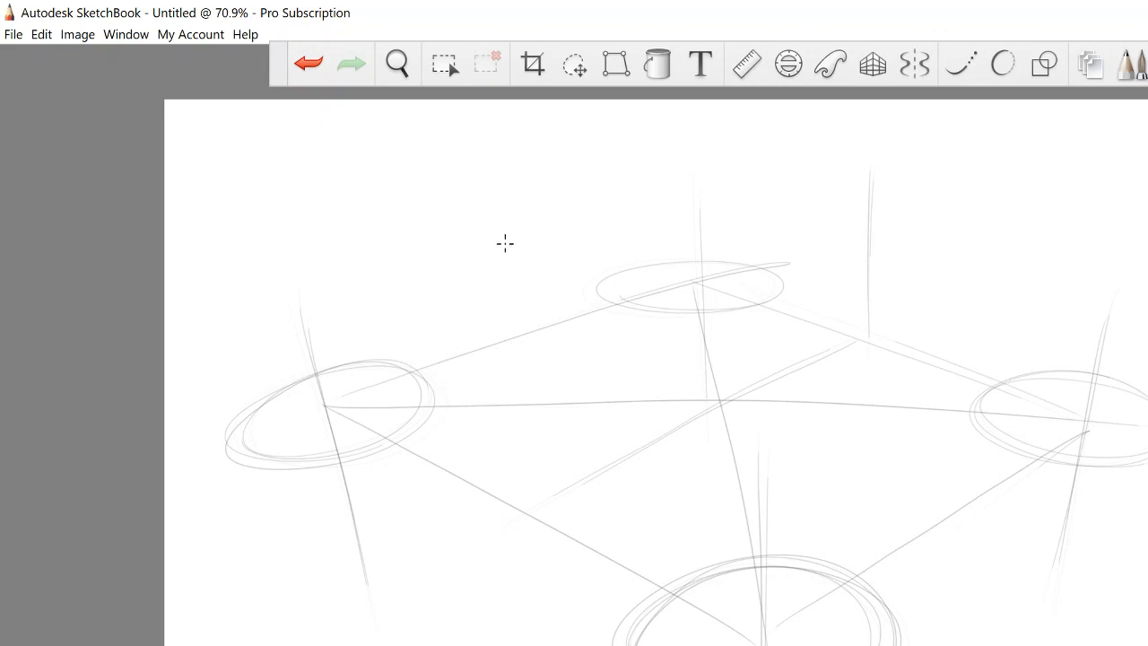
drag(505, 232, 520, 463)
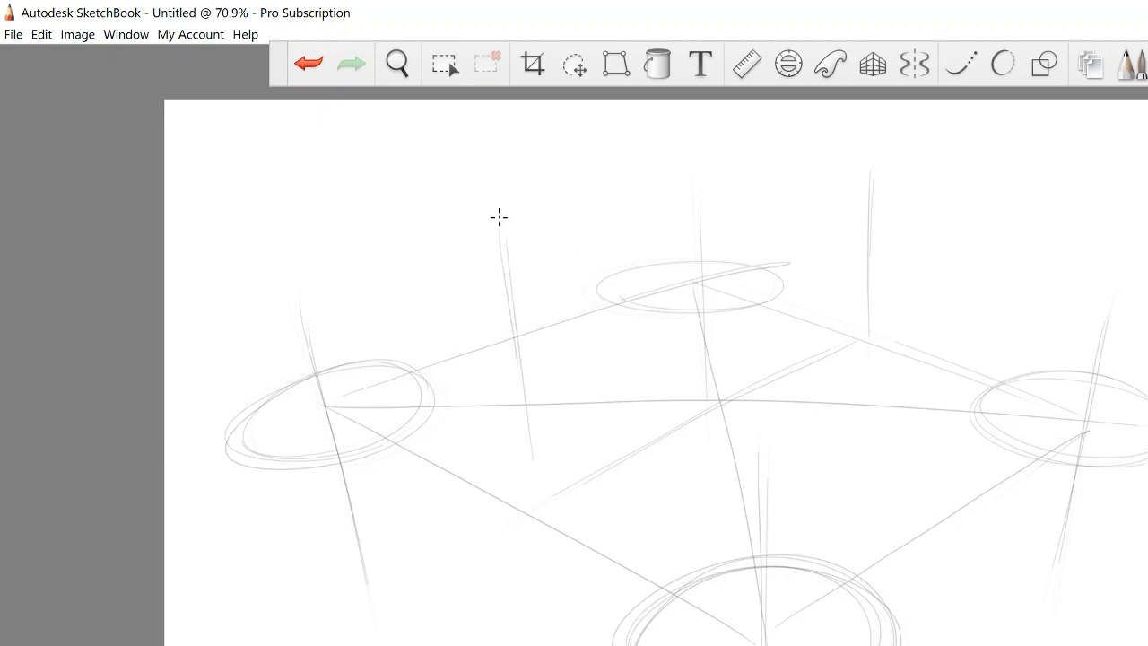
drag(498, 226, 538, 516)
drag(877, 150, 865, 366)
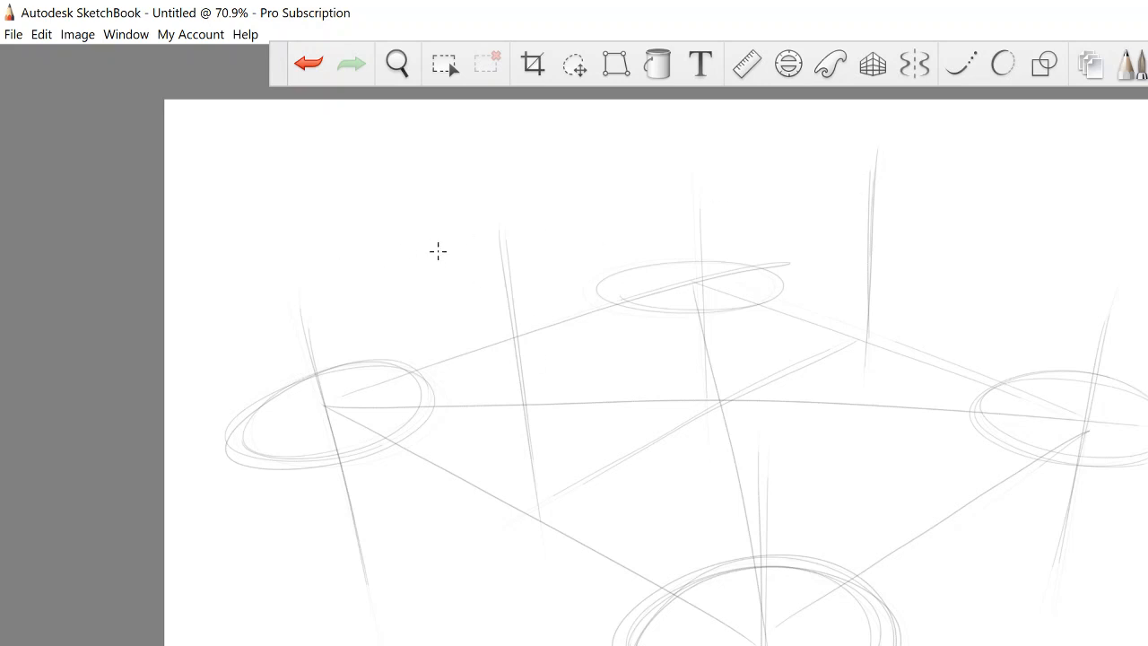
drag(550, 199, 911, 120)
drag(493, 218, 833, 149)
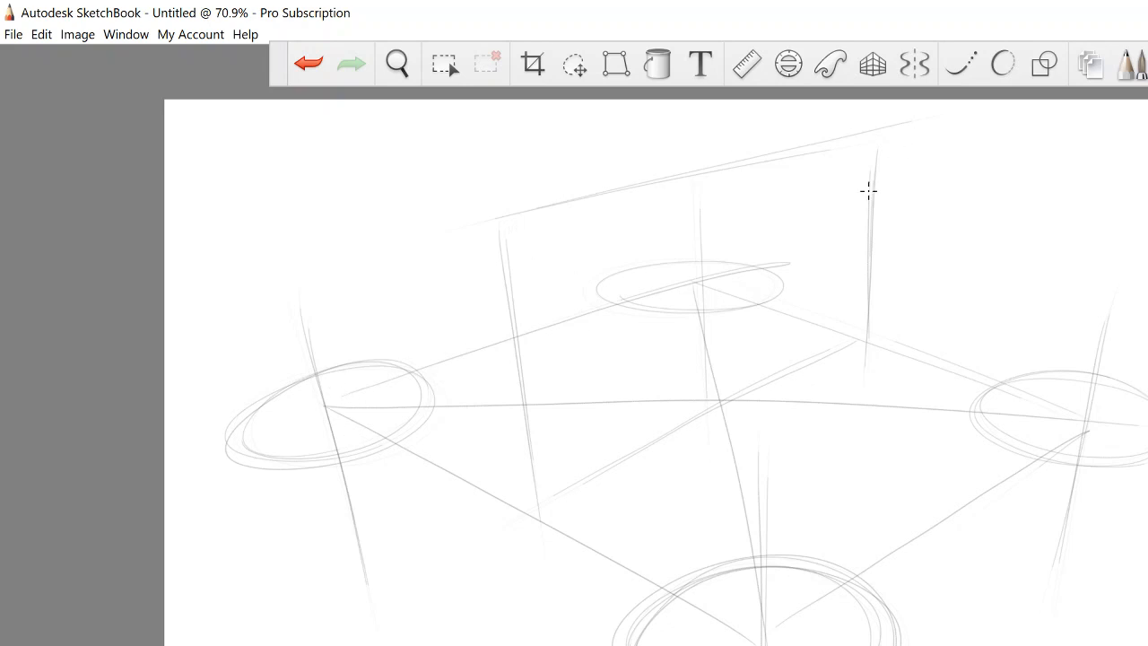
Reinforce the diamond's two near sides with extra strokes and retrace the ellipses at its near and right corners.
drag(771, 628, 1082, 418)
mouse_move(856, 595)
mouse_down()
mouse_move(1082, 419)
mouse_move(808, 644)
mouse_up()
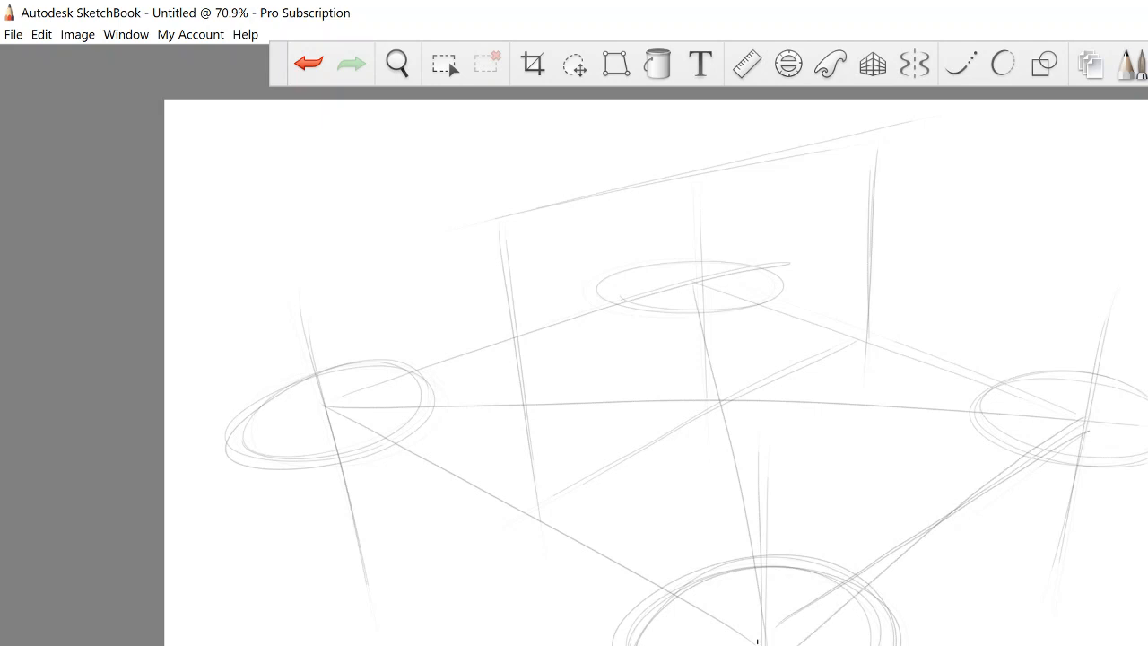
mouse_move(540, 513)
mouse_down()
mouse_move(752, 626)
mouse_move(962, 502)
mouse_move(1067, 406)
mouse_up()
drag(1067, 406, 825, 622)
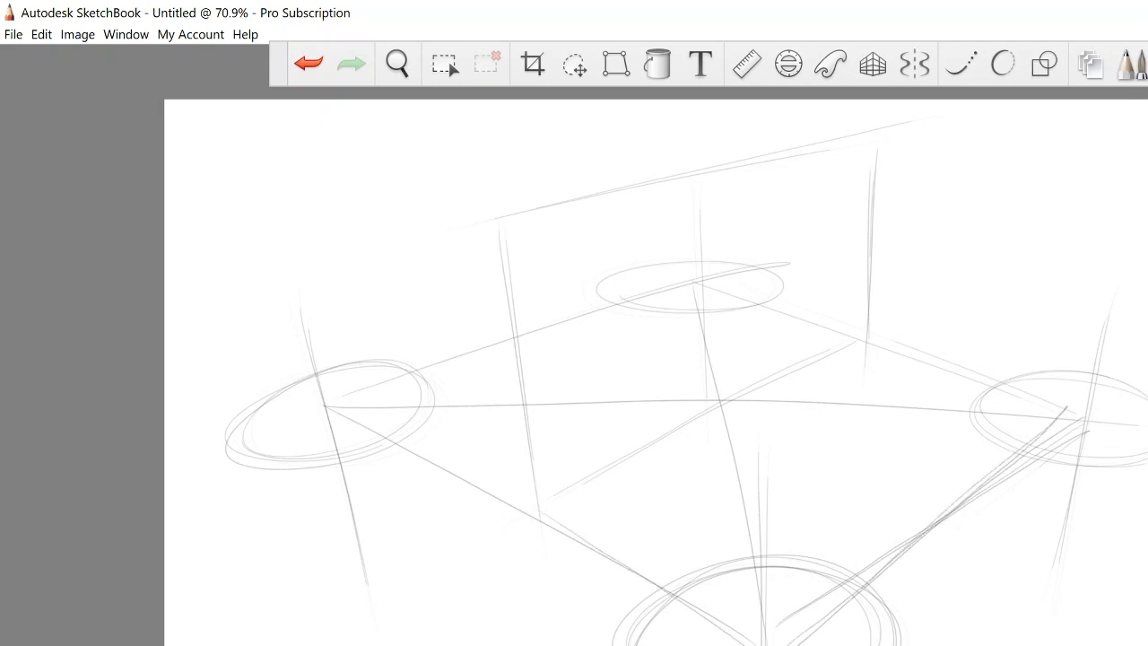
mouse_move(688, 603)
mouse_down()
mouse_move(846, 584)
mouse_move(910, 643)
mouse_up()
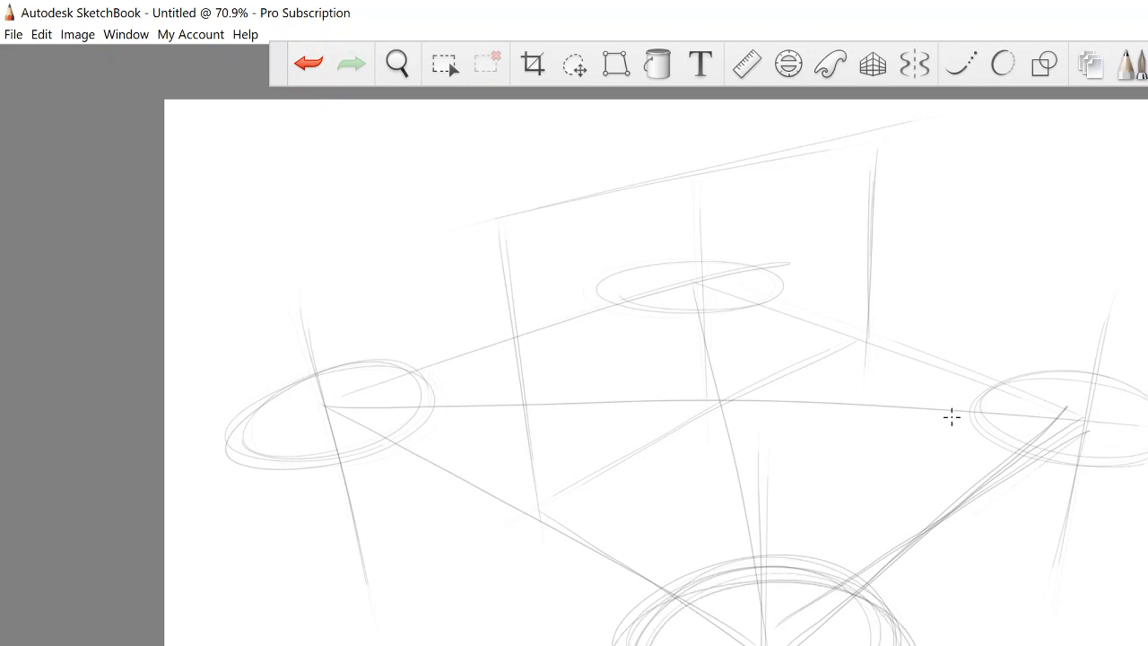
drag(980, 384, 999, 420)
Try short cross strokes at the top and base of the upright plane's near vertical edge, and undo them.
drag(433, 215, 569, 244)
drag(494, 492, 574, 530)
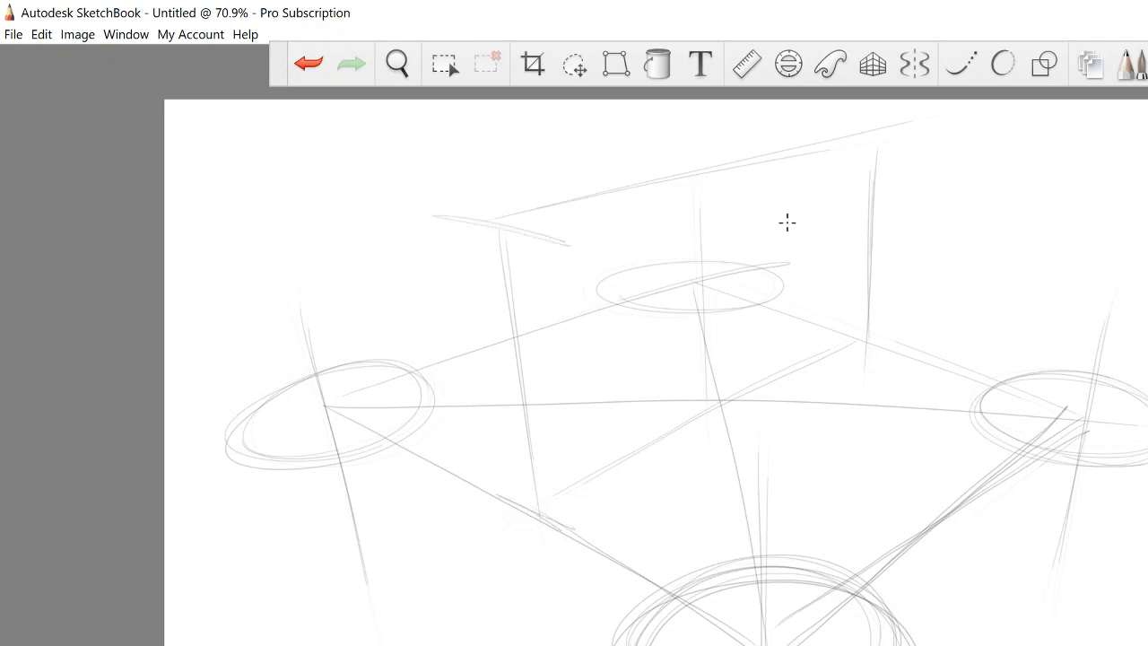
key(ctrl+z)
key(ctrl+z)
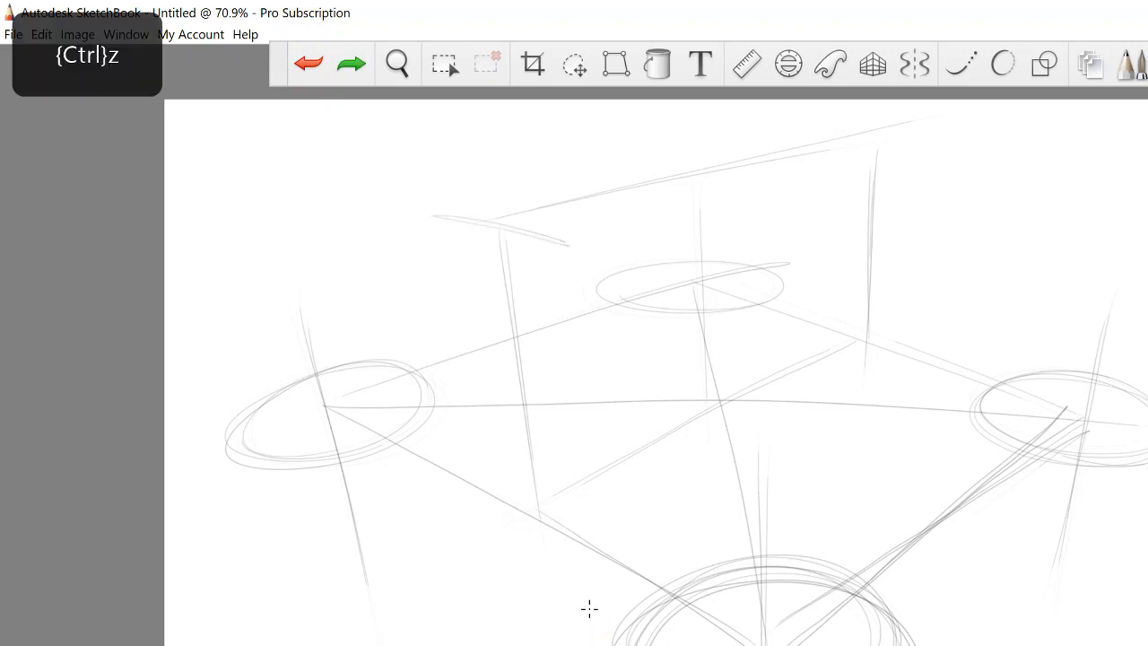
Try to sketch a tall rounded rectangle reaching the base line of the upright plane, and undo its strokes.
drag(588, 202, 608, 448)
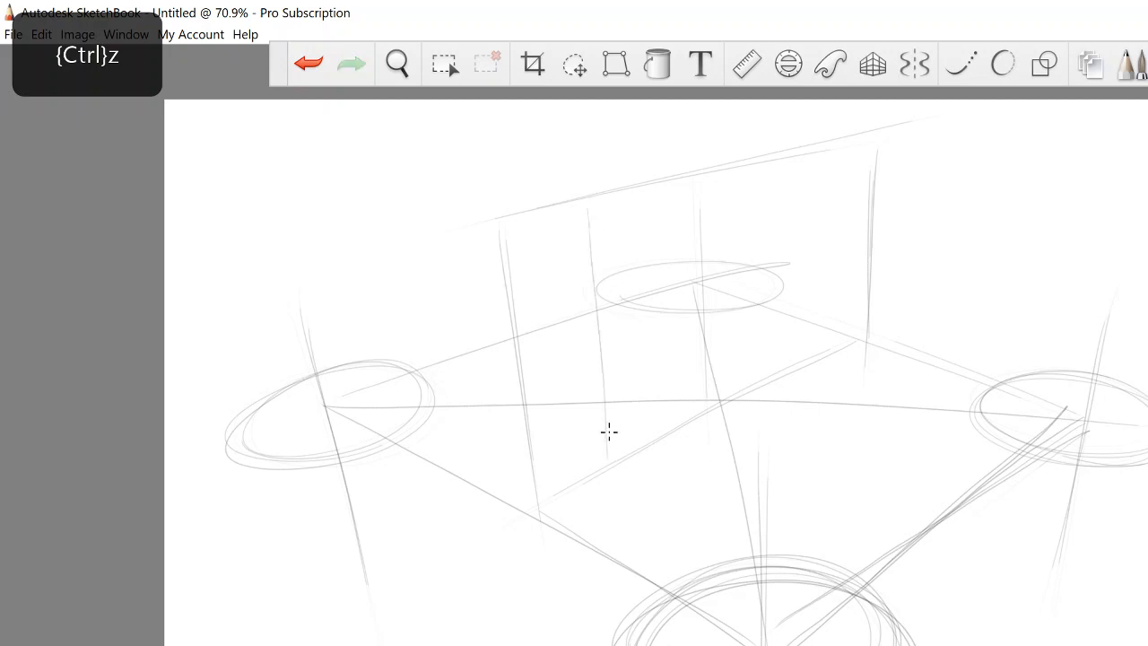
mouse_move(599, 357)
mouse_down()
mouse_move(610, 218)
mouse_move(732, 171)
mouse_move(821, 193)
mouse_move(812, 368)
mouse_move(809, 163)
mouse_move(696, 178)
mouse_move(597, 244)
mouse_move(610, 462)
mouse_up()
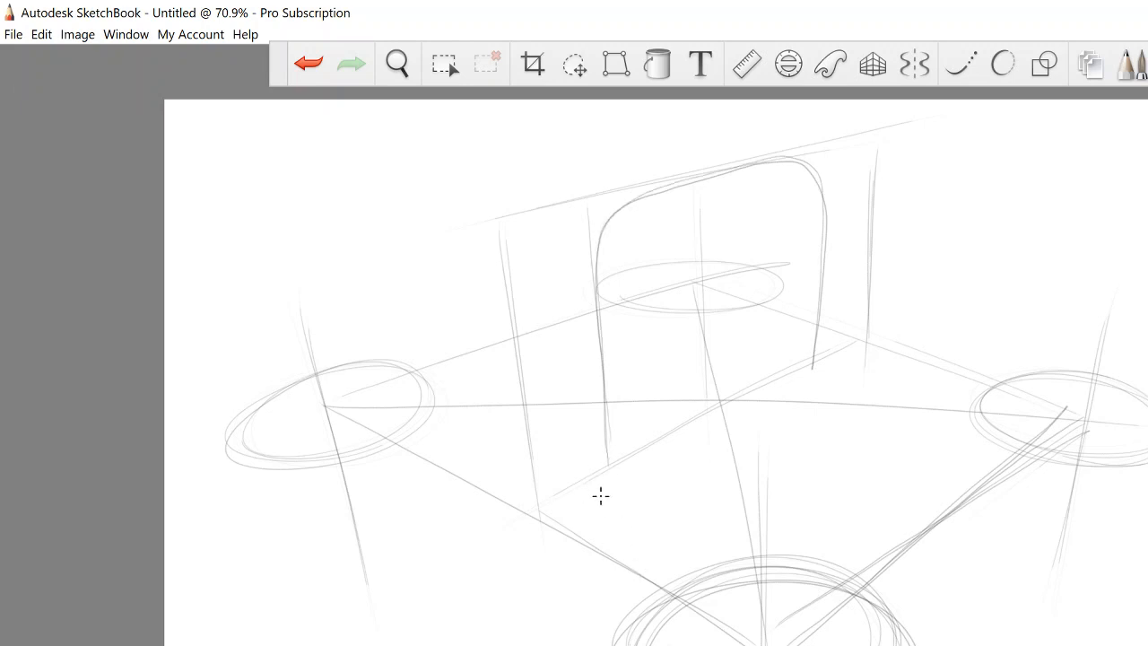
mouse_move(606, 422)
mouse_down()
mouse_move(640, 461)
mouse_move(762, 404)
mouse_move(821, 278)
mouse_move(733, 425)
mouse_up()
mouse_move(599, 371)
mouse_down()
mouse_move(616, 464)
mouse_move(703, 173)
mouse_up()
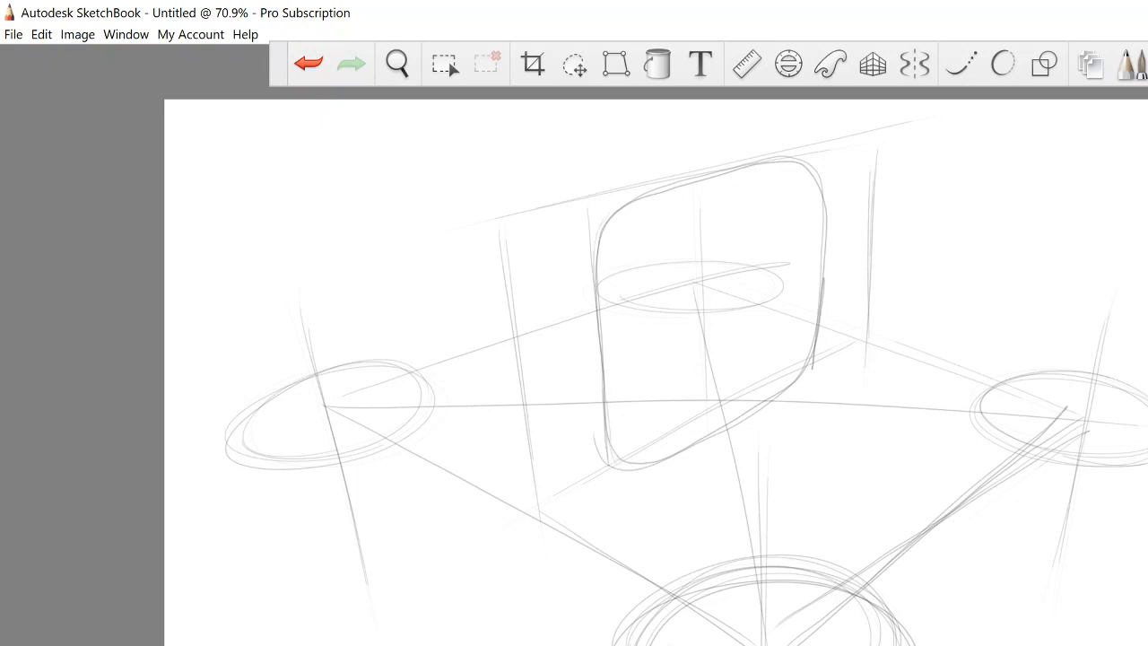
key(ctrl+z)
key(ctrl+z)
key(ctrl+z)
key(ctrl+z)
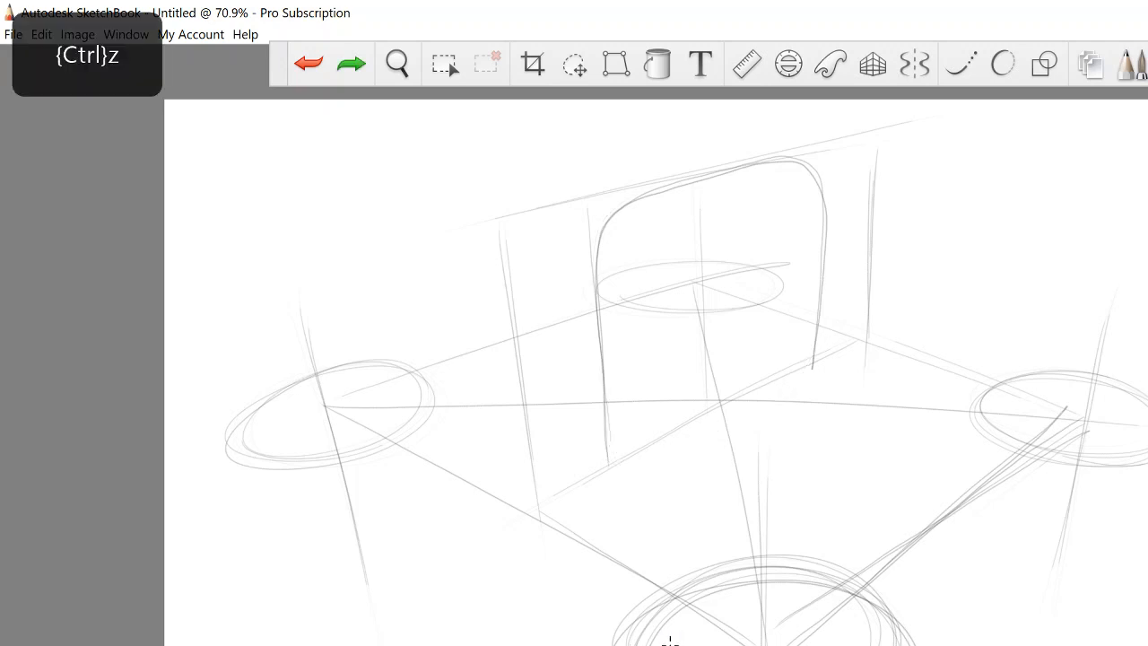
key(ctrl+z)
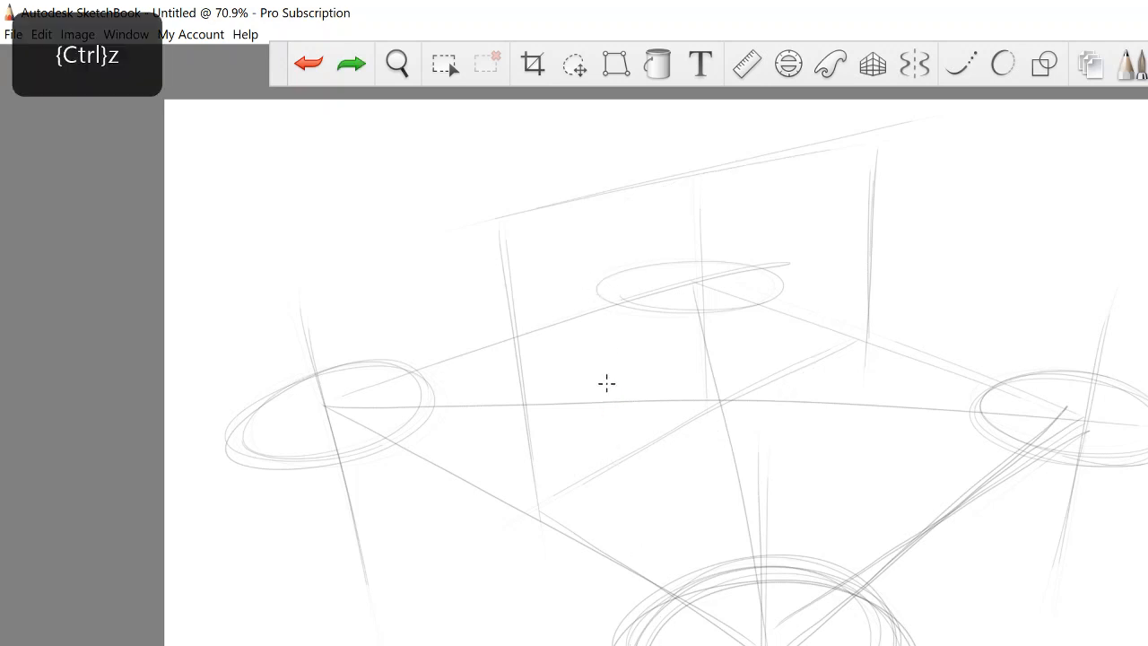
Sketch a rounded rectangle in the upright plane, ending above its base line, and reinforce the horizontal diagonal from the left corner.
drag(584, 209, 599, 405)
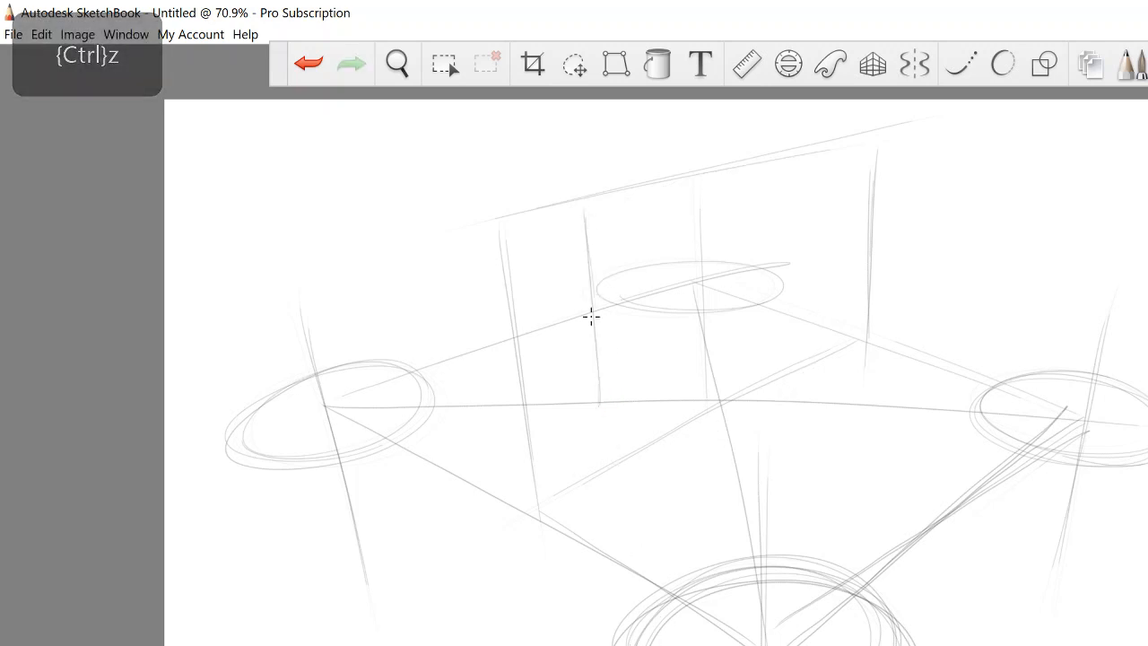
mouse_move(591, 316)
mouse_down()
mouse_move(634, 192)
mouse_move(786, 161)
mouse_move(823, 273)
mouse_move(824, 217)
mouse_move(725, 152)
mouse_move(592, 223)
mouse_move(592, 402)
mouse_move(677, 396)
mouse_move(805, 317)
mouse_move(817, 177)
mouse_move(767, 351)
mouse_move(615, 415)
mouse_move(603, 204)
mouse_up()
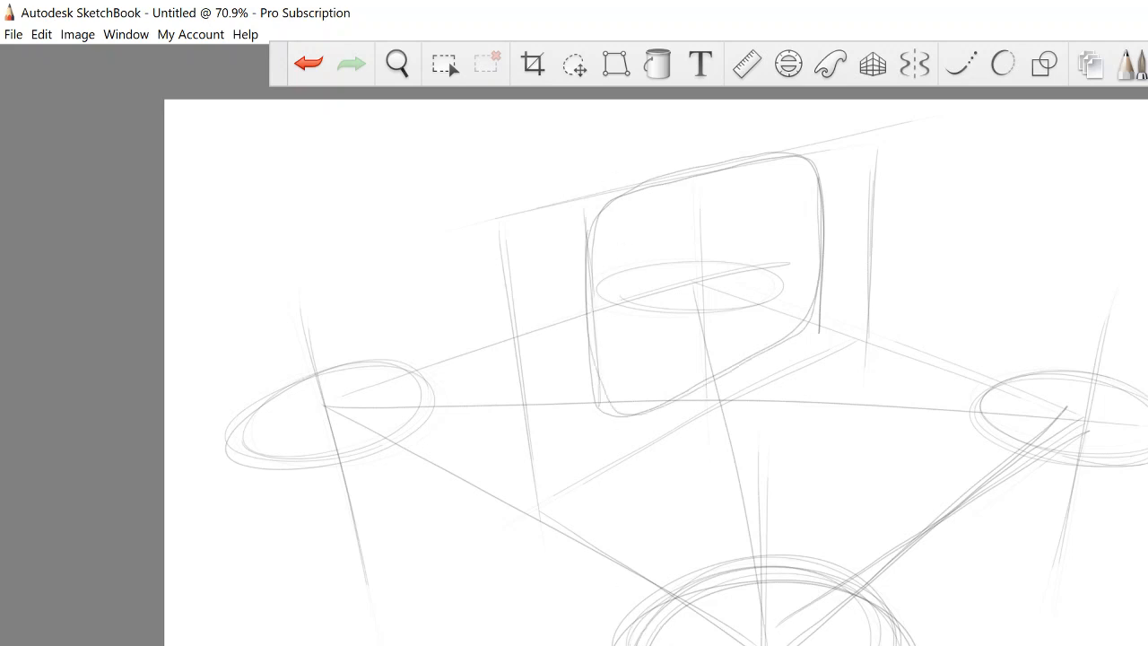
drag(722, 371, 726, 391)
drag(326, 406, 640, 408)
Sketch a smaller ellipse below each of the four corner ellipses.
mouse_move(371, 434)
mouse_down()
mouse_move(300, 497)
mouse_move(337, 498)
mouse_move(296, 439)
mouse_up()
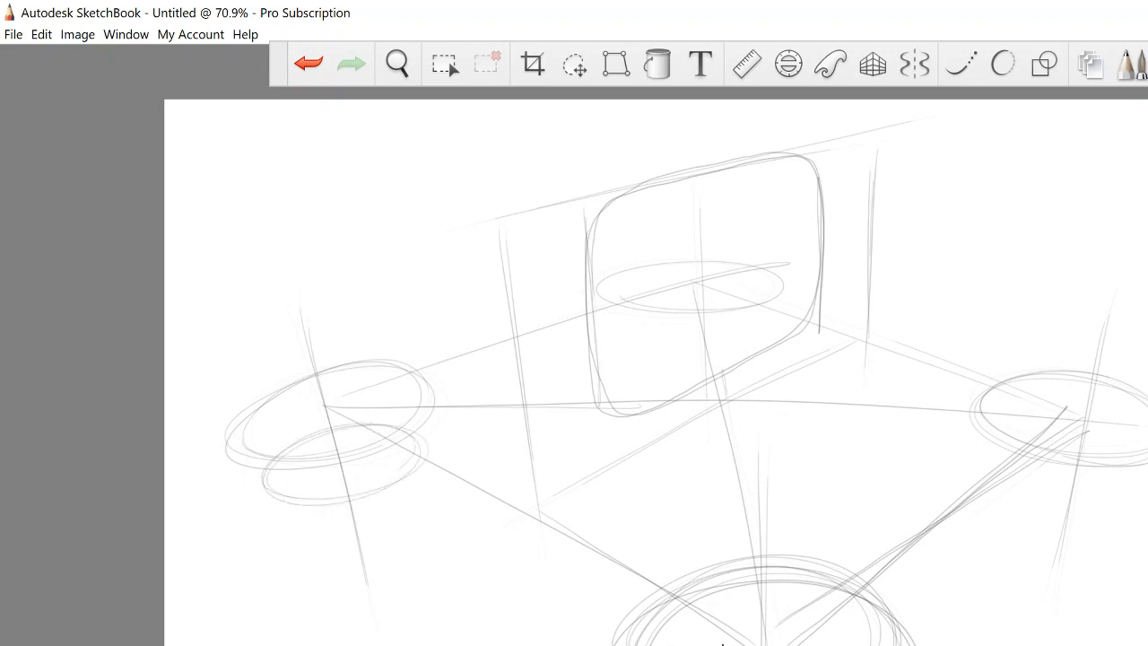
mouse_move(764, 639)
mouse_down()
mouse_move(795, 633)
mouse_move(771, 644)
mouse_up()
mouse_move(984, 437)
mouse_down()
mouse_move(980, 469)
mouse_move(985, 453)
mouse_move(1046, 498)
mouse_up()
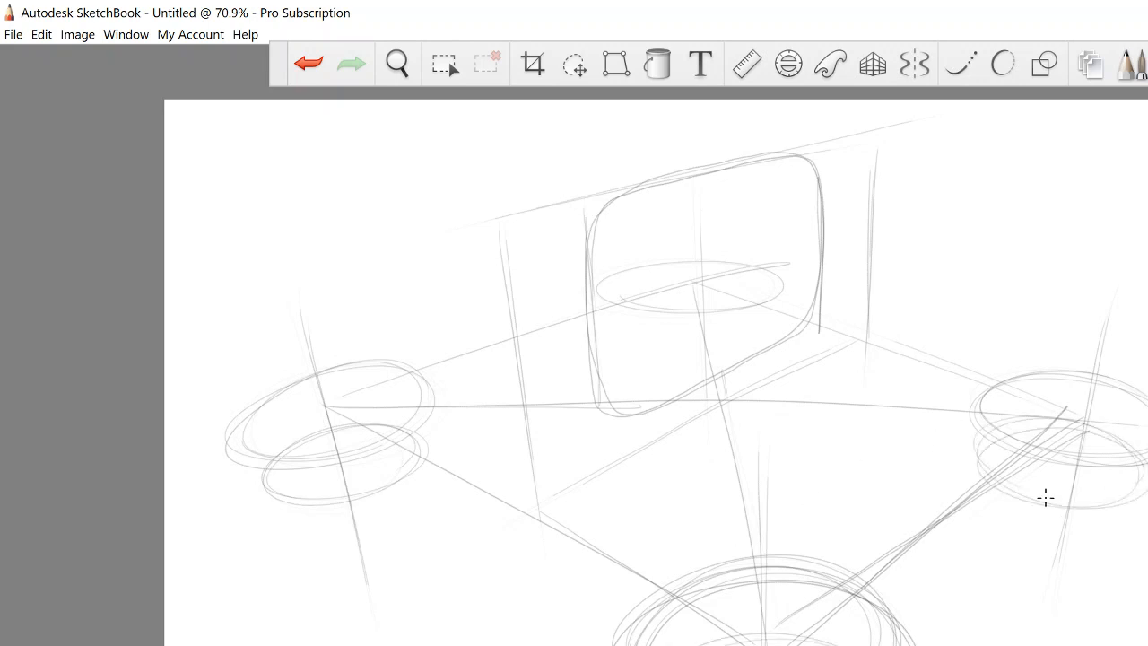
mouse_move(628, 316)
mouse_down()
mouse_move(607, 346)
mouse_move(628, 357)
mouse_move(637, 319)
mouse_up()
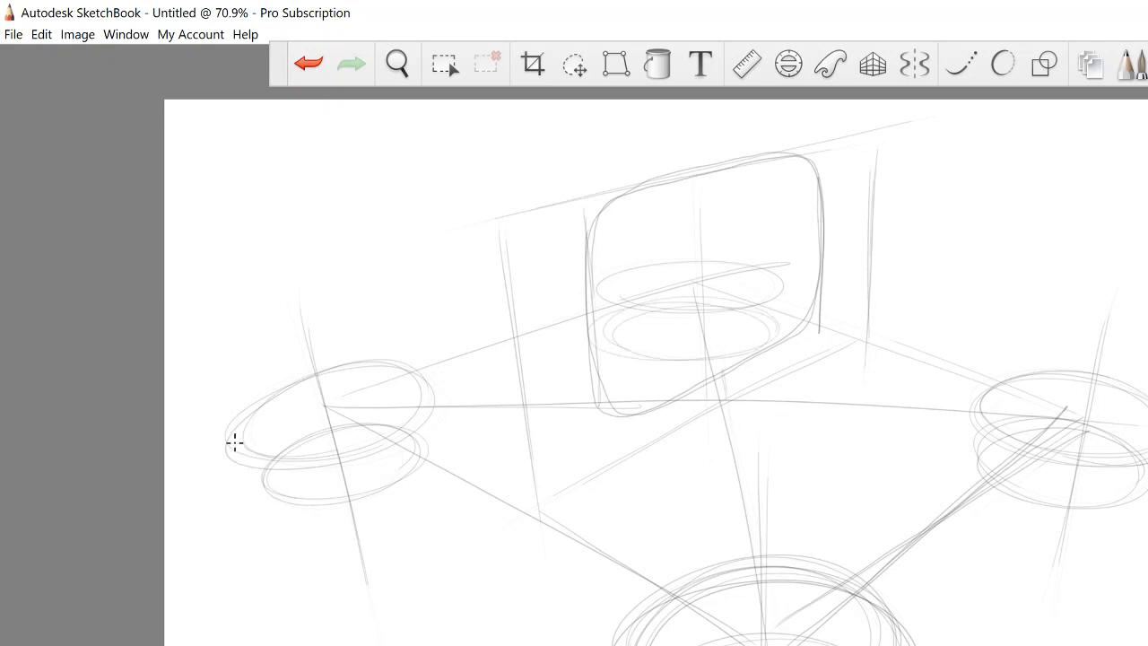
Join the upper and lower ellipses at the left, right and far corners with curved side and bottom contours.
mouse_move(233, 439)
mouse_down()
mouse_move(314, 495)
mouse_move(412, 476)
mouse_move(431, 420)
mouse_up()
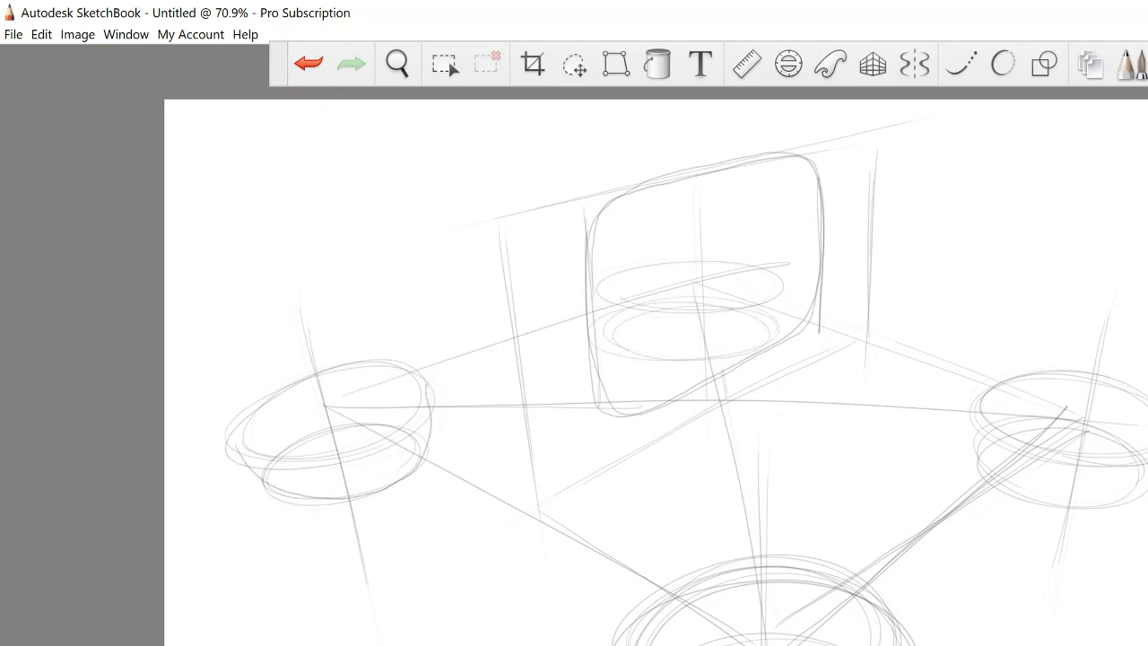
mouse_move(977, 411)
mouse_down()
mouse_move(1087, 508)
mouse_move(1147, 484)
mouse_move(996, 471)
mouse_move(986, 415)
mouse_up()
mouse_move(598, 299)
mouse_down()
mouse_move(599, 316)
mouse_move(649, 357)
mouse_move(771, 285)
mouse_move(598, 296)
mouse_move(718, 374)
mouse_move(743, 366)
mouse_up()
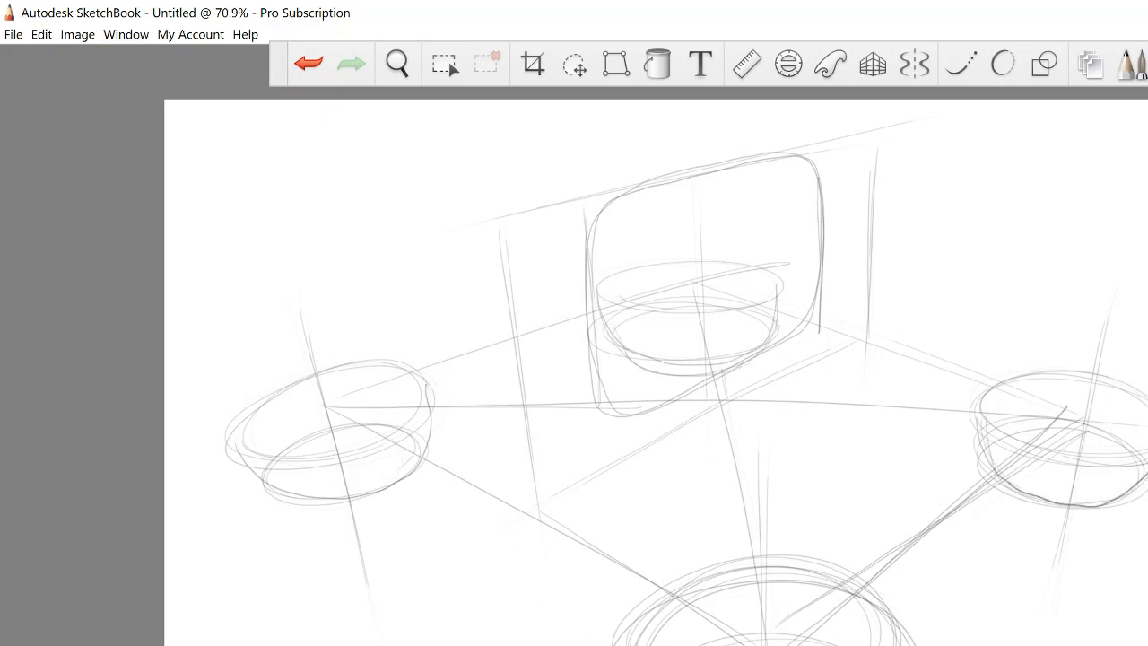
Scale the whole sketch down slightly and reposition it on the canvas.
click(575, 63)
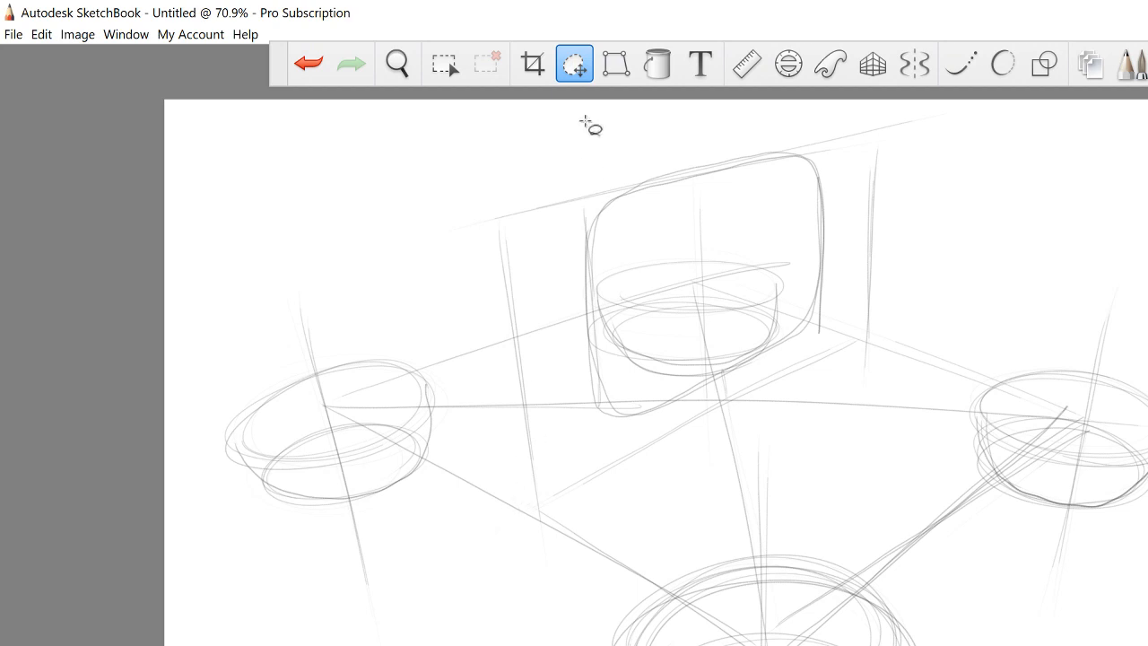
click(574, 64)
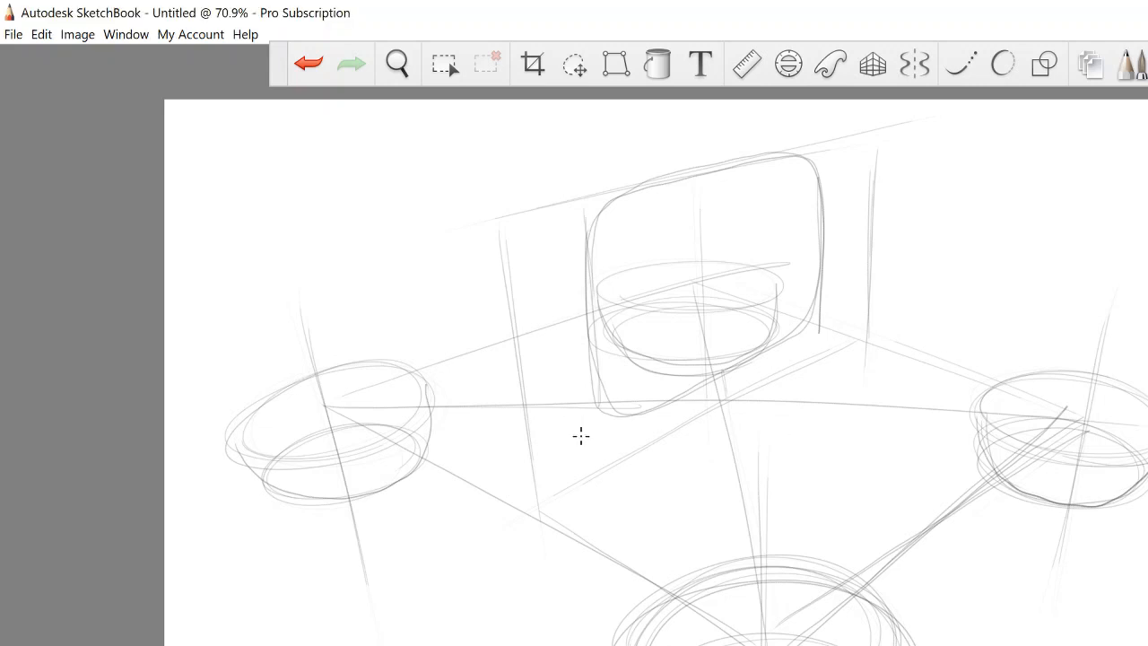
click(575, 68)
mouse_move(646, 116)
mouse_down()
mouse_move(402, 128)
mouse_move(327, 162)
mouse_move(1147, 243)
mouse_move(857, 645)
mouse_move(313, 645)
mouse_move(199, 345)
mouse_move(258, 261)
mouse_up()
drag(529, 452, 542, 452)
drag(440, 512, 442, 491)
click(542, 412)
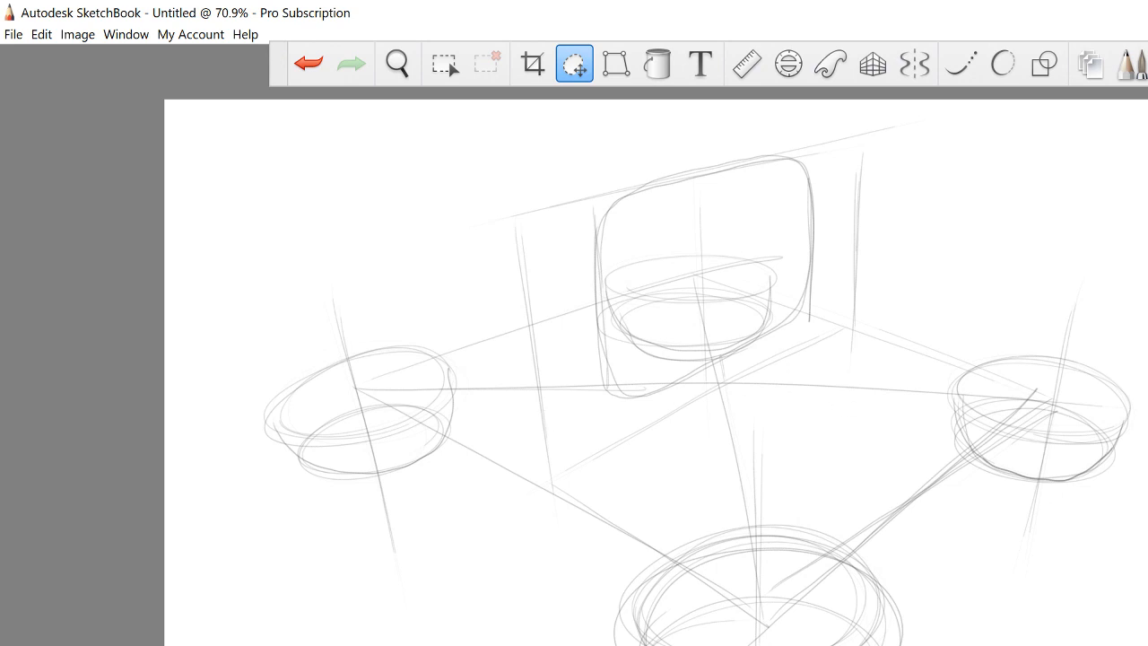
key(Escape)
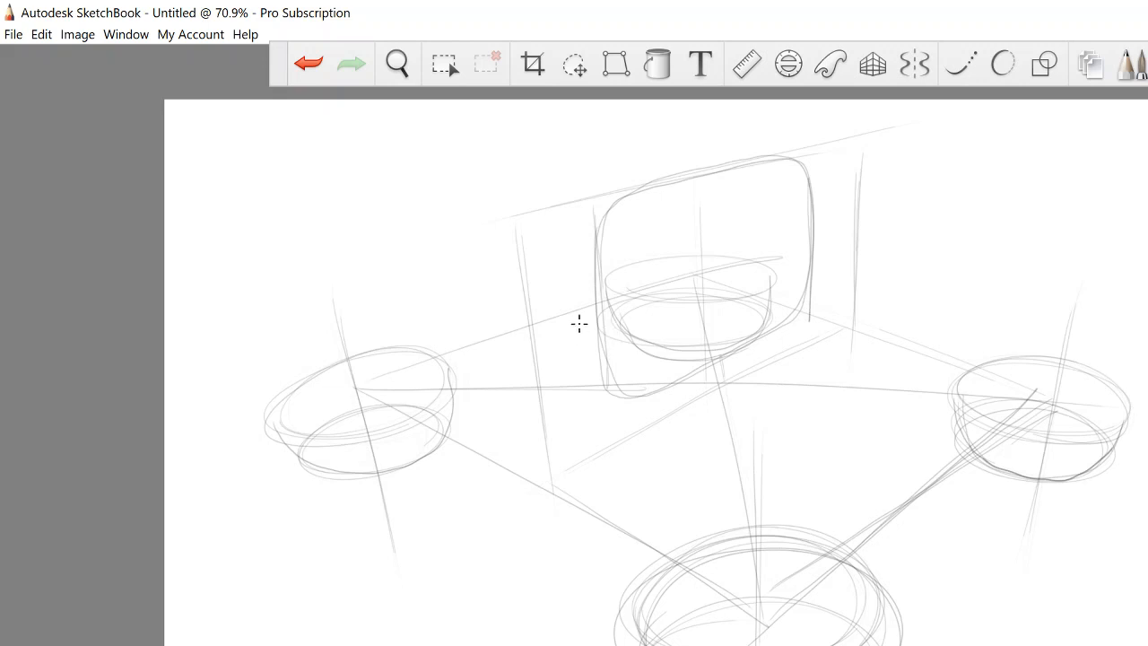
Sketch a slanted, rounded base body across the lower part of the upright rounded rectangle, with arched arm openings on its front side.
mouse_move(579, 330)
mouse_down()
mouse_move(635, 343)
mouse_move(823, 260)
mouse_move(782, 243)
mouse_move(624, 297)
mouse_move(577, 333)
mouse_move(682, 327)
mouse_move(825, 265)
mouse_move(768, 243)
mouse_move(603, 299)
mouse_move(597, 400)
mouse_move(700, 371)
mouse_move(811, 314)
mouse_move(829, 278)
mouse_move(753, 360)
mouse_move(596, 409)
mouse_up()
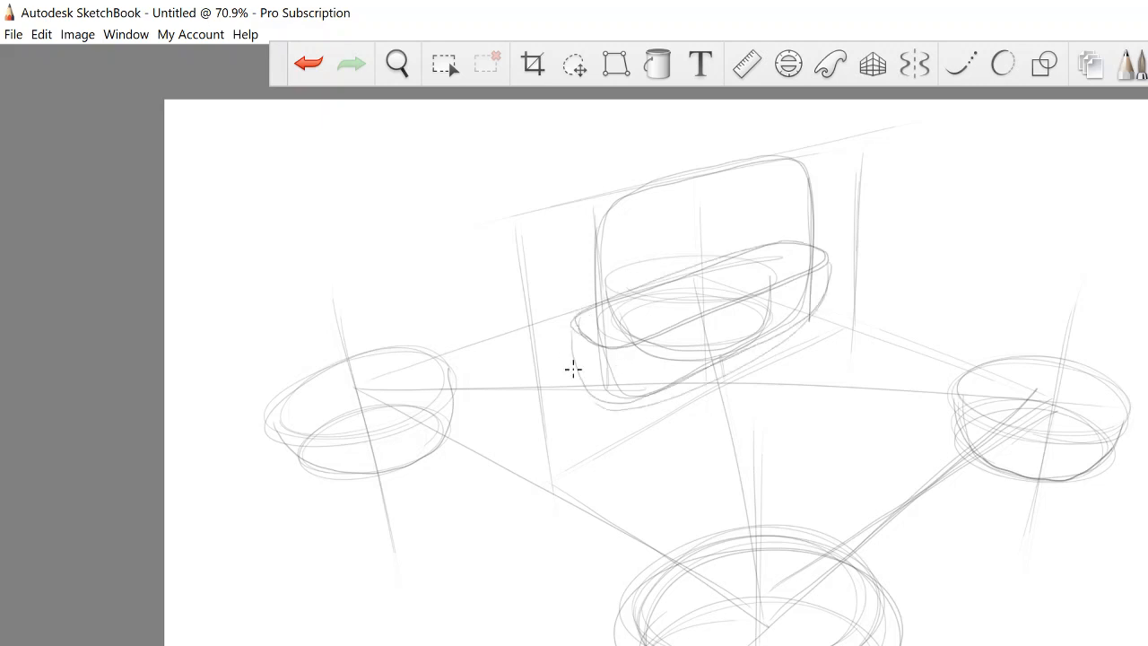
key(ctrl+z)
mouse_move(574, 339)
mouse_down()
mouse_move(583, 382)
mouse_move(628, 410)
mouse_move(807, 325)
mouse_move(827, 261)
mouse_up()
mouse_move(826, 262)
mouse_down()
mouse_move(805, 322)
mouse_move(638, 401)
mouse_move(606, 402)
mouse_up()
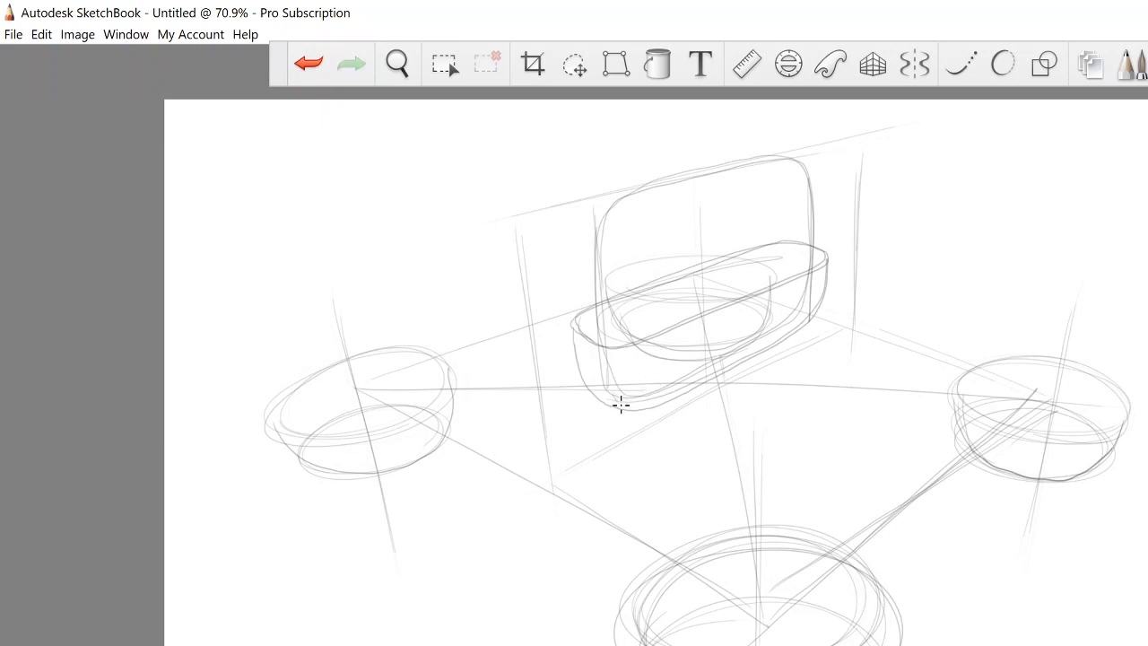
mouse_move(614, 393)
mouse_down()
mouse_move(642, 355)
mouse_move(723, 331)
mouse_move(737, 356)
mouse_move(691, 336)
mouse_move(614, 377)
mouse_up()
mouse_move(761, 324)
mouse_down()
mouse_move(818, 280)
mouse_move(760, 341)
mouse_up()
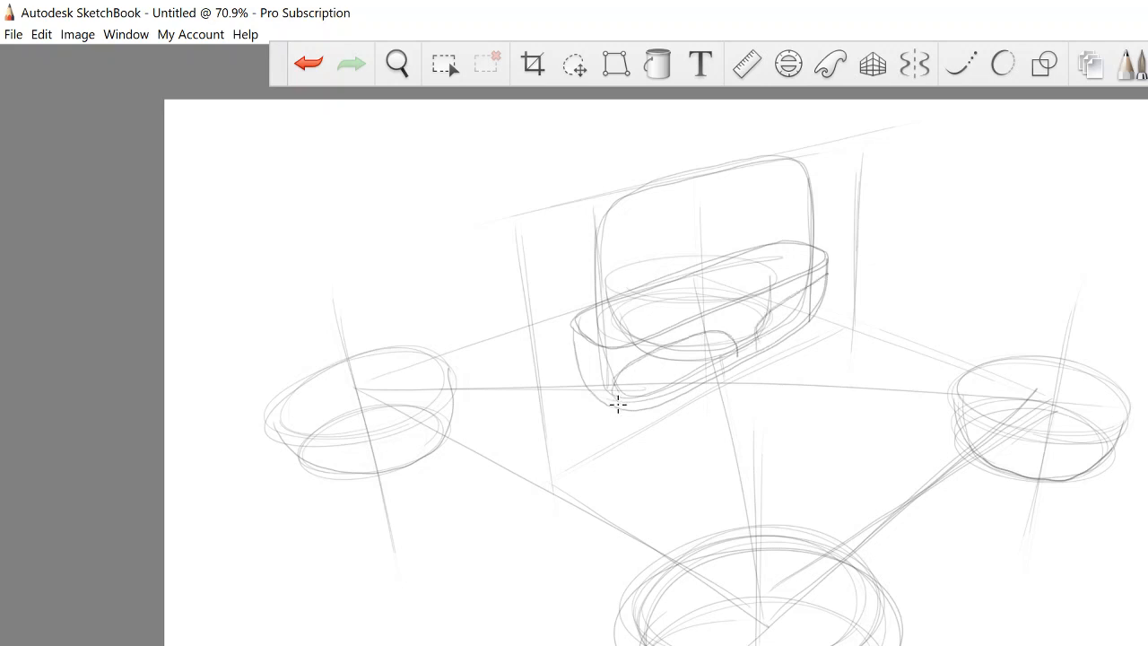
Sketch the curved edges of the front arm from the base body down to the nearest corner ellipse, redrawing its right edge.
mouse_move(615, 401)
mouse_down()
mouse_move(658, 454)
mouse_move(659, 575)
mouse_up()
drag(743, 391, 820, 542)
key(ctrl+z)
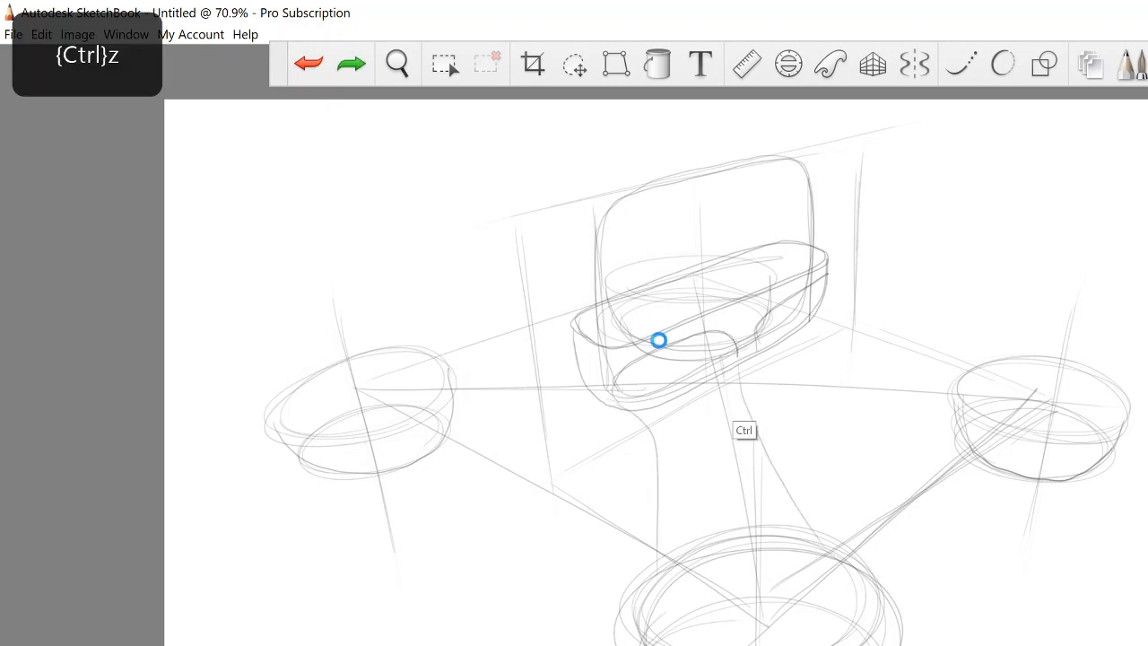
mouse_move(738, 363)
mouse_down()
mouse_move(781, 516)
mouse_move(870, 574)
mouse_up()
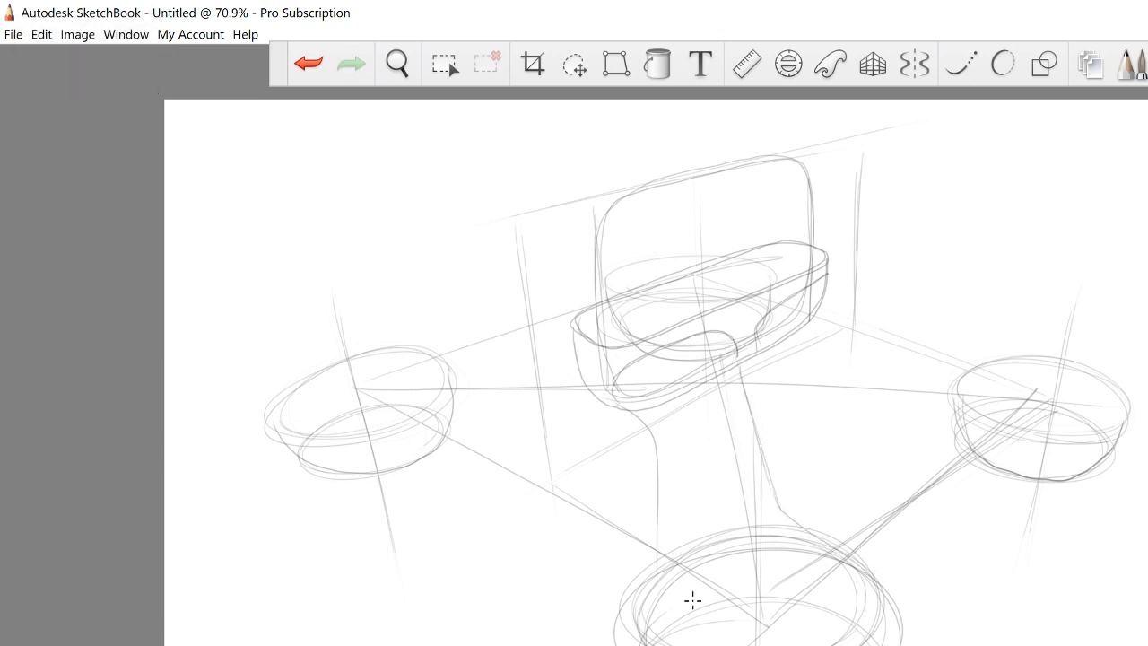
mouse_move(656, 592)
mouse_down()
mouse_move(650, 434)
mouse_move(663, 599)
mouse_up()
drag(657, 499, 634, 630)
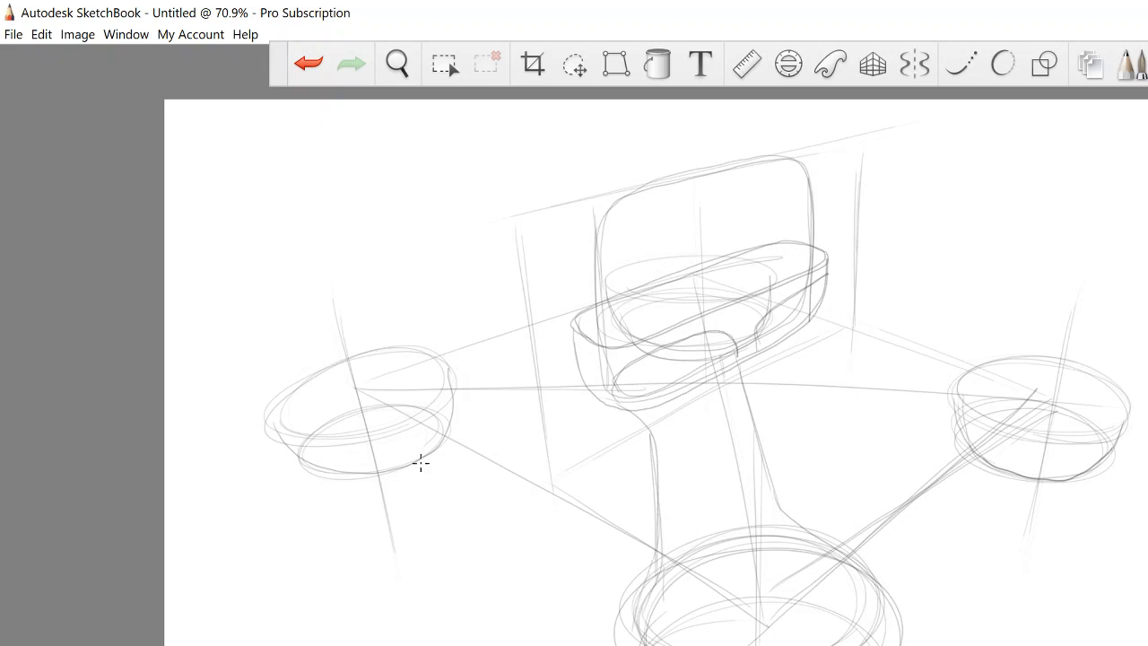
Sketch the upper and lower contours of the left arm between the base body and the left corner housing, redrawing the upper one.
drag(591, 386, 599, 351)
drag(592, 399, 475, 427)
mouse_move(572, 397)
mouse_down()
mouse_move(400, 450)
mouse_move(445, 438)
mouse_move(374, 470)
mouse_move(425, 443)
mouse_up()
drag(447, 364, 572, 333)
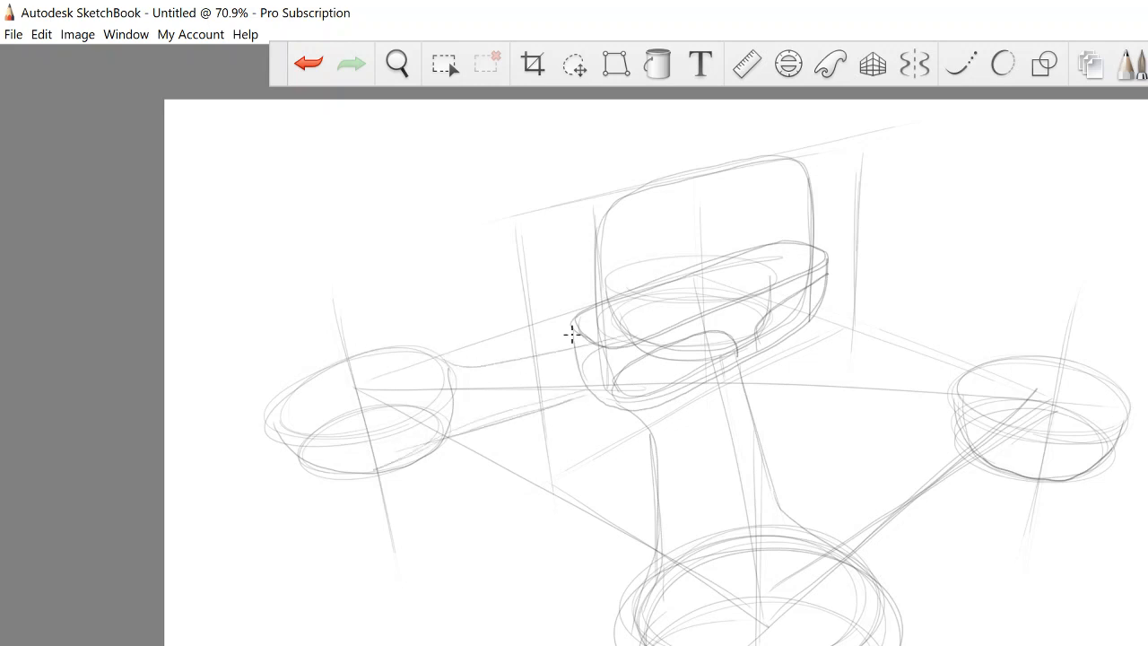
key(ctrl+z)
drag(449, 368, 610, 330)
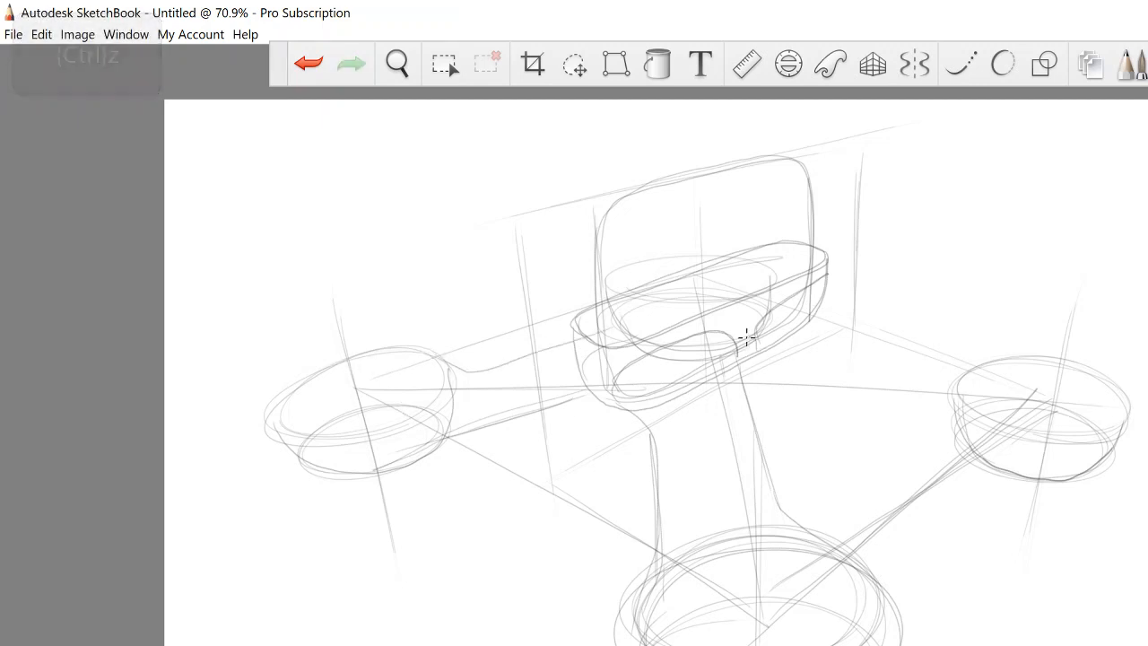
Sketch the lower and upper contours of the right arm to the right corner housing, and reinforce the nearest housing's sides.
mouse_move(761, 353)
mouse_down()
mouse_move(855, 371)
mouse_move(931, 408)
mouse_move(952, 441)
mouse_up()
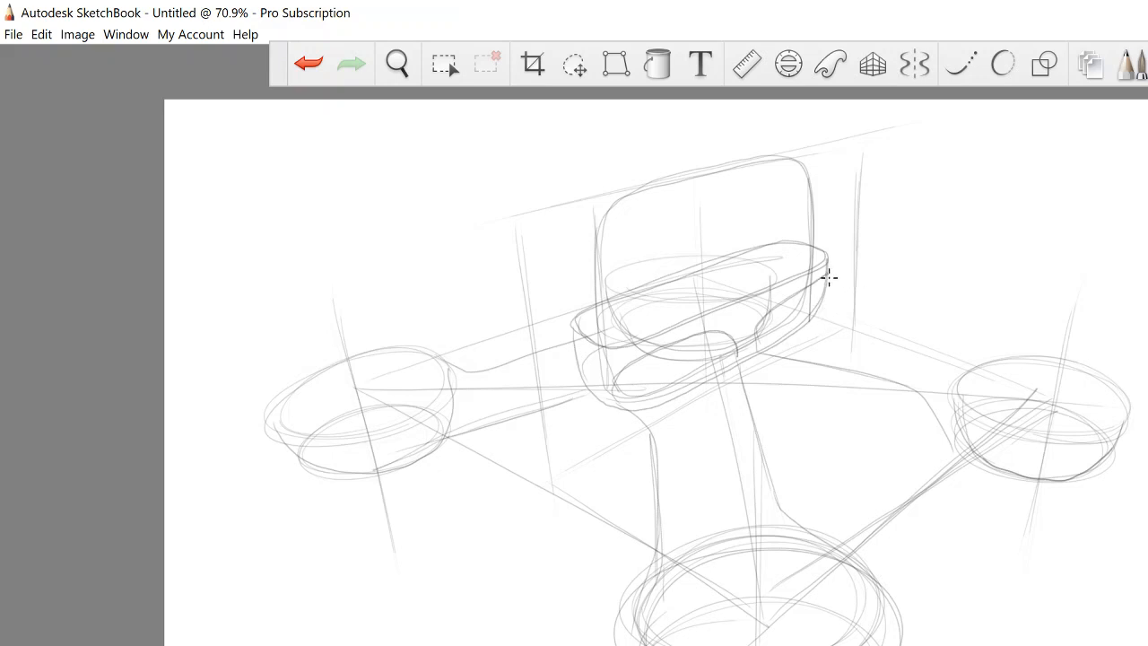
mouse_move(828, 278)
mouse_down()
mouse_move(847, 314)
mouse_move(1048, 355)
mouse_up()
drag(886, 595, 880, 645)
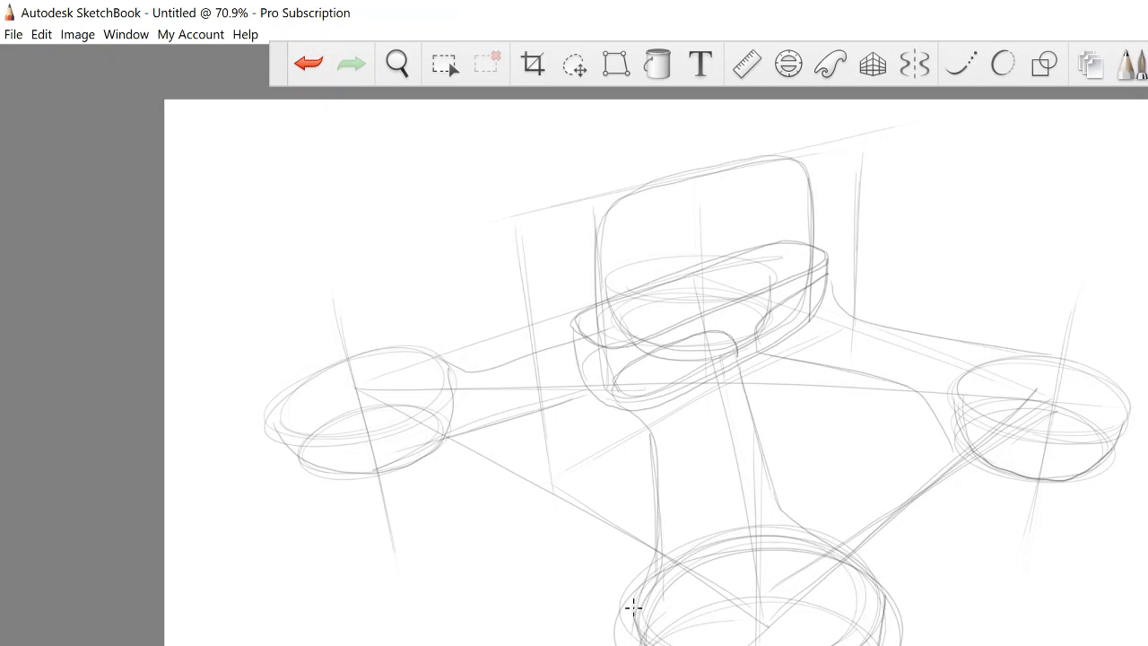
drag(636, 645, 631, 613)
Sketch an oval and a curved band on the upright form's left front edge, and give the upright form a thicker outer contour.
mouse_move(528, 219)
mouse_down()
mouse_move(696, 269)
mouse_move(625, 249)
mouse_move(582, 269)
mouse_move(592, 208)
mouse_move(570, 260)
mouse_move(606, 263)
mouse_move(666, 212)
mouse_move(680, 180)
mouse_move(625, 234)
mouse_move(613, 318)
mouse_move(583, 293)
mouse_move(582, 273)
mouse_up()
mouse_move(588, 321)
mouse_down()
mouse_move(680, 183)
mouse_move(607, 199)
mouse_move(645, 176)
mouse_move(681, 185)
mouse_up()
drag(579, 274, 584, 317)
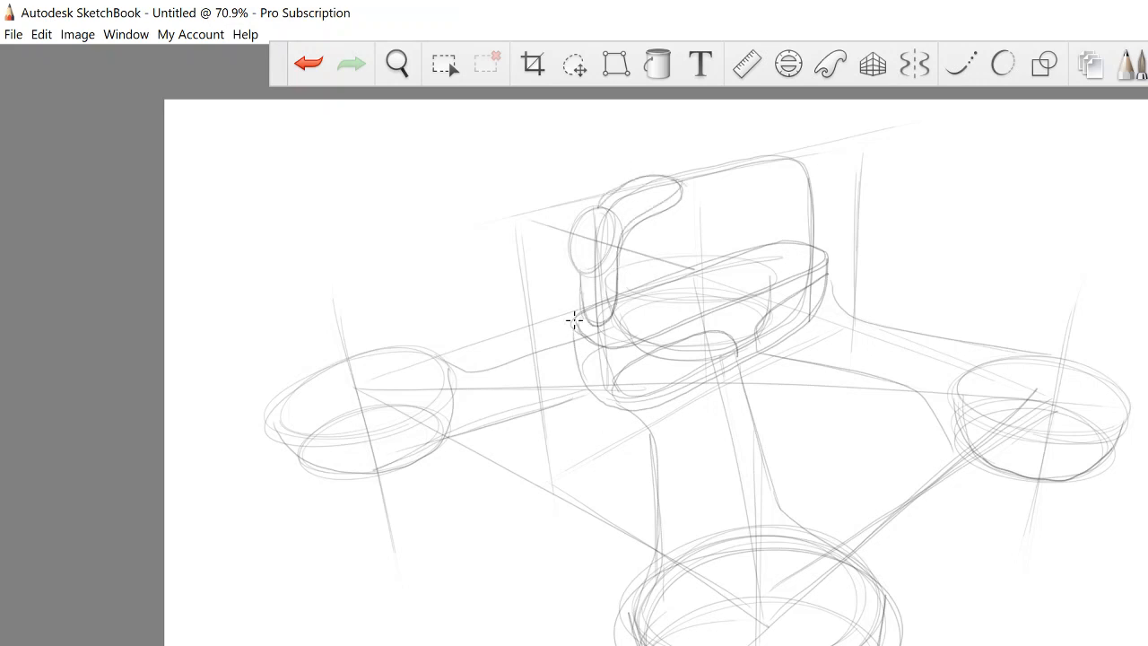
mouse_move(570, 267)
mouse_down()
mouse_move(571, 320)
mouse_move(571, 215)
mouse_move(646, 175)
mouse_move(807, 161)
mouse_up()
mouse_move(827, 269)
mouse_down()
mouse_move(825, 194)
mouse_move(761, 155)
mouse_move(833, 208)
mouse_up()
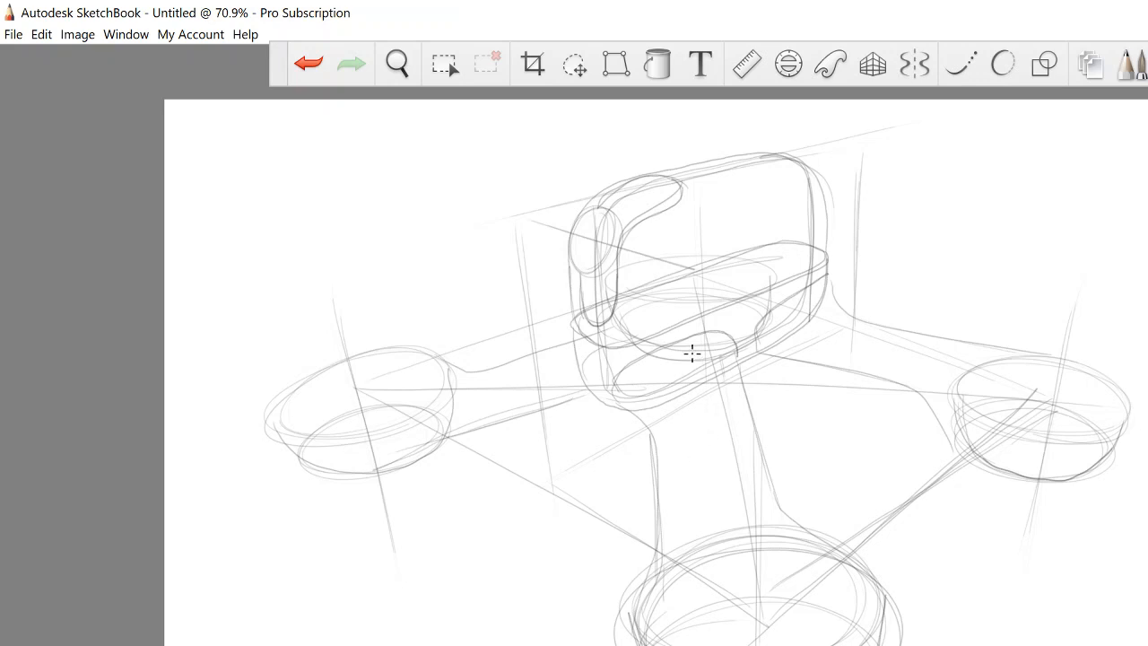
Add inner contour lines along the front, right and left arms, redrawing the left one until it follows the arm's curve.
drag(691, 352, 734, 530)
mouse_move(805, 311)
mouse_down()
mouse_move(868, 341)
mouse_move(1001, 370)
mouse_up()
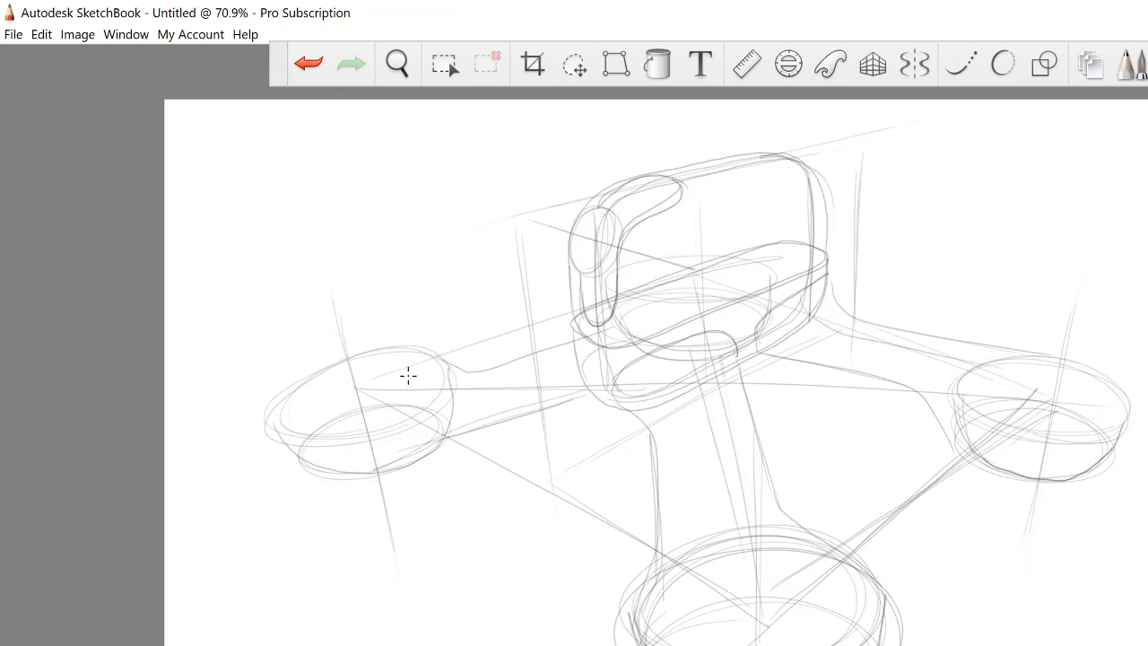
drag(433, 387, 592, 334)
key(ctrl+z)
mouse_move(427, 353)
mouse_down()
mouse_move(520, 354)
mouse_move(570, 330)
mouse_up()
key(ctrl+z)
drag(437, 352, 574, 333)
Save the sketch as the PSD file "3301 lesson 15 demo - drone 4" in the WN folder.
click(12, 36)
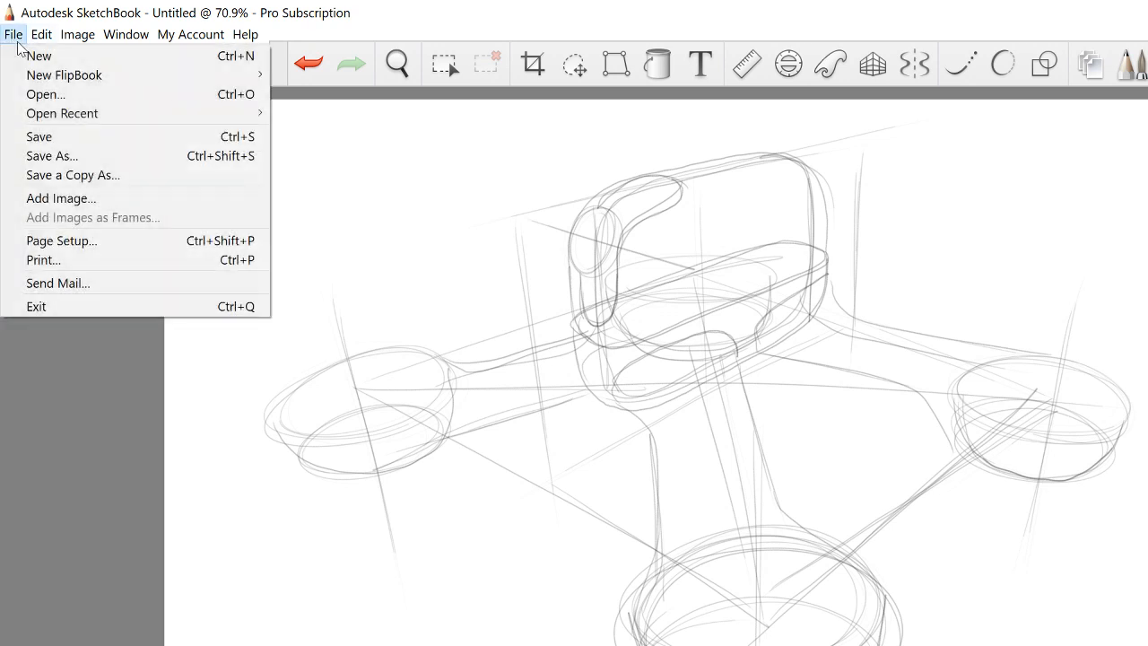
click(39, 157)
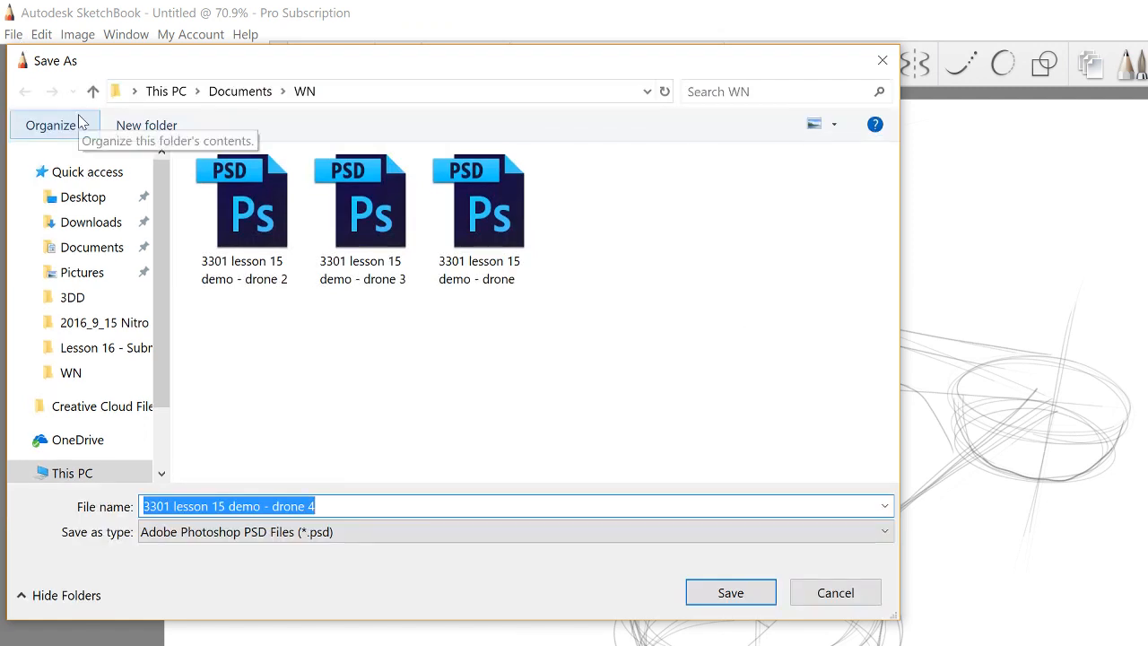
click(363, 211)
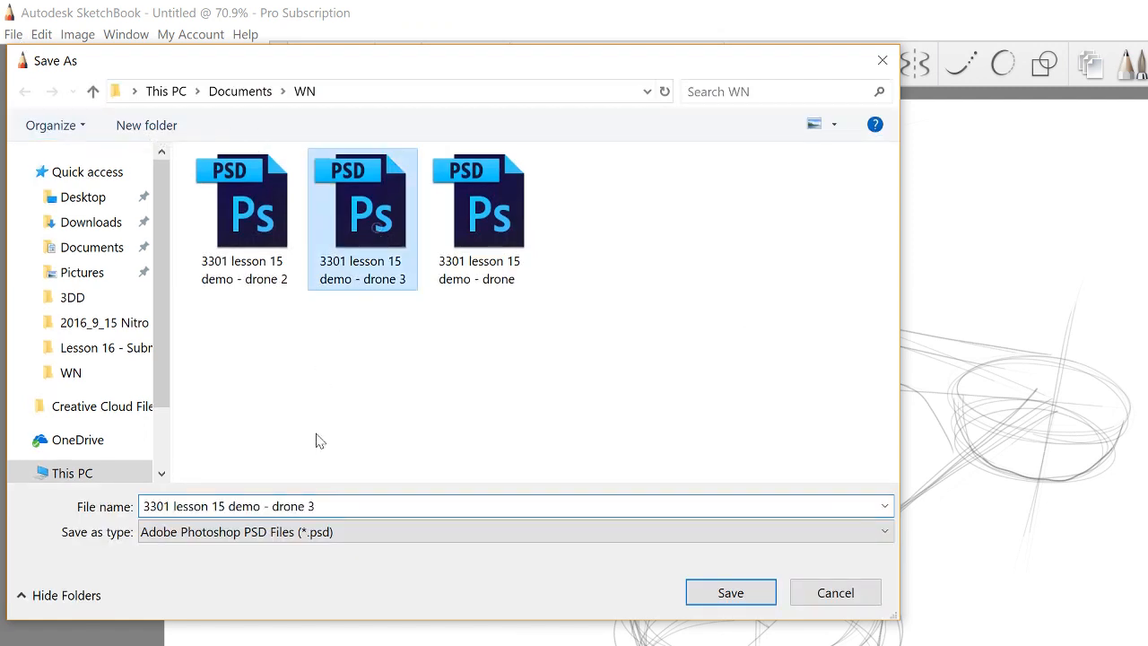
click(328, 508)
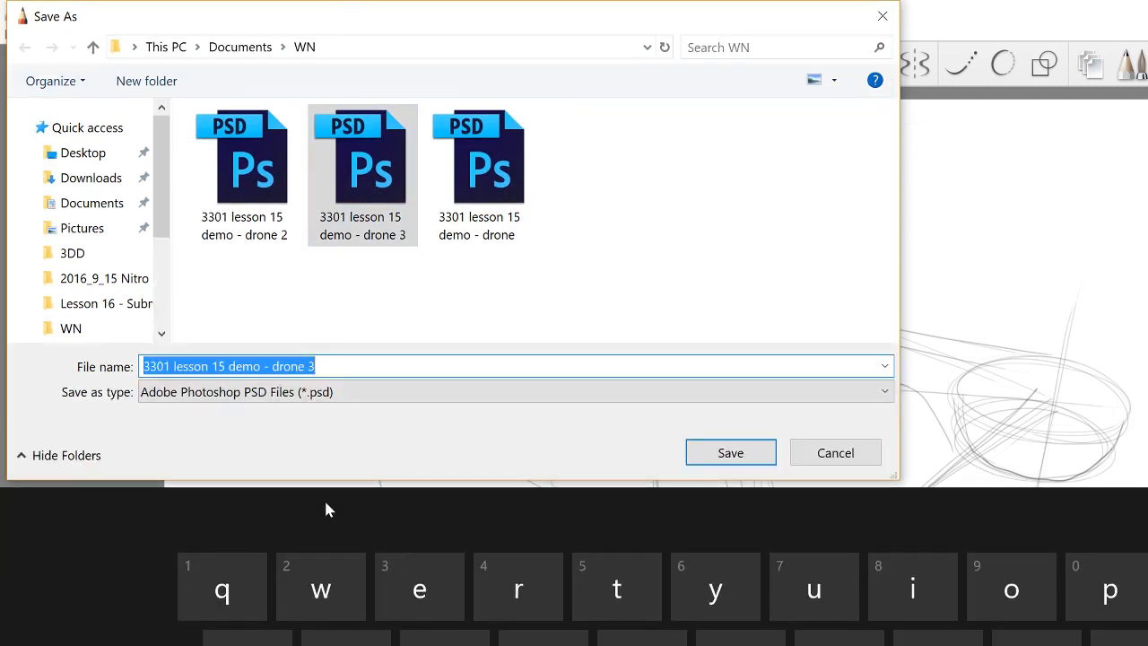
key(End)
key(BackSpace)
text(4)
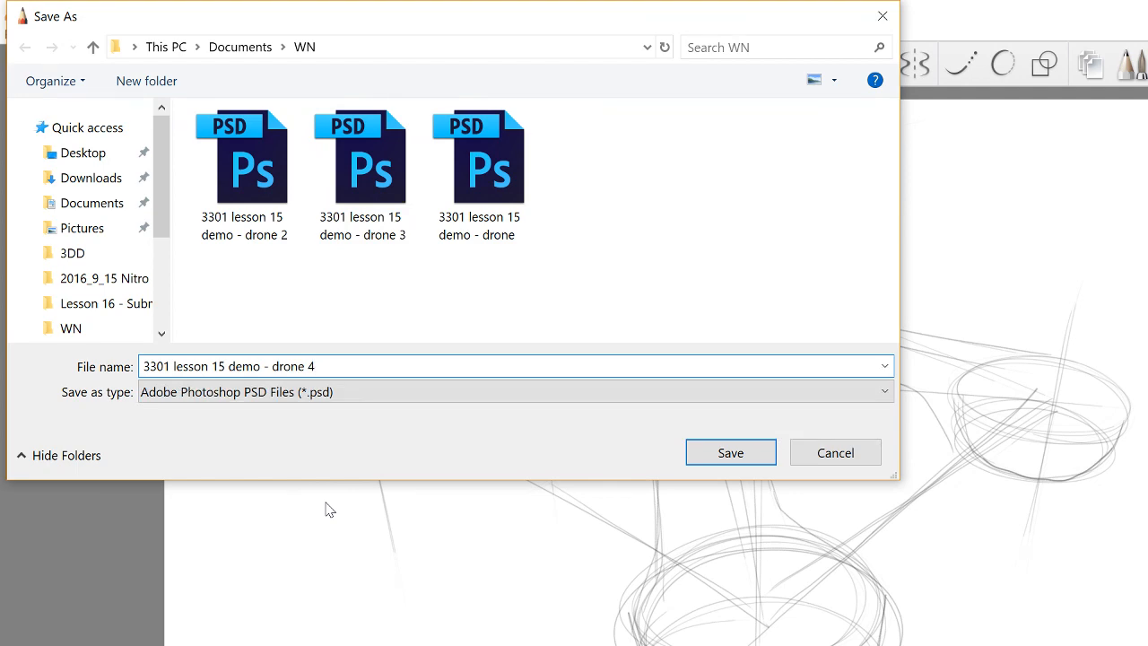
key(Return)
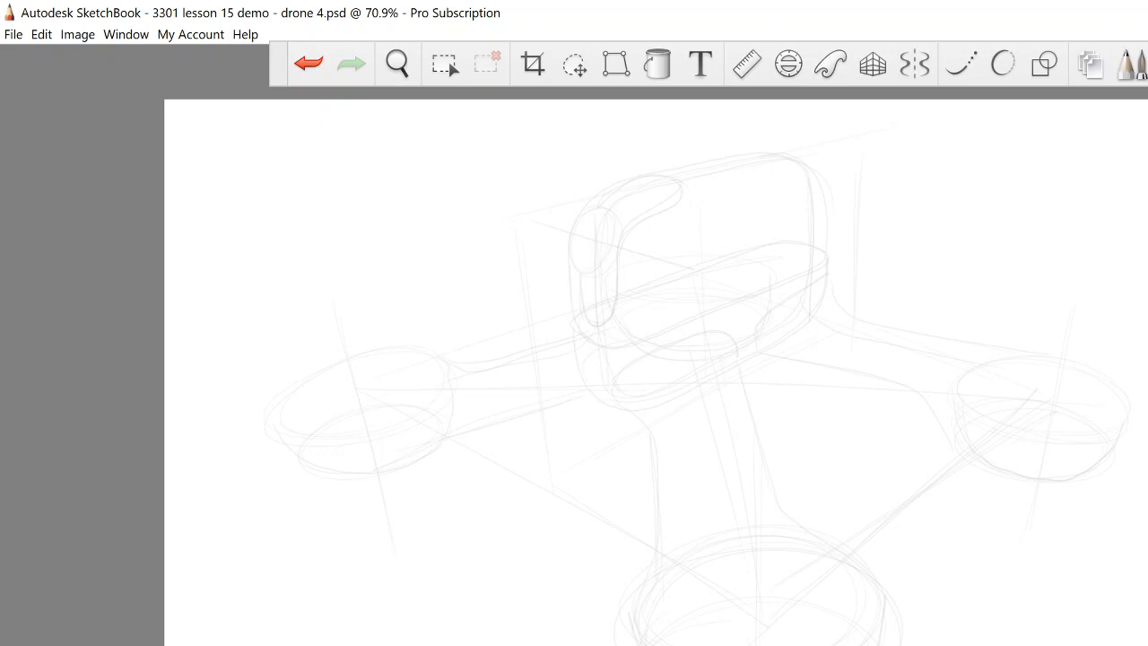
Set the Design Pencil's size to 5.9, and draw a test stroke across the faded sketch and undo it.
key(ctrl+b)
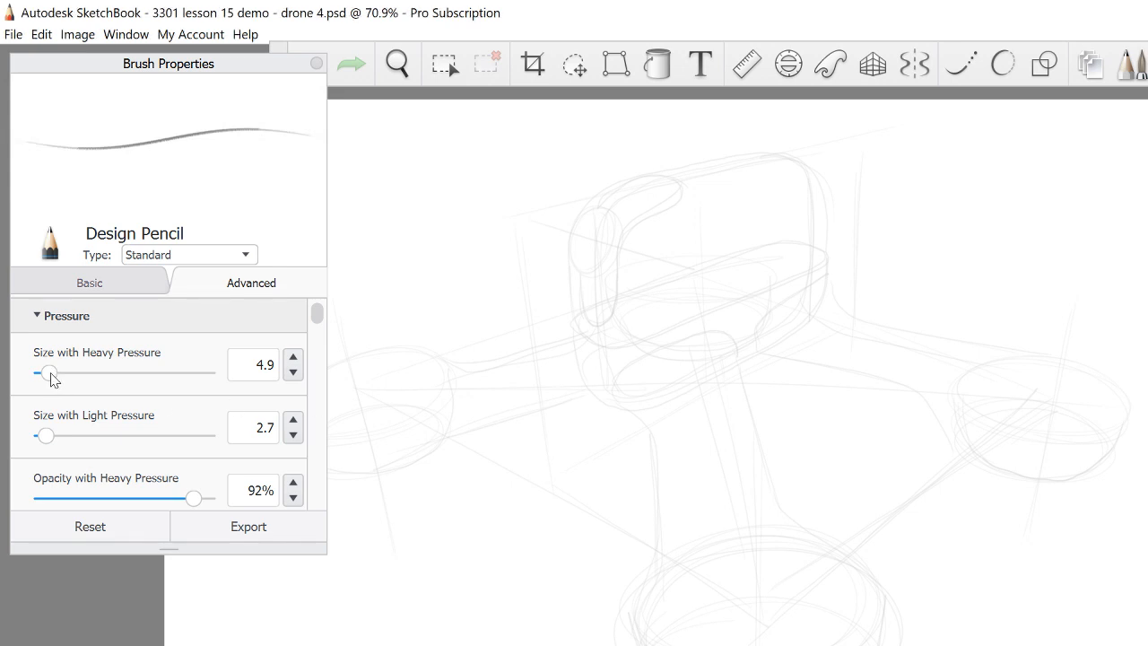
mouse_move(50, 374)
mouse_down()
mouse_move(100, 392)
mouse_move(40, 383)
mouse_move(51, 387)
mouse_up()
click(72, 285)
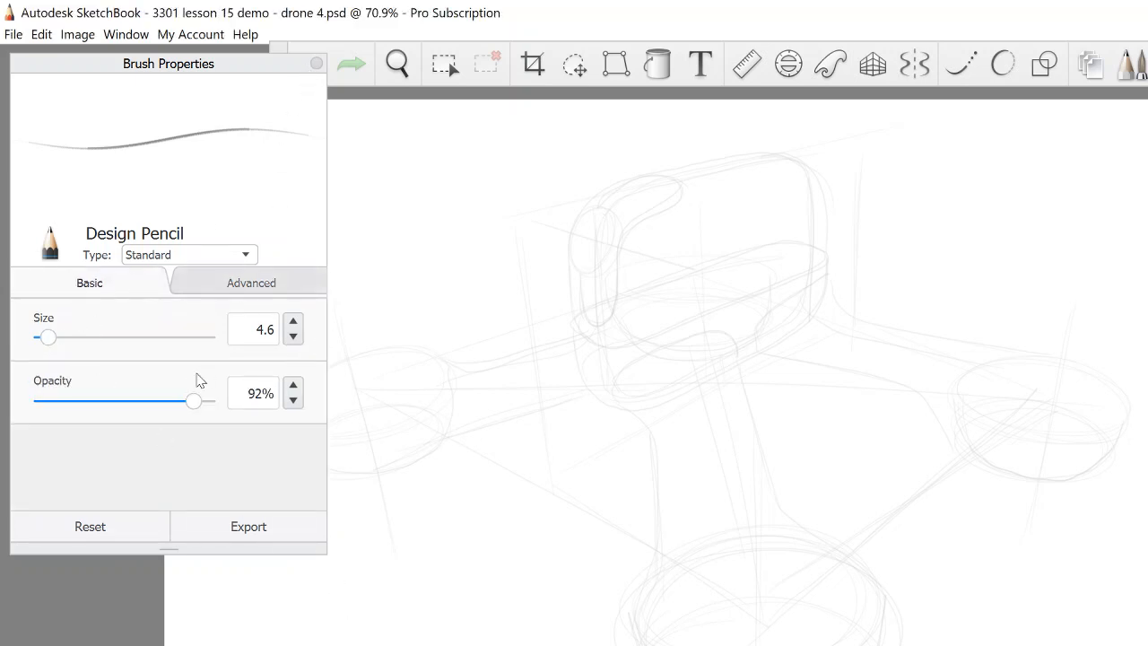
mouse_move(50, 340)
mouse_down()
mouse_move(77, 346)
mouse_move(51, 340)
mouse_up()
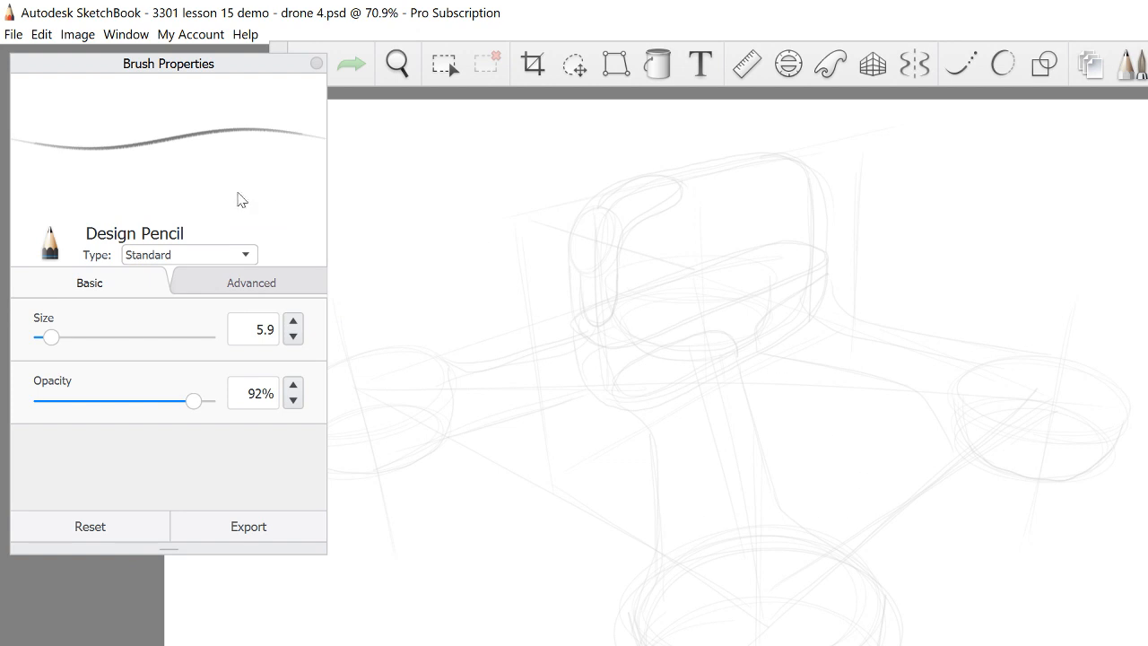
click(316, 62)
mouse_move(844, 366)
mouse_down()
mouse_move(709, 444)
mouse_move(500, 614)
mouse_up()
key(ctrl+z)
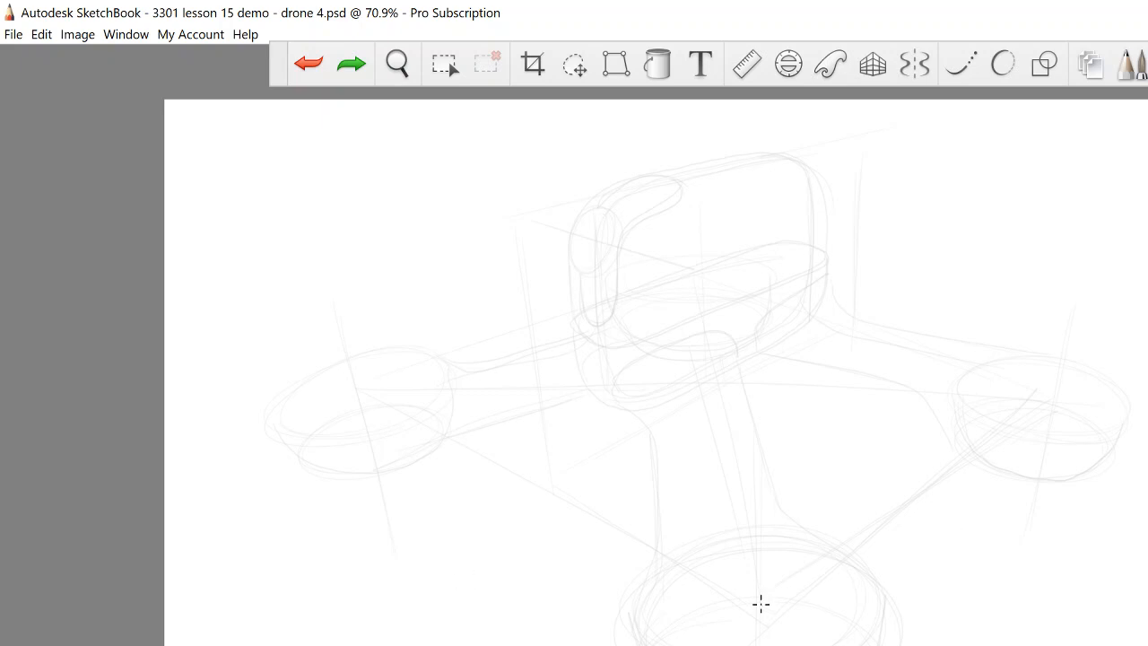
Fit the ellipse guide to the nearest corner's upper ellipse by moving, rotating and resizing it, and trace it with the pencil.
click(790, 67)
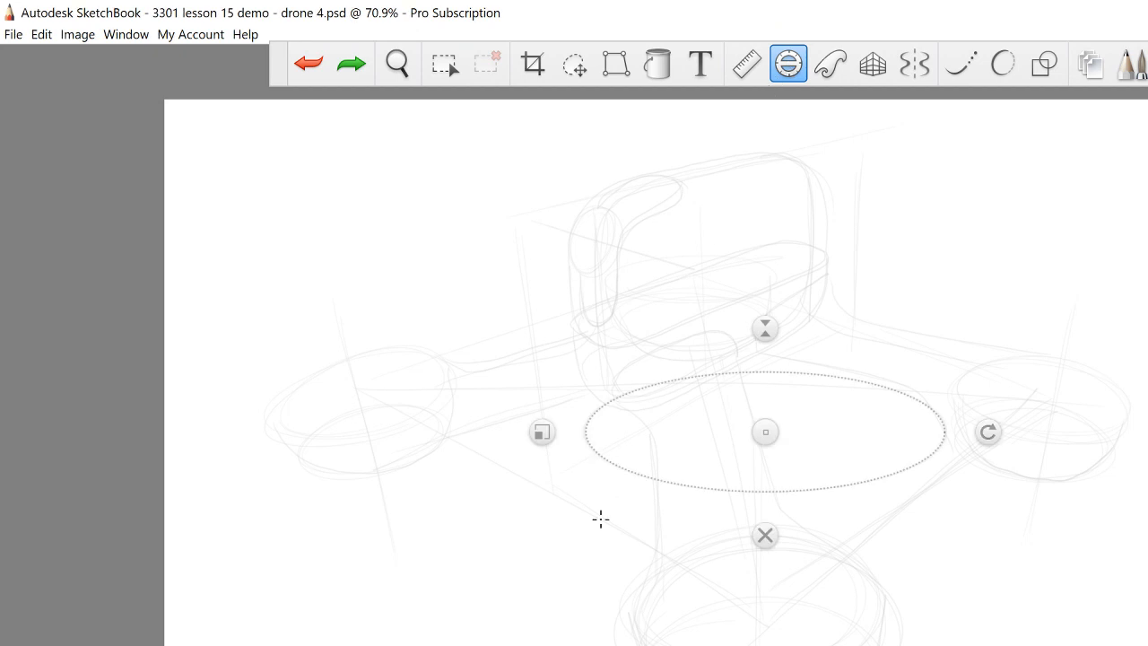
drag(764, 431, 757, 624)
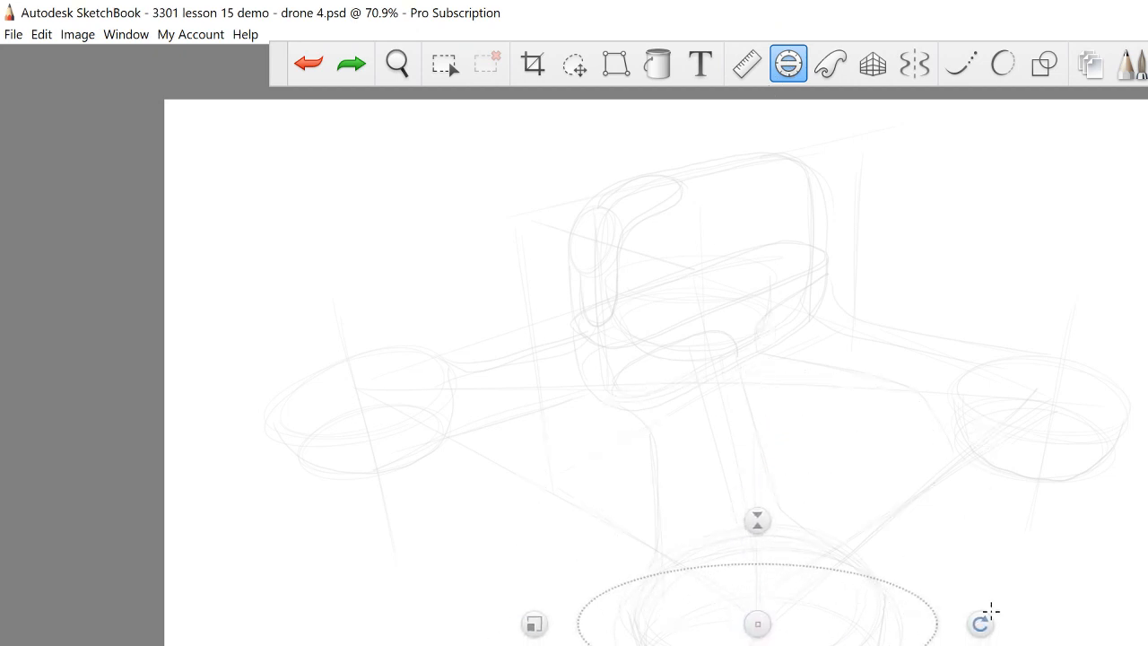
drag(981, 622, 981, 616)
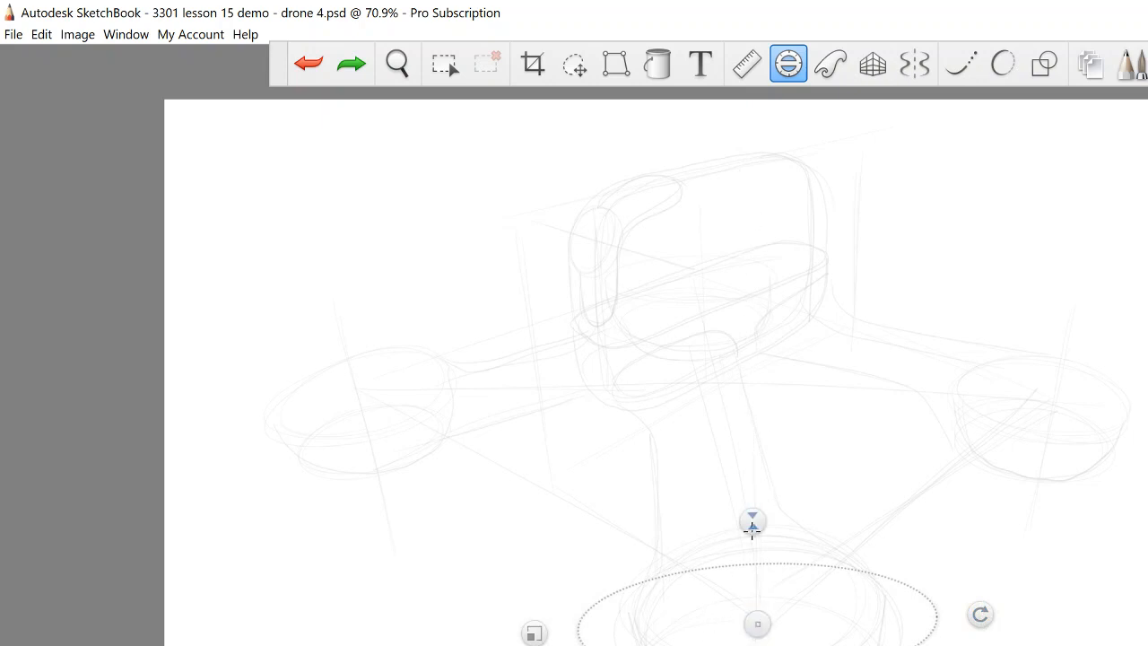
drag(751, 523, 752, 531)
mouse_move(534, 633)
mouse_down()
mouse_move(543, 631)
mouse_move(530, 633)
mouse_up()
drag(752, 490, 752, 502)
drag(757, 624, 757, 617)
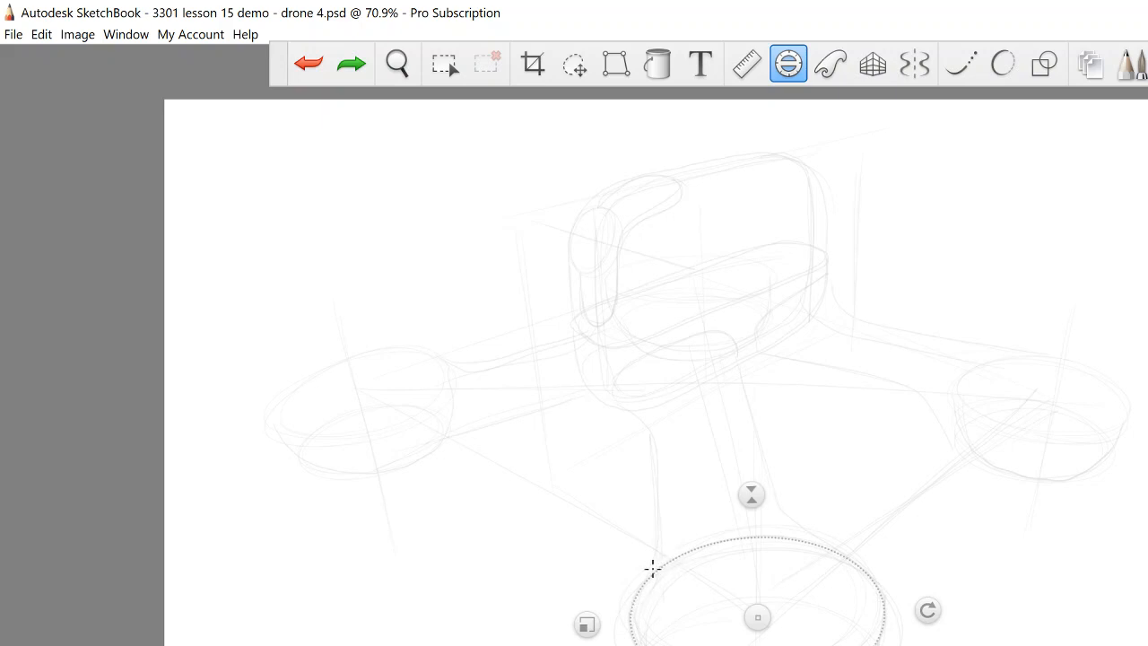
mouse_move(632, 600)
mouse_down()
mouse_move(809, 541)
mouse_move(881, 644)
mouse_up()
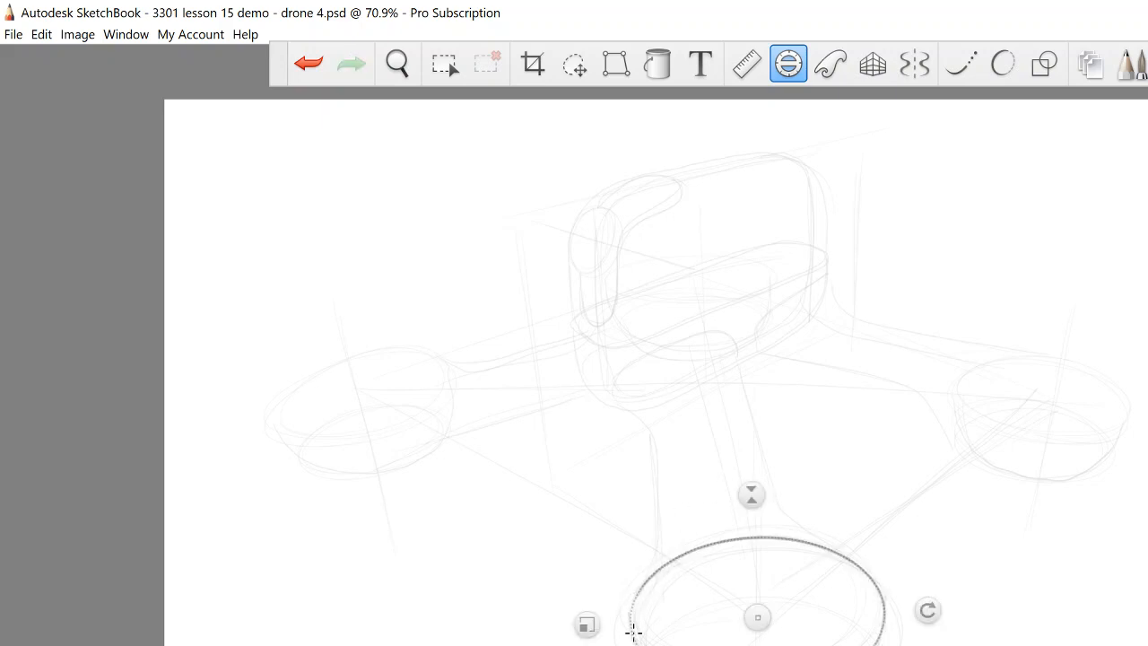
mouse_move(666, 581)
mouse_down()
mouse_move(654, 577)
mouse_move(636, 643)
mouse_up()
Shrink the ellipse guide, centre it inside the nearest corner's traced ellipse, and trace the inner opening with the pencil.
drag(587, 625, 584, 625)
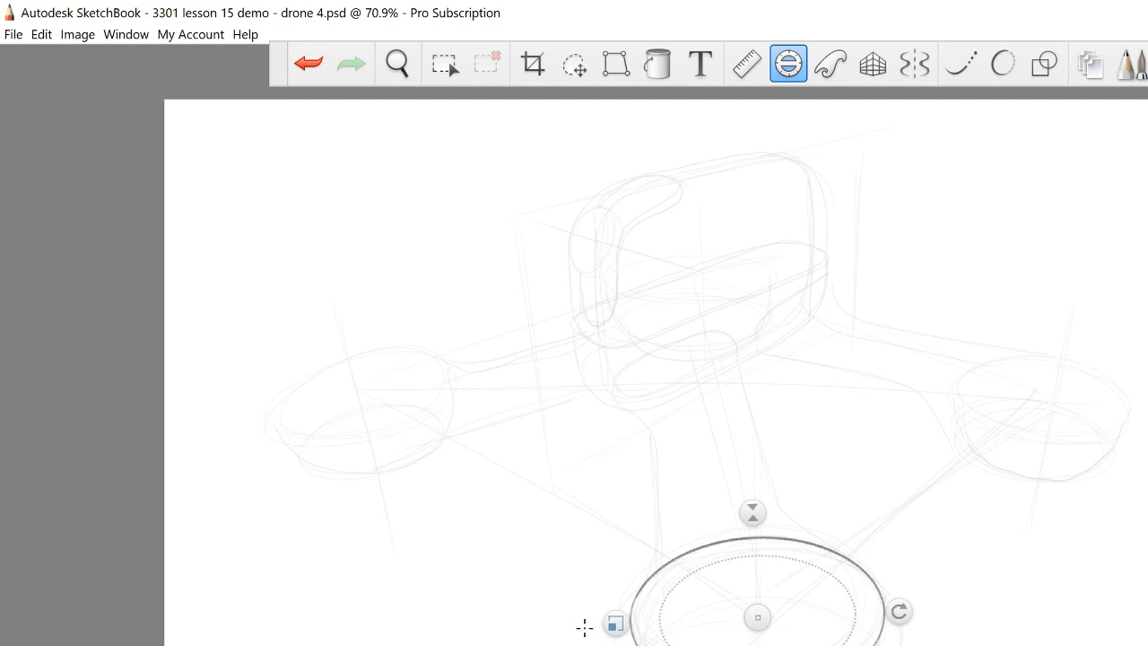
mouse_move(758, 616)
mouse_down()
mouse_move(758, 598)
mouse_move(762, 618)
mouse_up()
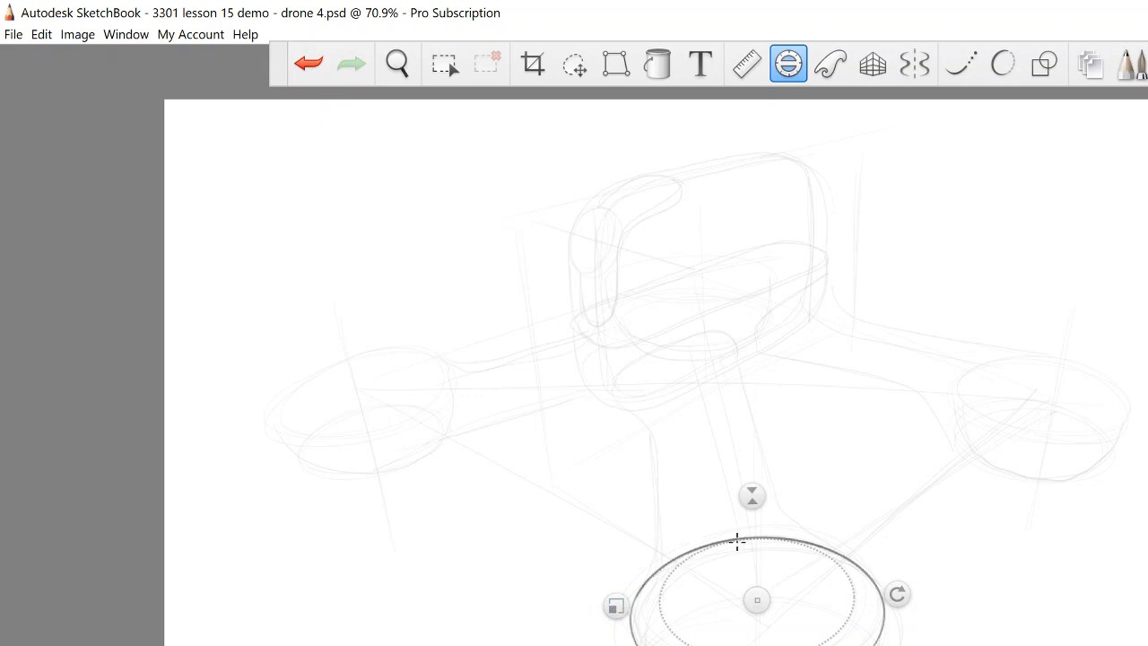
drag(752, 601, 753, 604)
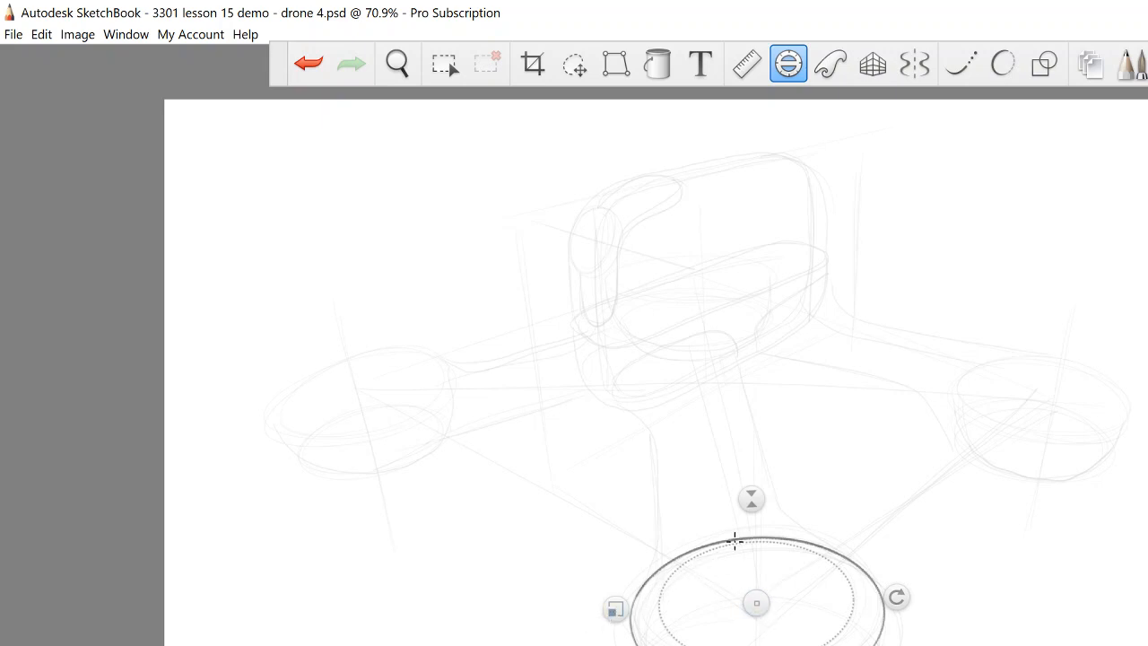
drag(735, 540, 654, 587)
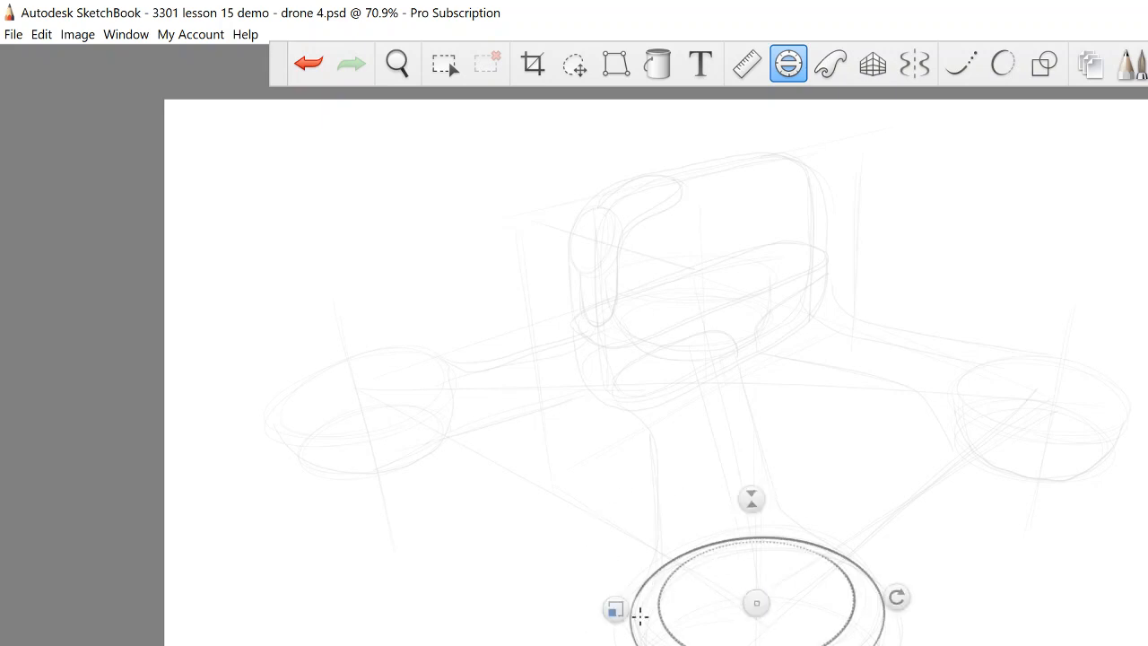
Shift the guide slightly lower and trace a second inner edge for the nearest corner's opening, undoing and redrawing the stroke.
drag(756, 602, 760, 600)
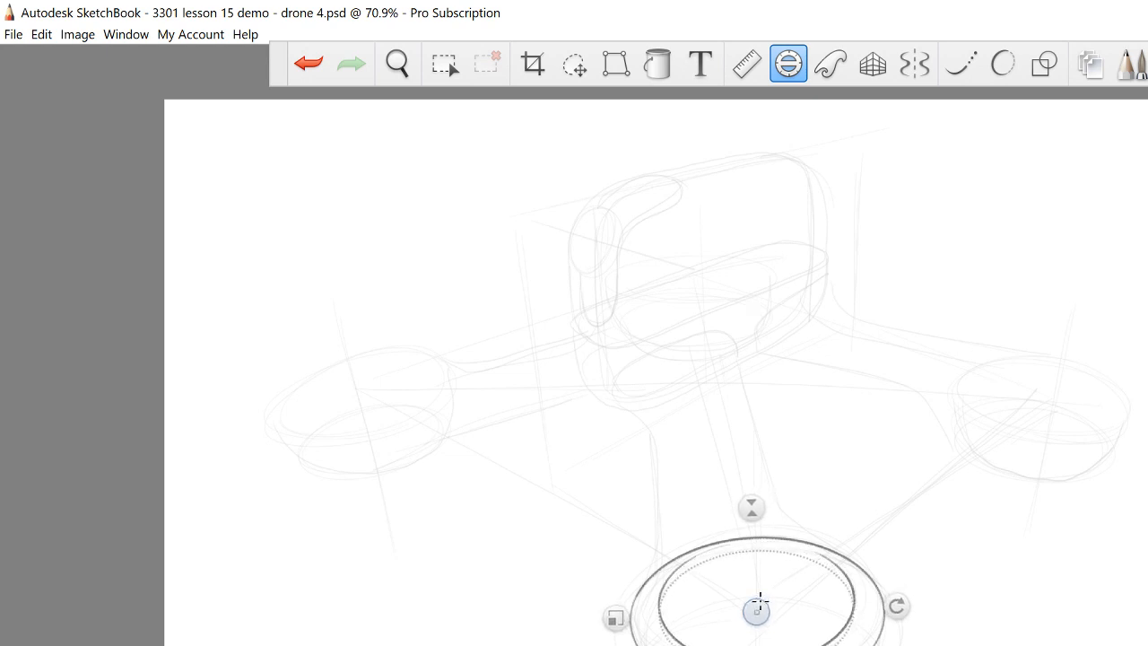
drag(667, 604, 661, 602)
key(e)
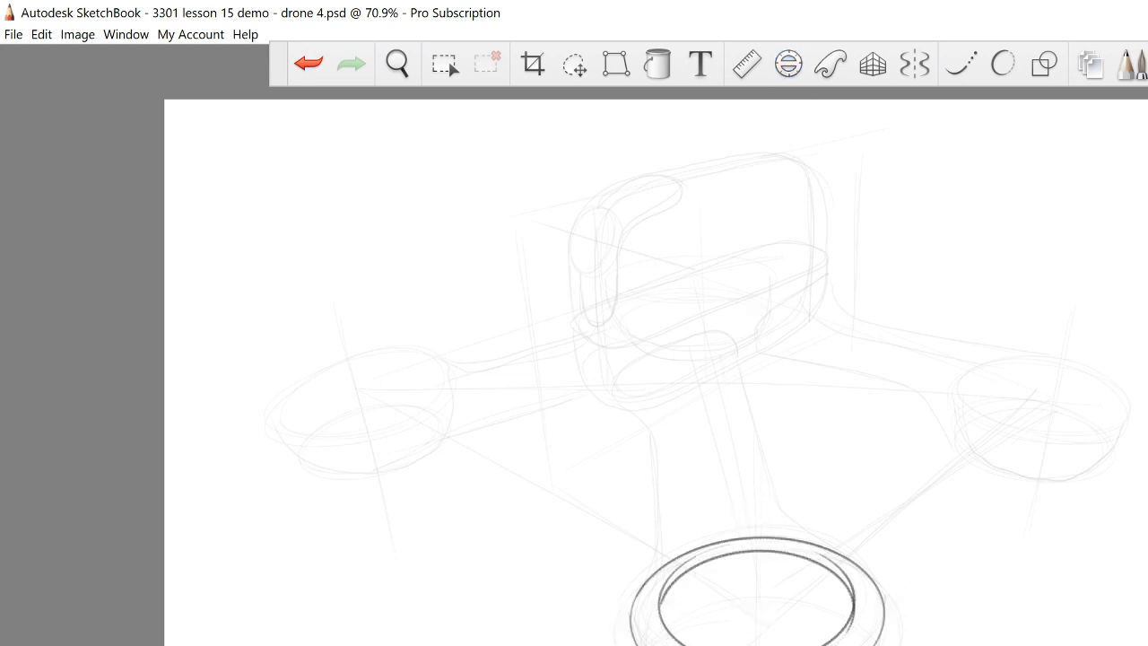
key(ctrl+z)
click(789, 63)
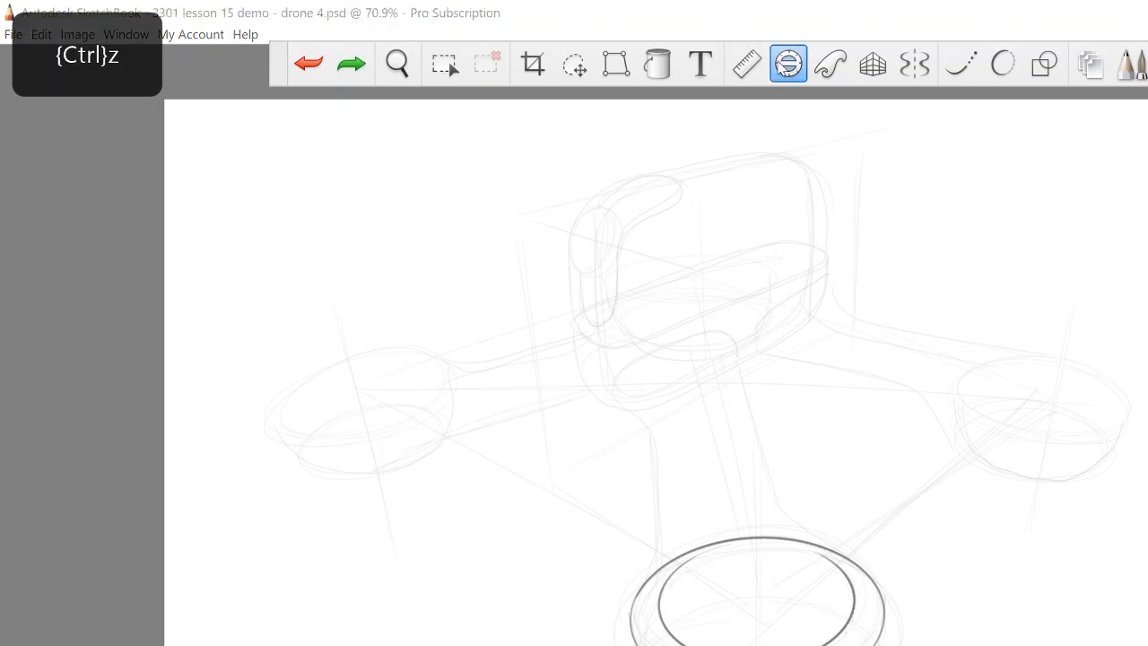
drag(663, 604, 662, 602)
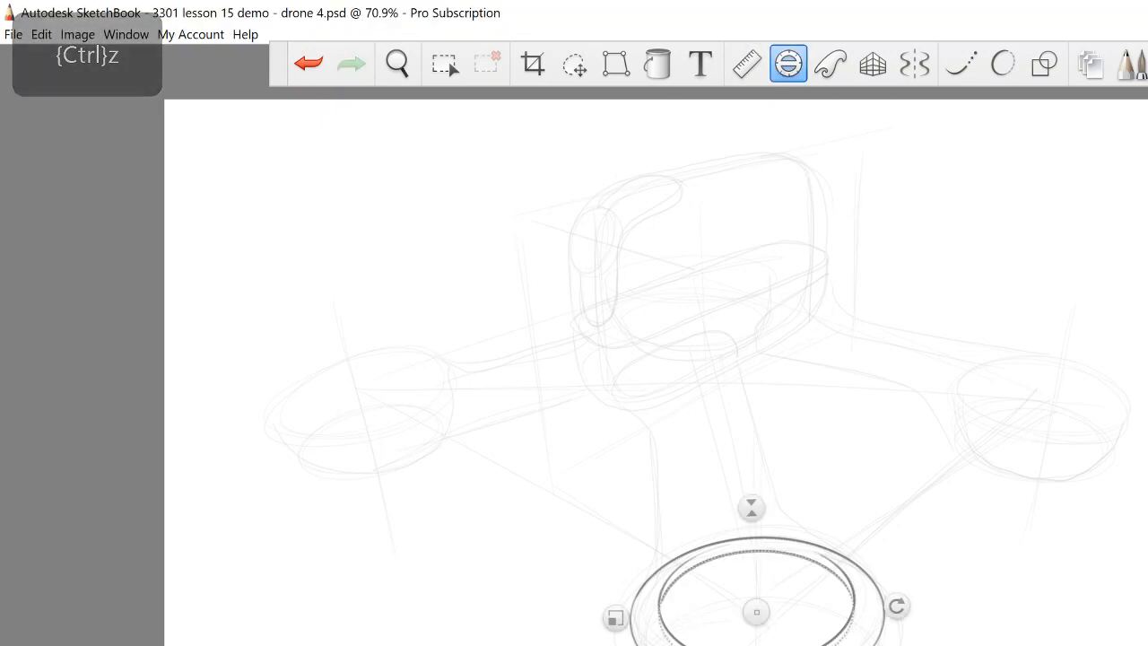
Enlarge and reposition the ellipse guide around the nearest corner's lower body, trace its outer sides, and hide the guide.
drag(757, 612, 759, 645)
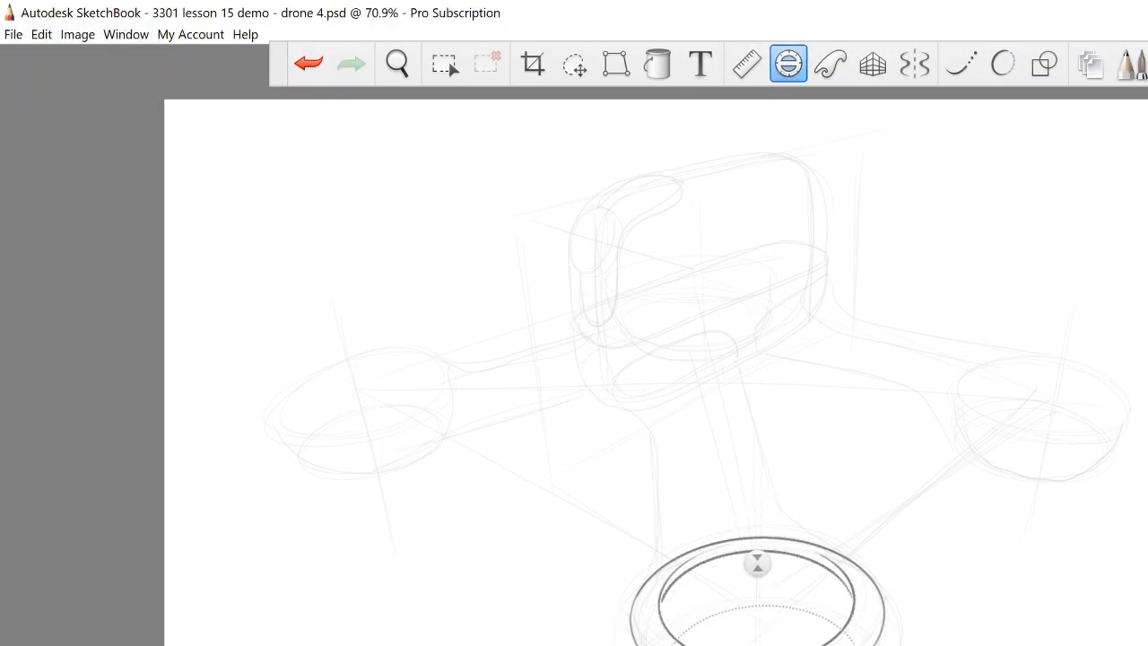
drag(757, 564, 752, 514)
drag(761, 638, 760, 645)
drag(599, 645, 591, 645)
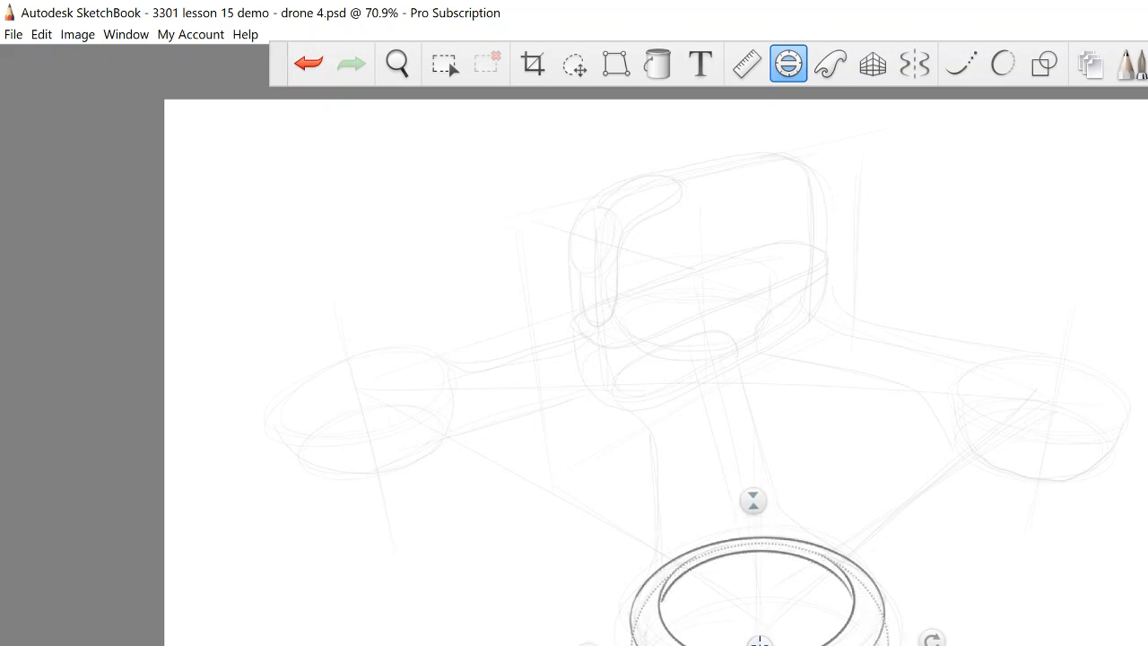
drag(761, 643, 758, 631)
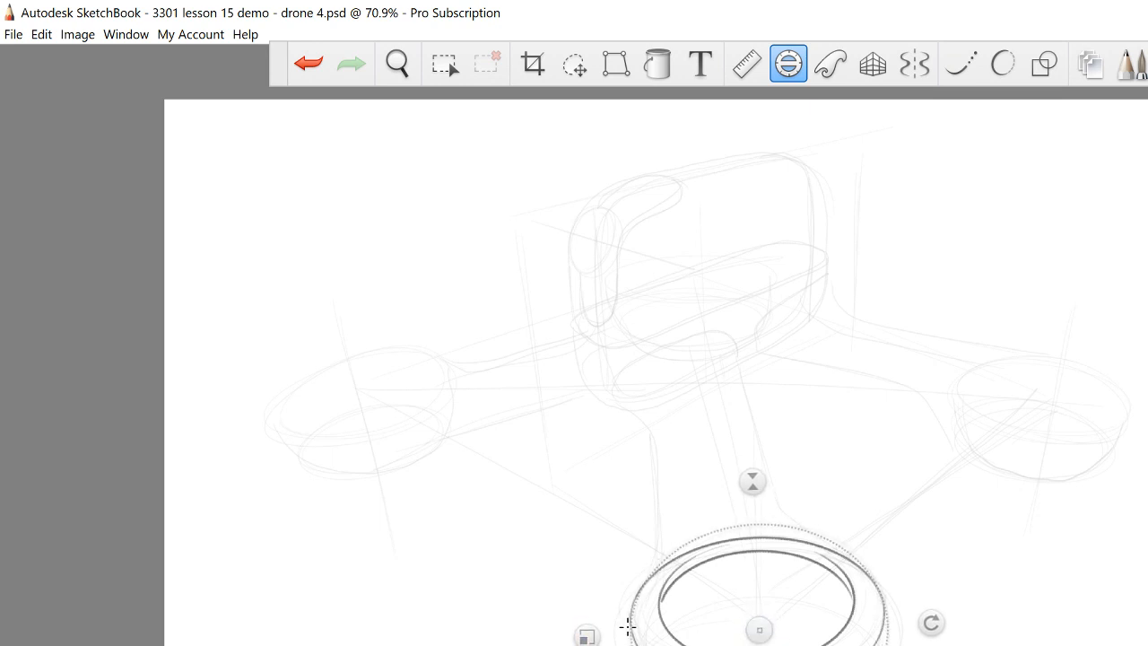
key(e)
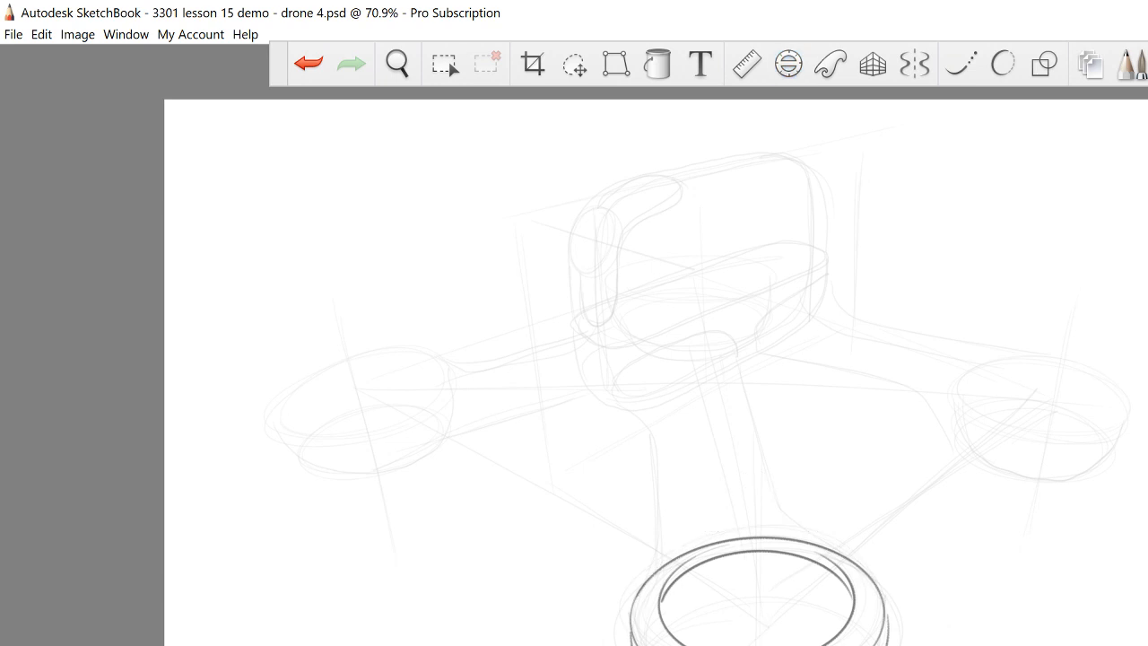
Bring the ellipse guide back, fit it to the right corner's upper ellipse by moving, rotating and resizing, and trace it.
key(e)
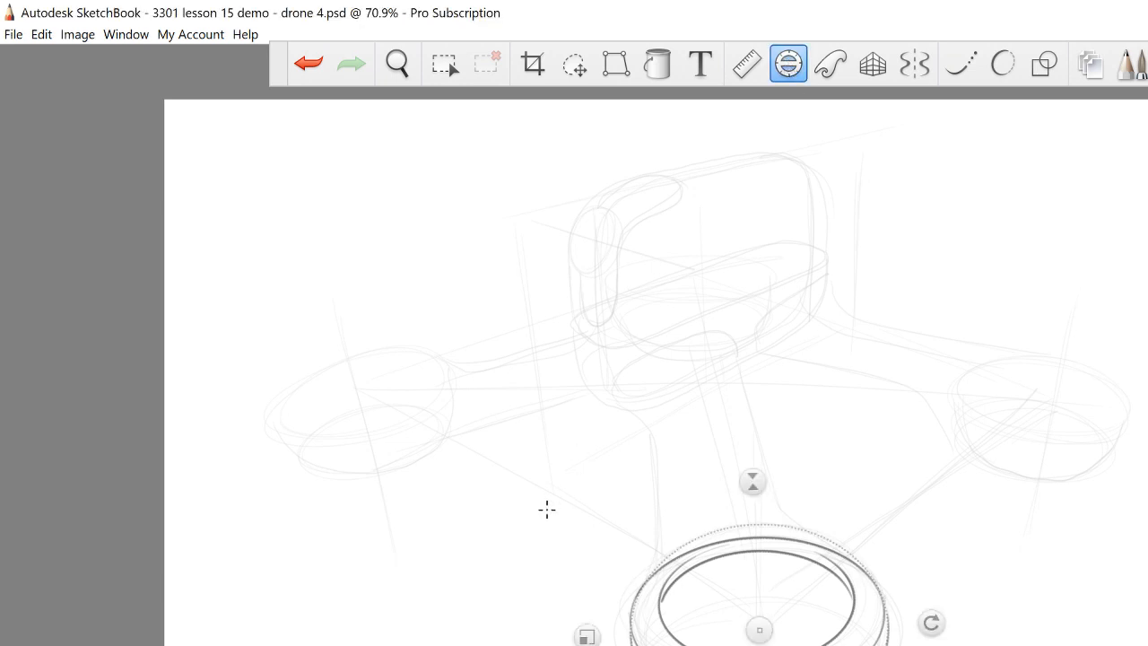
drag(759, 631, 1047, 403)
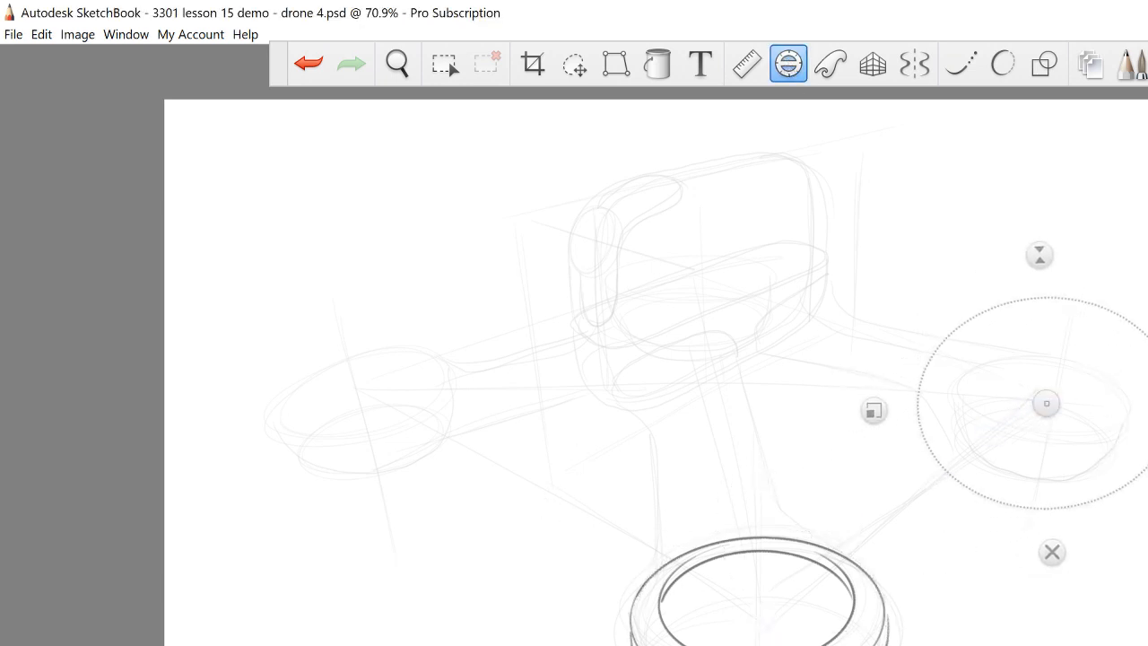
drag(1040, 257, 1076, 258)
drag(872, 371, 913, 380)
drag(1068, 290, 1063, 307)
drag(1045, 403, 1040, 398)
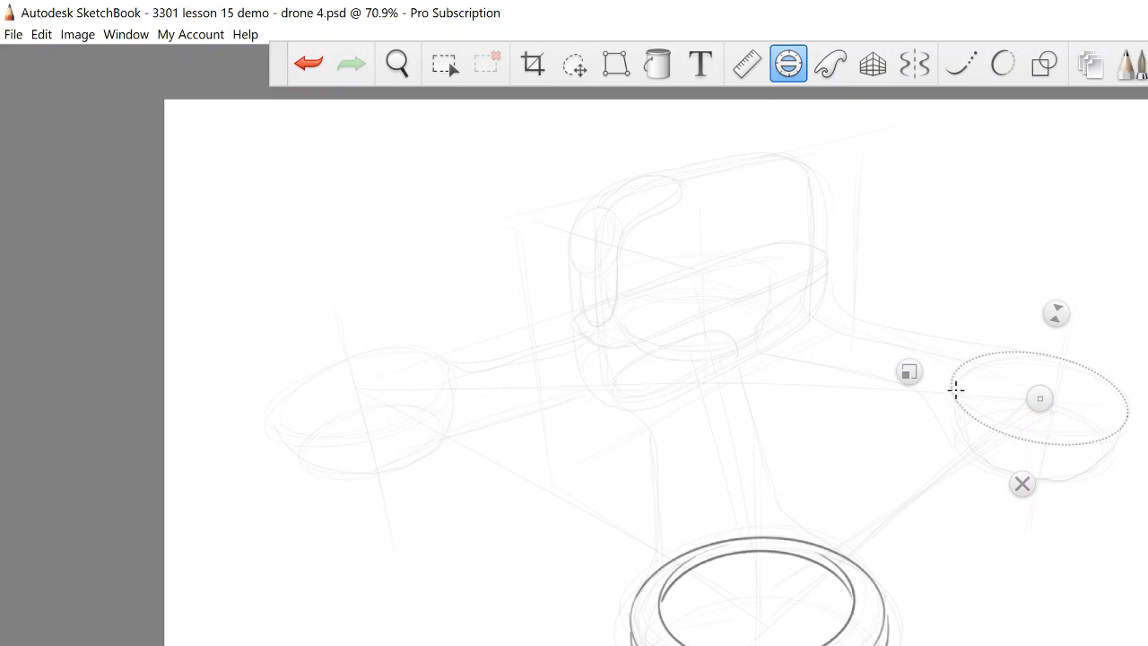
mouse_move(956, 388)
mouse_down()
mouse_move(951, 374)
mouse_move(954, 388)
mouse_up()
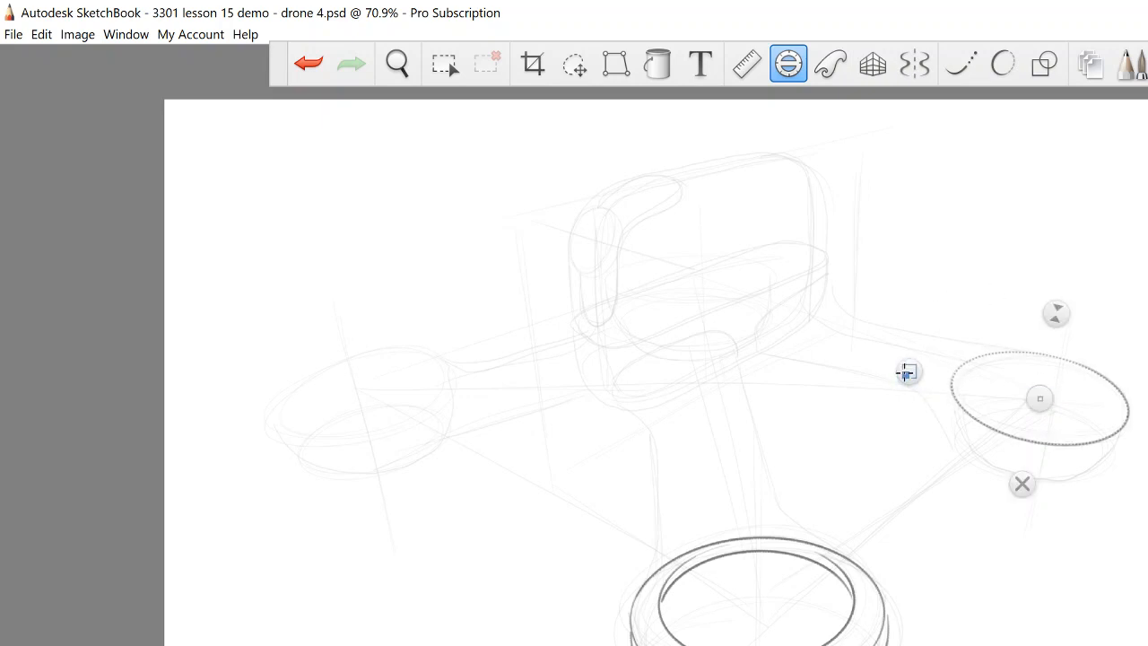
Shrink the guide, shift it slightly up within the right corner's ellipse, and trace the inner opening.
drag(907, 372, 925, 375)
drag(1038, 398, 1041, 391)
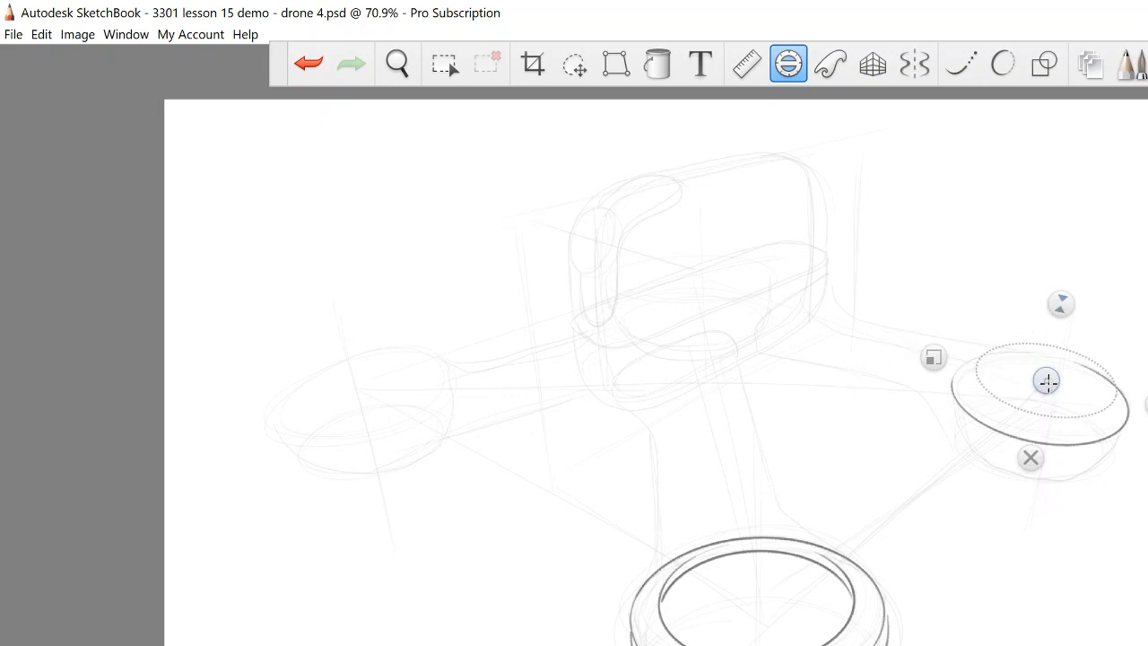
drag(1046, 380, 1045, 382)
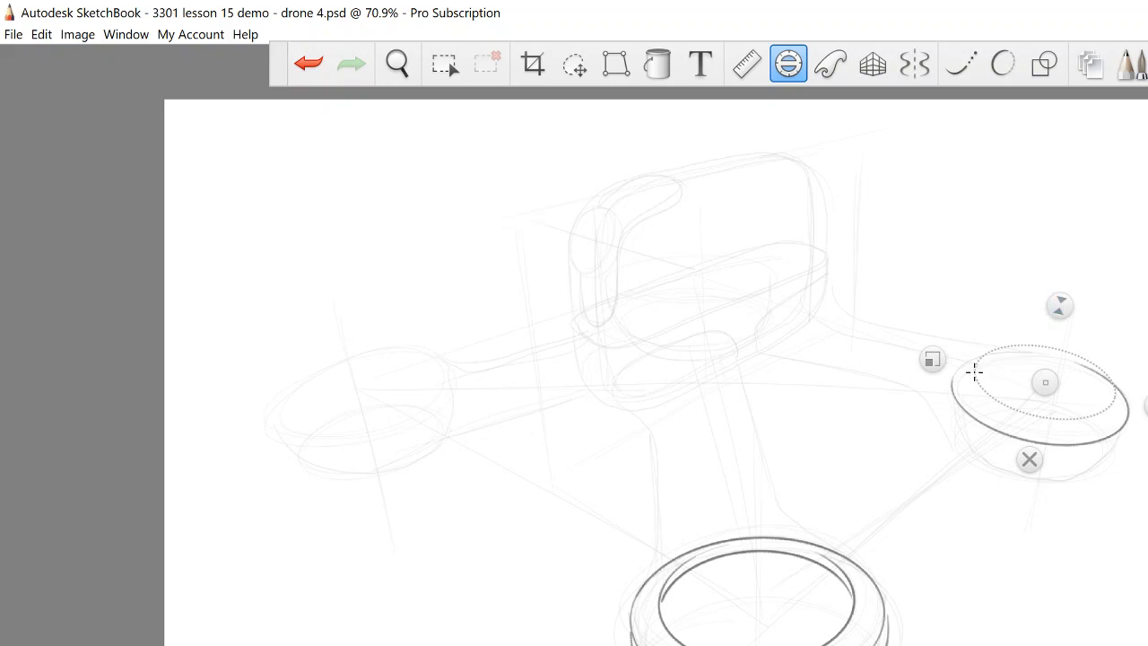
mouse_move(975, 372)
mouse_down()
mouse_move(961, 392)
mouse_move(977, 385)
mouse_move(959, 392)
mouse_move(971, 379)
mouse_move(978, 423)
mouse_up()
Place the guide just below the right corner's inner ellipse, trace a second inner edge, and undo the excess stroke.
drag(1046, 382, 1018, 528)
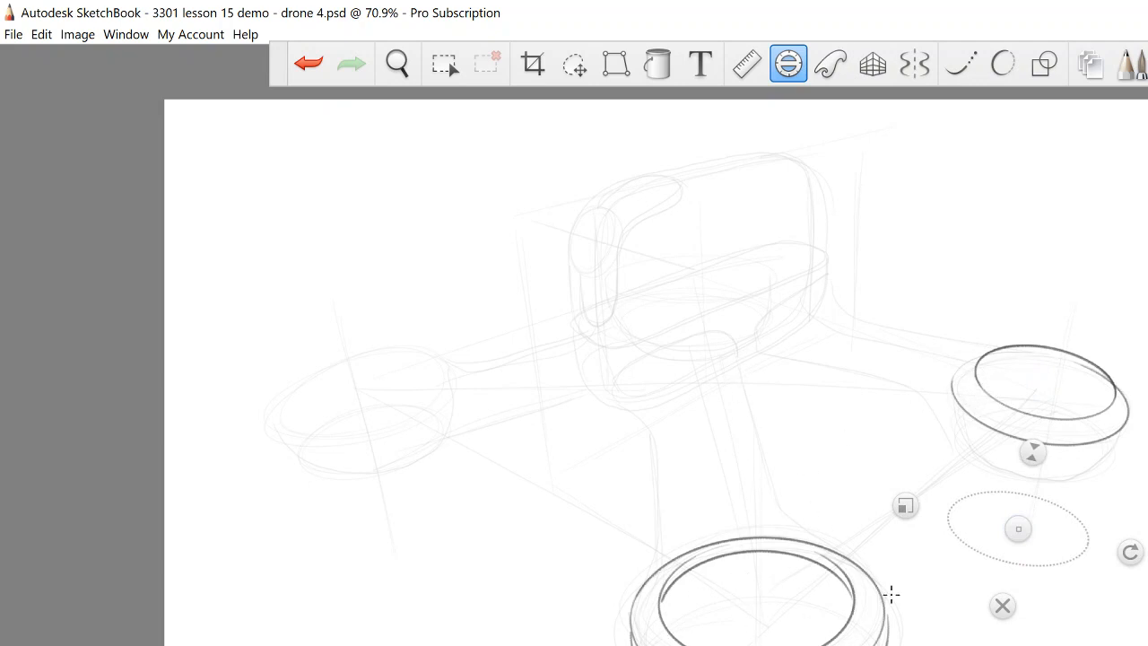
drag(1019, 528, 1044, 392)
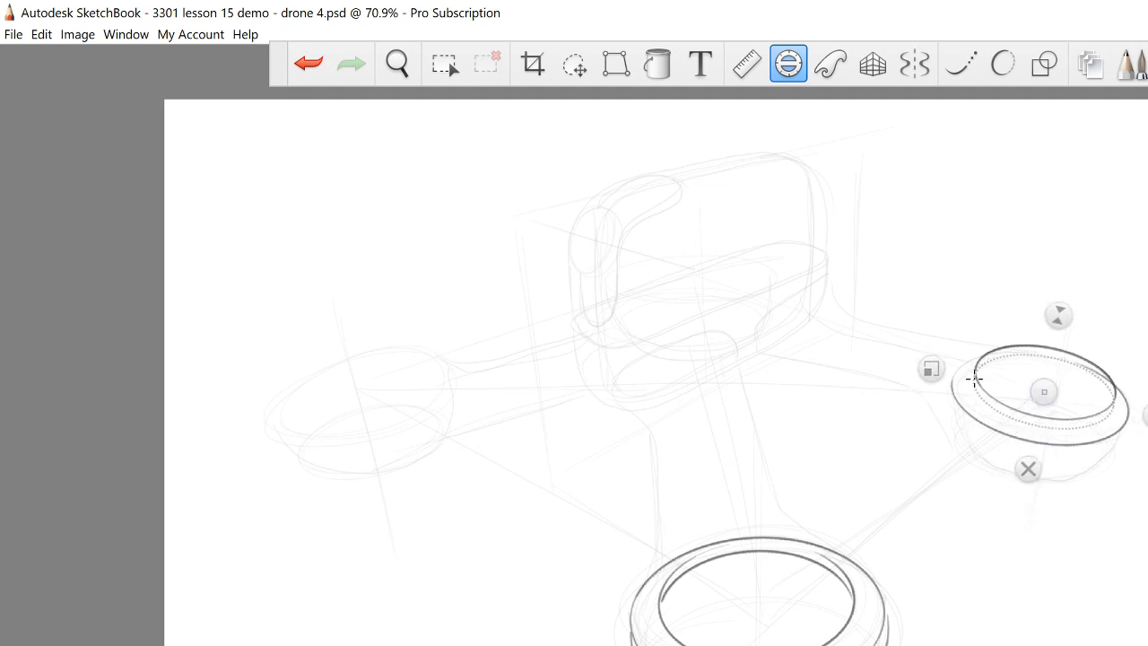
drag(975, 380, 1112, 415)
key(ctrl+z)
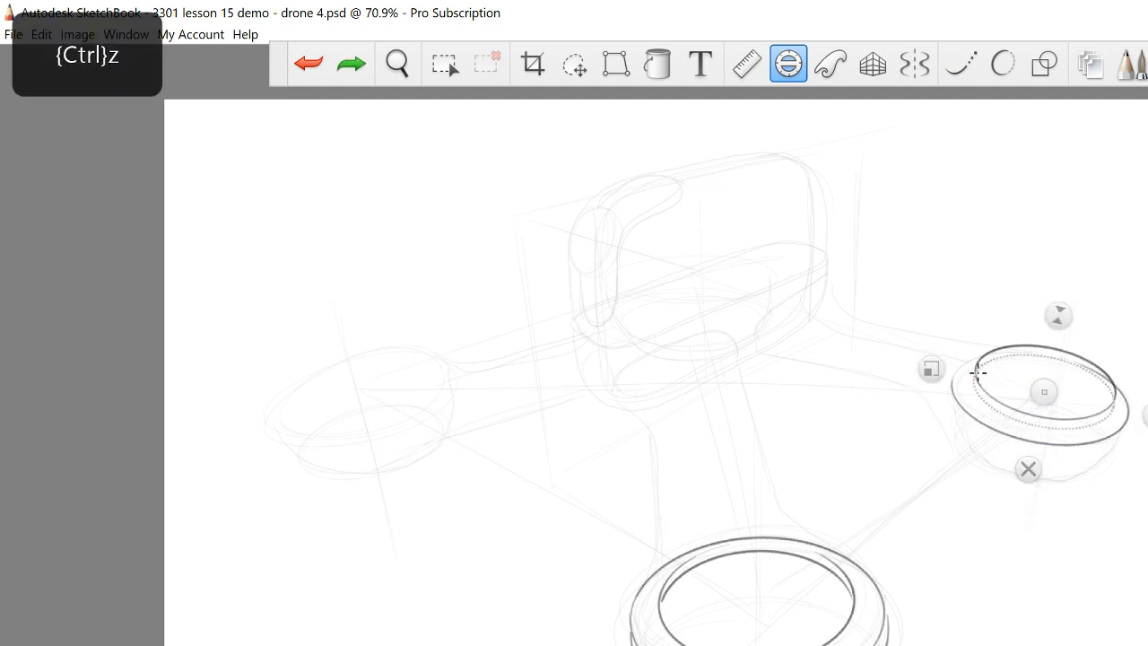
Widen and enlarge the guide around the right corner's bowl, trace its rounded underside, and hide the guide.
drag(1058, 314, 1064, 290)
drag(930, 369, 930, 372)
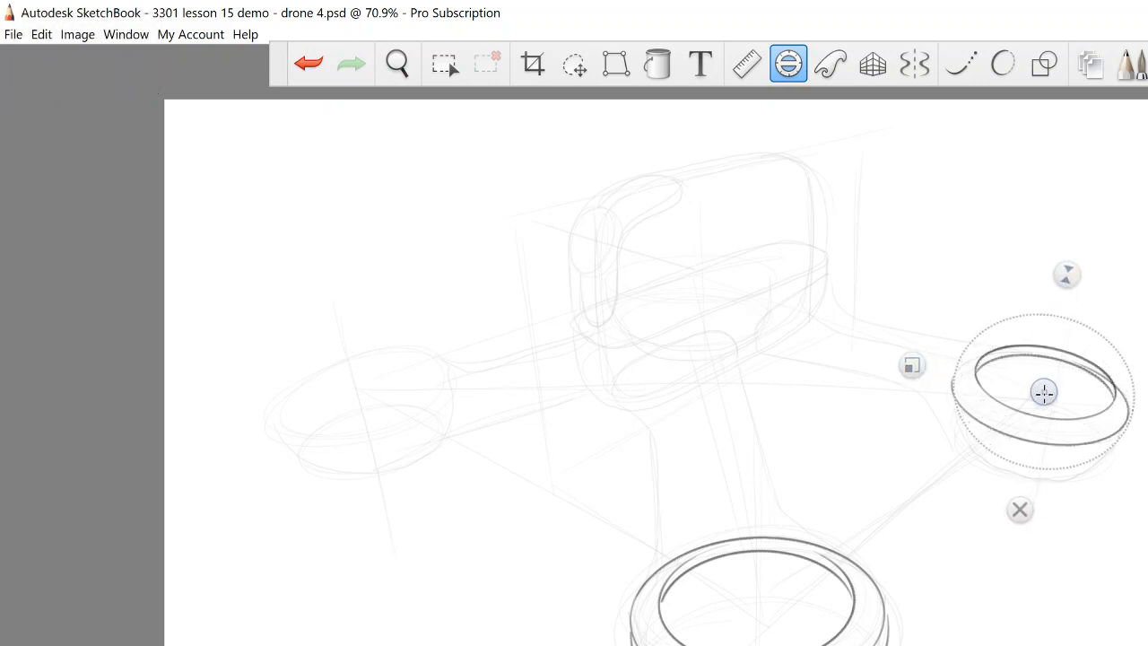
drag(1044, 392, 1038, 412)
drag(947, 383, 1117, 414)
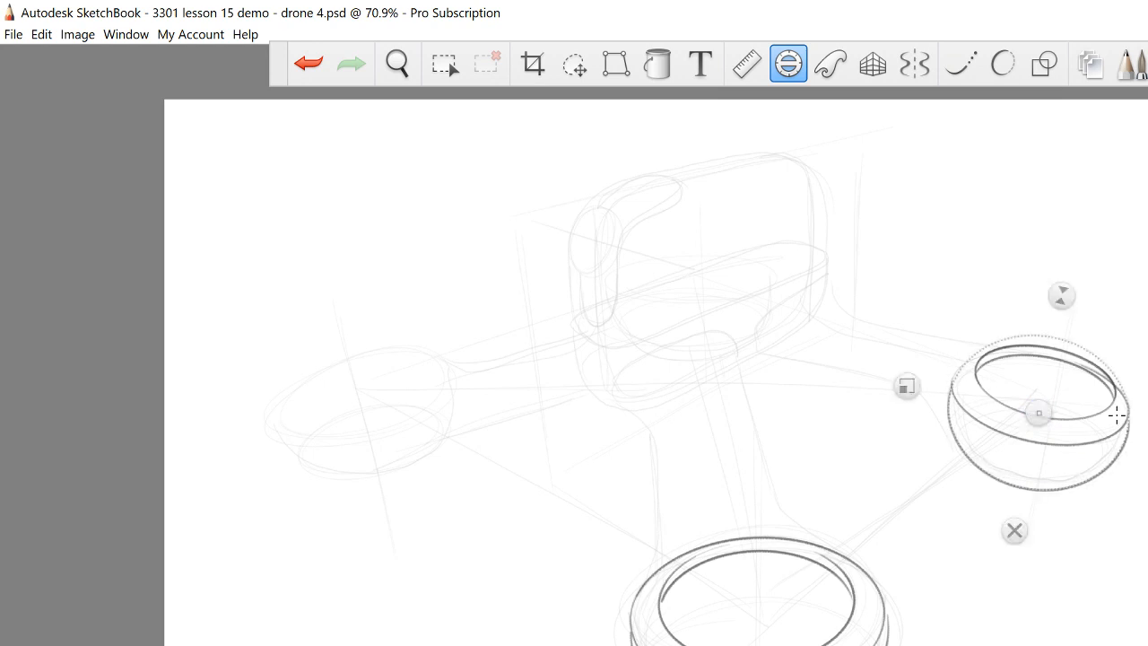
click(1014, 531)
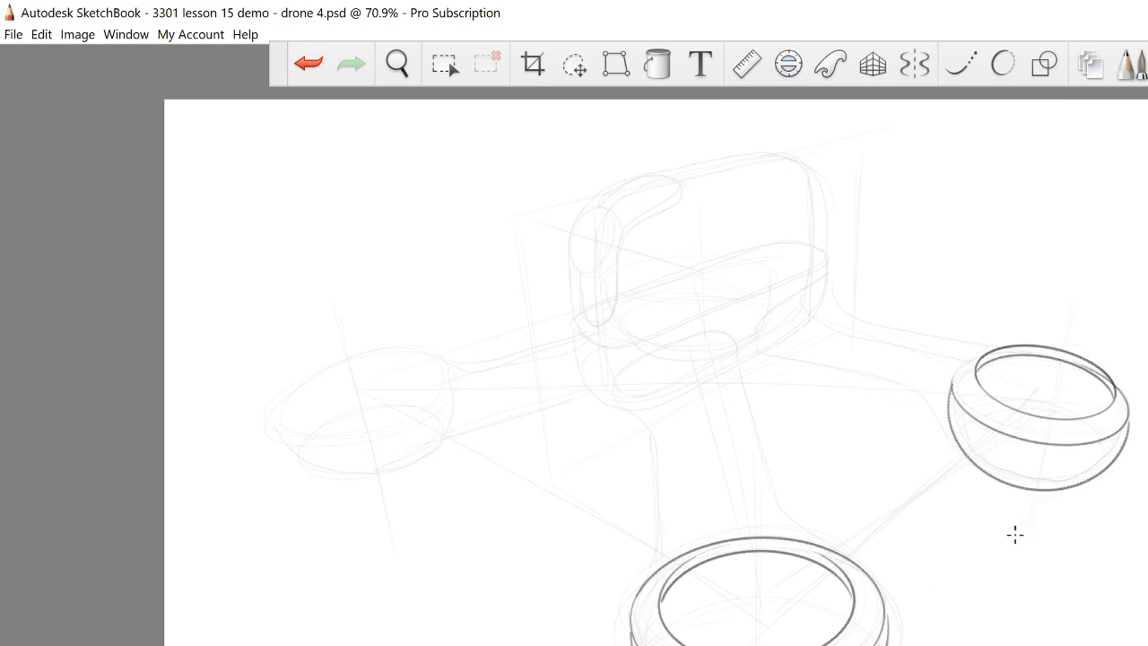
Show the ellipse guide again, fit it to the left corner's upper ellipse by moving, rotating and flattening, and trace it.
click(789, 64)
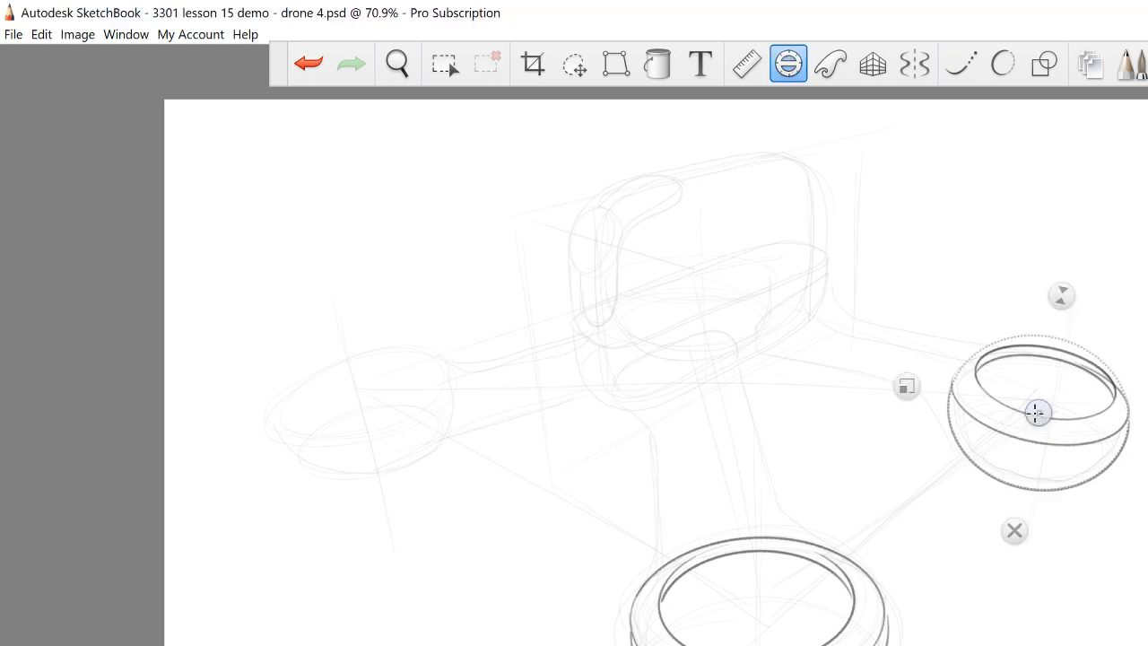
click(1038, 413)
drag(532, 449, 357, 414)
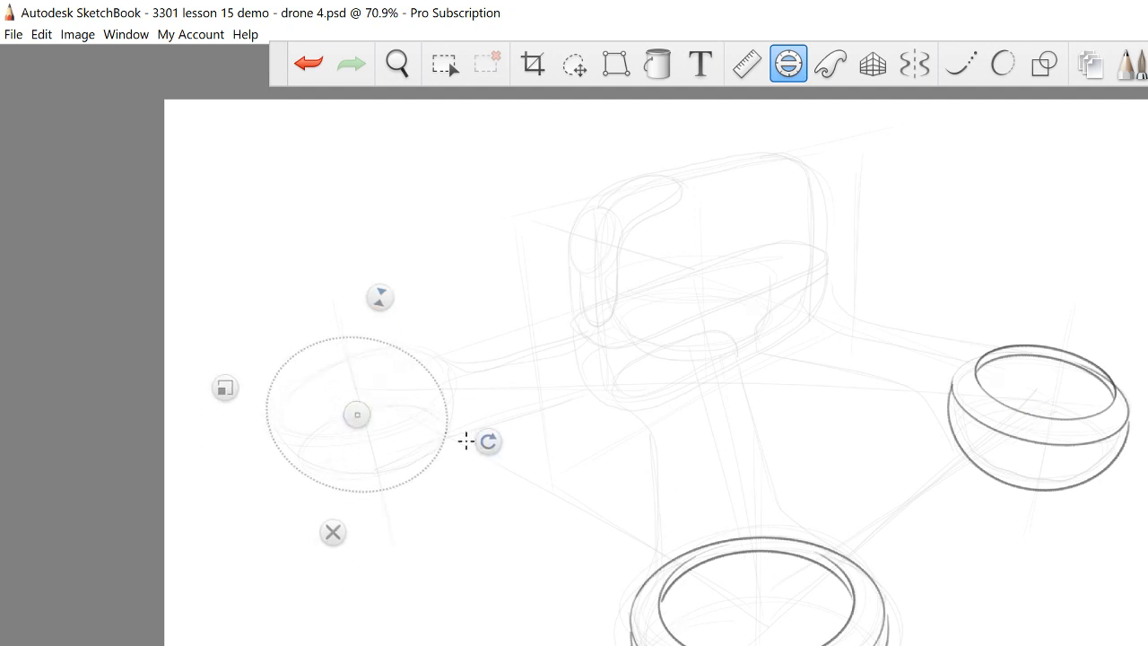
drag(489, 442, 486, 379)
drag(359, 414, 359, 406)
drag(231, 439, 229, 441)
drag(325, 284, 335, 316)
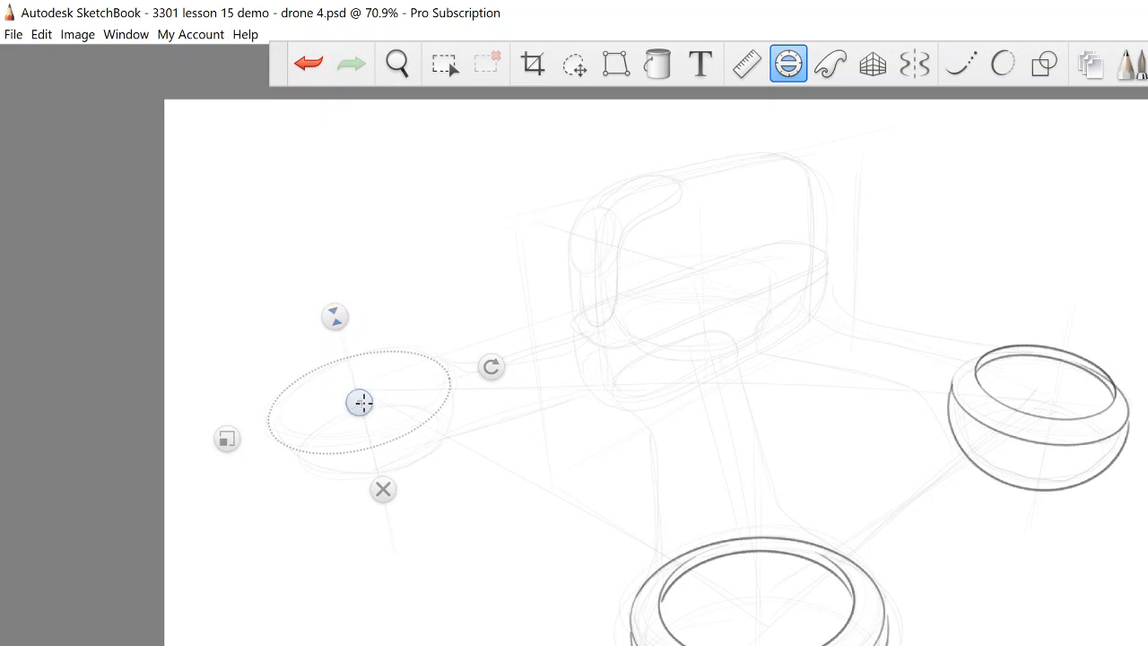
drag(359, 402, 362, 406)
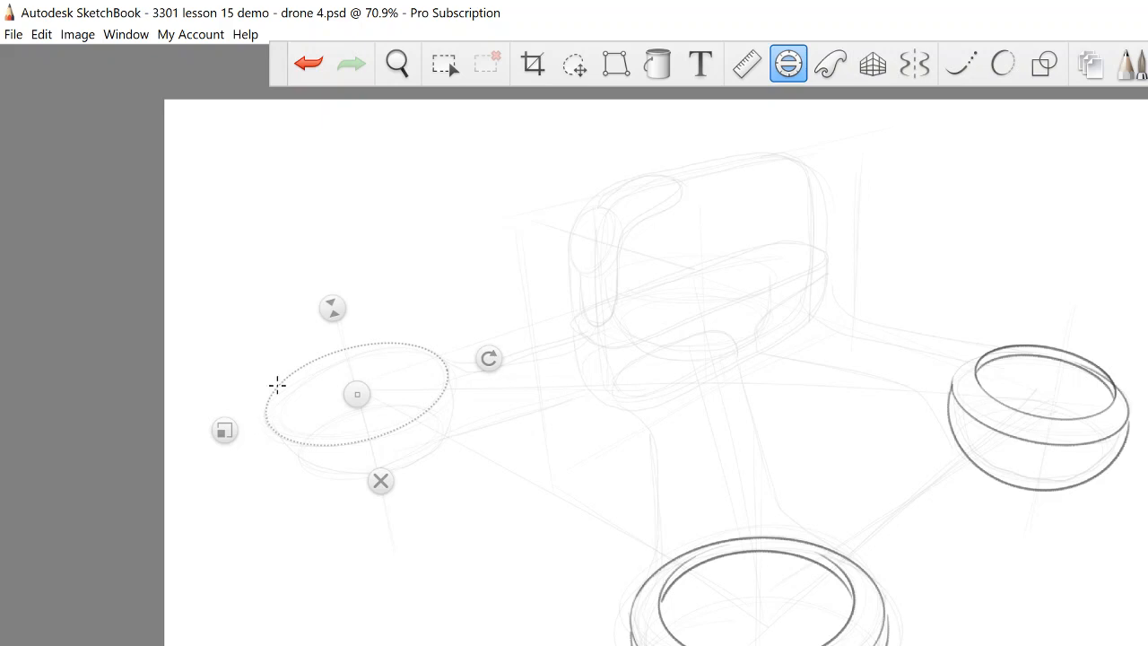
drag(277, 385, 275, 385)
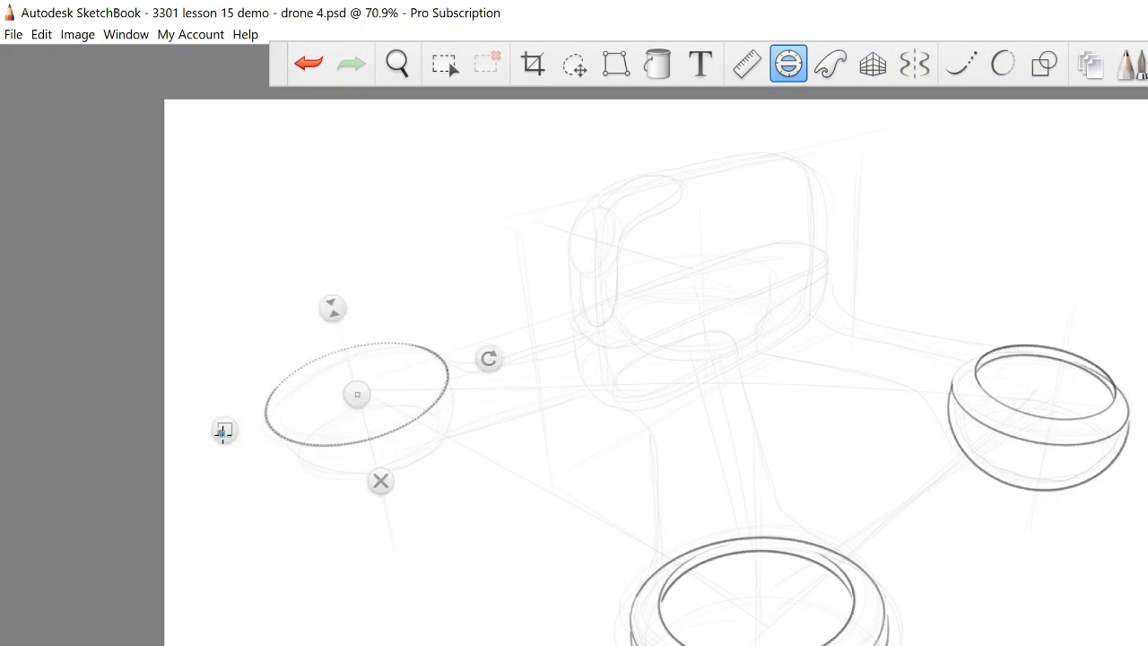
Shrink the guide, shift it up within the left corner's ellipse, and trace the inner opening and its second edge.
drag(225, 432, 235, 429)
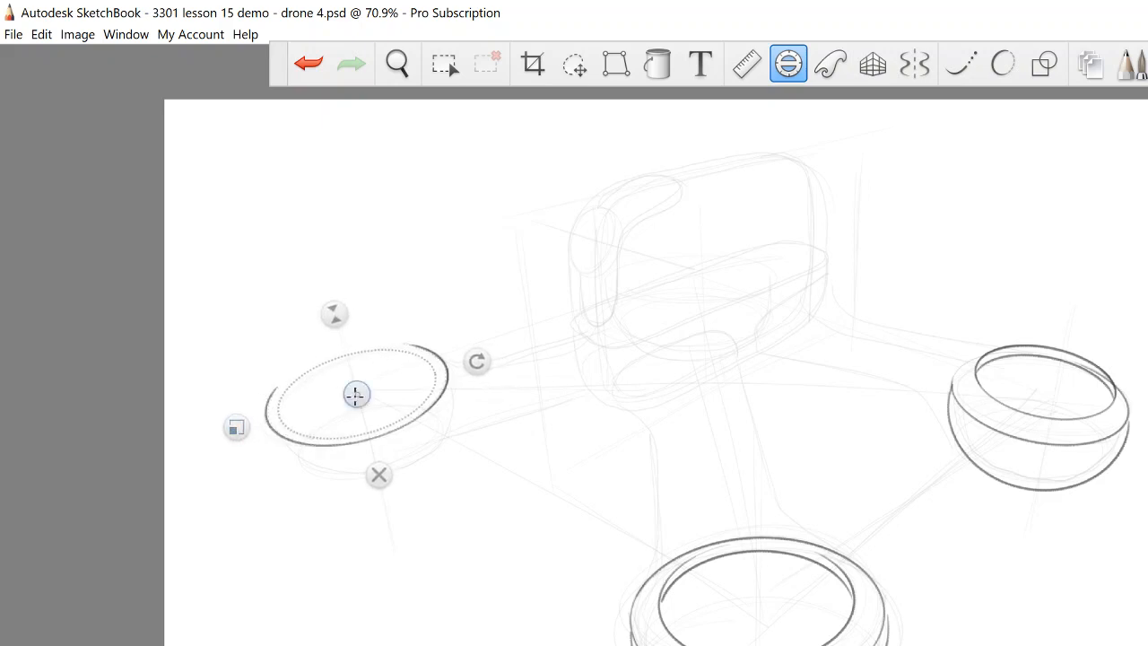
drag(356, 395, 351, 380)
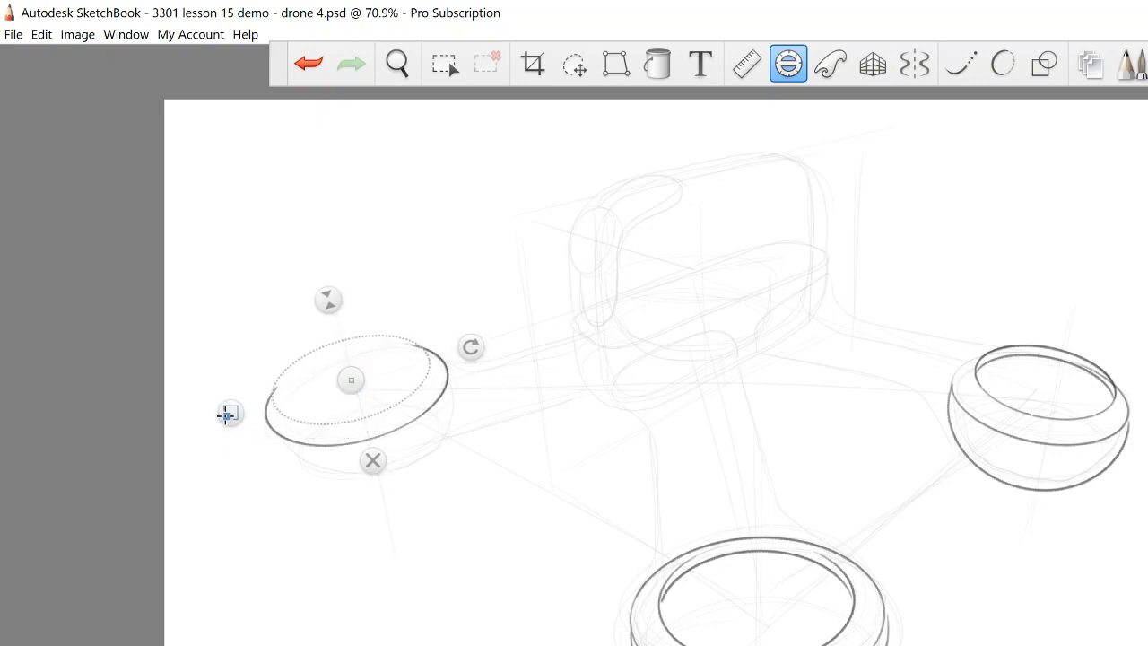
mouse_move(226, 415)
mouse_down()
mouse_move(272, 389)
mouse_move(266, 403)
mouse_move(319, 412)
mouse_move(356, 382)
mouse_up()
drag(279, 404, 421, 357)
Enlarge, round out and reposition the guide over the left corner's bowl, and trace its rounded underside.
drag(353, 390, 364, 416)
drag(254, 451, 236, 453)
drag(341, 333, 335, 335)
drag(236, 455, 232, 459)
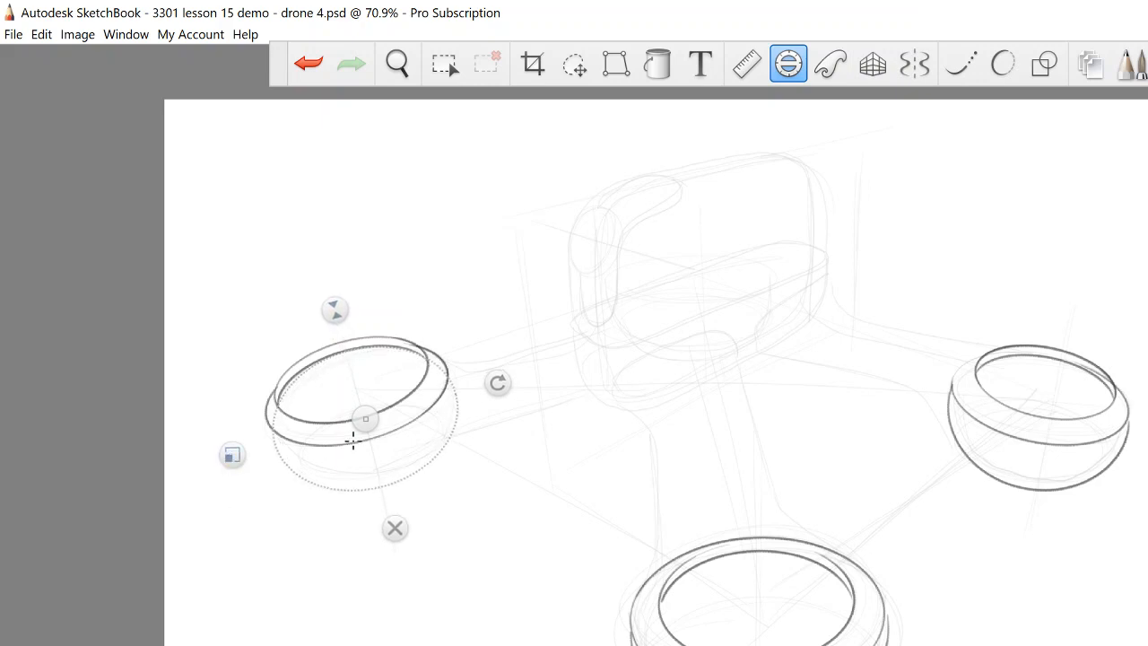
drag(365, 418, 363, 409)
drag(232, 449, 224, 446)
drag(362, 409, 360, 409)
mouse_move(265, 426)
mouse_down()
mouse_move(384, 479)
mouse_move(453, 417)
mouse_up()
Move the ellipse guide off the left corner and close it, and save the drawing.
mouse_move(361, 410)
mouse_down()
mouse_move(375, 394)
mouse_move(685, 293)
mouse_up()
click(717, 407)
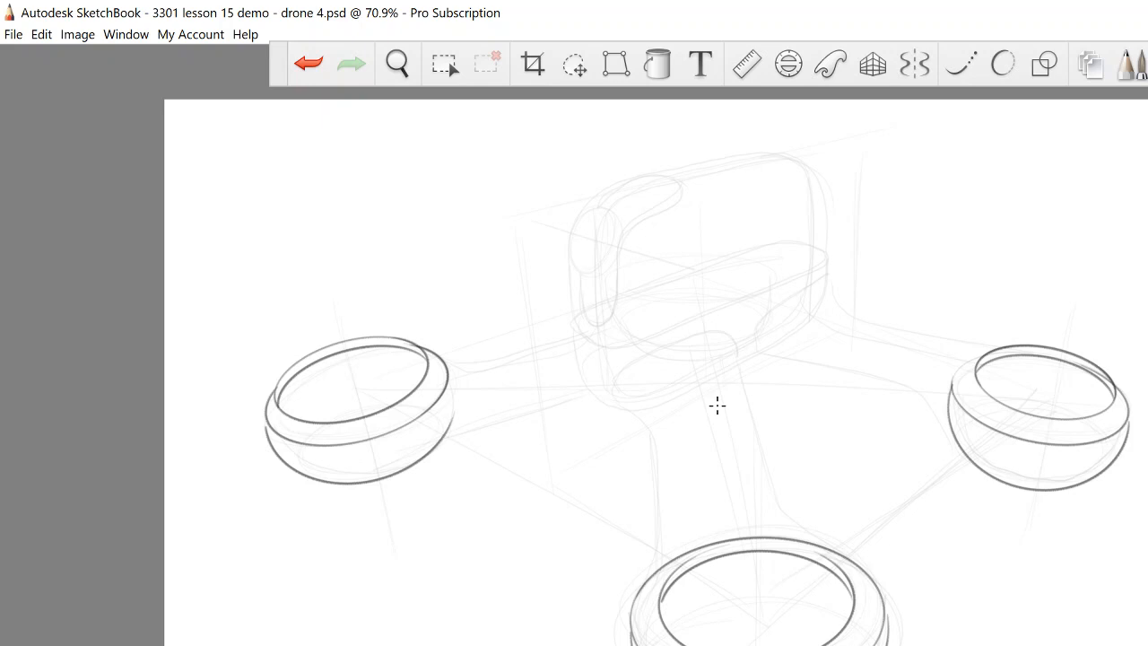
click(13, 34)
click(27, 137)
Trace the central body's lower and upper outlines freehand over the faded sketch, undoing the first trial stroke.
drag(583, 375, 668, 403)
key(ctrl+z)
mouse_move(569, 280)
mouse_down()
mouse_move(590, 393)
mouse_move(638, 409)
mouse_move(695, 387)
mouse_move(808, 311)
mouse_move(831, 186)
mouse_up()
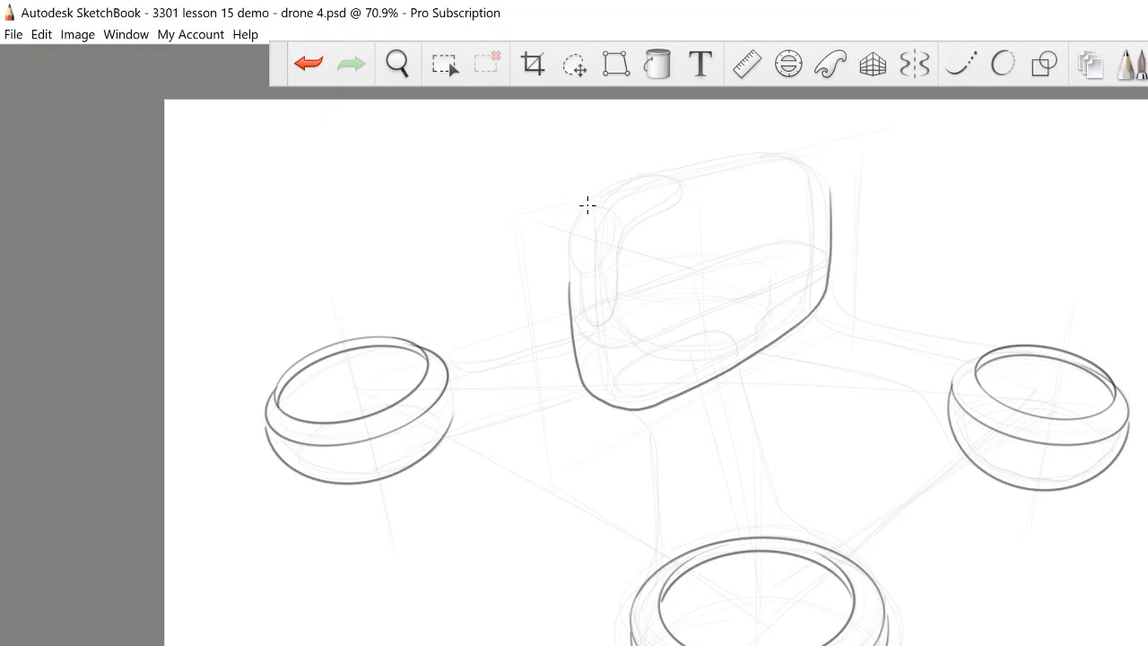
mouse_move(634, 181)
mouse_down()
mouse_move(740, 154)
mouse_move(801, 156)
mouse_move(833, 206)
mouse_up()
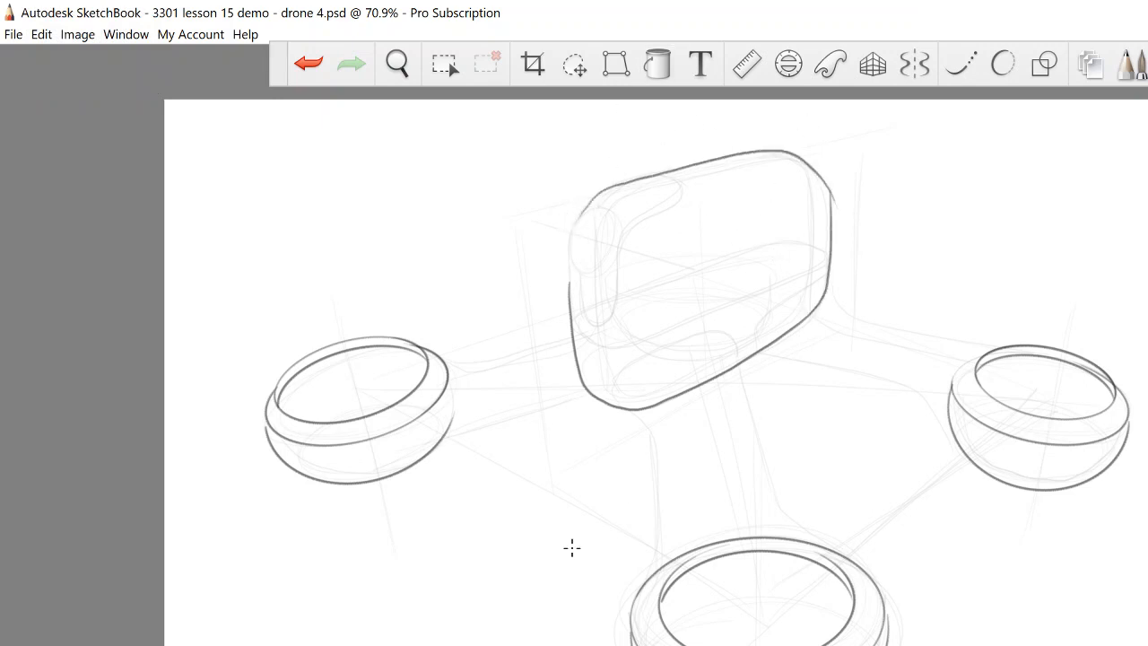
Undo the body's last upper outline and redraw its top edge and far side freehand, undoing an extra trial stroke.
key(ctrl+z)
mouse_move(585, 210)
mouse_down()
mouse_move(608, 186)
mouse_move(657, 172)
mouse_move(754, 154)
mouse_move(802, 154)
mouse_up()
drag(827, 194, 823, 294)
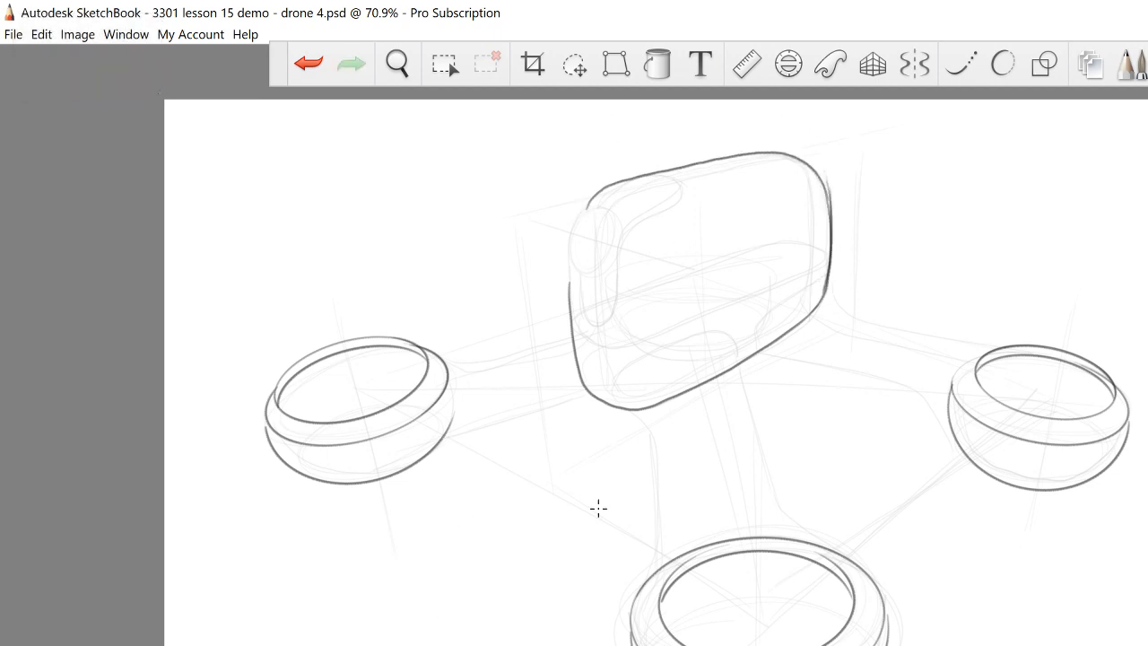
drag(655, 399, 787, 317)
key(ctrl+z)
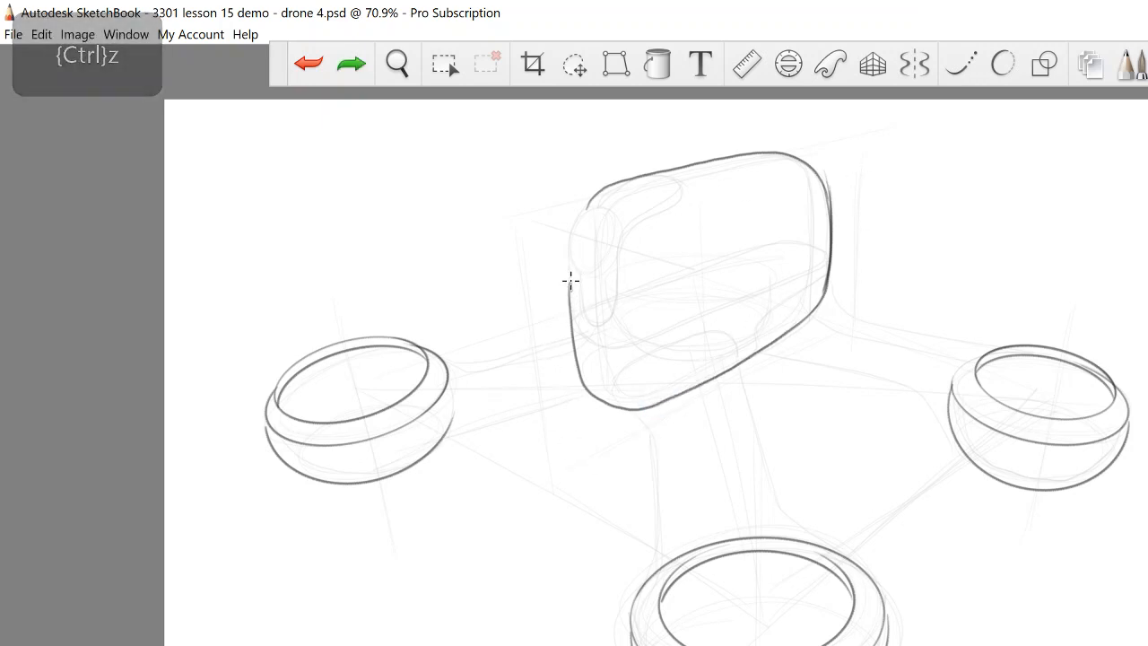
Trace the outer contour of the curved recess wrapping around the body's upper left corner, undoing unsatisfactory strokes.
mouse_move(571, 285)
mouse_down()
mouse_move(580, 325)
mouse_move(604, 323)
mouse_up()
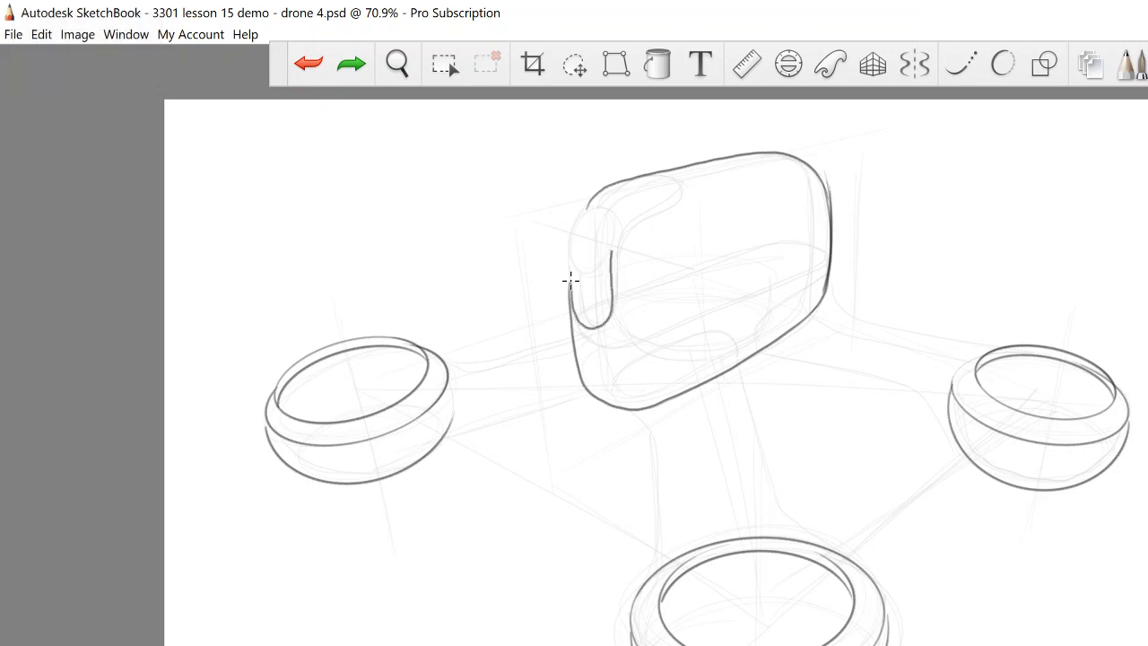
drag(651, 210, 674, 180)
key(ctrl+z)
mouse_move(675, 195)
mouse_down()
mouse_move(639, 171)
mouse_move(667, 182)
mouse_move(627, 234)
mouse_up()
key(ctrl+z)
key(ctrl+z)
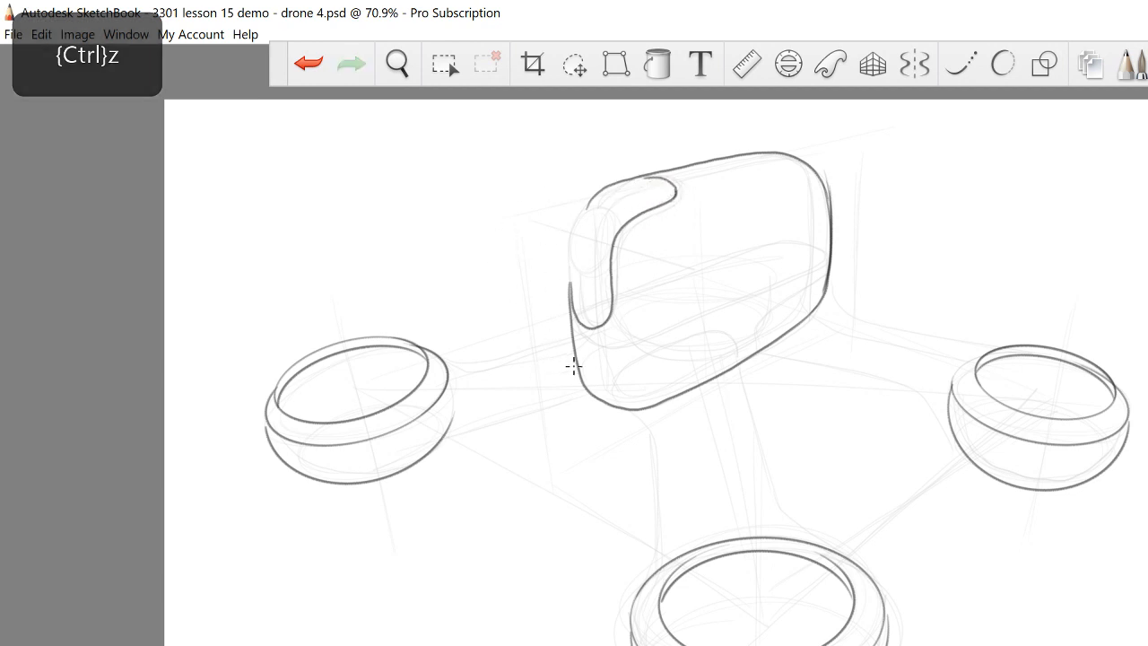
Trace the inner contour of the corner recess parallel to its outer edge, redoing the upper curve until it fits.
mouse_move(580, 275)
mouse_down()
mouse_move(599, 304)
mouse_move(589, 238)
mouse_move(623, 188)
mouse_move(674, 185)
mouse_up()
key(ctrl+z)
key(ctrl+z)
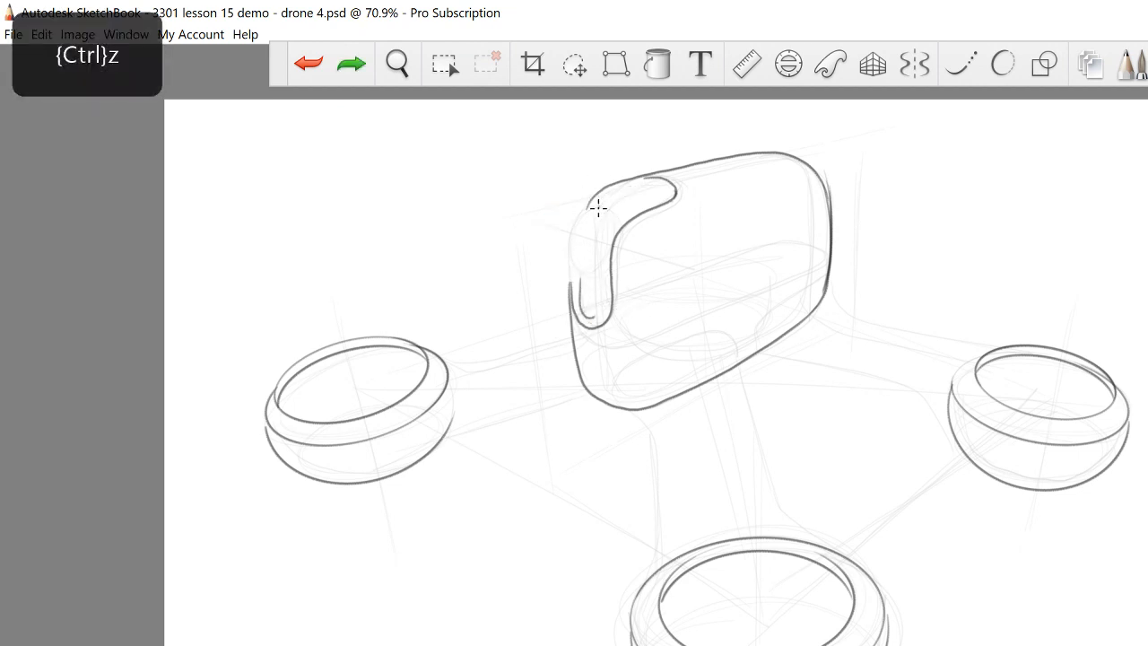
drag(598, 208, 672, 195)
key(ctrl+z)
drag(599, 207, 673, 188)
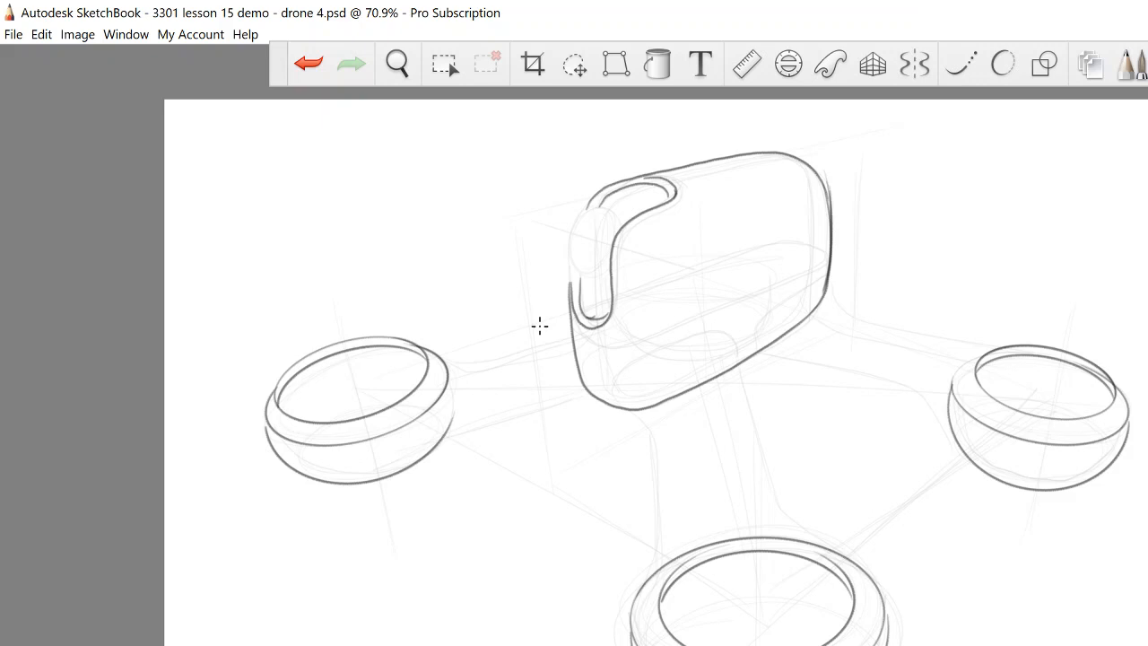
Place a rotated, shrunken ellipse guide over the lens in the corner recess and trace the lens's outer and inner rings.
click(789, 63)
drag(687, 293, 620, 264)
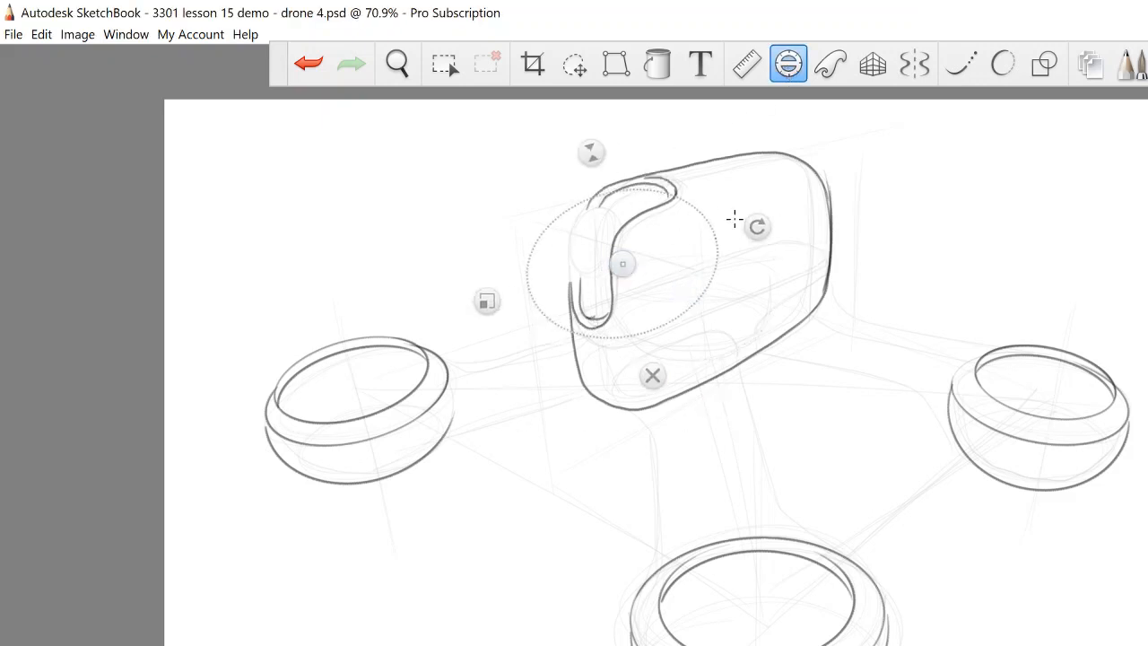
drag(758, 226, 667, 131)
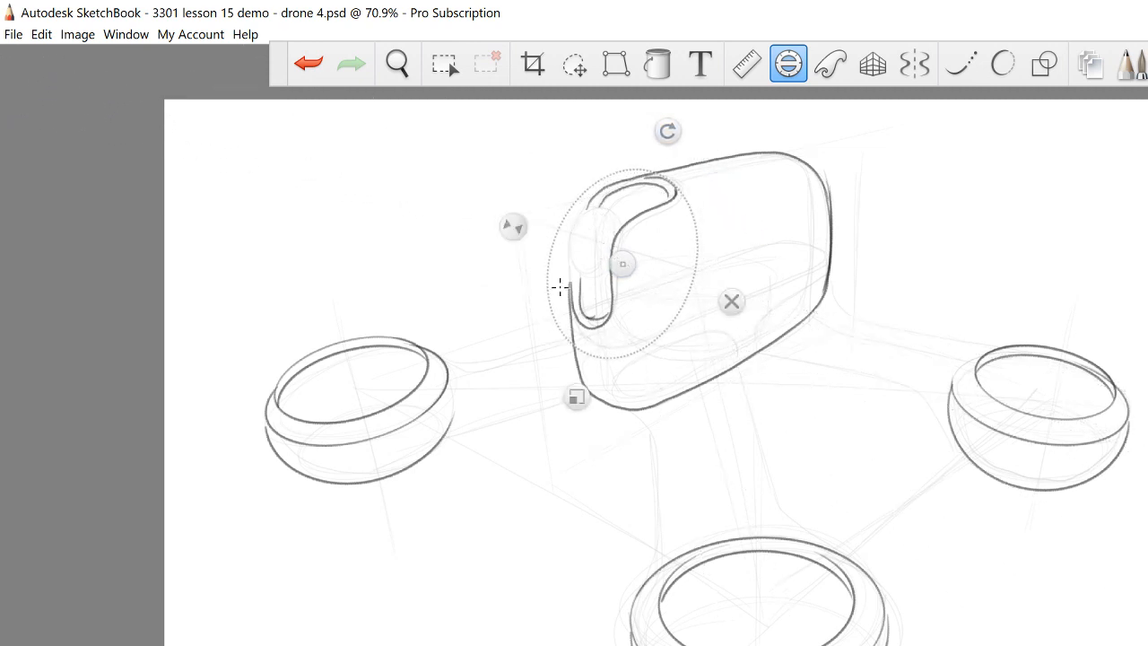
drag(579, 406, 575, 401)
drag(622, 264, 590, 235)
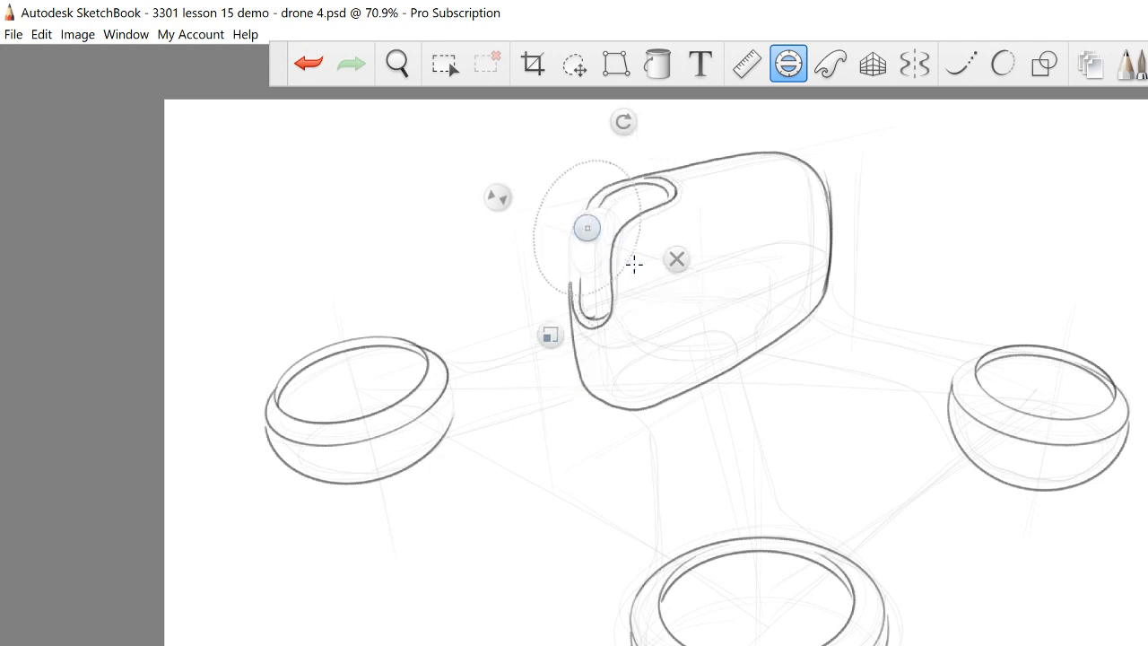
drag(553, 350, 550, 351)
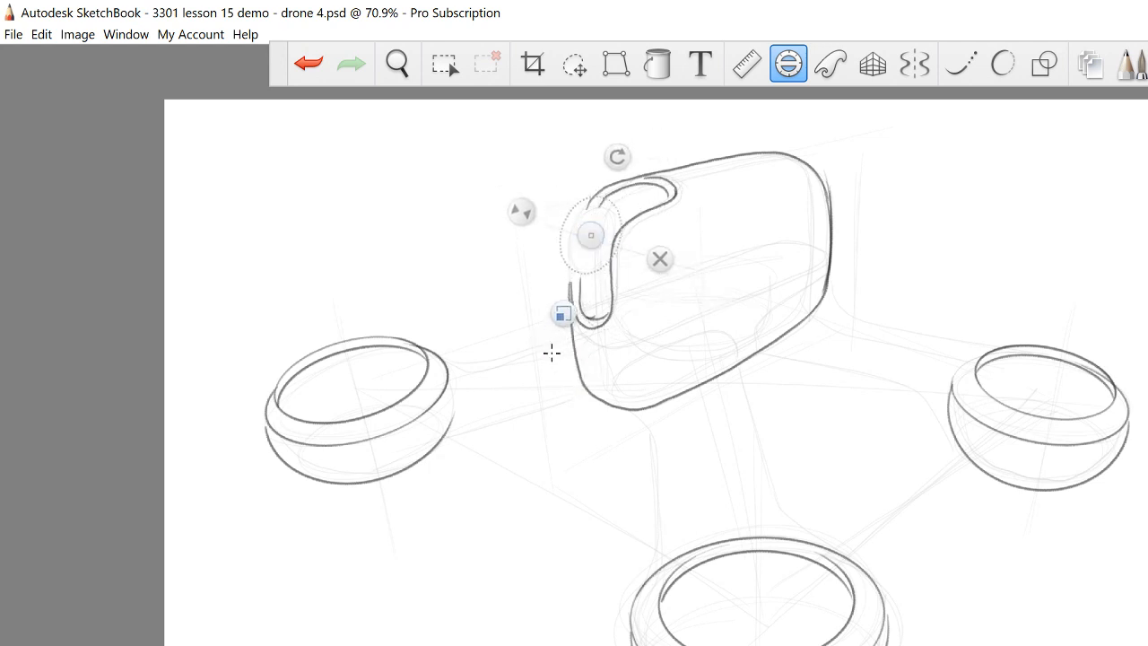
mouse_move(587, 235)
mouse_down()
mouse_move(590, 203)
mouse_move(566, 236)
mouse_move(592, 237)
mouse_up()
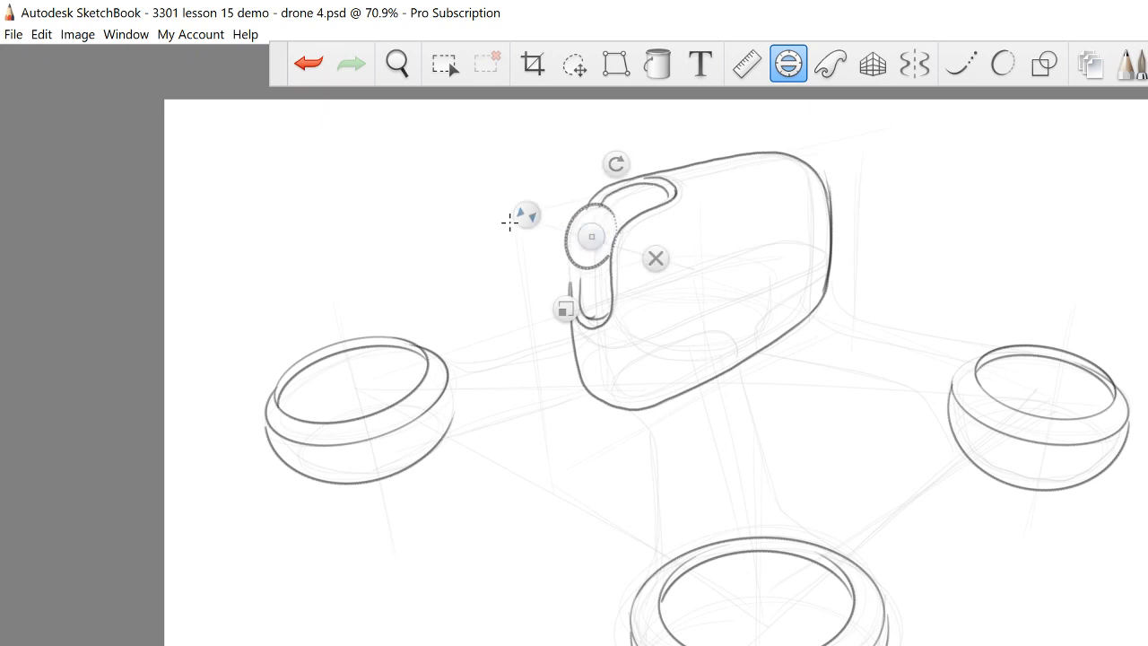
drag(564, 310, 569, 302)
mouse_move(591, 235)
mouse_down()
mouse_move(605, 213)
mouse_move(617, 226)
mouse_up()
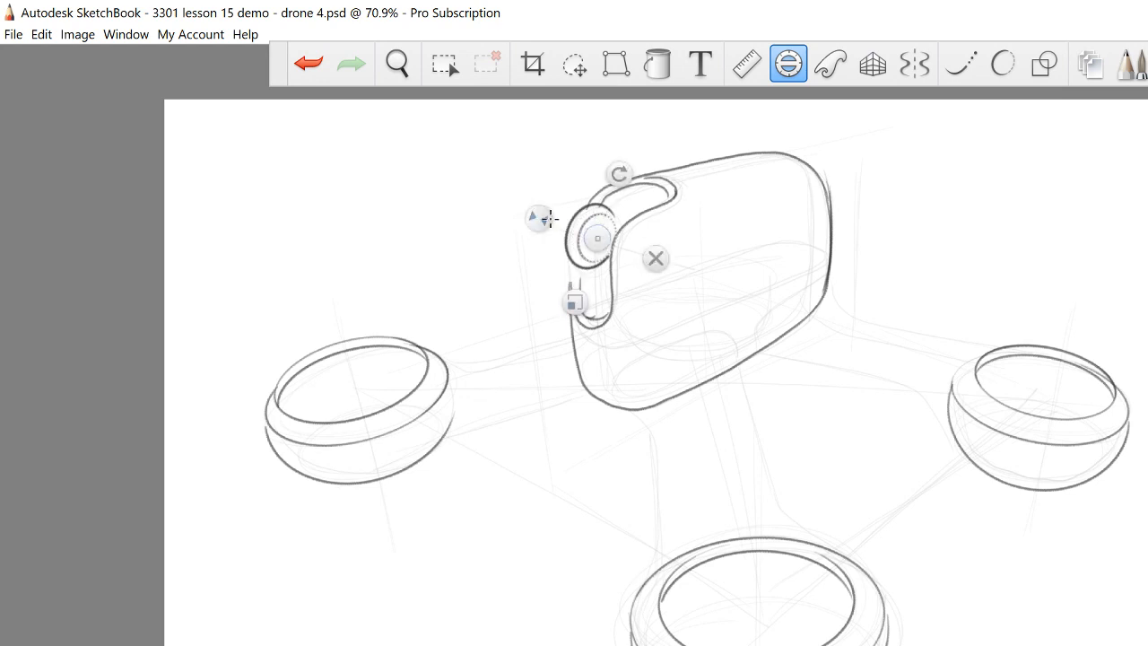
Enlarge the ellipse guide and shift it slightly behind the lens, trace the rim's rear edge on both sides, and close the guide.
drag(575, 304, 570, 311)
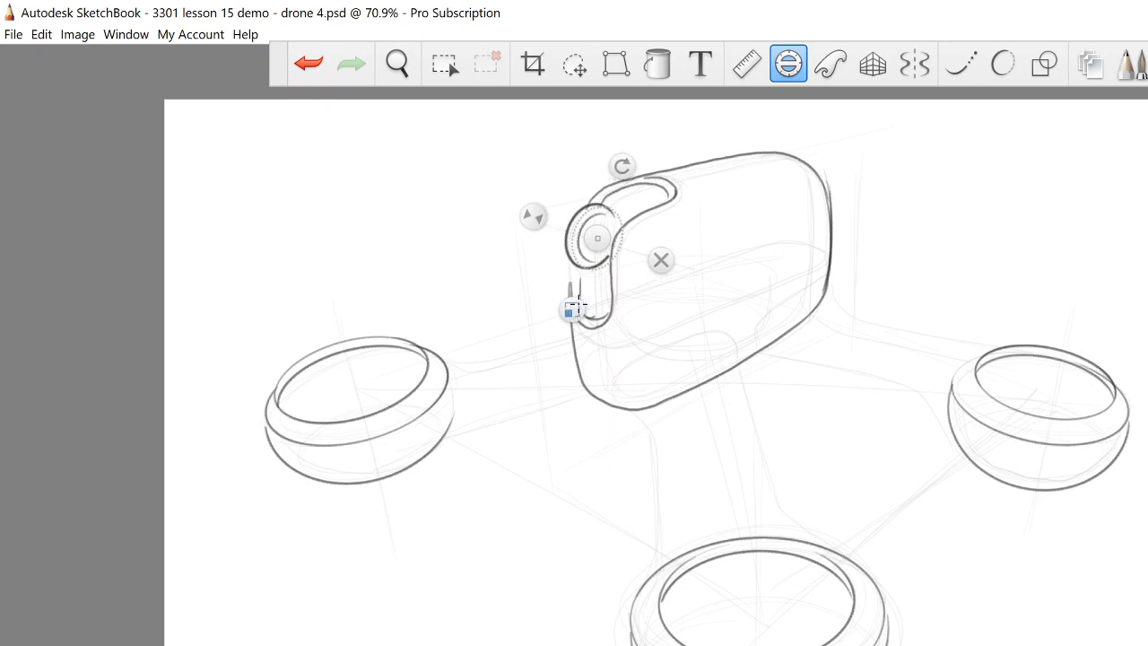
drag(596, 237, 604, 241)
click(589, 274)
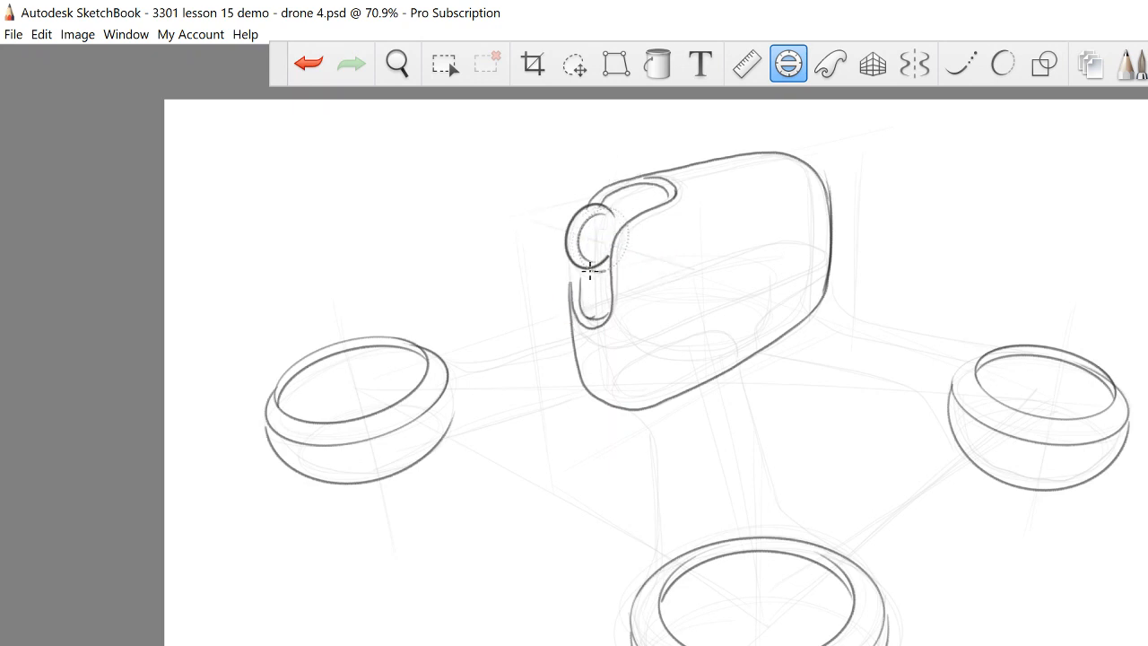
click(613, 210)
click(666, 262)
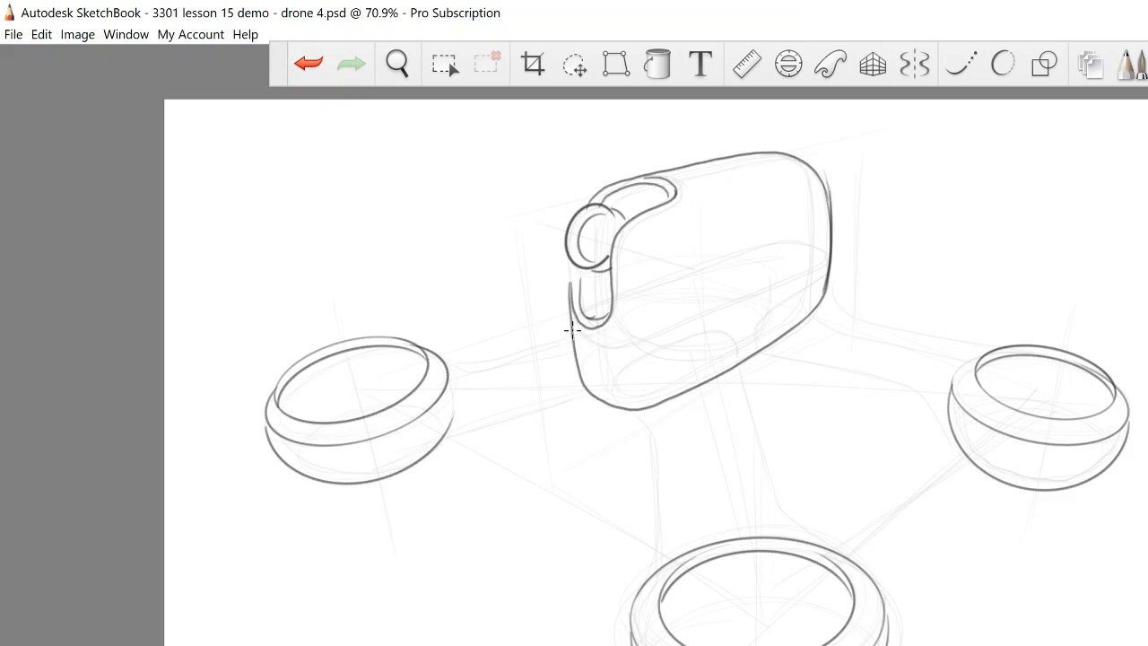
Trace the lower seam line lengthwise across the body freehand, undoing the first attempt and reinforcing its front curve.
mouse_move(574, 338)
mouse_down()
mouse_move(644, 346)
mouse_move(736, 306)
mouse_move(825, 231)
mouse_up()
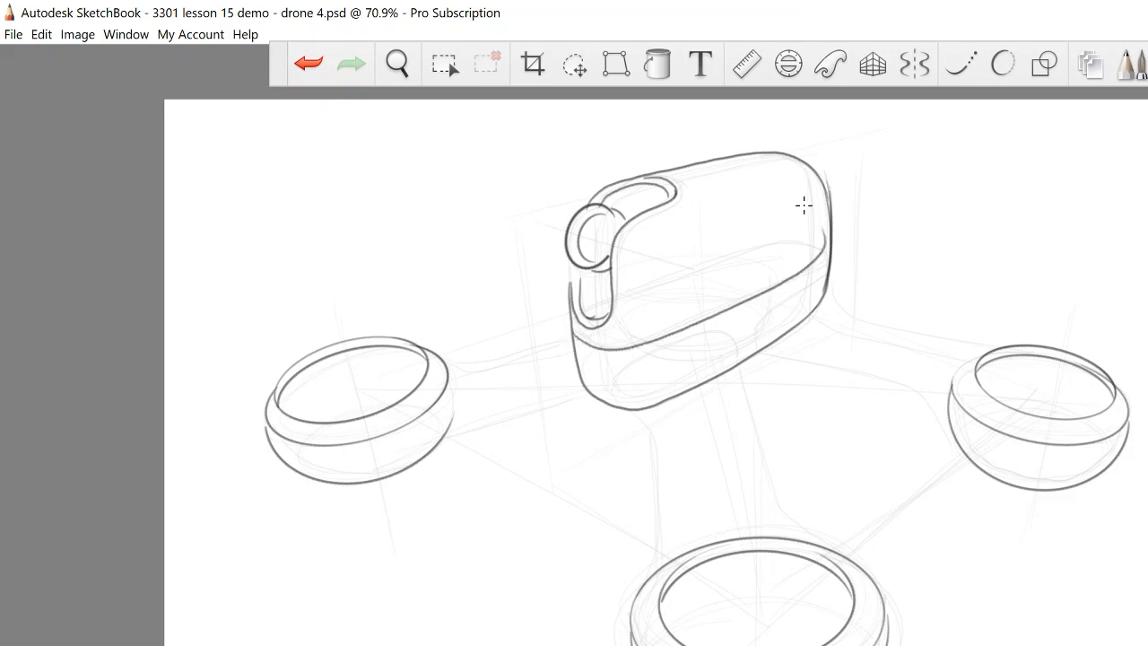
key(ctrl+z)
mouse_move(574, 332)
mouse_down()
mouse_move(660, 341)
mouse_move(827, 251)
mouse_up()
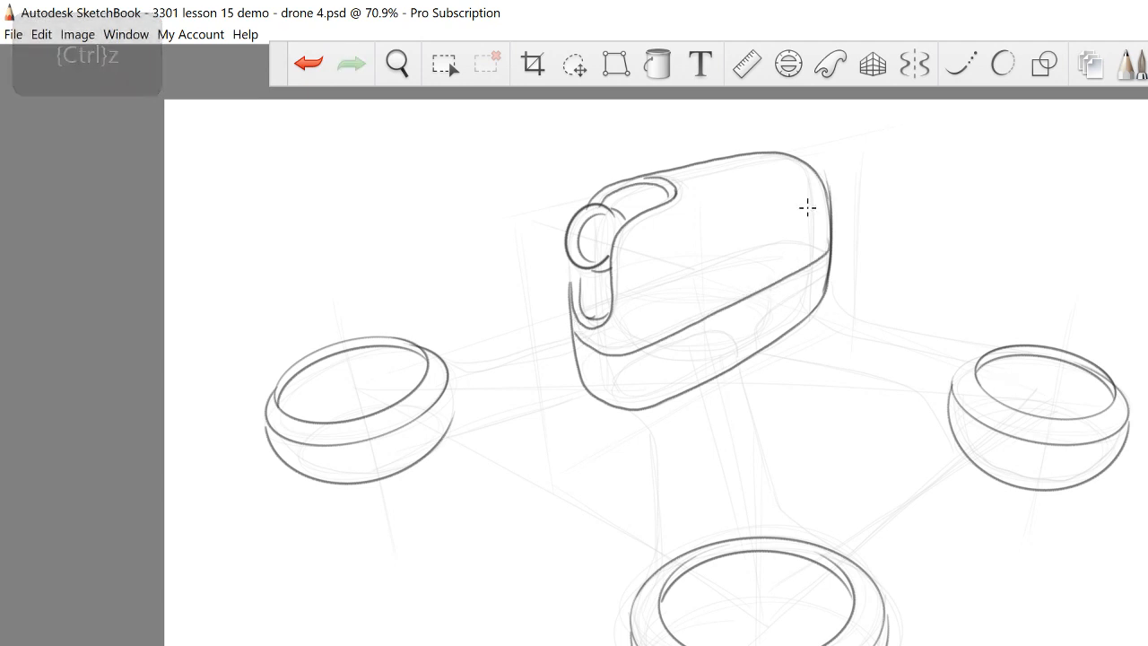
drag(588, 346, 617, 354)
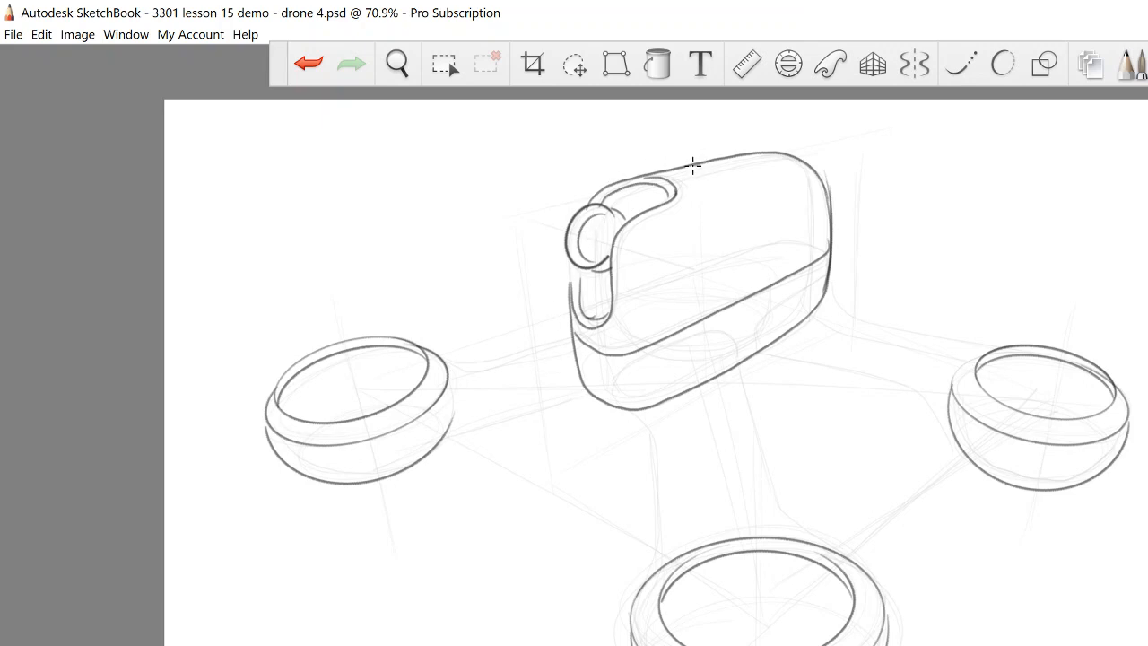
Draw a seam from the body's top edge down to its underside and a short contour along the lower front corner, undoing trial strokes.
mouse_move(706, 163)
mouse_down()
mouse_move(738, 195)
mouse_move(738, 331)
mouse_up()
key(ctrl+z)
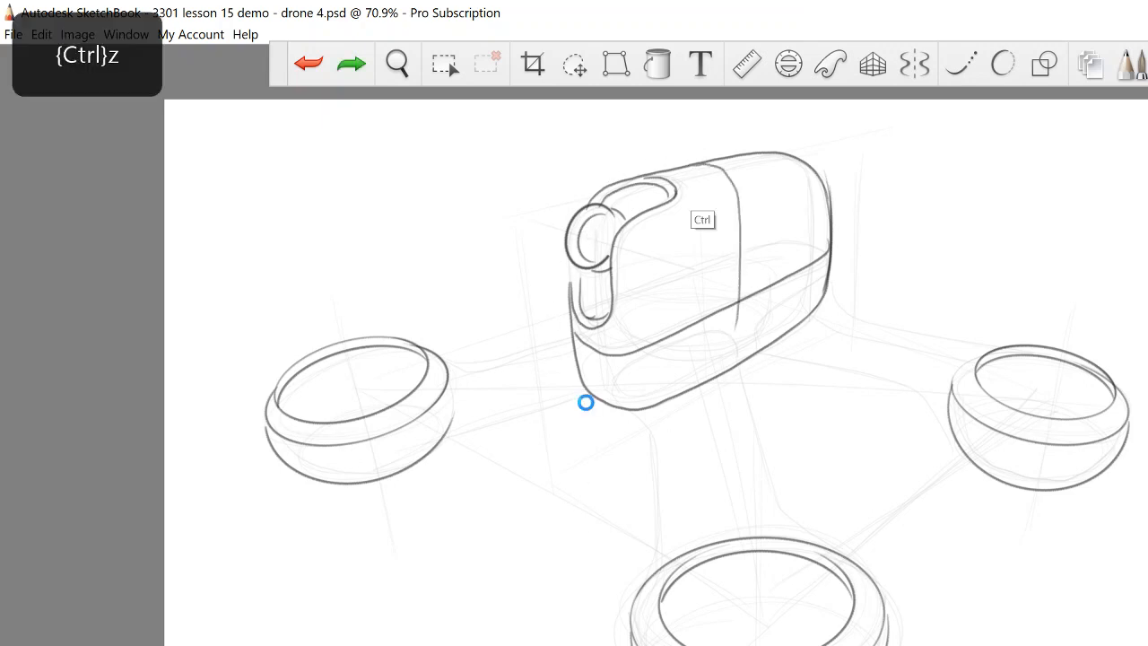
mouse_move(700, 162)
mouse_down()
mouse_move(750, 241)
mouse_move(745, 366)
mouse_up()
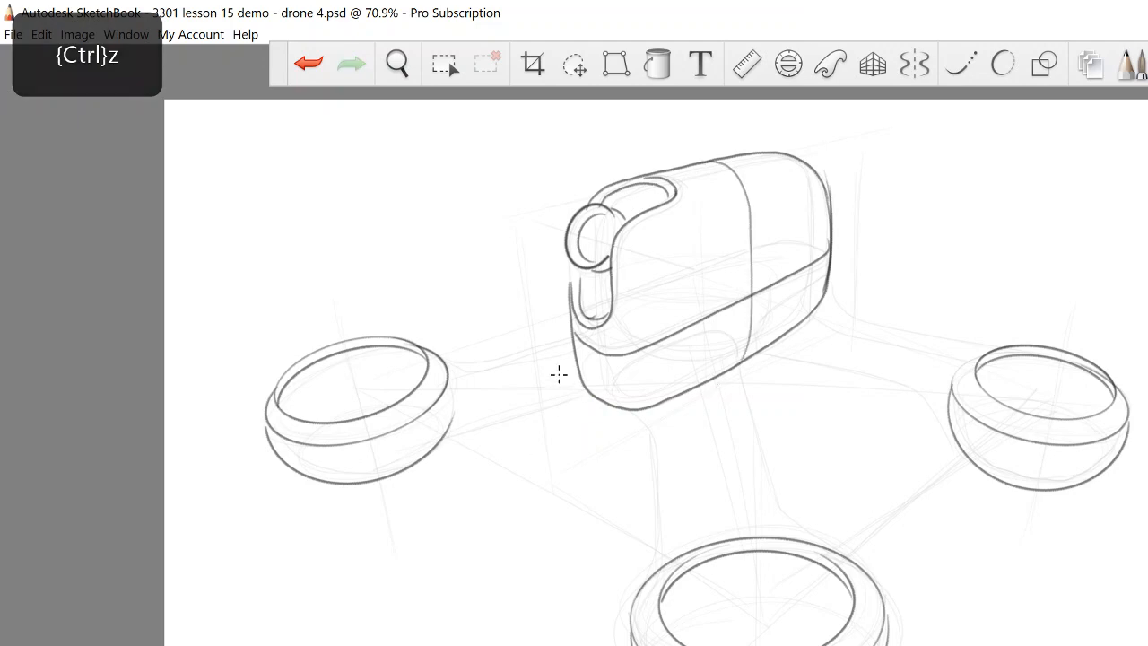
mouse_move(583, 330)
mouse_down()
mouse_move(593, 314)
mouse_move(582, 329)
mouse_move(609, 401)
mouse_up()
key(ctrl+z)
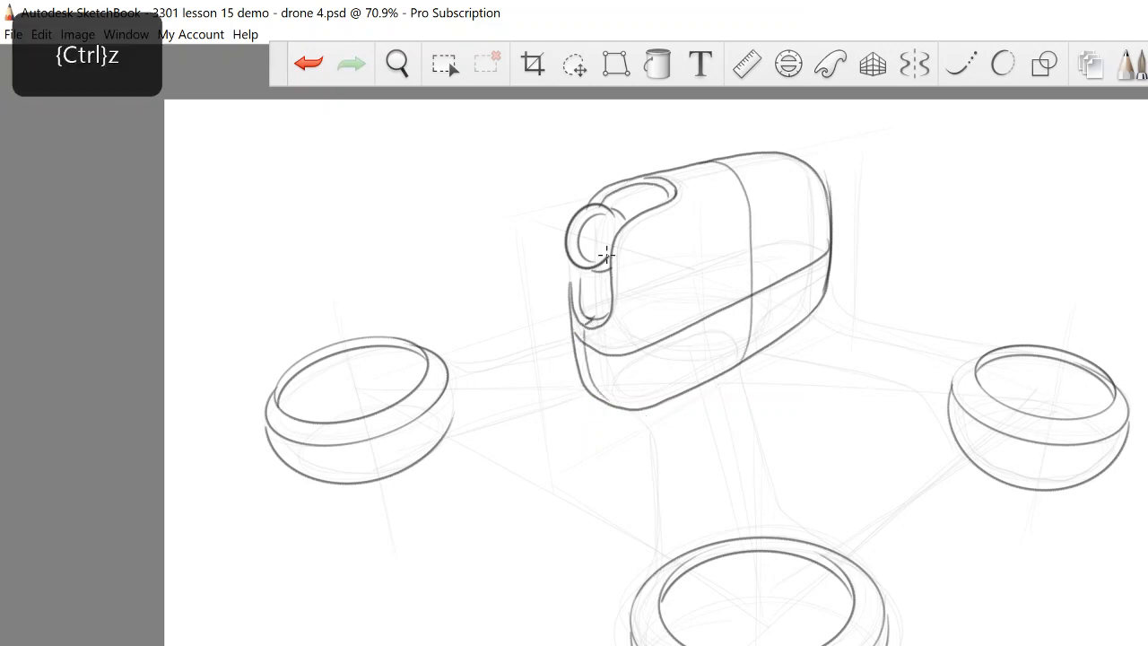
Draw the inner depth arc inside the lens ring and the depth lines within the recess, redoing misplaced strokes.
drag(601, 214, 592, 254)
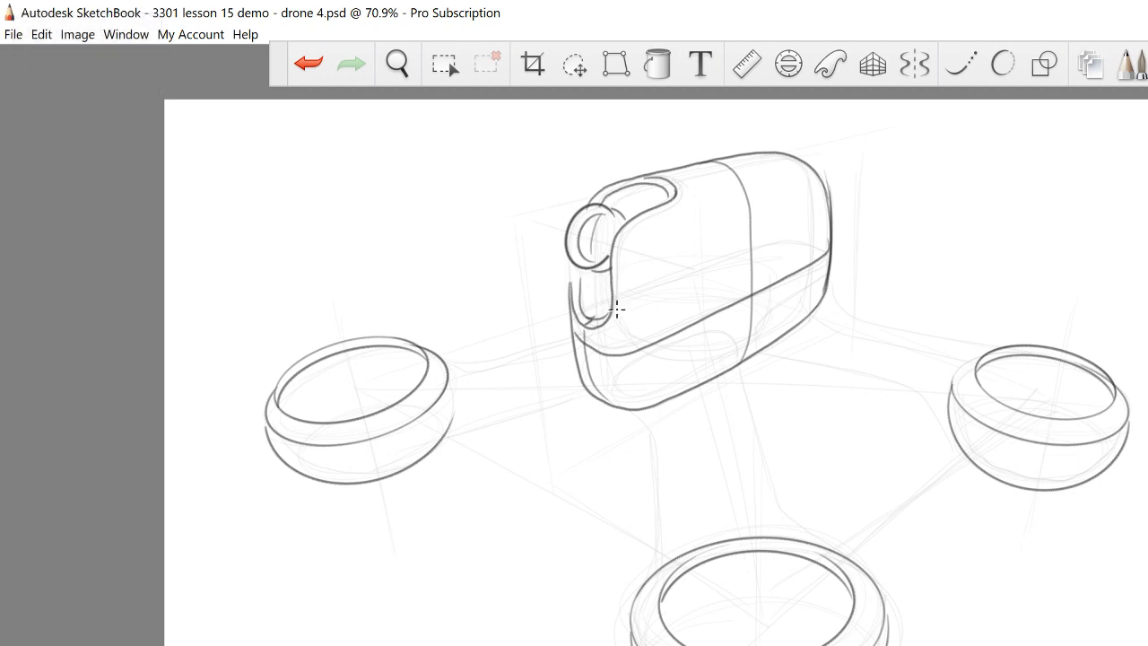
key(ctrl+z)
drag(603, 208, 588, 258)
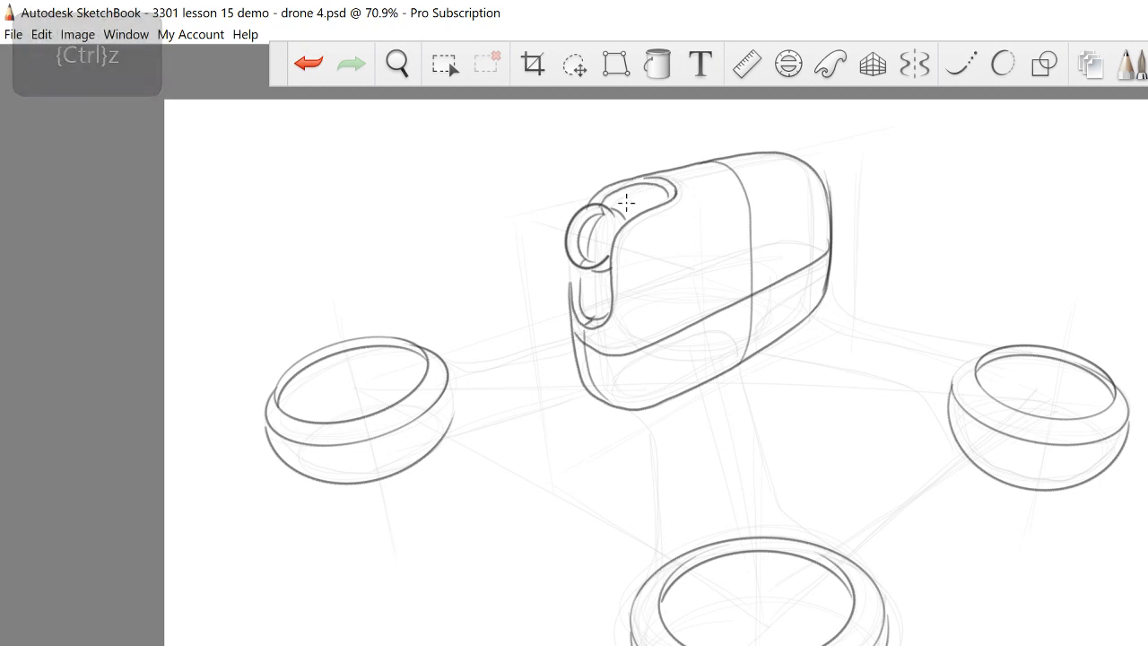
drag(587, 274, 583, 327)
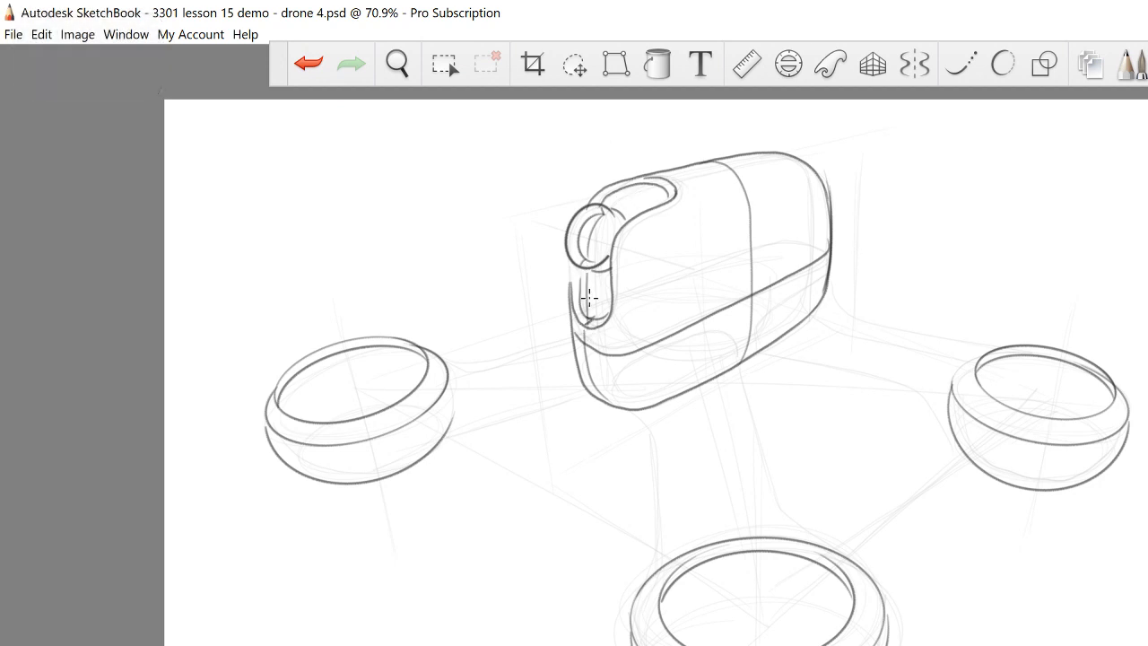
key(ctrl+z)
drag(591, 262, 588, 318)
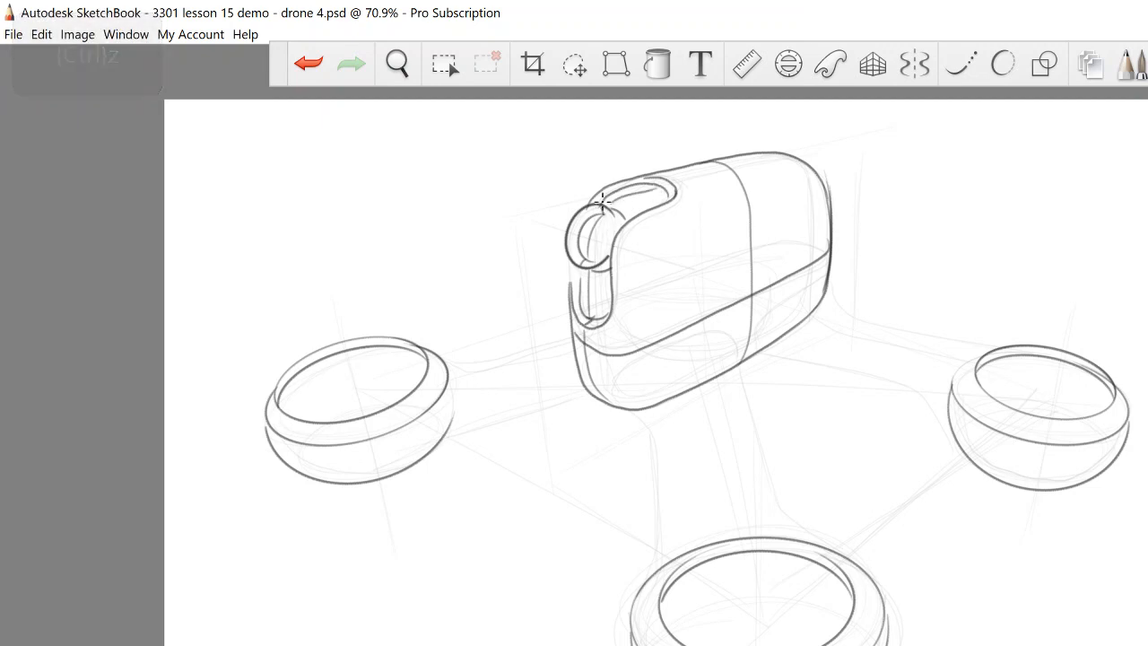
Hatch the shaded inner walls of the recess above and below the lens, undoing surplus strokes, and save the drawing.
drag(612, 201, 643, 184)
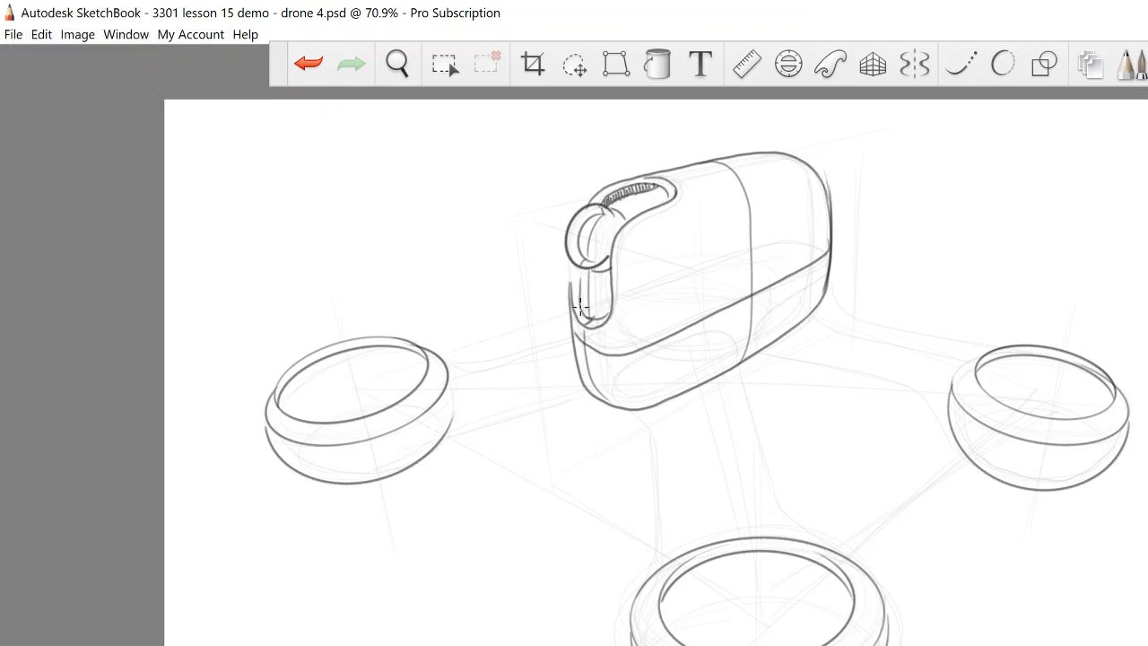
drag(583, 320, 581, 264)
key(ctrl+z)
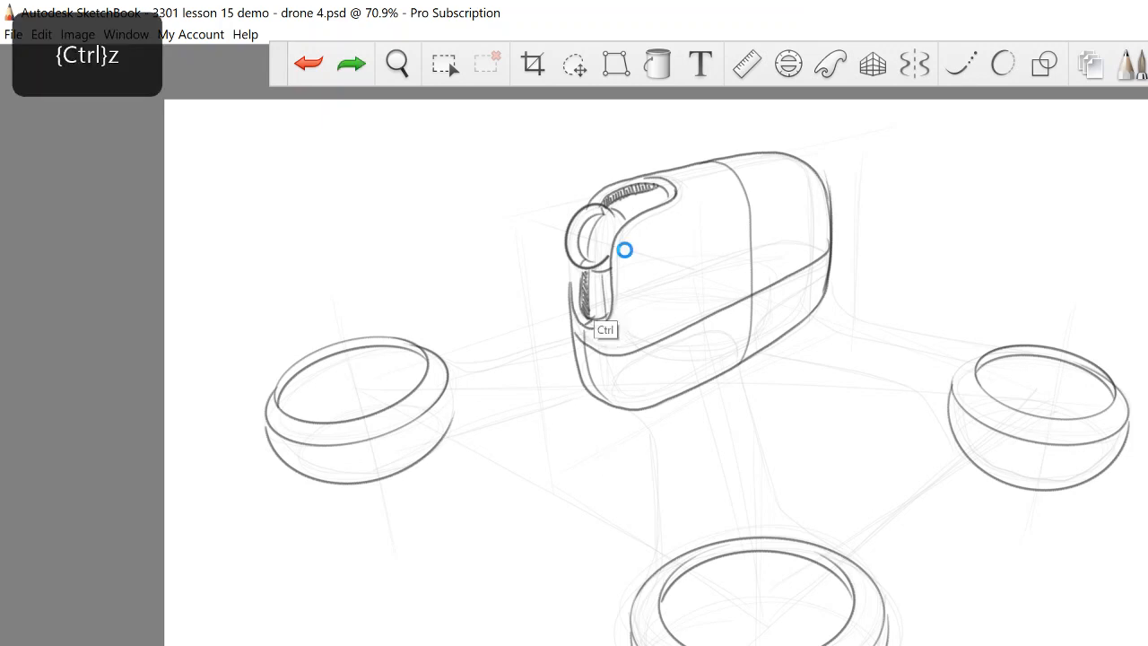
drag(602, 318, 602, 281)
drag(624, 214, 659, 202)
key(ctrl+z)
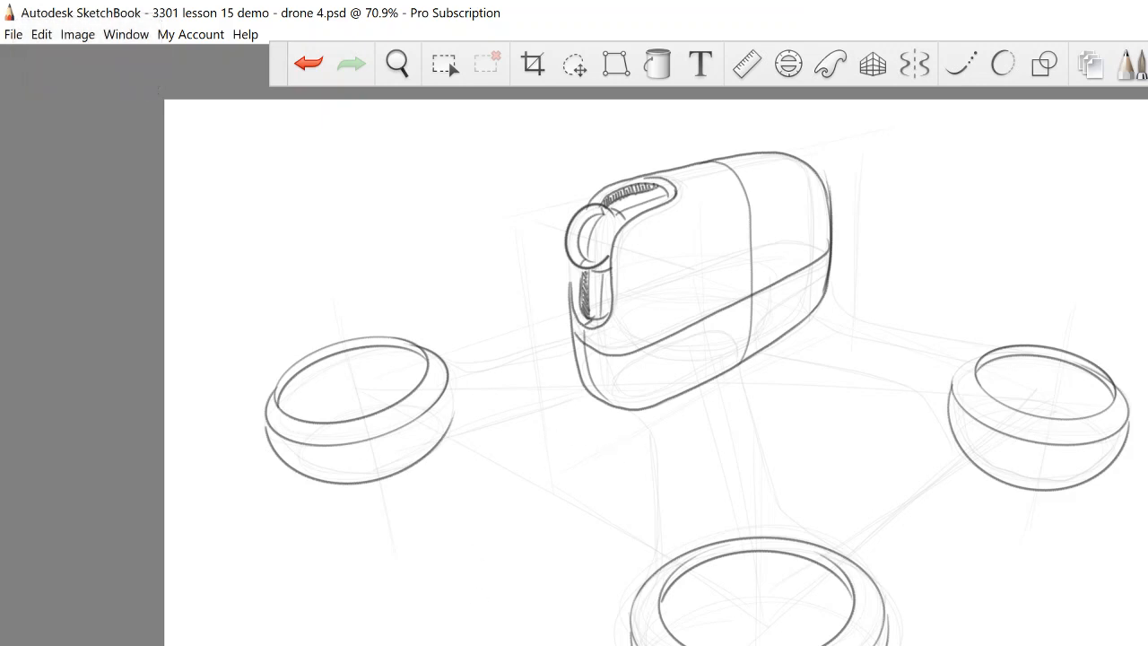
click(13, 34)
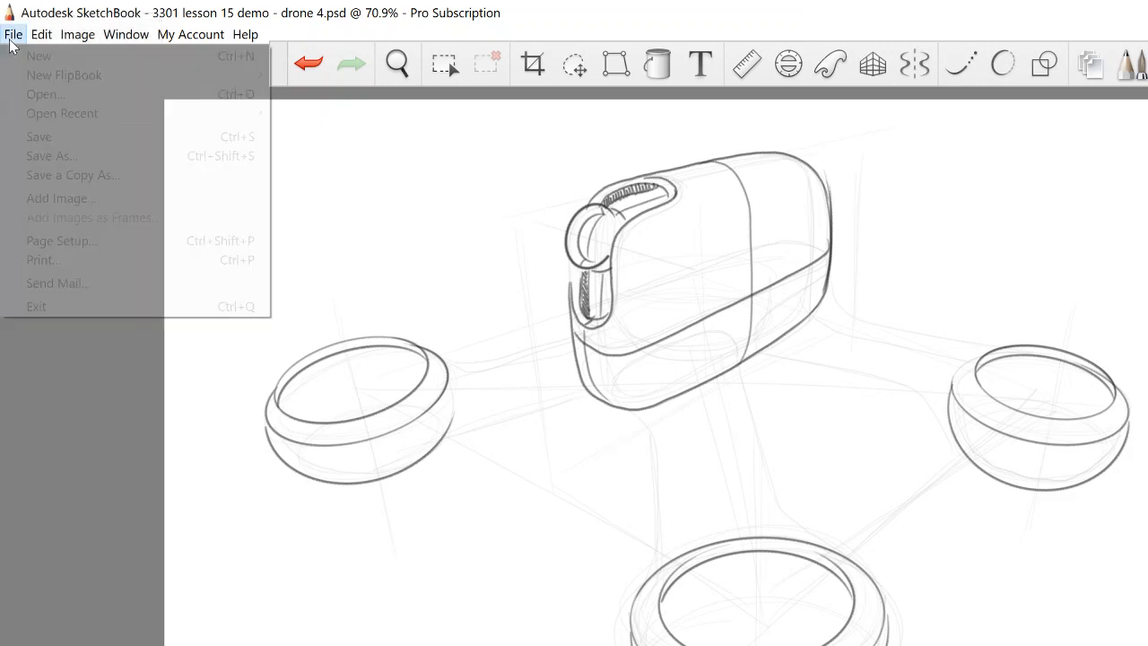
click(27, 136)
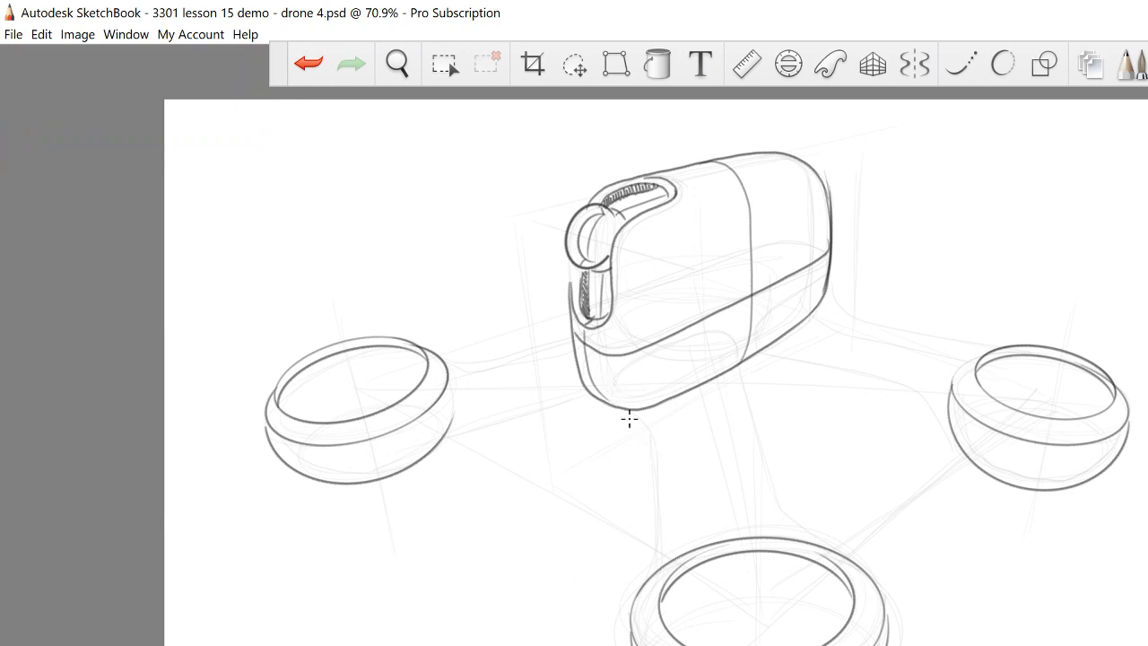
Trace both side contours of the front arm from the body's underside to the front ring, undoing the first short stroke.
drag(618, 403, 653, 448)
key(ctrl+z)
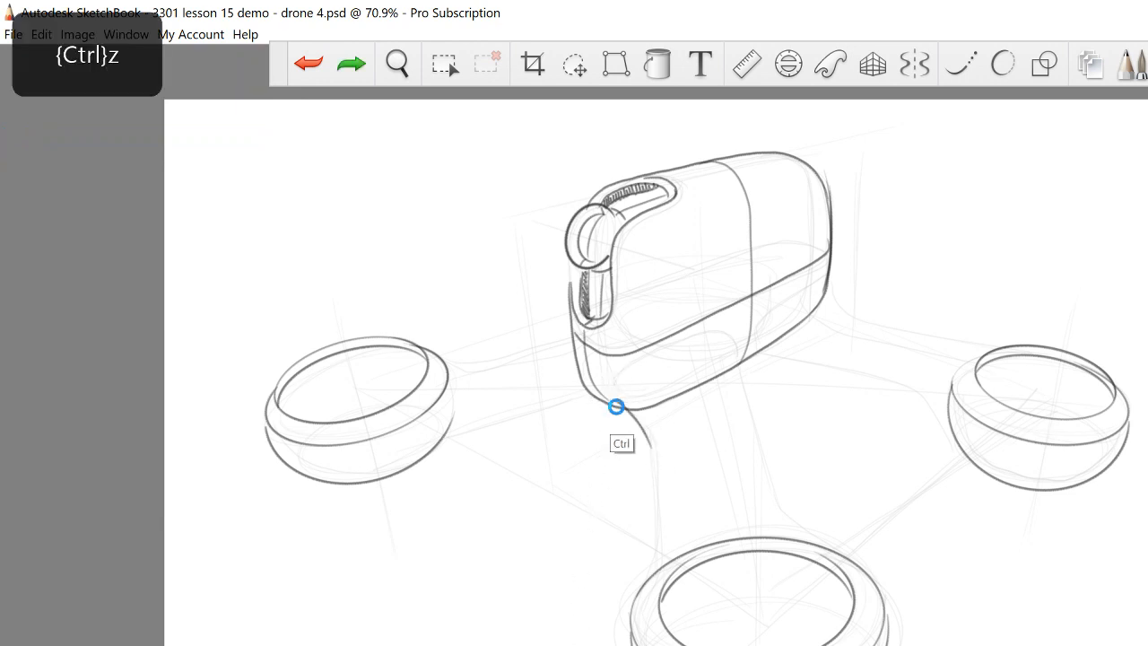
mouse_move(611, 395)
mouse_down()
mouse_move(630, 411)
mouse_move(656, 507)
mouse_move(652, 576)
mouse_up()
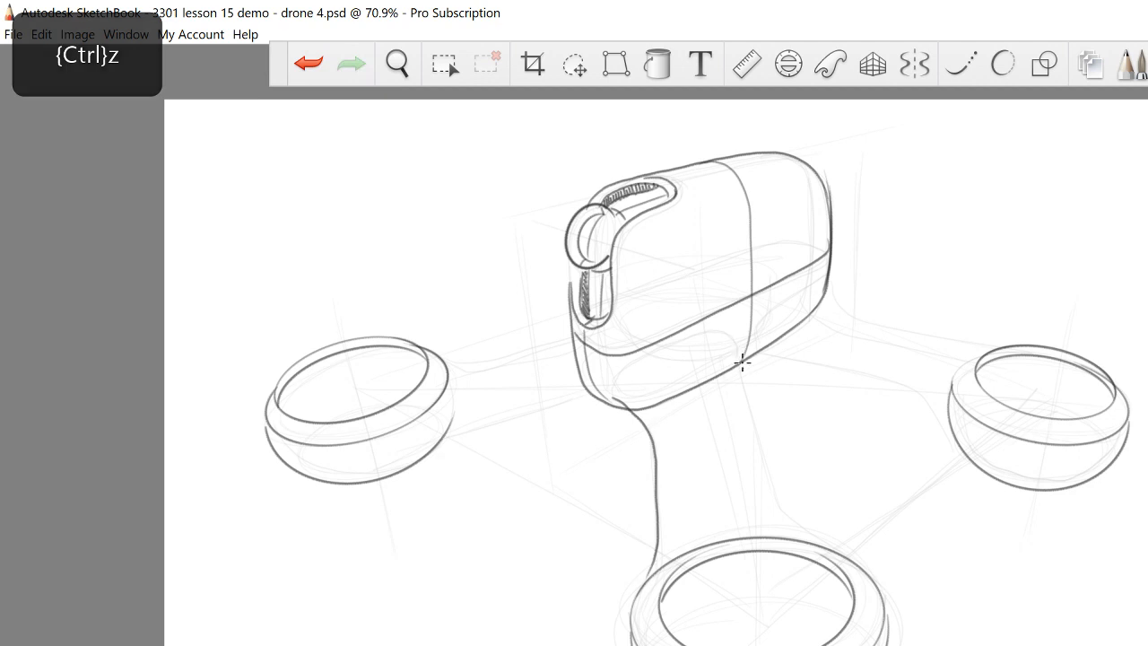
mouse_move(739, 352)
mouse_down()
mouse_move(779, 511)
mouse_move(843, 547)
mouse_up()
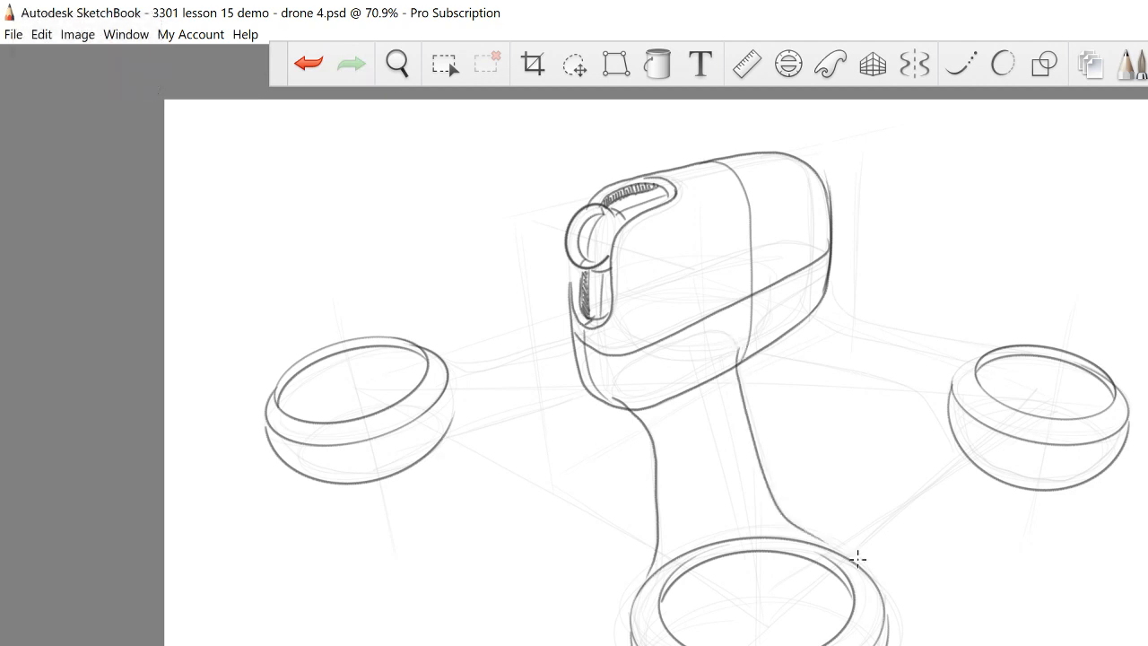
Trace the arched arm joints on the body's lower side, undoing two trial arcs, and the upper edge of the right arm.
mouse_move(612, 398)
mouse_down()
mouse_move(611, 376)
mouse_move(661, 349)
mouse_move(742, 330)
mouse_up()
key(ctrl+z)
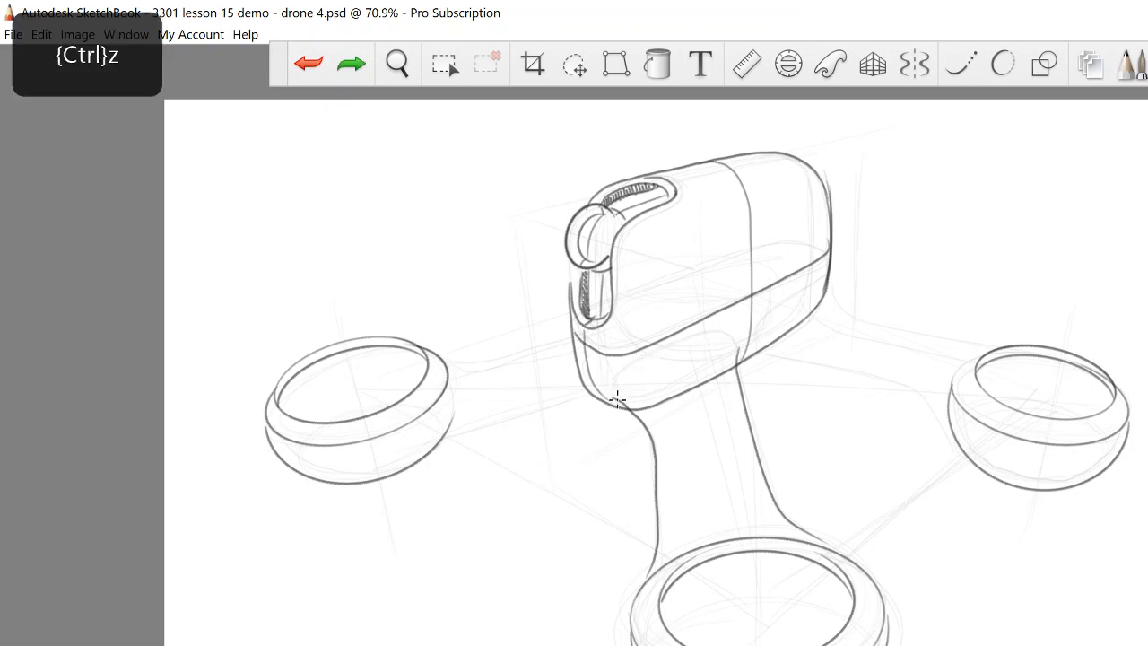
mouse_move(617, 400)
mouse_down()
mouse_move(628, 365)
mouse_move(744, 332)
mouse_up()
key(ctrl+z)
mouse_move(617, 403)
mouse_down()
mouse_move(637, 363)
mouse_move(745, 331)
mouse_move(754, 343)
mouse_move(825, 276)
mouse_move(827, 288)
mouse_move(1028, 338)
mouse_up()
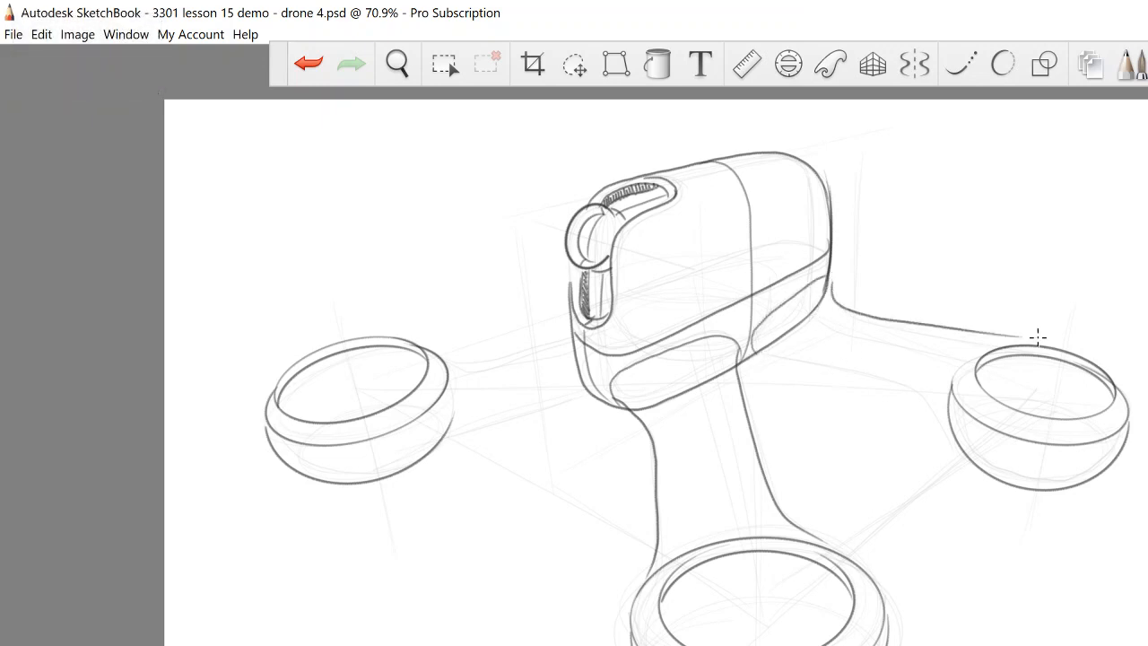
Redraw the right arm's upper edge from the body to the ring and trace its lower edge, undoing the trial strokes.
key(ctrl+z)
drag(829, 278, 1022, 353)
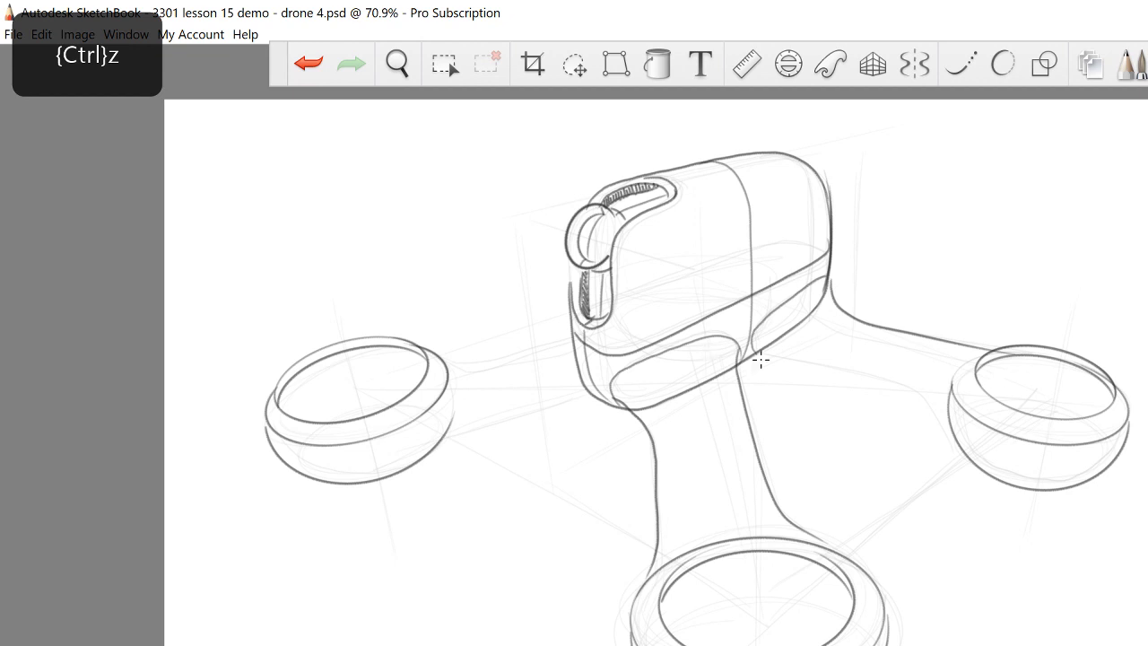
mouse_move(761, 360)
mouse_down()
mouse_move(822, 366)
mouse_move(938, 447)
mouse_up()
key(ctrl+z)
mouse_move(753, 355)
mouse_down()
mouse_move(825, 363)
mouse_move(980, 480)
mouse_up()
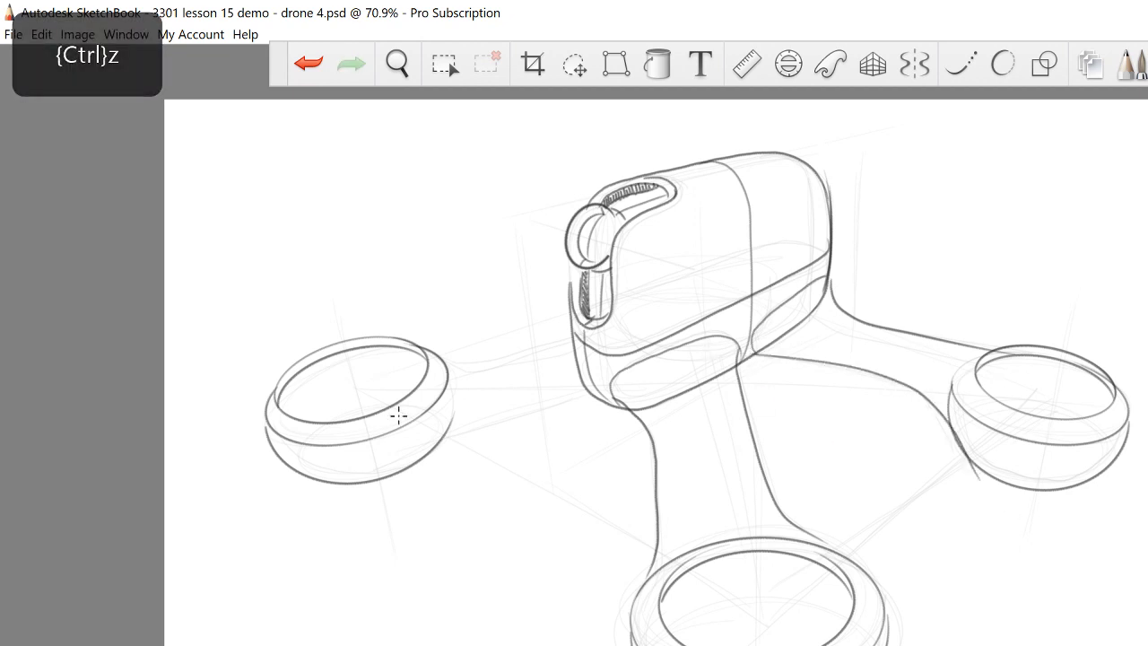
Trace the lower and upper edges of the left arm between its ring and the body, undoing a surplus stroke.
mouse_move(404, 462)
mouse_down()
mouse_move(464, 425)
mouse_move(588, 404)
mouse_move(544, 393)
mouse_move(400, 465)
mouse_up()
key(ctrl+z)
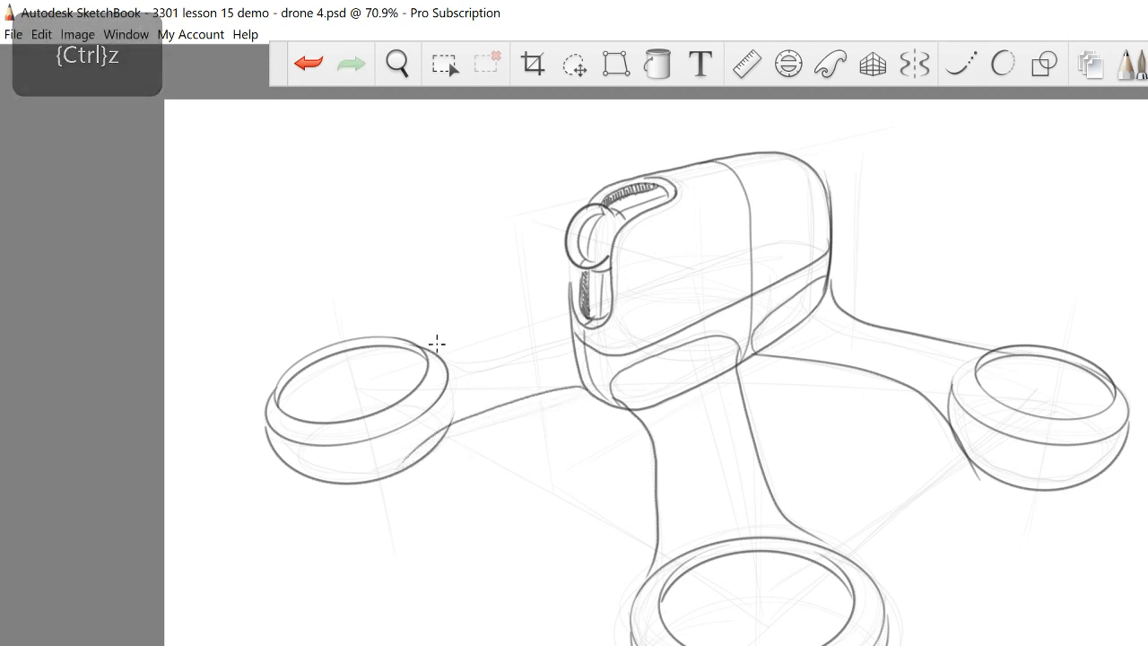
drag(438, 356, 574, 340)
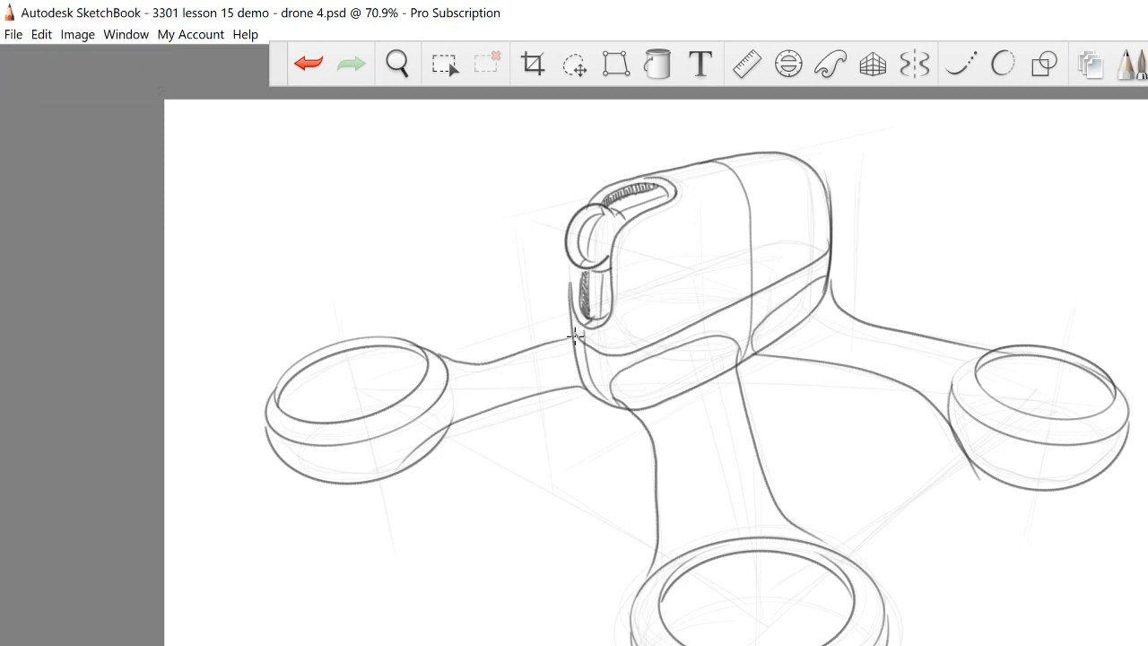
Draw the rounded arm ends wrapping onto the outer walls of the left and right rings, undoing misplaced strokes.
drag(395, 439, 395, 471)
key(ctrl+z)
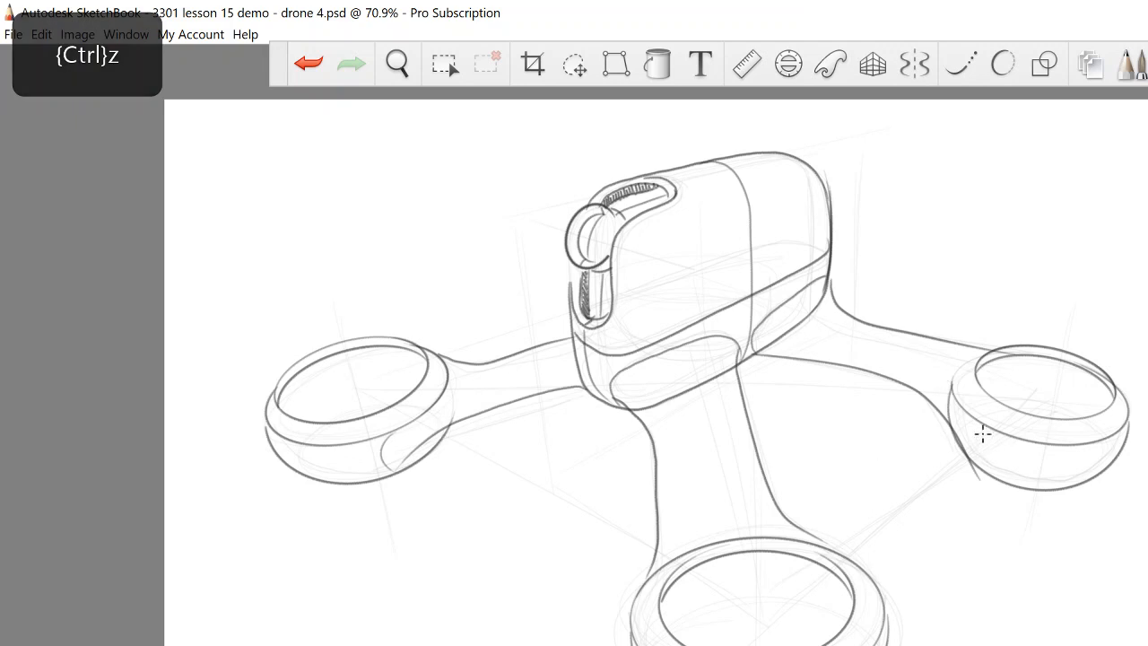
drag(975, 465, 998, 438)
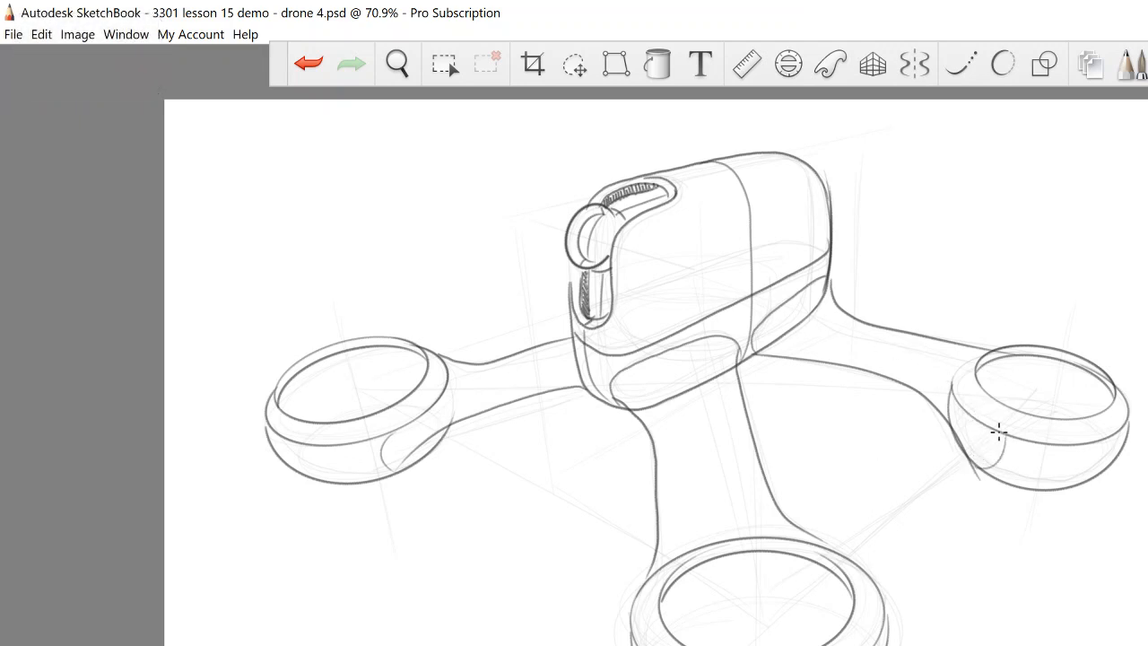
key(ctrl+z)
Retrace the body's front edge just below the lens ring, undoing surplus strokes.
drag(570, 272, 569, 259)
key(ctrl+z)
key(ctrl+z)
Draw a rounded recess in the body's top edge behind the lens slot and contour its inner edge, undoing surplus strokes.
drag(707, 190, 764, 176)
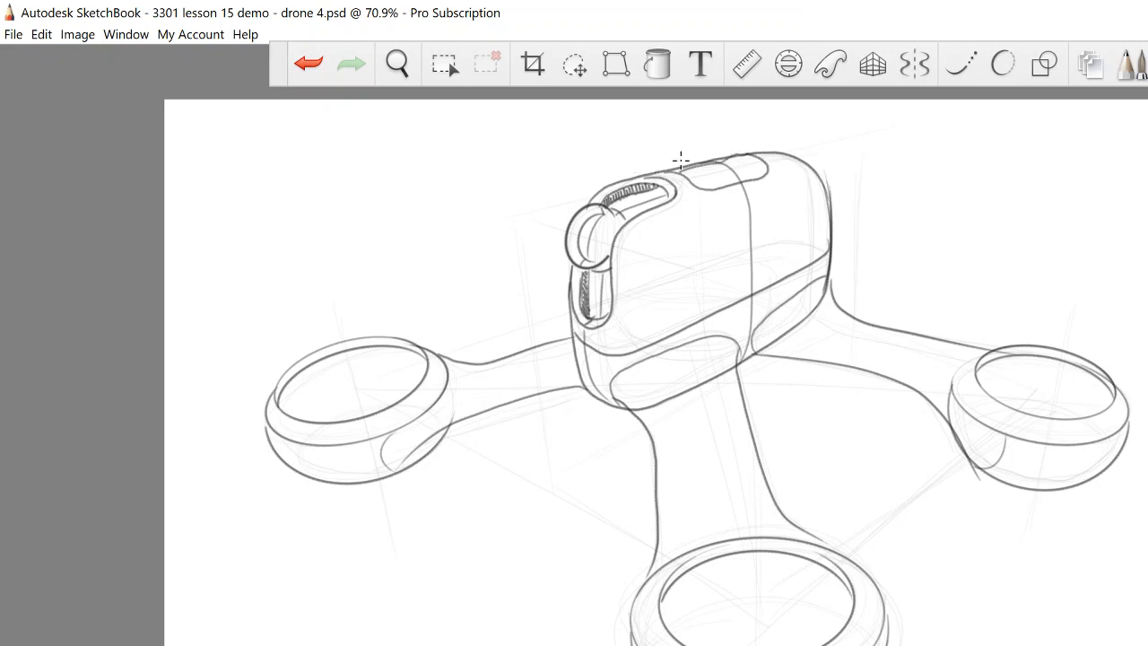
drag(727, 167, 764, 176)
key(ctrl+z)
key(ctrl+z)
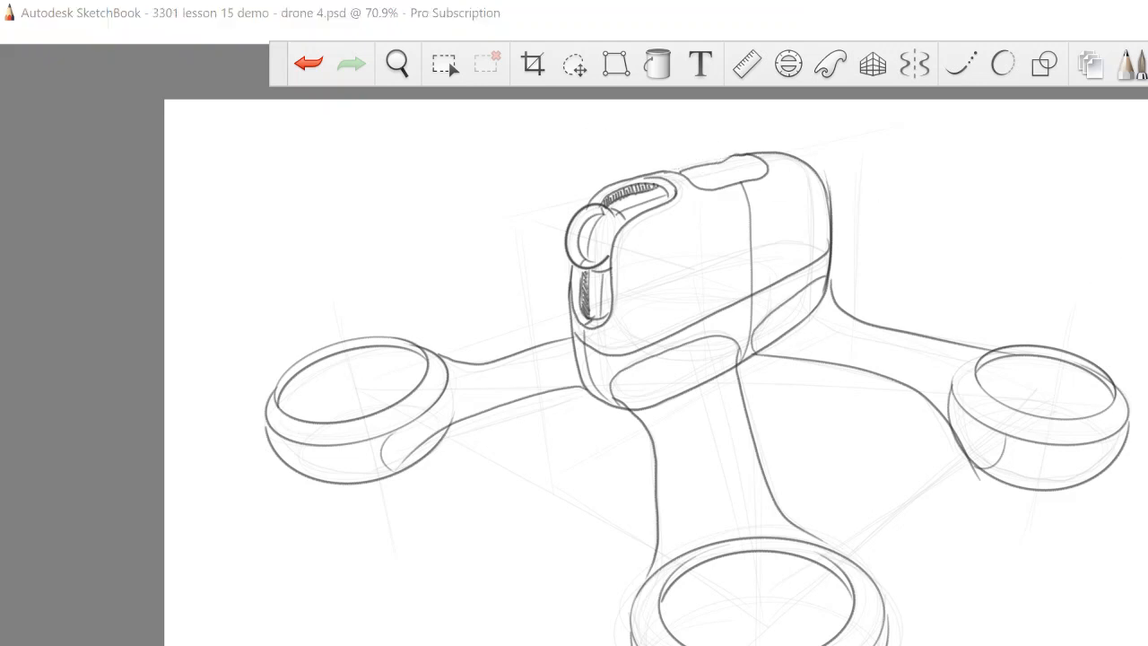
Refine the recess on top of the drone body with an inner edge line and contour strokes.
mouse_move(741, 183)
mouse_down()
mouse_move(680, 169)
mouse_move(719, 173)
mouse_move(745, 157)
mouse_move(689, 186)
mouse_up()
key(ctrl+z)
key(ctrl+z)
key(ctrl+z)
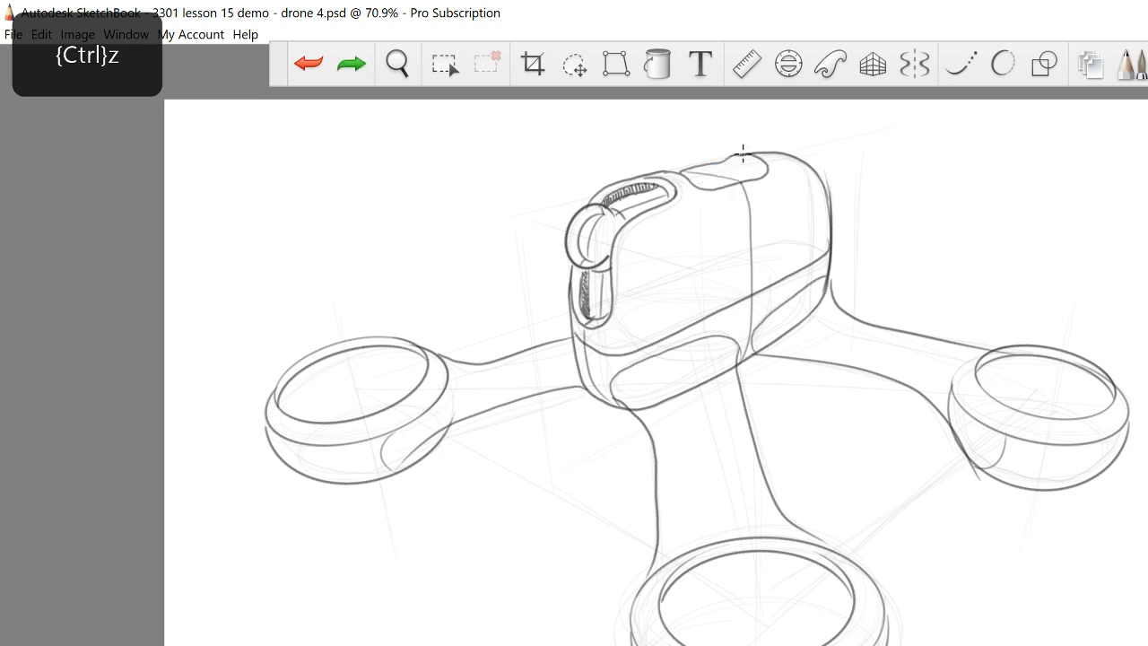
drag(746, 151, 689, 176)
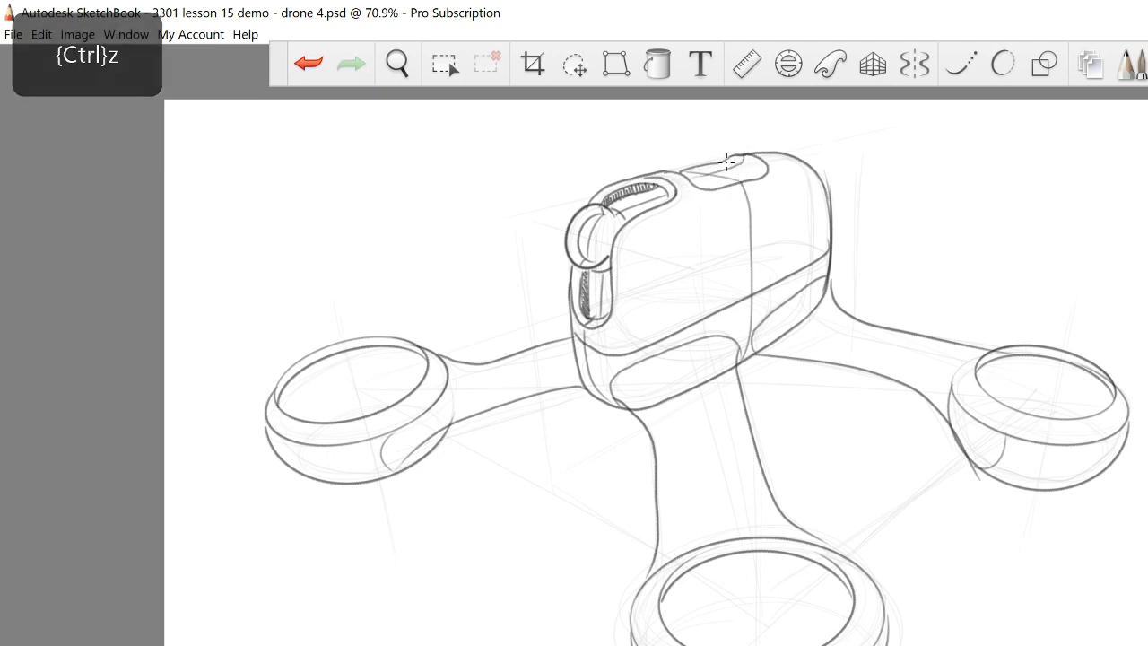
mouse_move(764, 166)
mouse_down()
mouse_move(725, 164)
mouse_move(767, 170)
mouse_up()
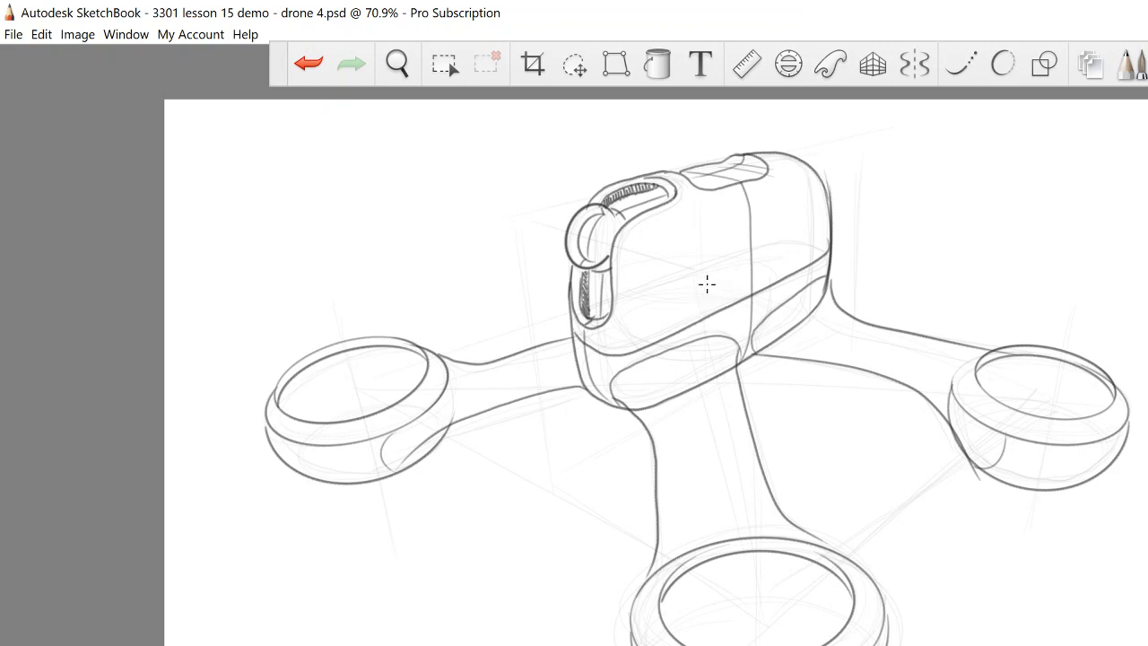
drag(718, 282, 777, 255)
drag(732, 288, 779, 258)
key(ctrl+z)
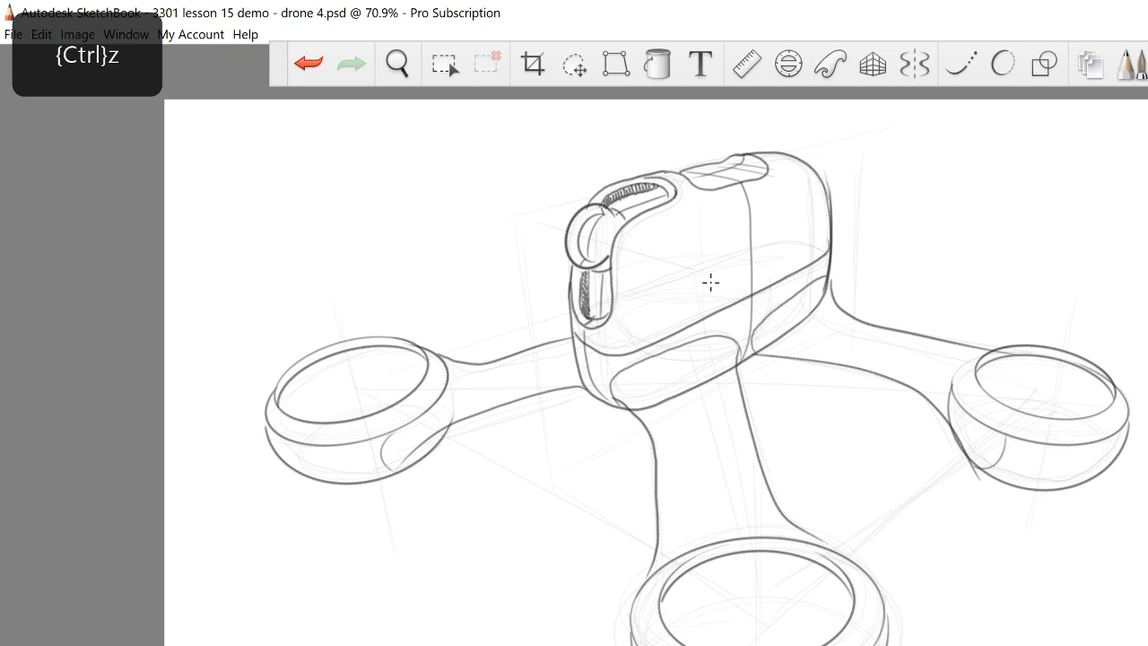
drag(709, 282, 737, 271)
key(ctrl+z)
Draw two slightly curved lines running down the body's side from both ends of the top recess.
drag(771, 176, 770, 517)
key(ctrl+z)
drag(762, 165, 781, 280)
drag(695, 189, 707, 373)
key(ctrl+z)
drag(699, 188, 713, 330)
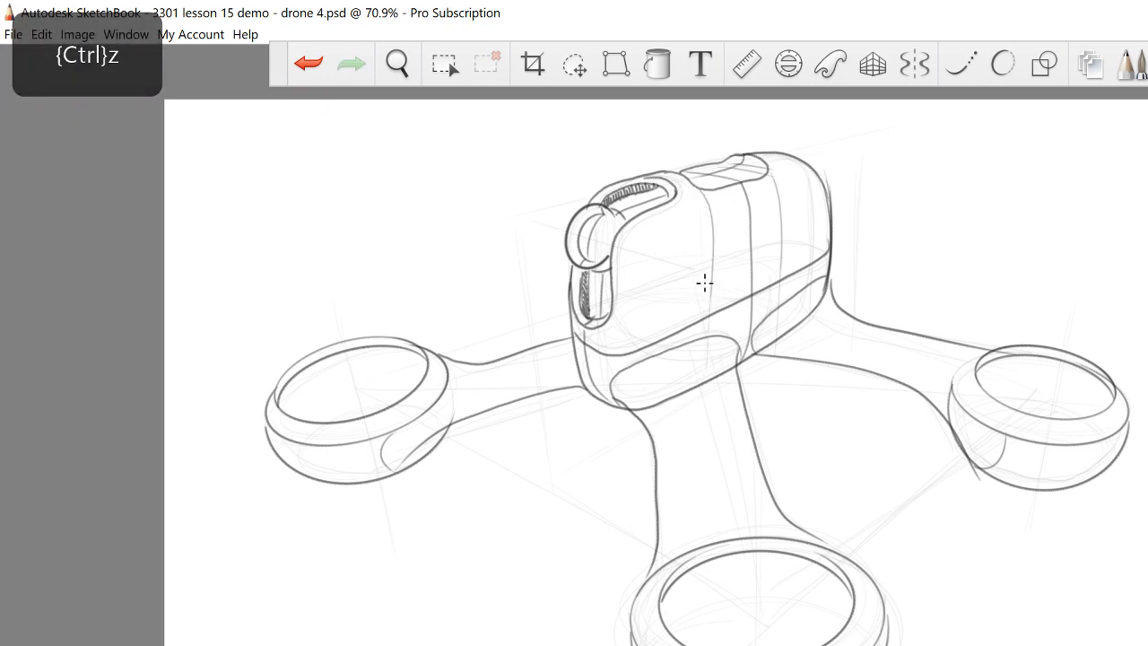
Draw the side panel's slanted lower edge between the two lines, with a small rounded notch at each end.
mouse_move(711, 283)
mouse_down()
mouse_move(782, 247)
mouse_move(719, 294)
mouse_move(782, 262)
mouse_up()
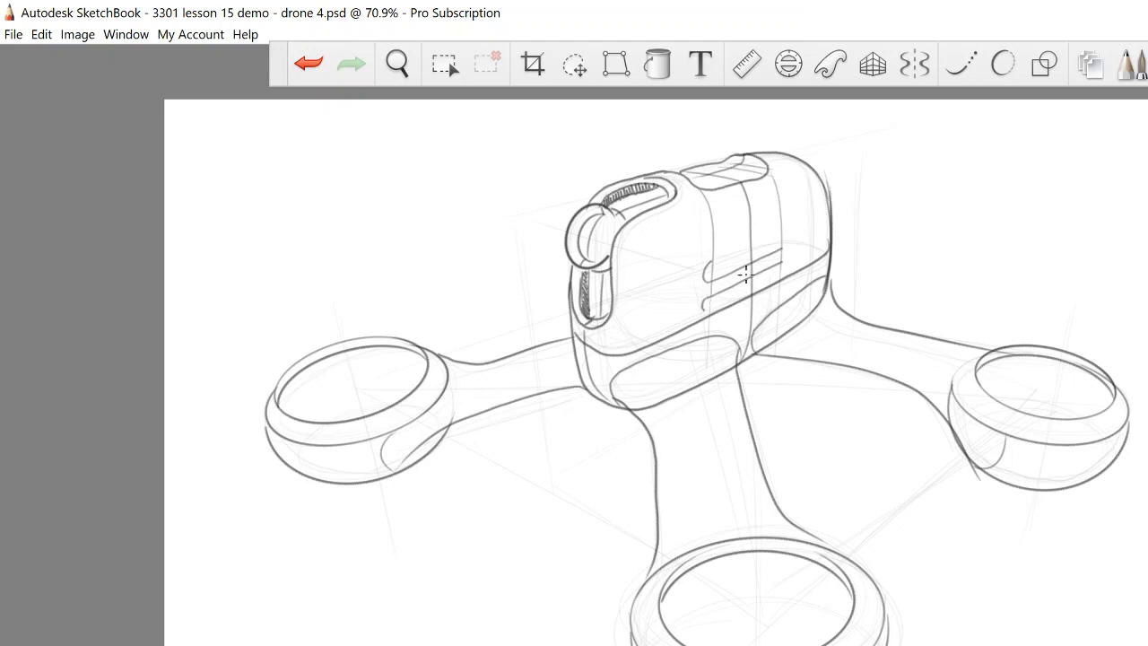
drag(780, 261, 785, 271)
key(ctrl+z)
Try to sketch a landing leg's curved edge beneath the body, to the right of the front arm.
drag(781, 355, 777, 405)
key(ctrl+z)
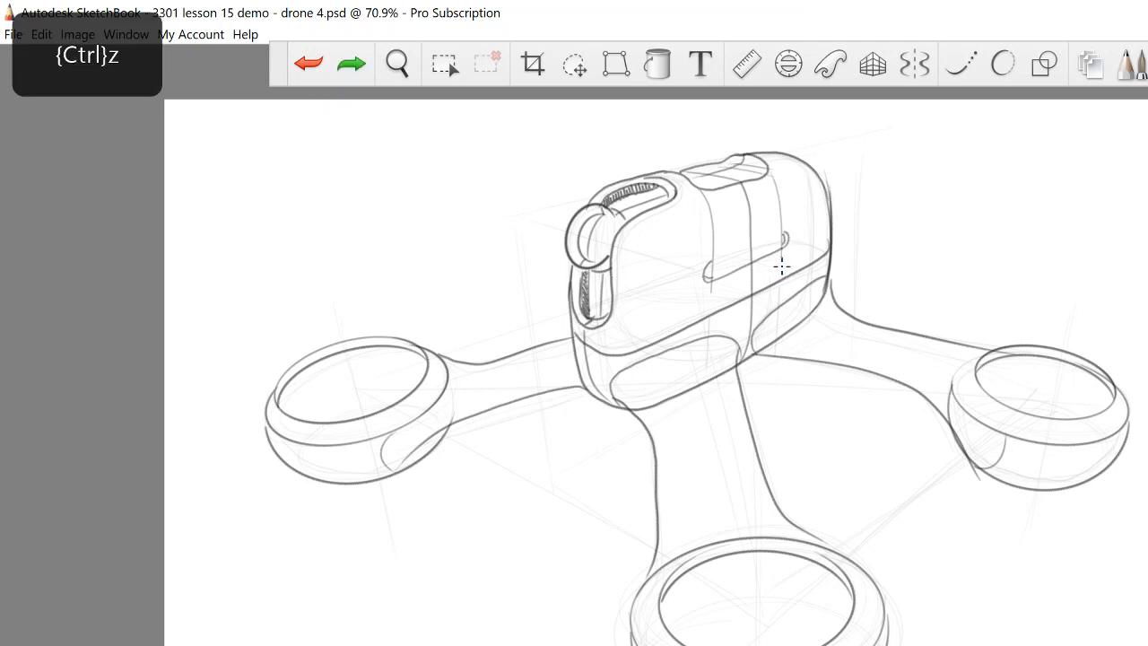
drag(780, 309, 769, 444)
key(ctrl+z)
drag(780, 357, 770, 427)
key(ctrl+z)
drag(779, 358, 758, 421)
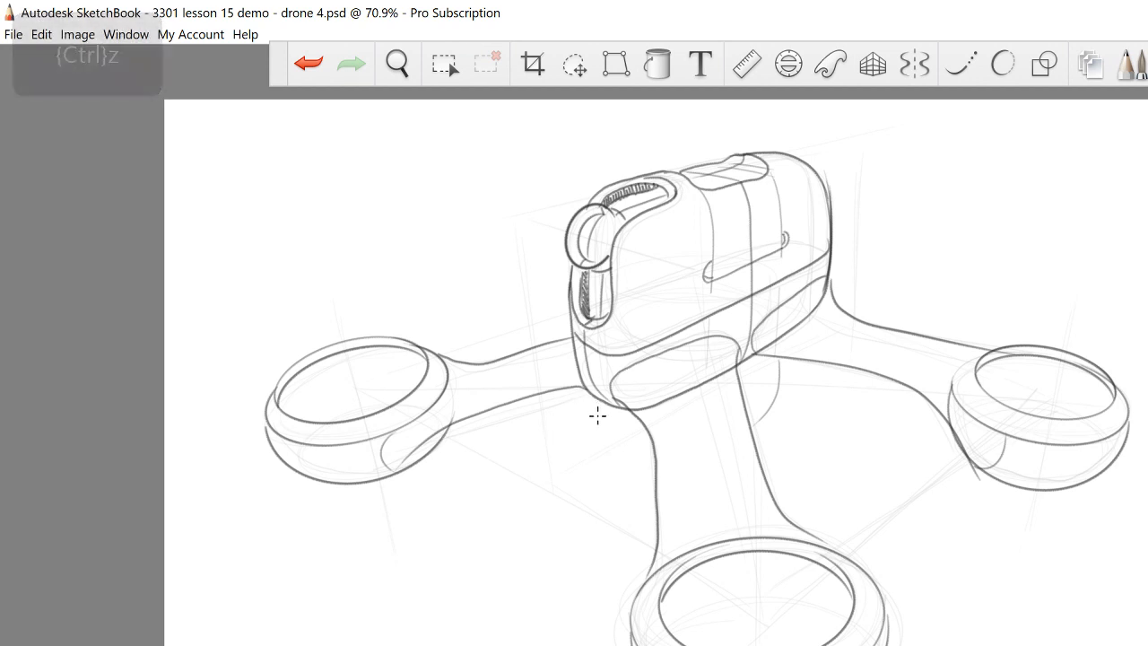
Try a long landing leg to the left of the front arm, and undo the leg strokes on both sides.
mouse_move(597, 409)
mouse_down()
mouse_move(601, 499)
mouse_move(660, 502)
mouse_up()
key(ctrl+z)
key(ctrl+z)
mouse_move(598, 411)
mouse_down()
mouse_move(602, 478)
mouse_move(647, 496)
mouse_up()
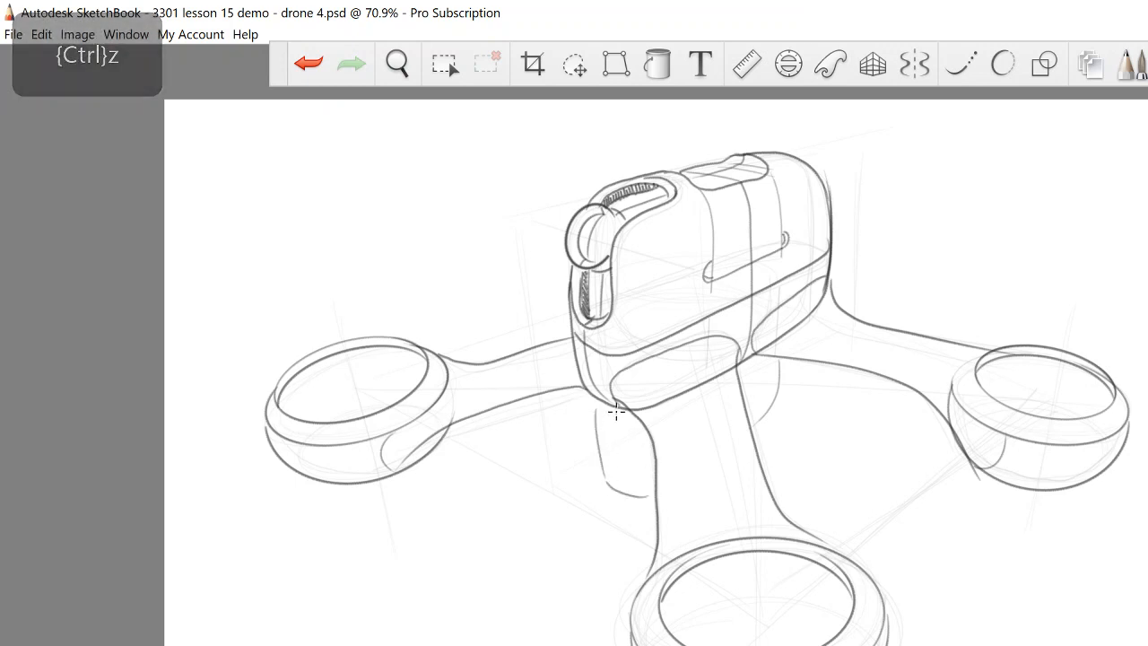
drag(617, 412, 635, 491)
key(ctrl+z)
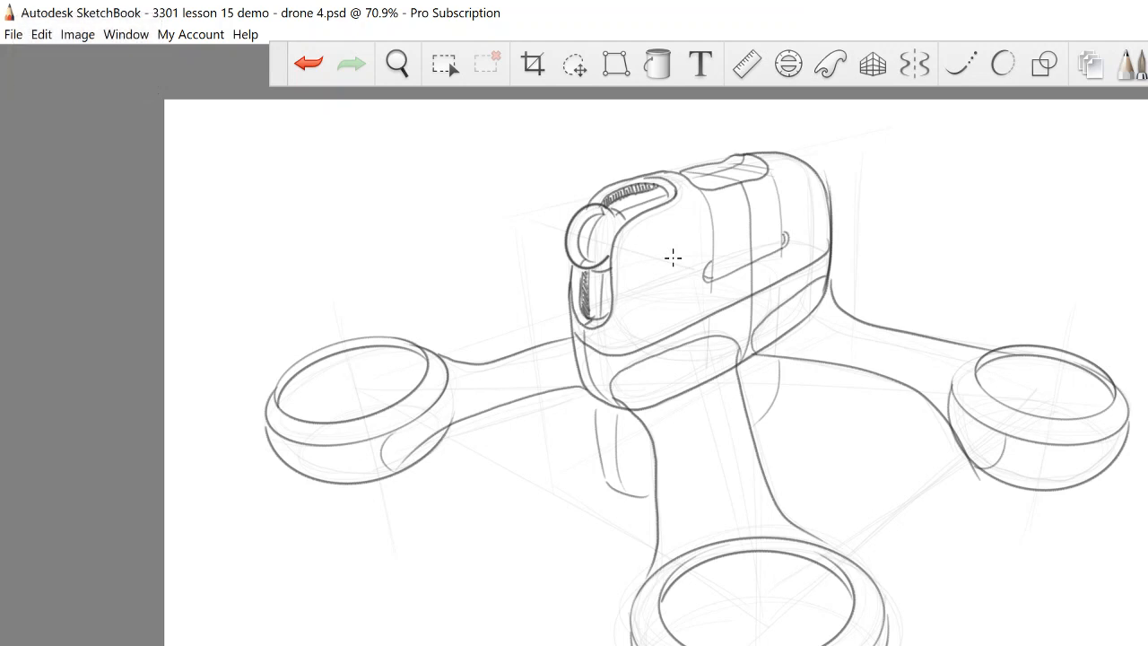
key(ctrl+z)
key(ctrl+z)
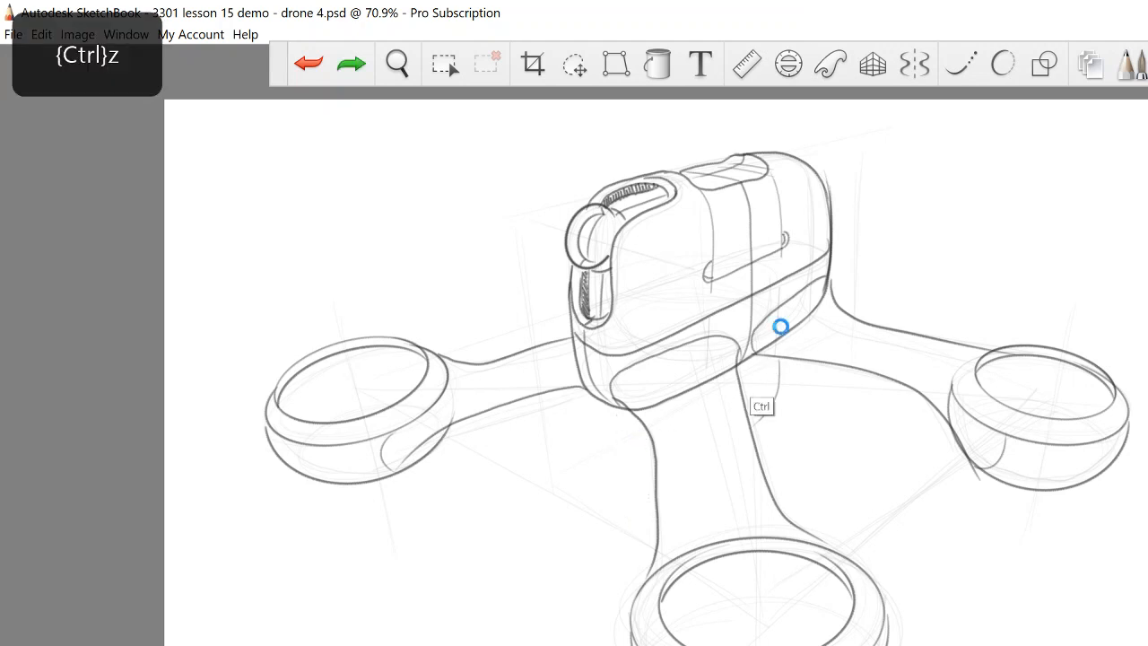
key(ctrl+z)
Draw the landing leg to the right of the front arm, with a curved outer facet.
drag(777, 356, 772, 416)
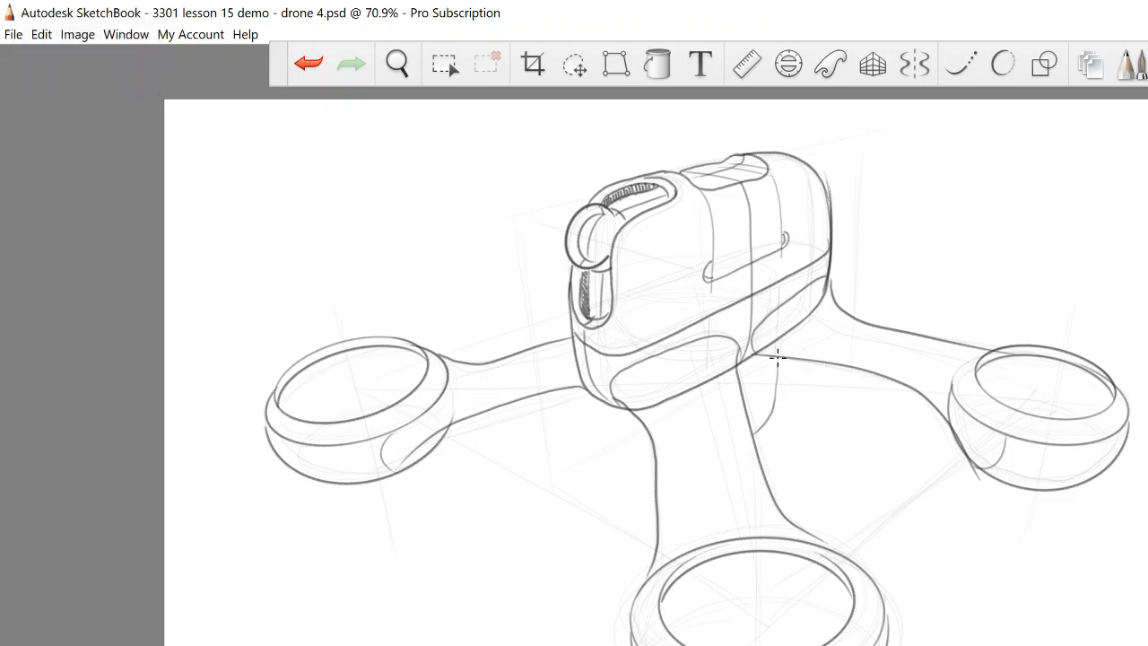
mouse_move(777, 357)
mouse_down()
mouse_move(772, 416)
mouse_move(805, 367)
mouse_up()
drag(774, 405, 803, 371)
Draw a short rounded landing leg to the left of the front arm, with contour lines down its length.
drag(602, 400, 609, 460)
key(ctrl+z)
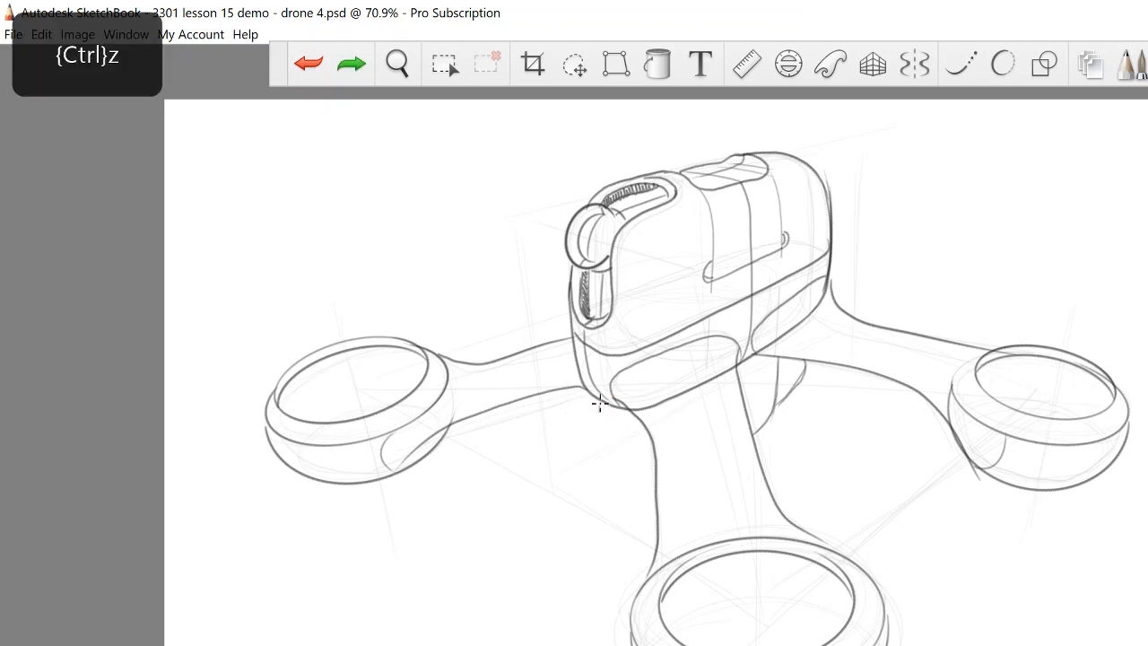
mouse_move(599, 405)
mouse_down()
mouse_move(610, 473)
mouse_move(647, 476)
mouse_up()
key(ctrl+z)
drag(617, 426, 634, 474)
key(ctrl+z)
mouse_move(602, 400)
mouse_down()
mouse_move(617, 406)
mouse_move(625, 476)
mouse_move(656, 470)
mouse_up()
drag(632, 415, 646, 483)
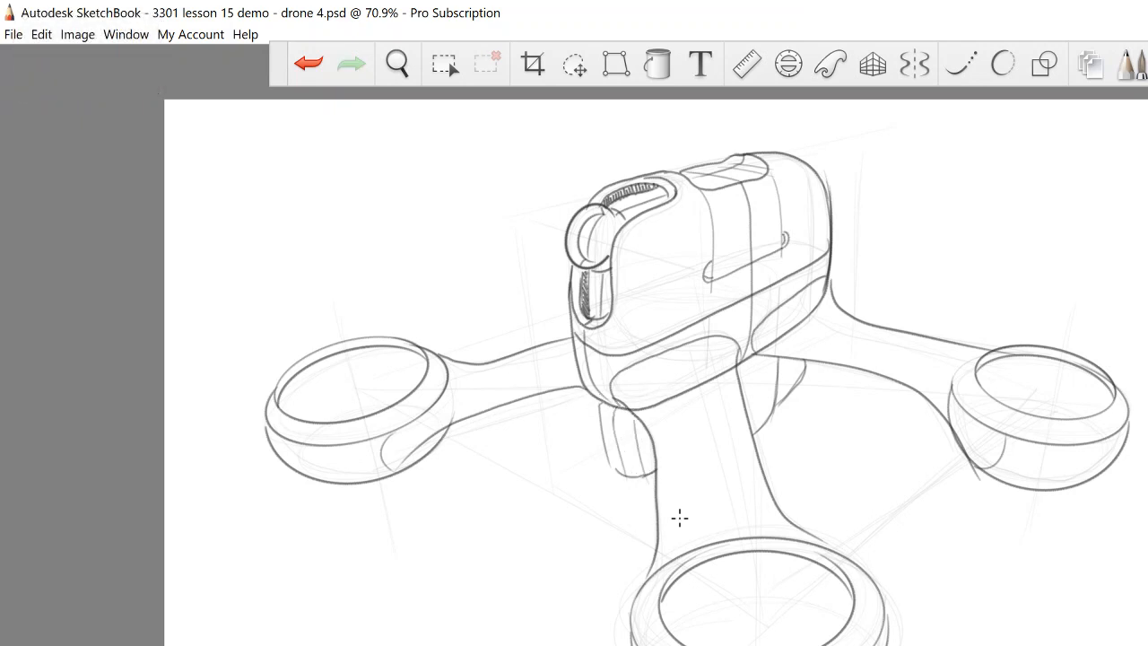
key(ctrl+z)
drag(632, 411, 645, 476)
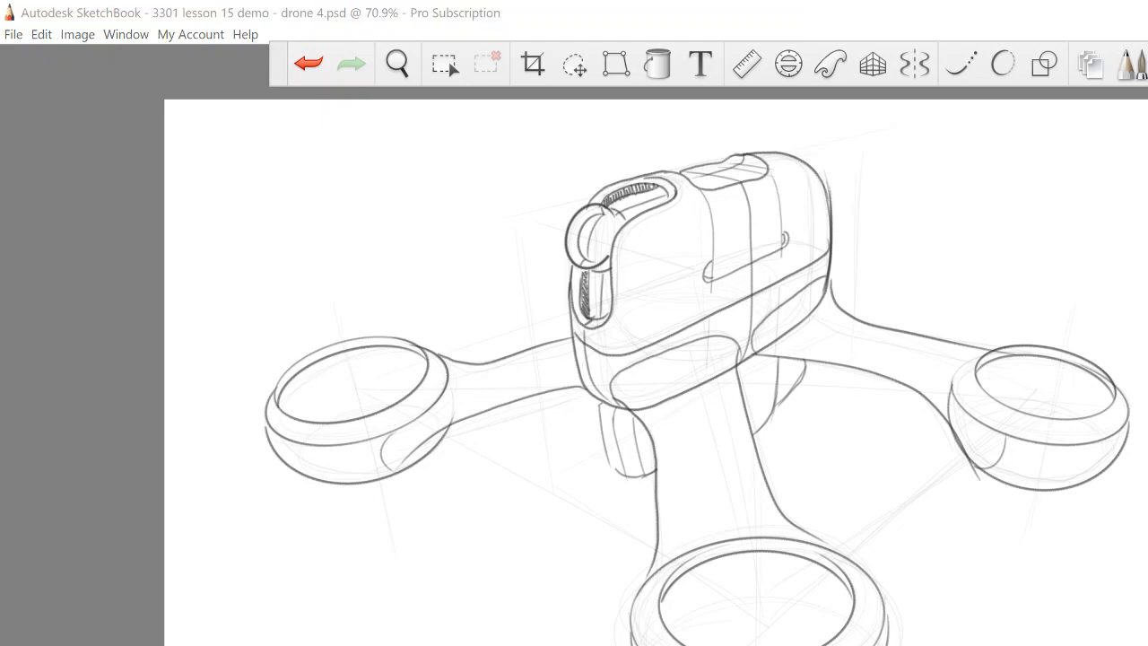
Draw the panel's far edge across the top recess and darken its two edges down the body's side.
drag(709, 160, 777, 174)
key(ctrl+z)
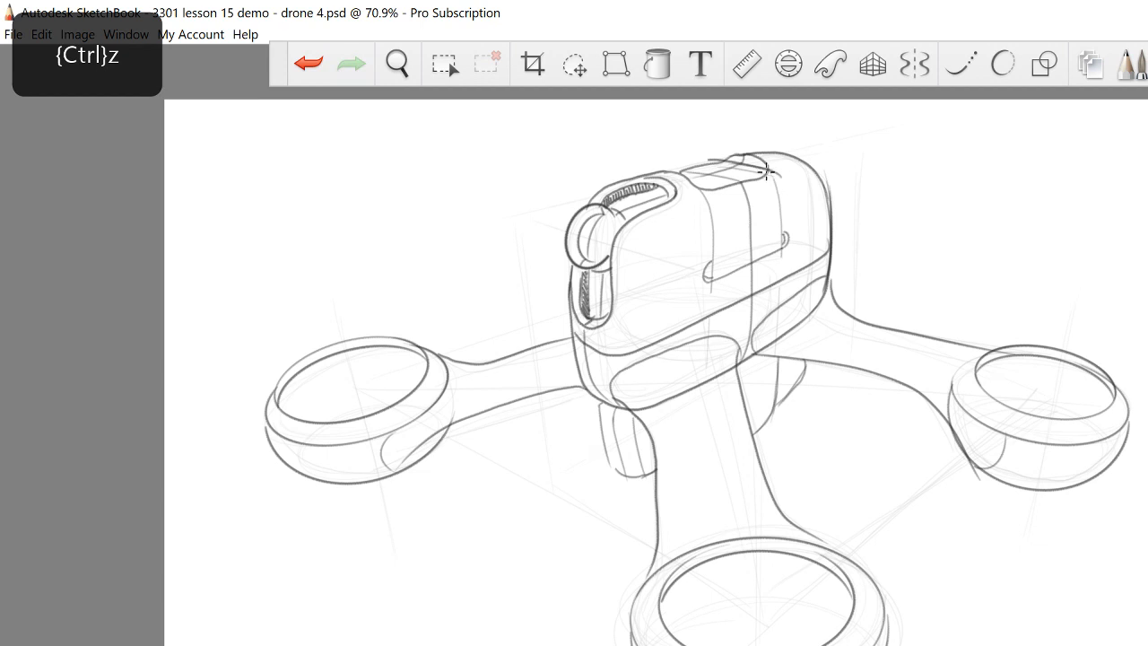
key(ctrl+z)
drag(772, 175, 783, 244)
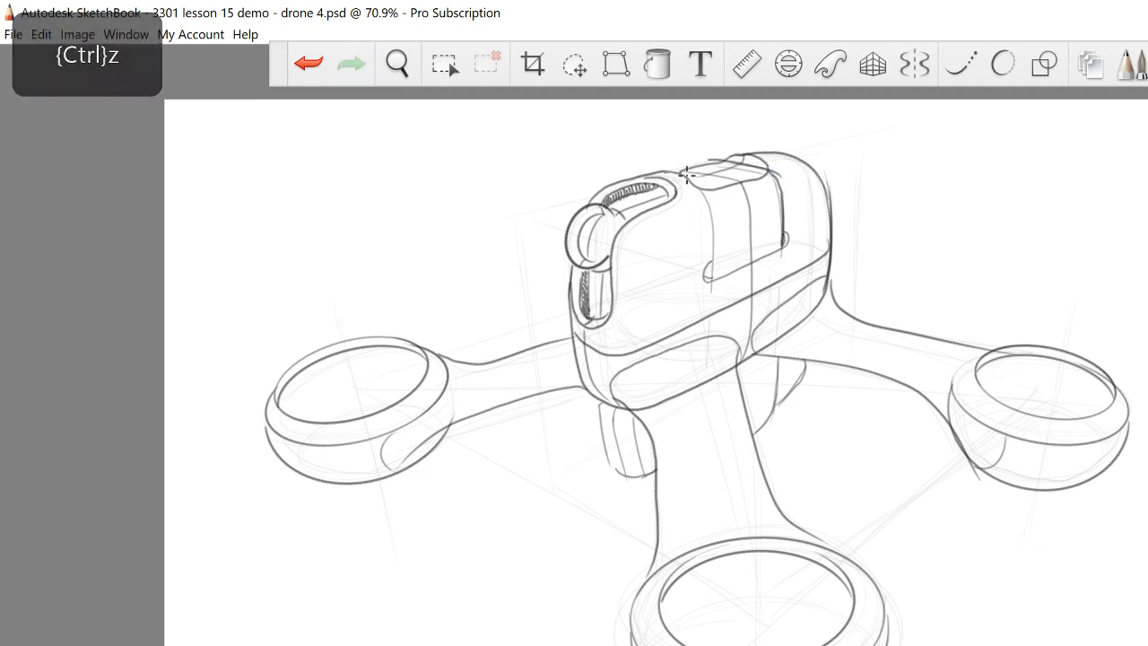
drag(697, 190, 714, 273)
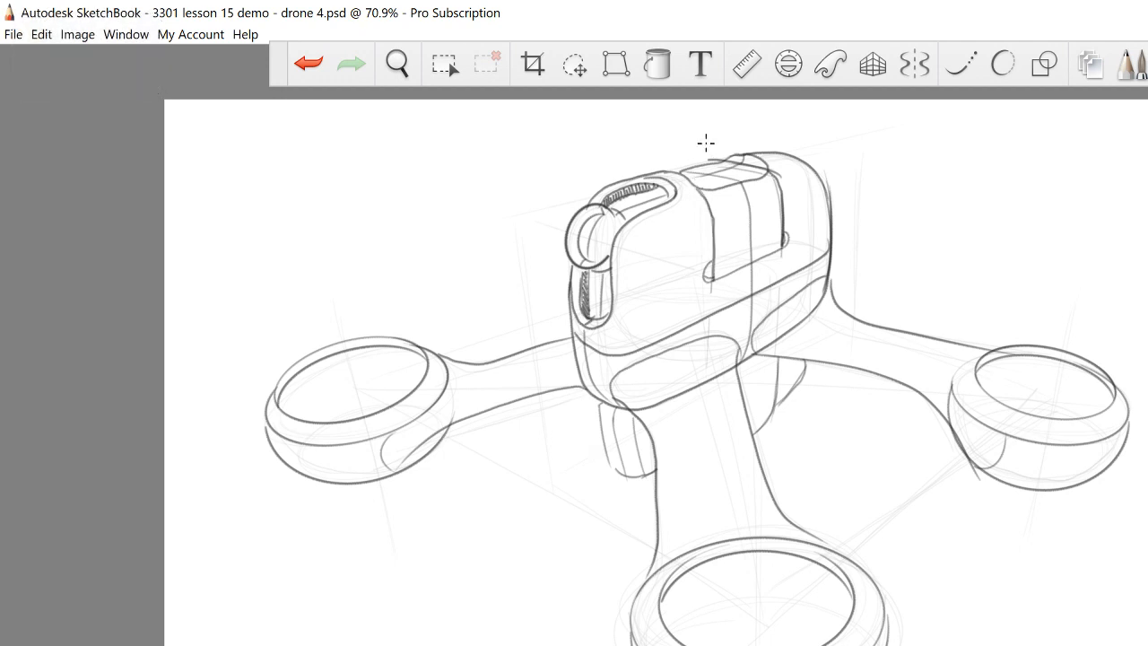
mouse_move(697, 184)
mouse_down()
mouse_move(715, 205)
mouse_move(722, 276)
mouse_up()
key(ctrl+z)
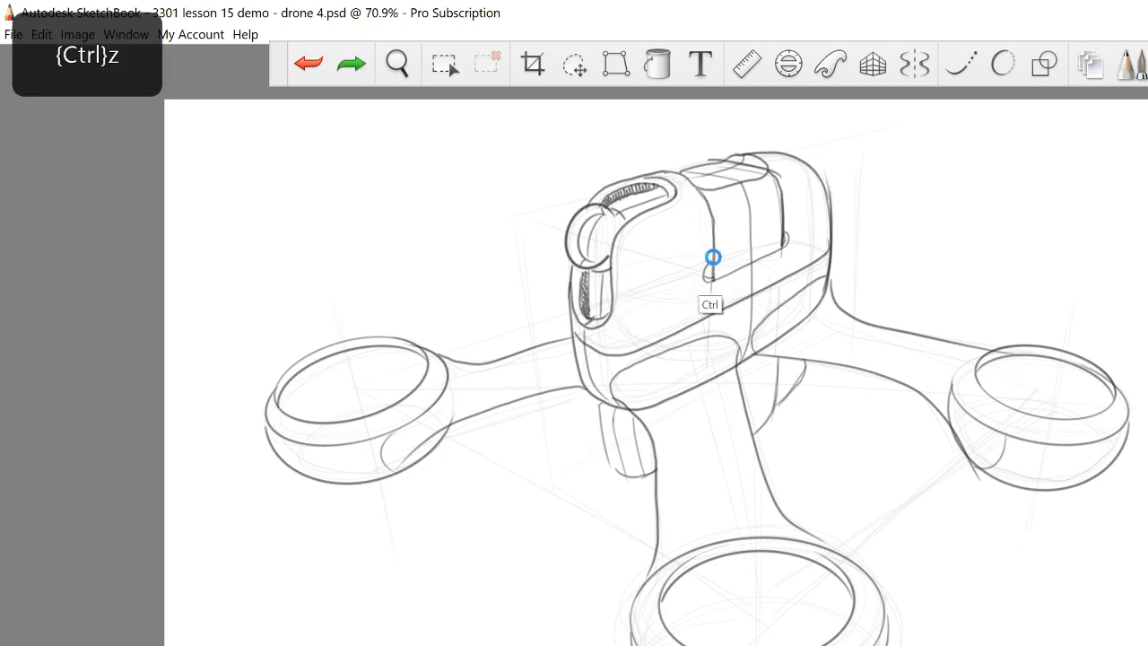
drag(696, 184, 721, 276)
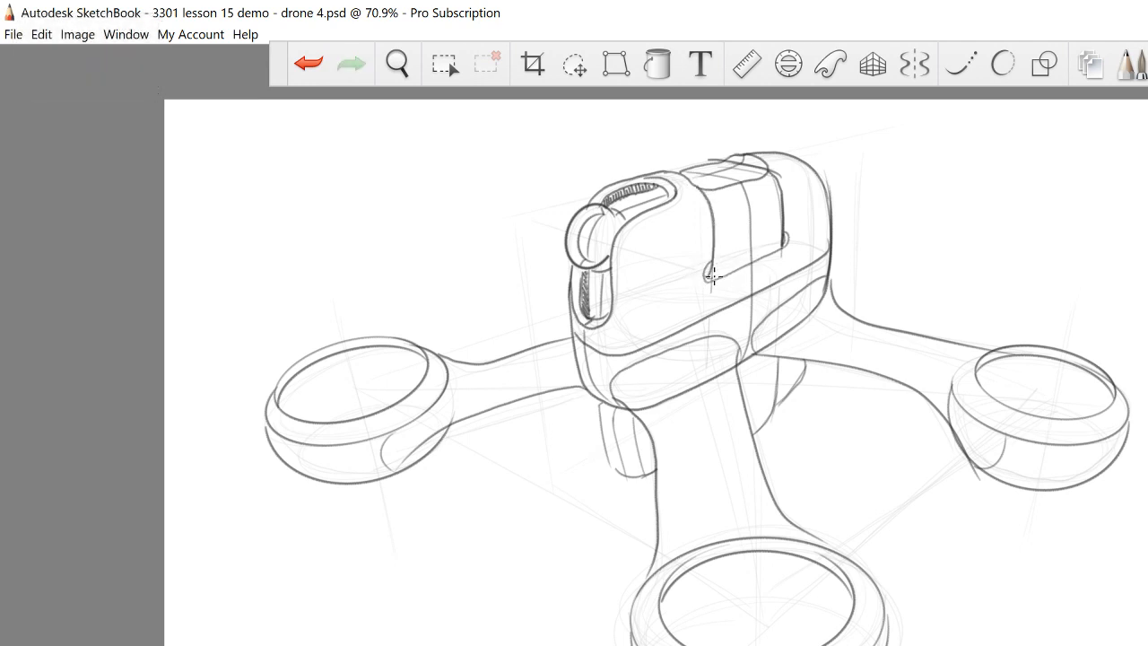
Add thickness lines along the side panel's left and lower edges.
mouse_move(710, 278)
mouse_down()
mouse_move(719, 220)
mouse_move(693, 161)
mouse_up()
drag(712, 276, 781, 244)
key(ctrl+z)
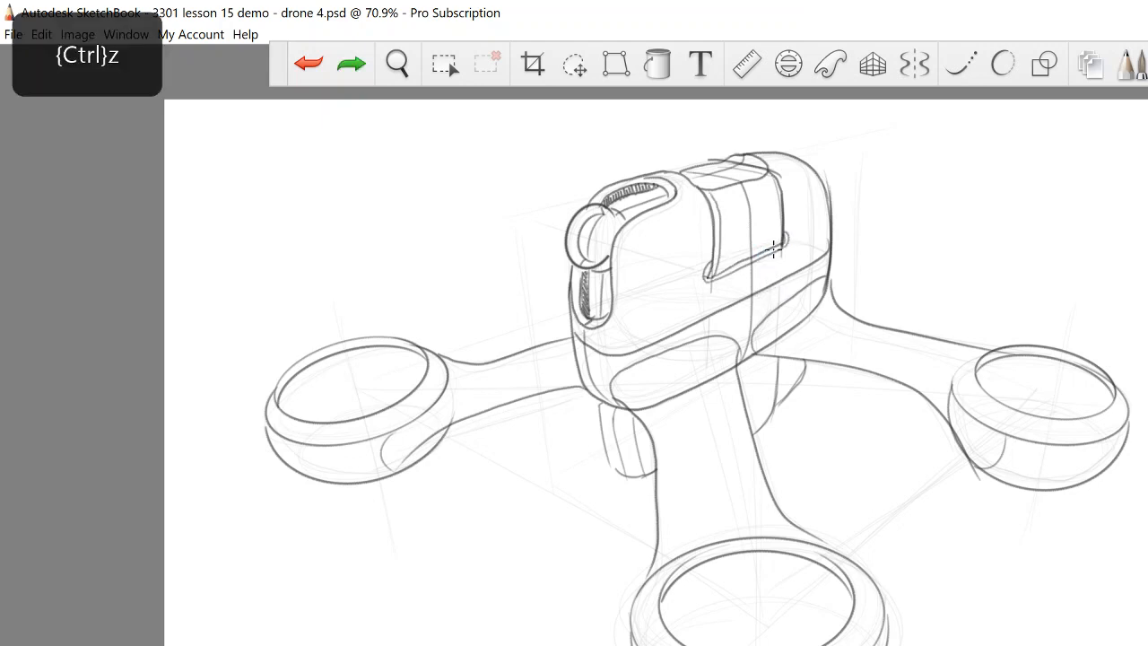
mouse_move(782, 244)
mouse_down()
mouse_move(719, 282)
mouse_move(783, 244)
mouse_move(726, 279)
mouse_move(766, 233)
mouse_move(712, 277)
mouse_move(782, 247)
mouse_up()
key(ctrl+z)
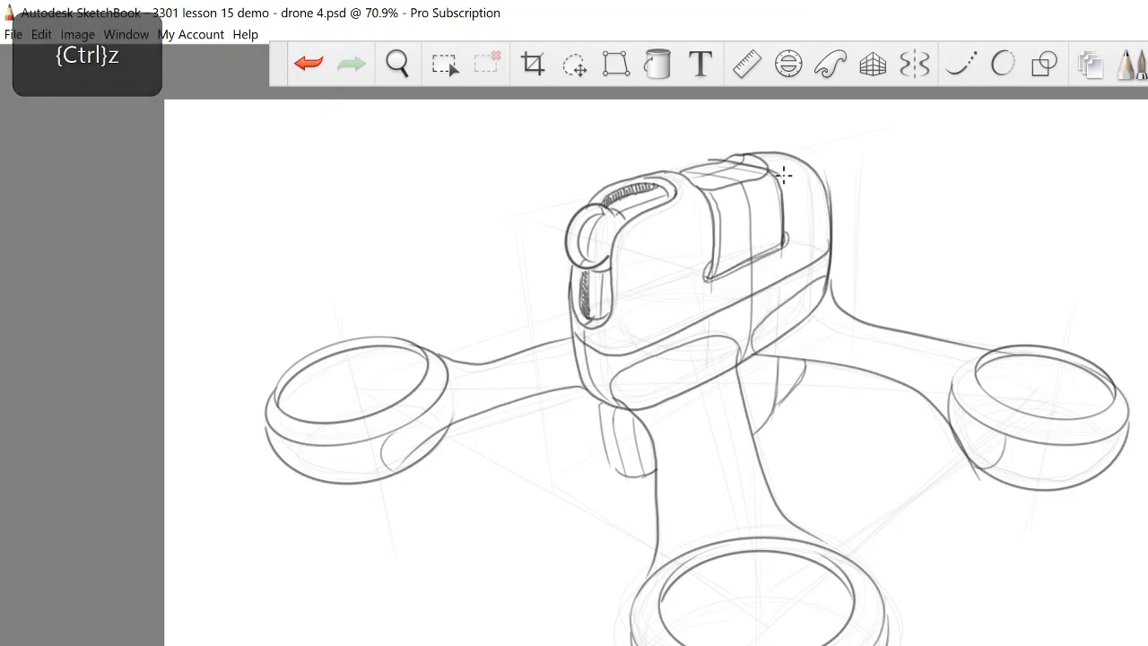
key(ctrl+z)
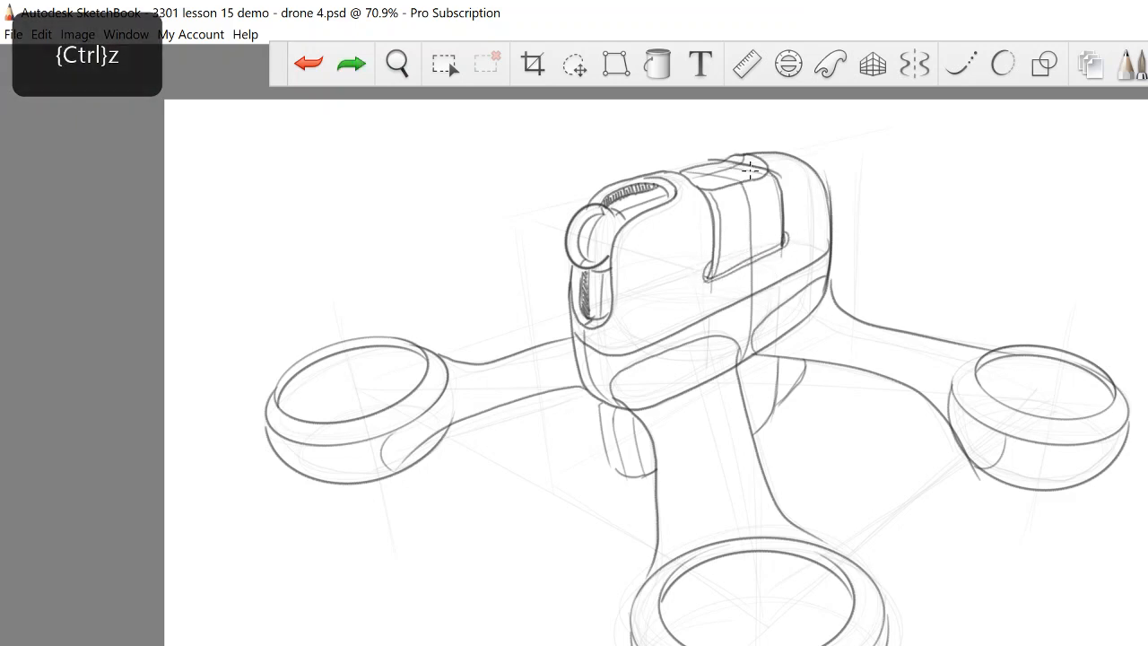
Darken the body's top outline at the panel and the inner edge of the right landing leg.
mouse_move(668, 170)
mouse_down()
mouse_move(708, 161)
mouse_move(676, 171)
mouse_up()
mouse_move(756, 172)
mouse_down()
mouse_move(717, 160)
mouse_move(767, 172)
mouse_up()
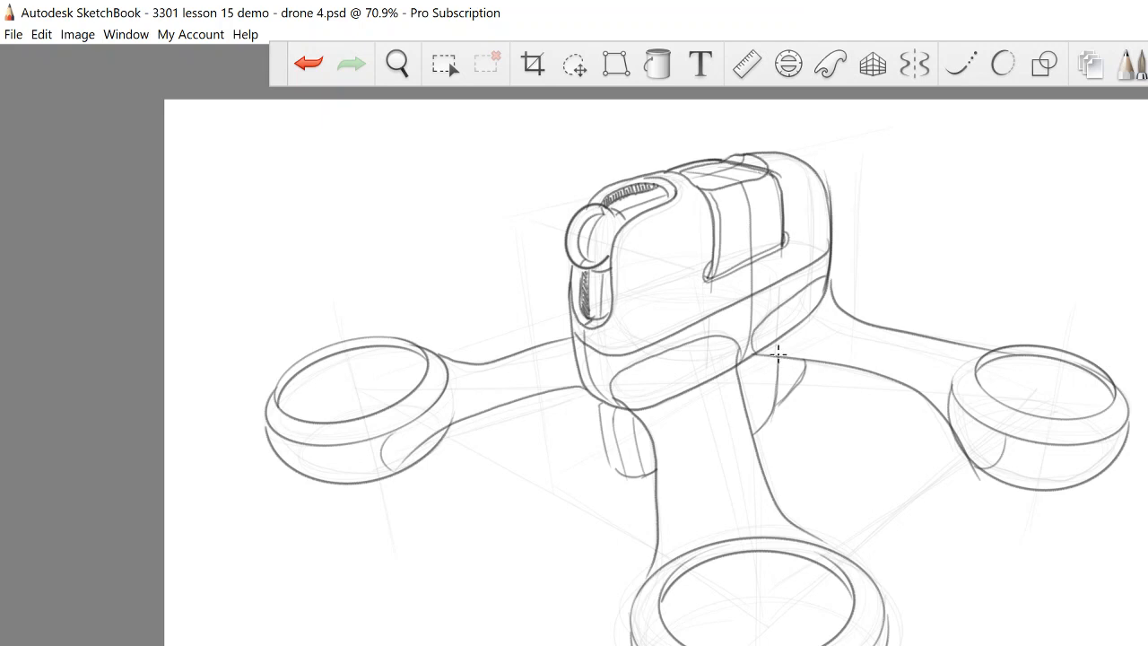
drag(778, 353, 759, 437)
Draw the right edge of the rear arm, curving up and back from the body's top outline.
drag(667, 169, 618, 122)
key(ctrl+z)
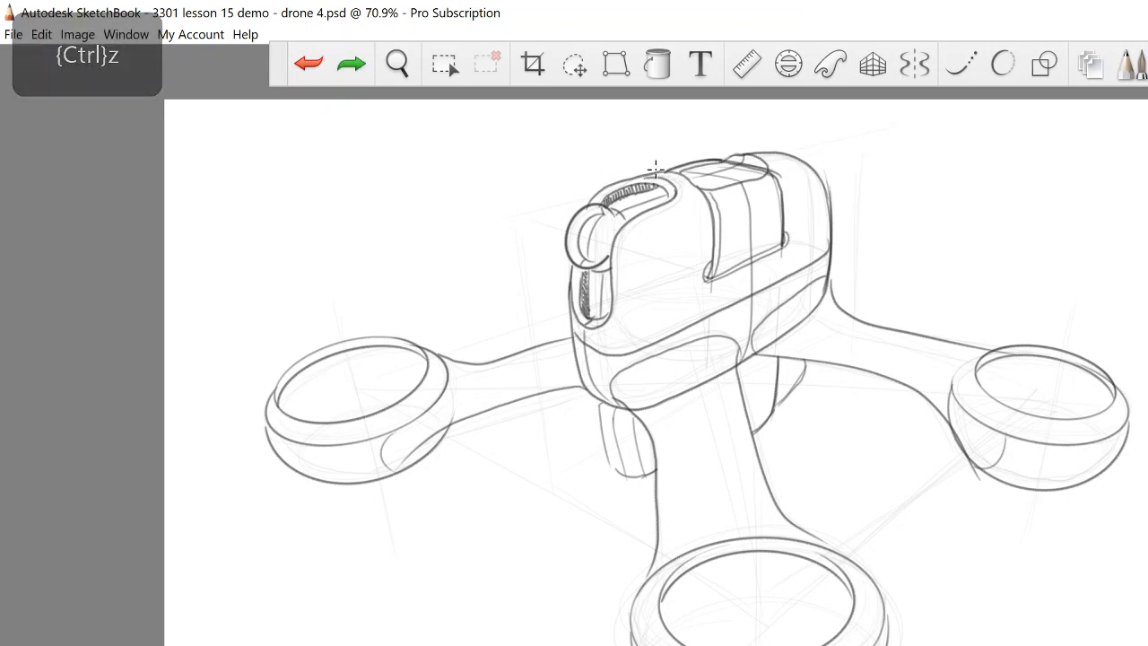
mouse_move(666, 170)
mouse_down()
mouse_move(570, 120)
mouse_move(508, 155)
mouse_up()
key(ctrl+z)
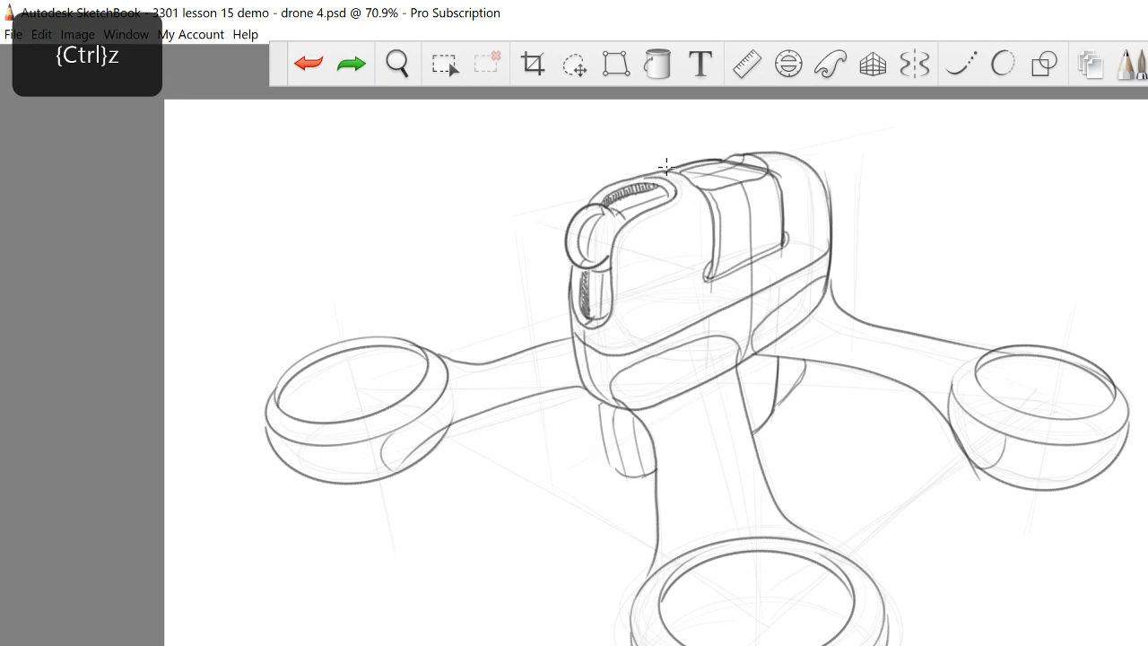
drag(667, 170, 609, 126)
key(ctrl+z)
drag(692, 168, 598, 105)
key(ctrl+z)
drag(691, 166, 646, 135)
Draw the rear arm's left edge and the rounded top of the motor pod behind the body.
drag(604, 188, 573, 134)
key(ctrl+z)
mouse_move(605, 188)
mouse_down()
mouse_move(573, 134)
mouse_move(648, 134)
mouse_up()
key(ctrl+z)
mouse_move(574, 142)
mouse_down()
mouse_move(612, 114)
mouse_move(648, 135)
mouse_up()
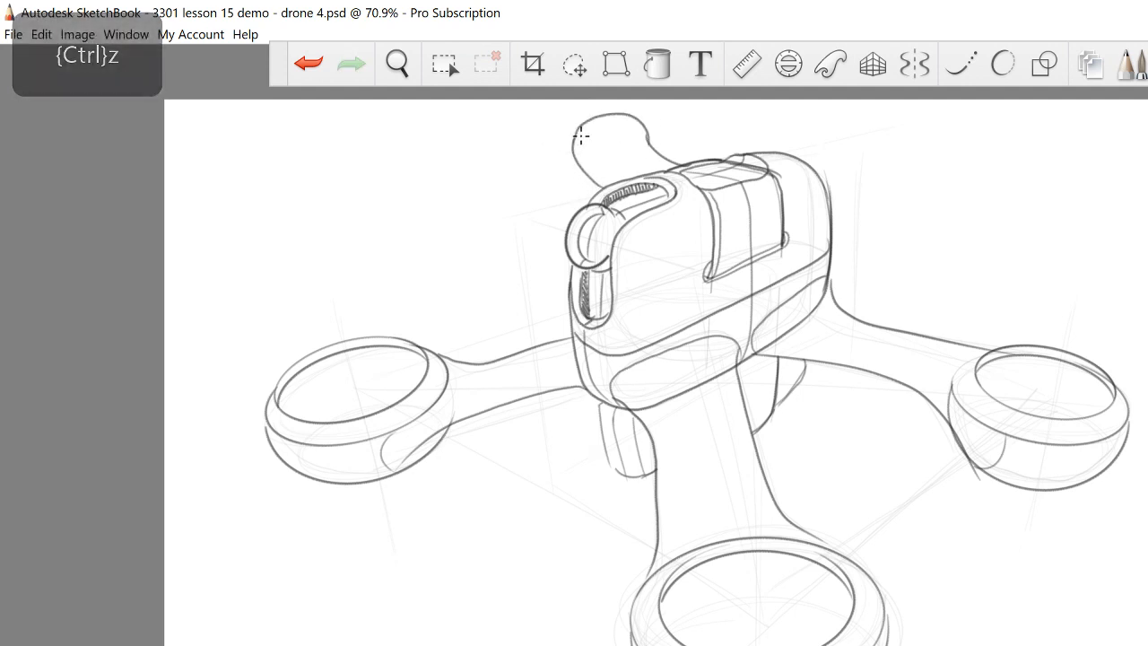
Add a seam line across the rear motor pod and a contour line down its centre.
mouse_move(592, 177)
mouse_down()
mouse_move(581, 136)
mouse_move(687, 155)
mouse_up()
key(ctrl+z)
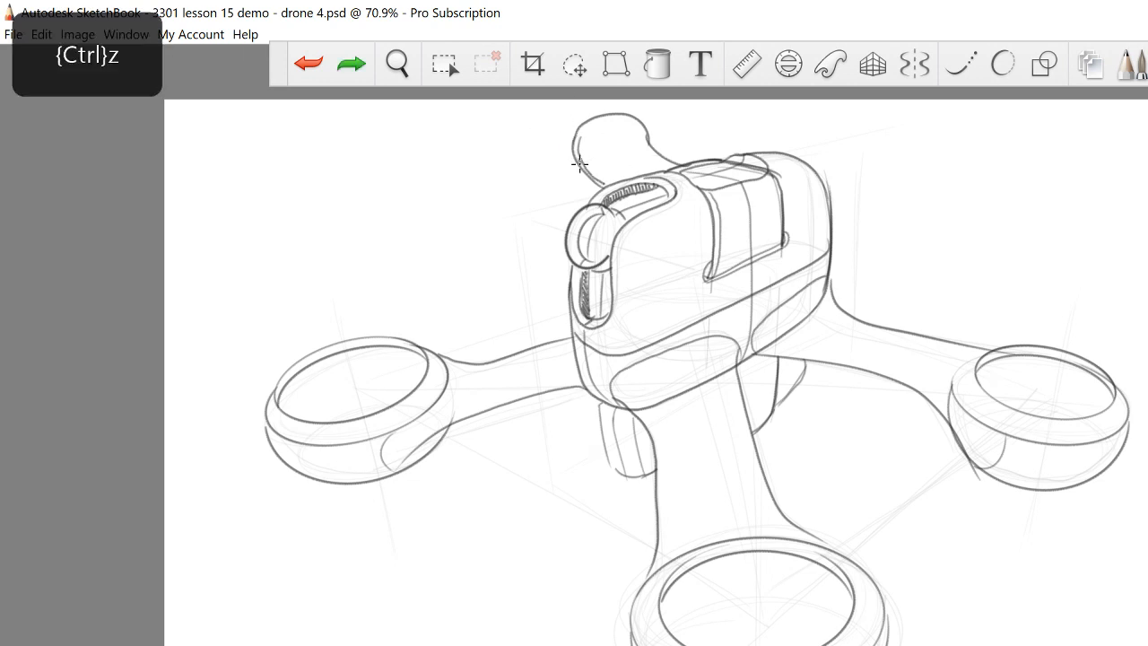
drag(578, 158, 666, 162)
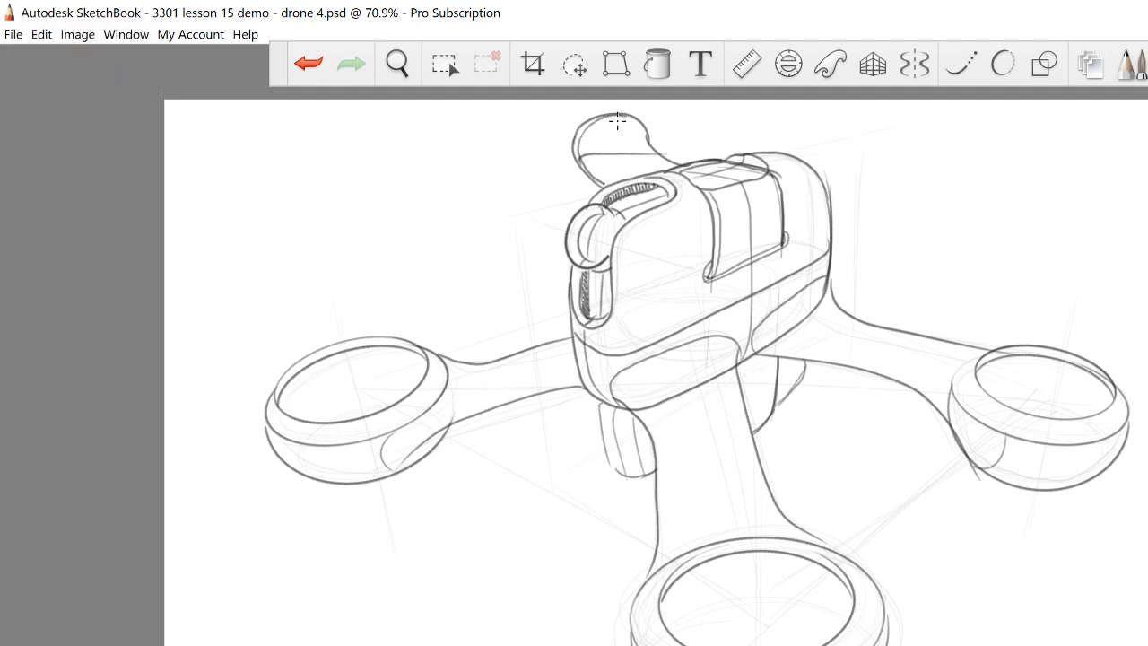
drag(617, 115, 622, 151)
key(ctrl+z)
Draw a curved upward-pointing outline arrow to the left of the rear motor pod.
drag(529, 139, 527, 241)
drag(570, 159, 567, 215)
key(ctrl+z)
mouse_move(556, 148)
mouse_down()
mouse_move(559, 136)
mouse_move(558, 224)
mouse_up()
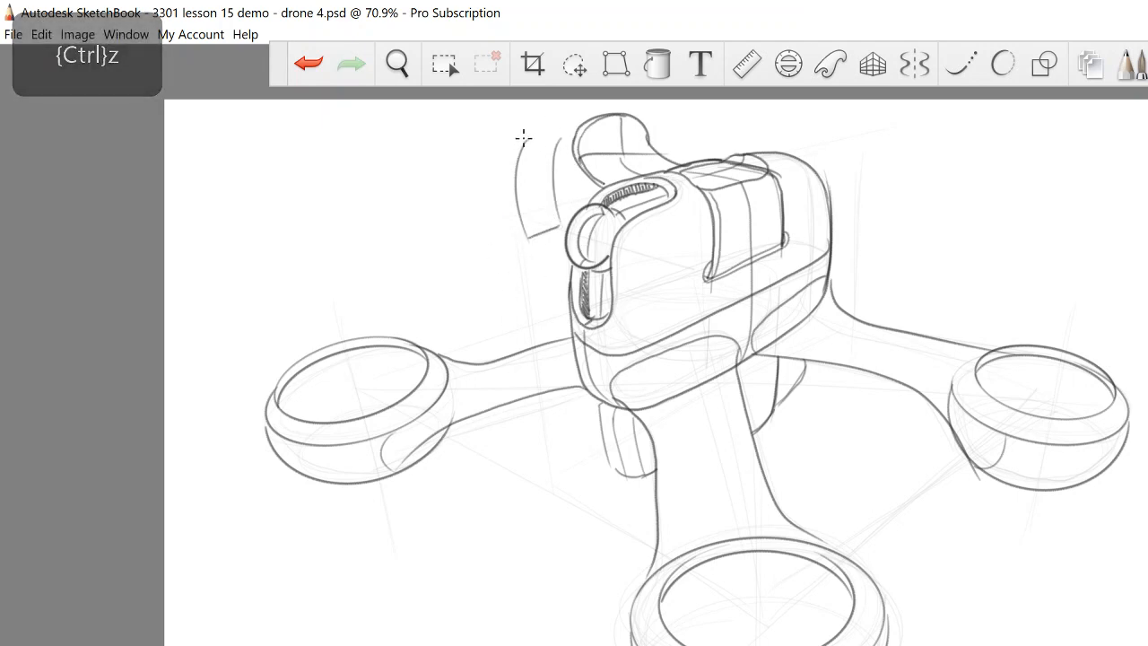
mouse_move(527, 138)
mouse_down()
mouse_move(518, 142)
mouse_move(554, 117)
mouse_move(572, 132)
mouse_up()
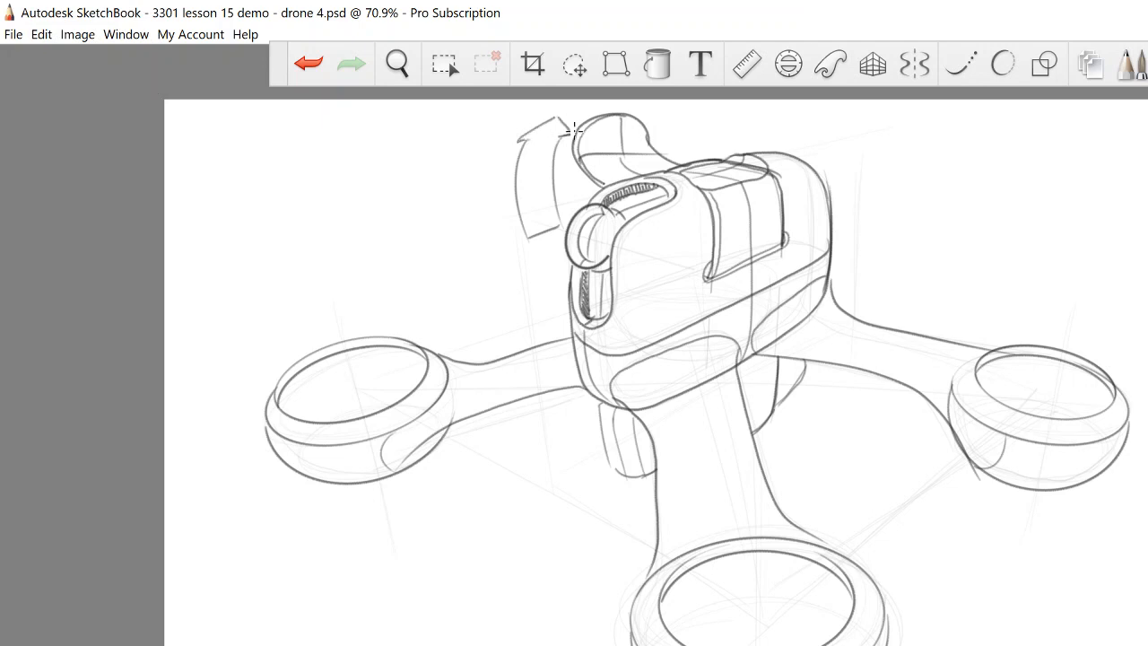
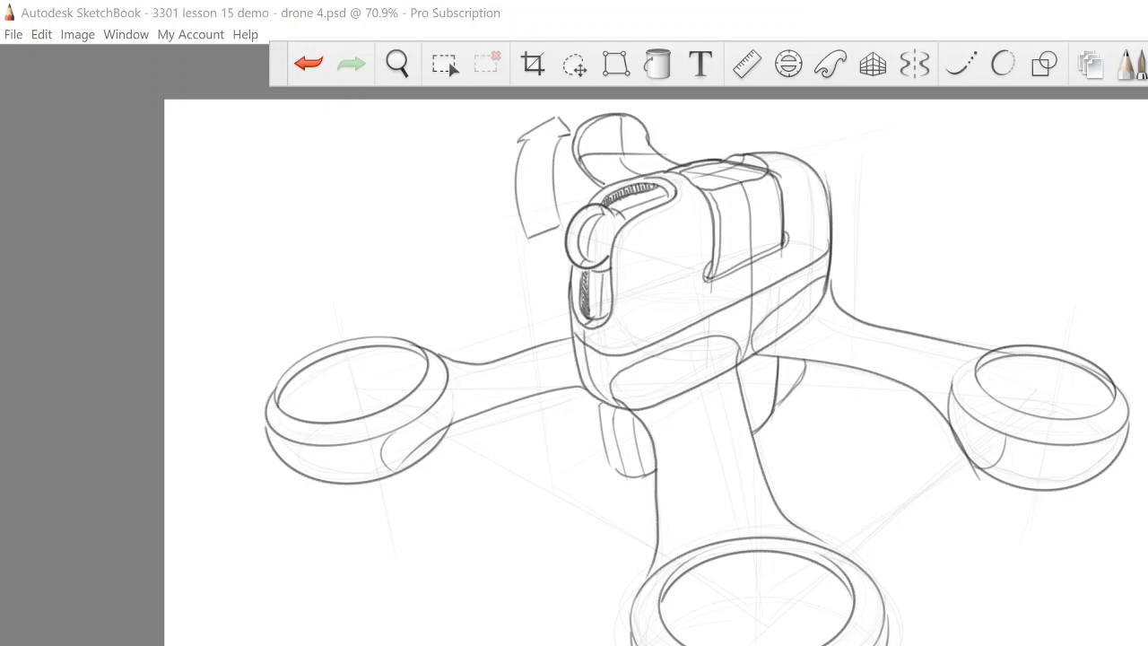
key(ctrl+z)
click(14, 35)
click(30, 137)
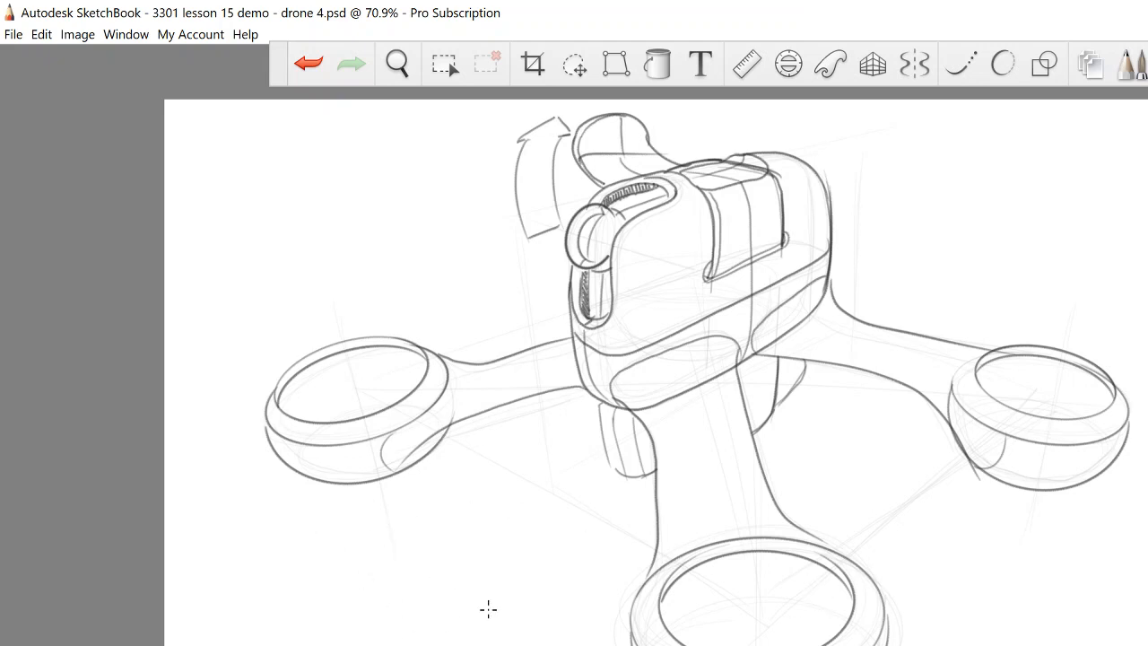
click(787, 70)
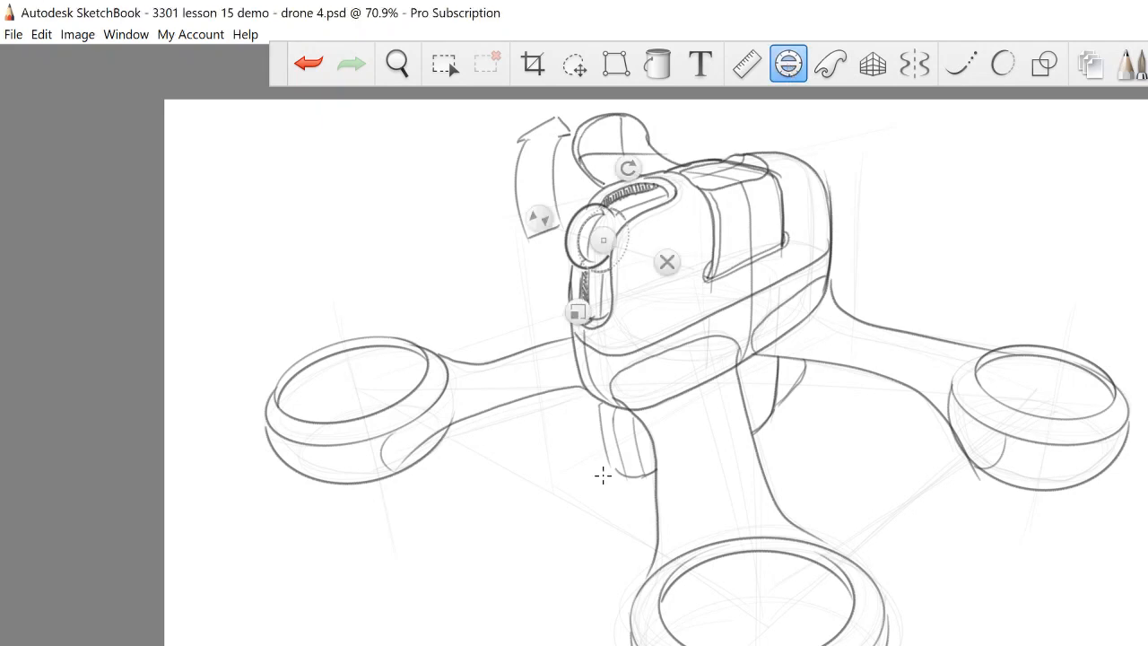
drag(604, 240, 725, 515)
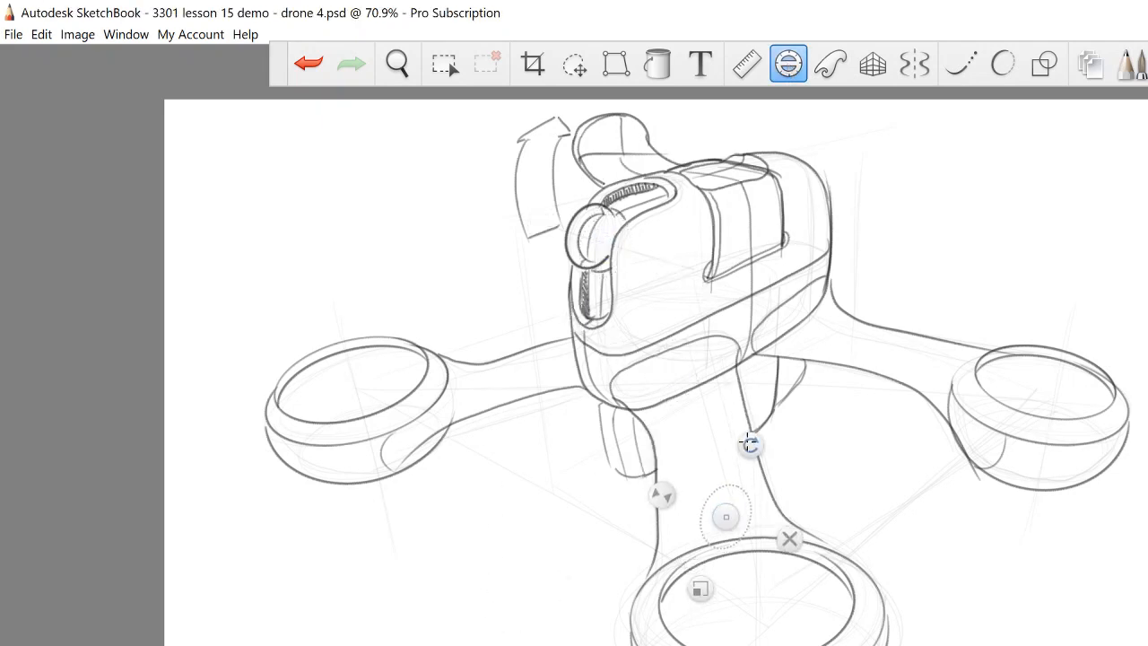
drag(748, 449, 745, 440)
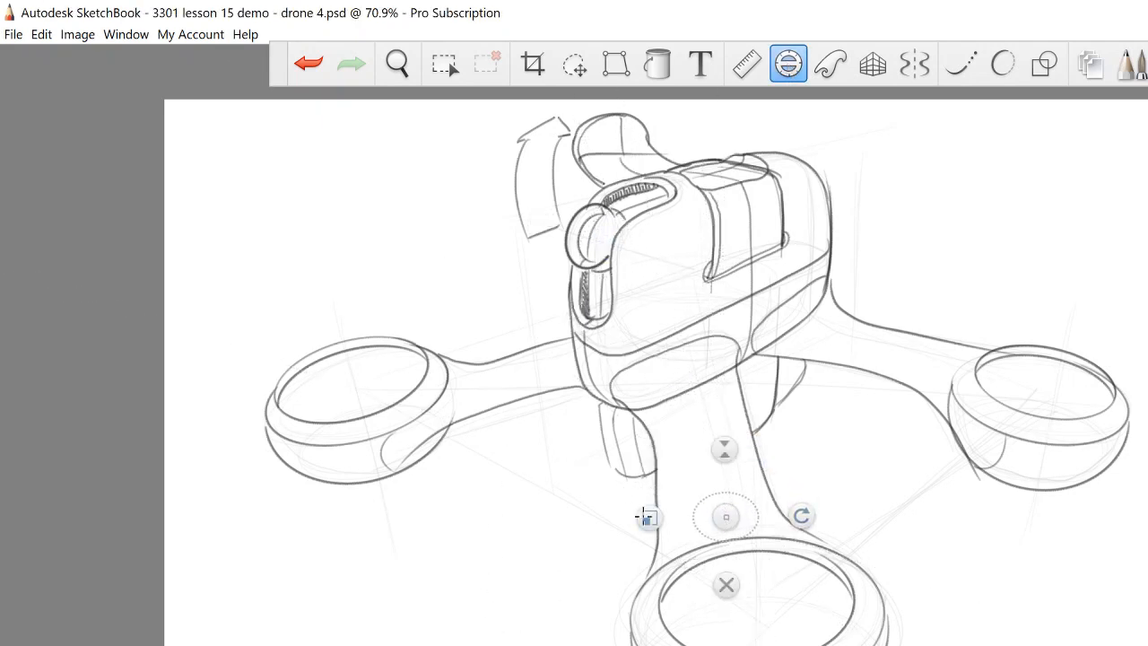
drag(650, 519, 605, 518)
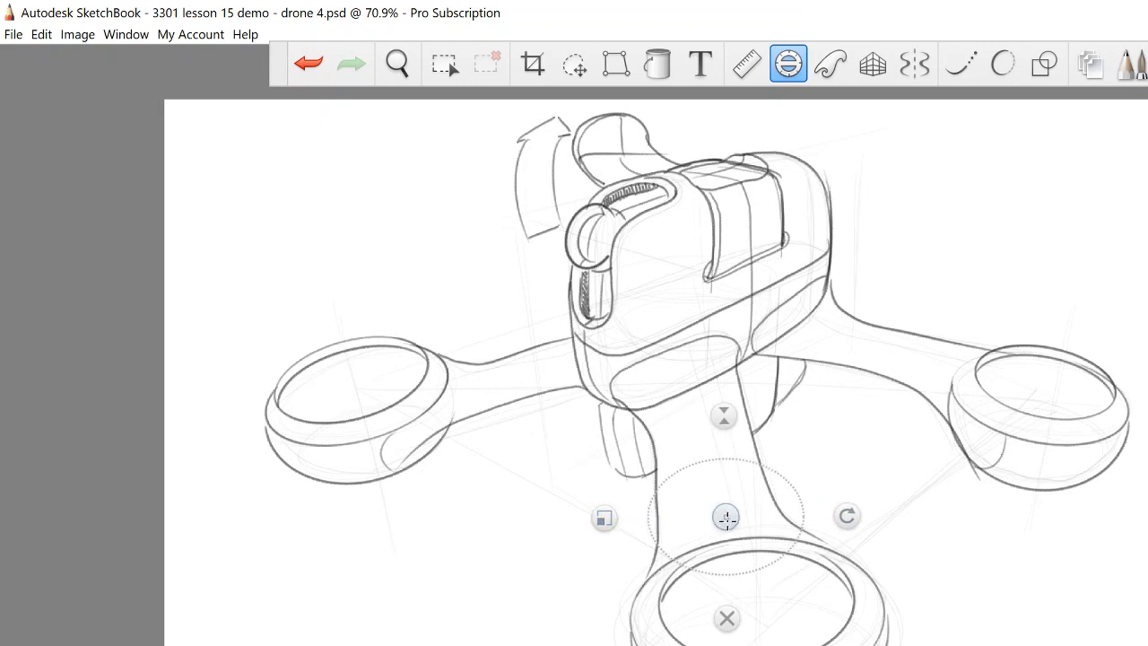
drag(727, 521, 757, 599)
key(e)
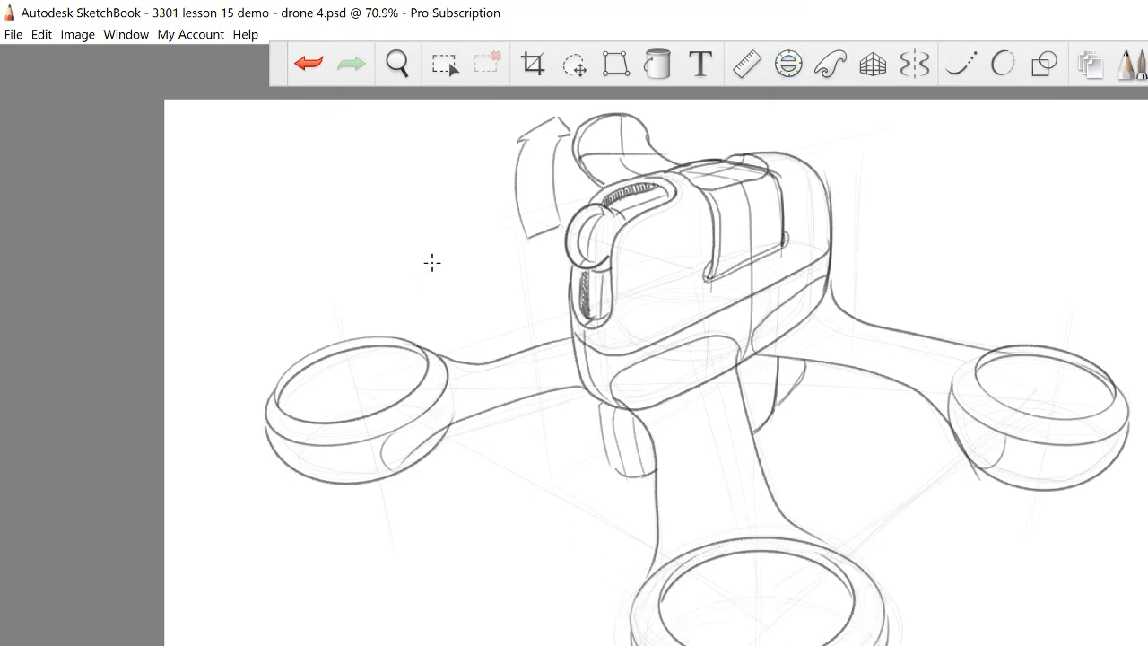
mouse_move(426, 218)
mouse_down()
mouse_move(444, 189)
mouse_move(816, 235)
mouse_move(542, 502)
mouse_move(453, 190)
mouse_up()
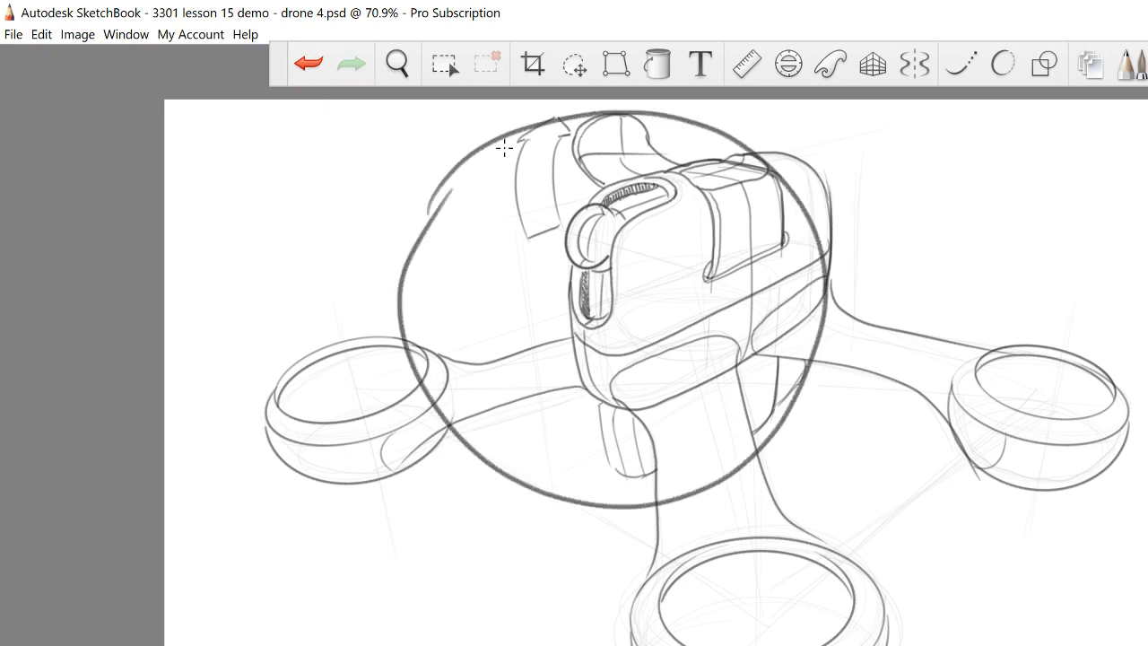
key(ctrl+z)
Darken the body's front left outline from the lens around the bottom corner, and the left arm's edges where they meet the body.
drag(572, 269, 573, 323)
key(ctrl+z)
key(ctrl+z)
mouse_move(571, 268)
mouse_down()
mouse_move(582, 326)
mouse_move(573, 371)
mouse_move(569, 320)
mouse_move(582, 389)
mouse_up()
key(ctrl+z)
drag(570, 307, 586, 394)
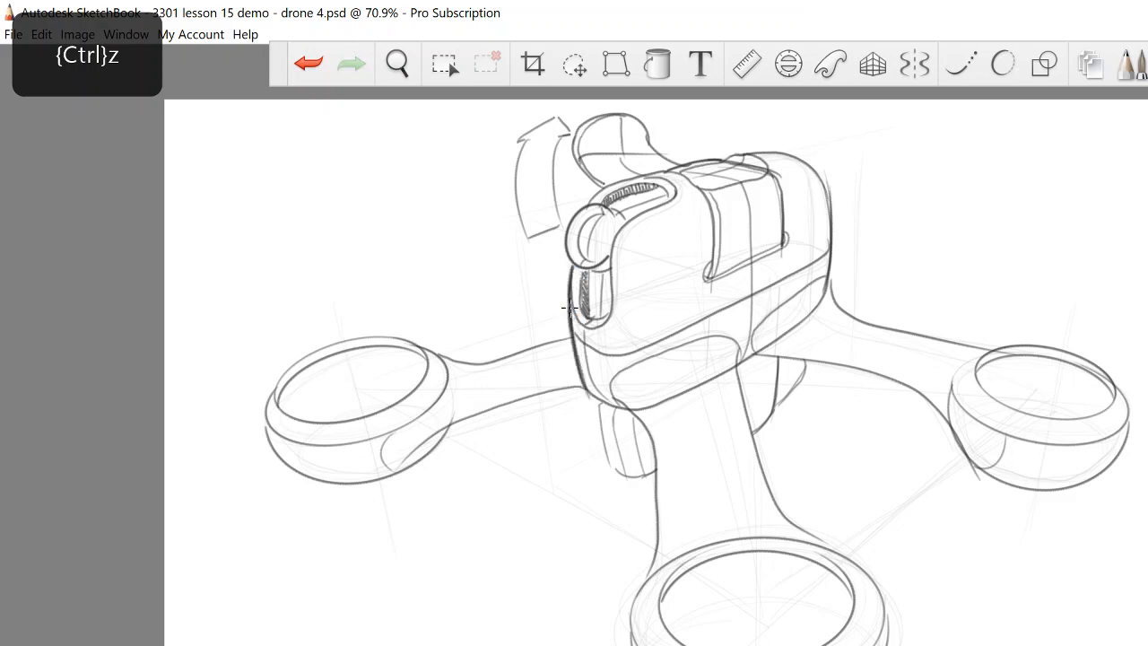
key(ctrl+z)
drag(570, 314, 594, 400)
key(ctrl+z)
mouse_move(569, 320)
mouse_down()
mouse_move(583, 392)
mouse_move(621, 409)
mouse_up()
key(ctrl+z)
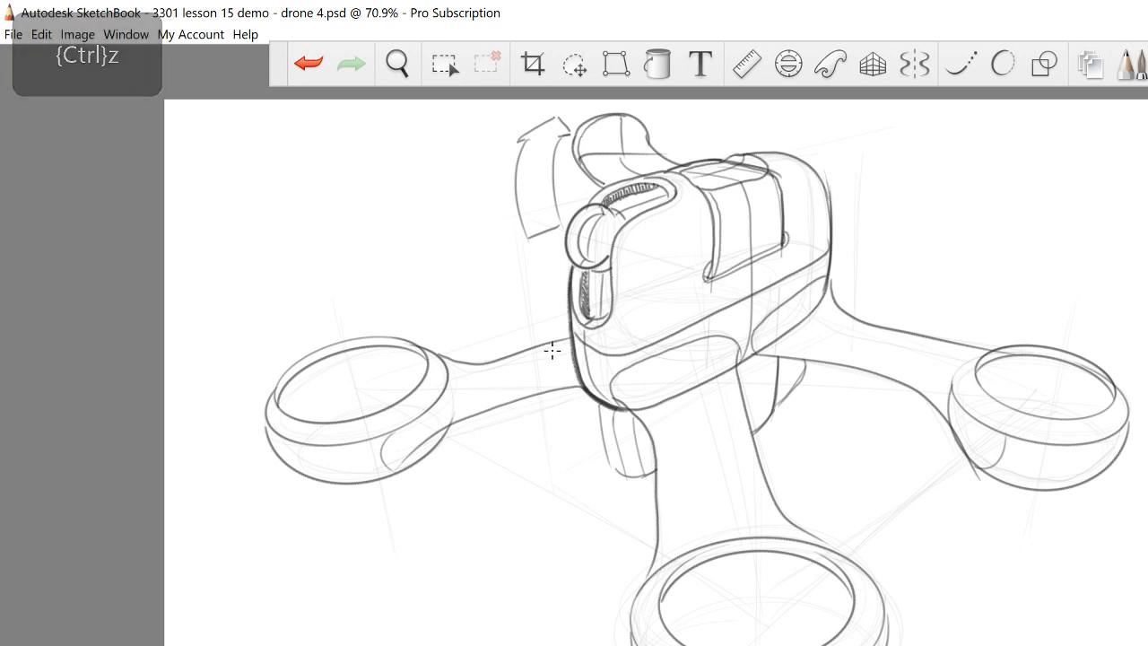
drag(579, 339, 495, 362)
drag(582, 388, 475, 421)
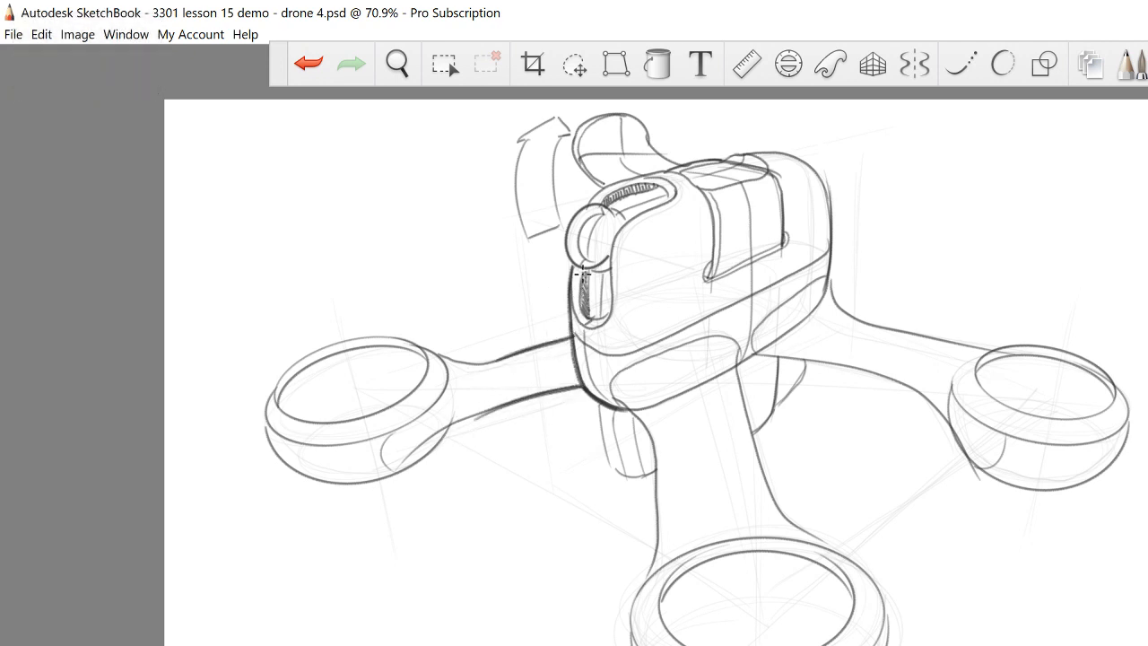
Darken the outlines of the curved camera track slots and the round lens at the front of the body.
mouse_move(582, 271)
mouse_down()
mouse_move(580, 295)
mouse_move(583, 269)
mouse_move(610, 269)
mouse_move(625, 220)
mouse_move(673, 192)
mouse_up()
mouse_move(602, 203)
mouse_down()
mouse_move(640, 183)
mouse_move(664, 188)
mouse_up()
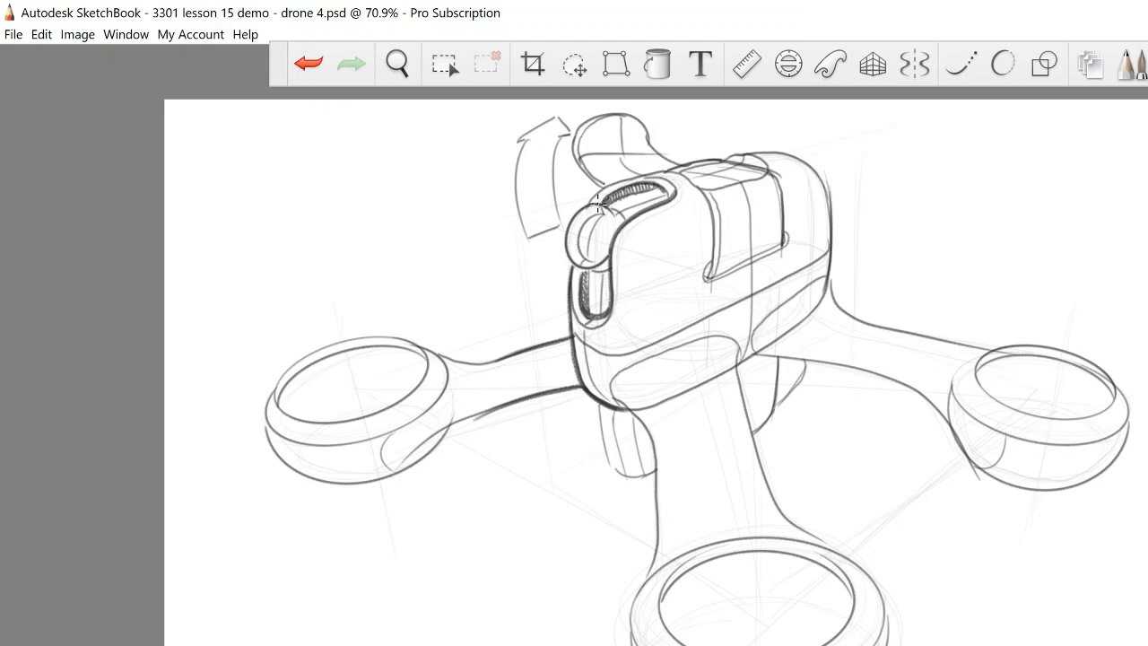
mouse_move(597, 204)
mouse_down()
mouse_move(568, 246)
mouse_move(579, 266)
mouse_move(601, 271)
mouse_up()
Darken the outline of the side panel and the front part of the body's top outline with heavier strokes.
mouse_move(651, 174)
mouse_down()
mouse_move(697, 185)
mouse_move(712, 225)
mouse_move(707, 270)
mouse_move(786, 236)
mouse_up()
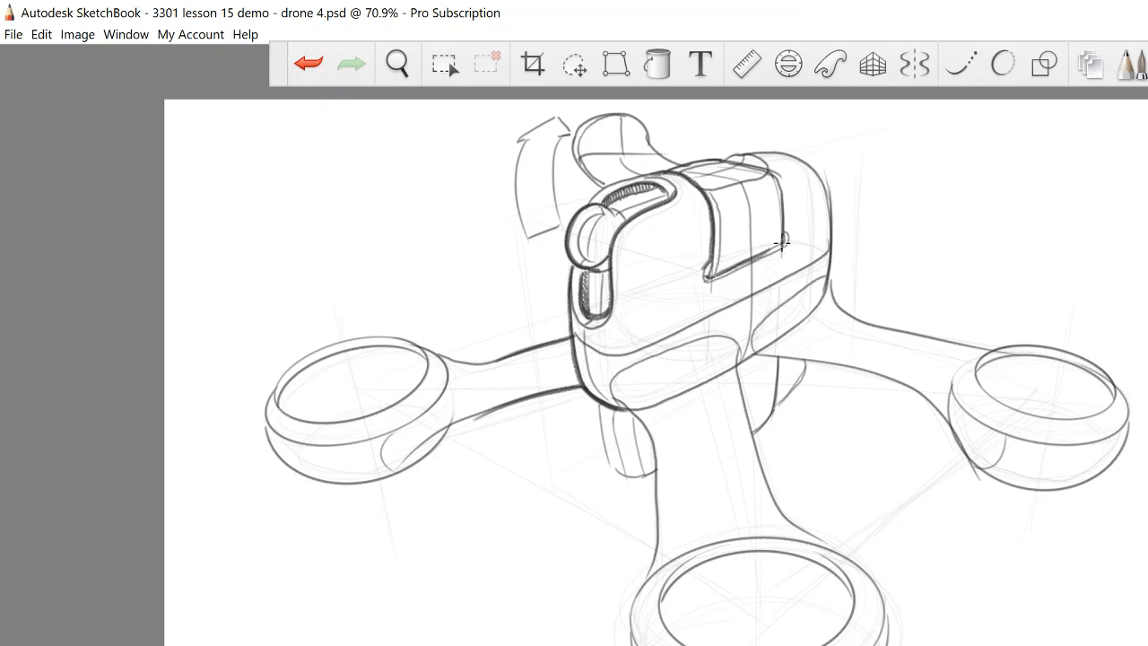
mouse_move(706, 164)
mouse_down()
mouse_move(773, 171)
mouse_move(782, 219)
mouse_up()
mouse_move(585, 201)
mouse_down()
mouse_move(658, 174)
mouse_move(629, 169)
mouse_up()
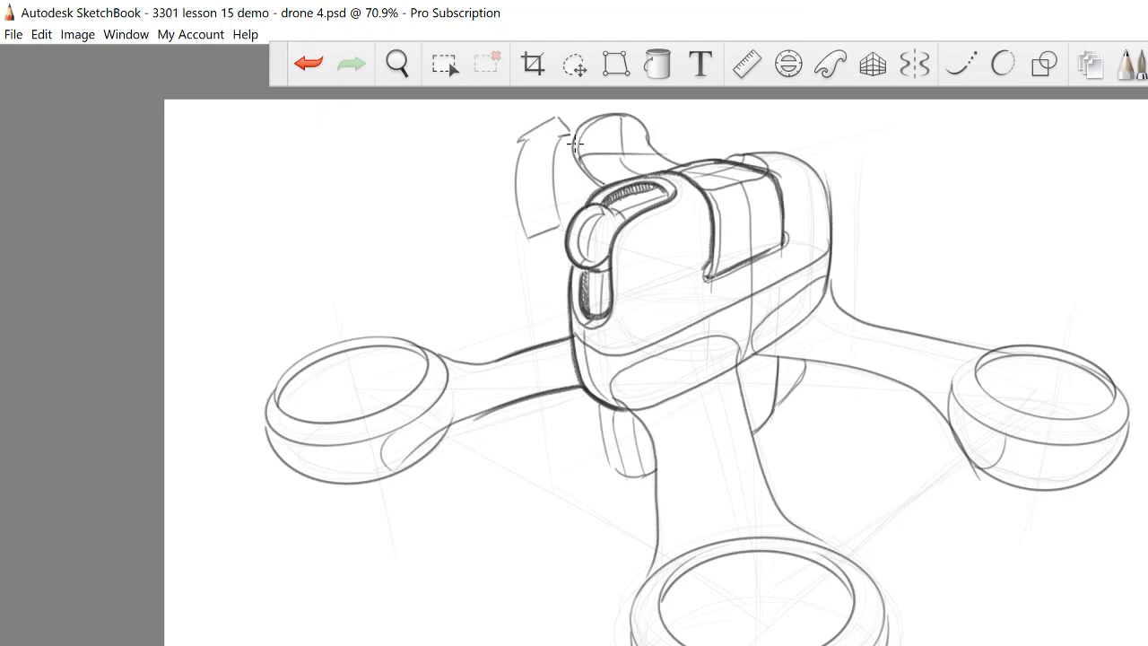
Darken the lower left edge of the rear motor pod down to where it meets the body.
drag(576, 137, 595, 194)
key(ctrl+z)
drag(574, 152, 597, 188)
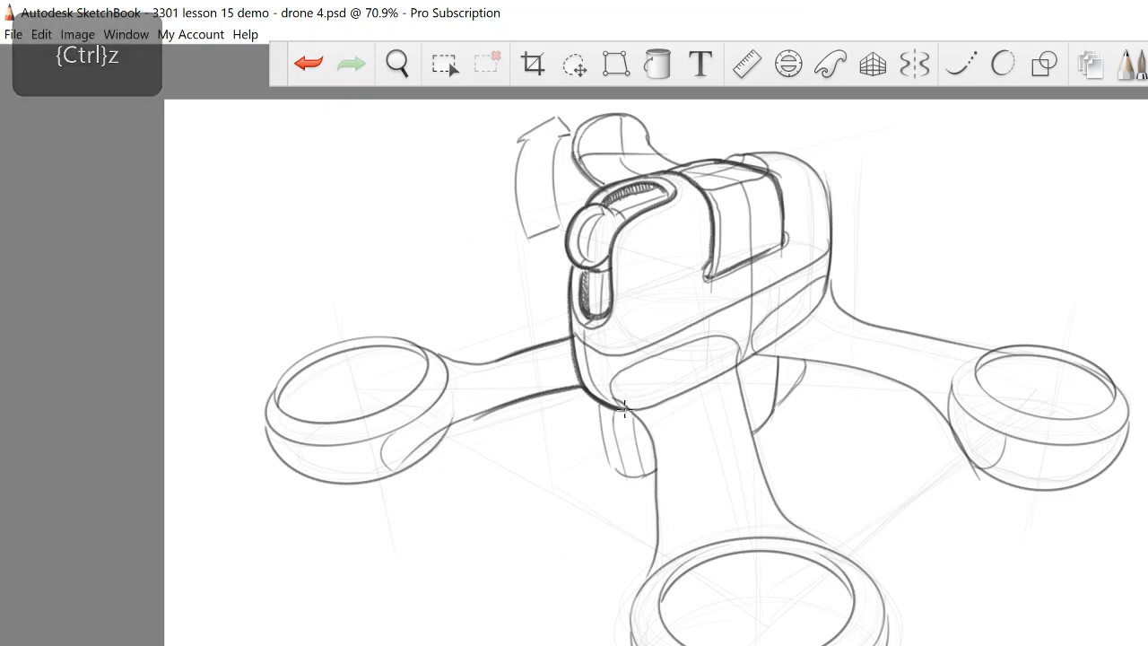
Trace both edges of the front arm with heavier lines from the body down to the front motor ring.
mouse_move(617, 401)
mouse_down()
mouse_move(655, 452)
mouse_move(658, 529)
mouse_up()
key(ctrl+z)
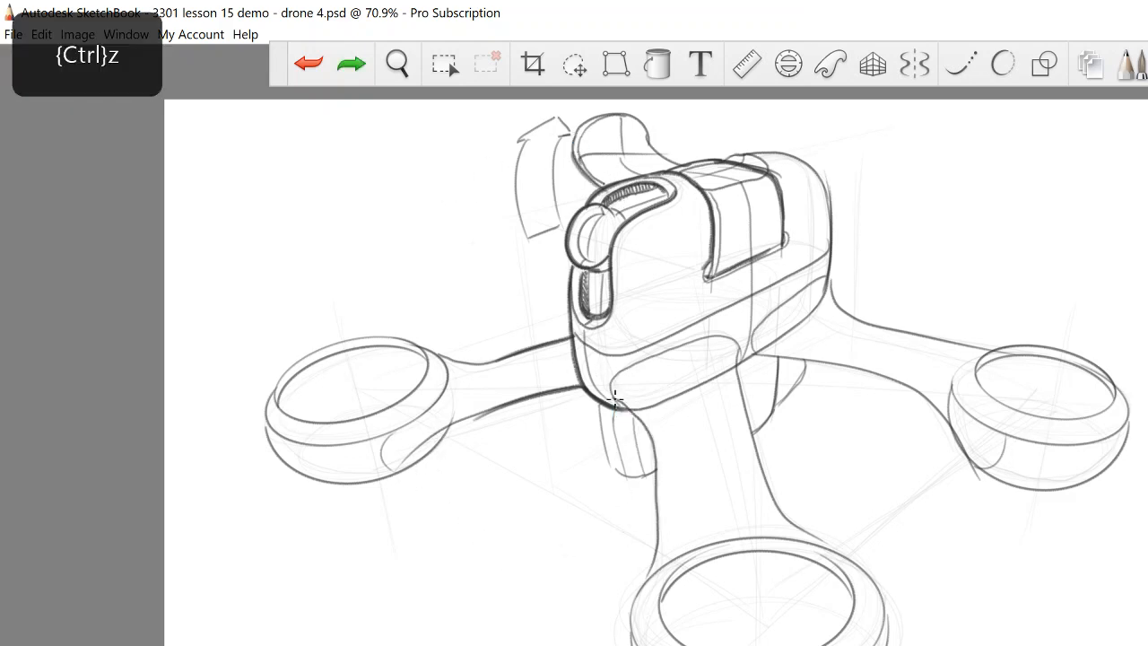
mouse_move(616, 400)
mouse_down()
mouse_move(639, 423)
mouse_move(655, 488)
mouse_move(653, 601)
mouse_up()
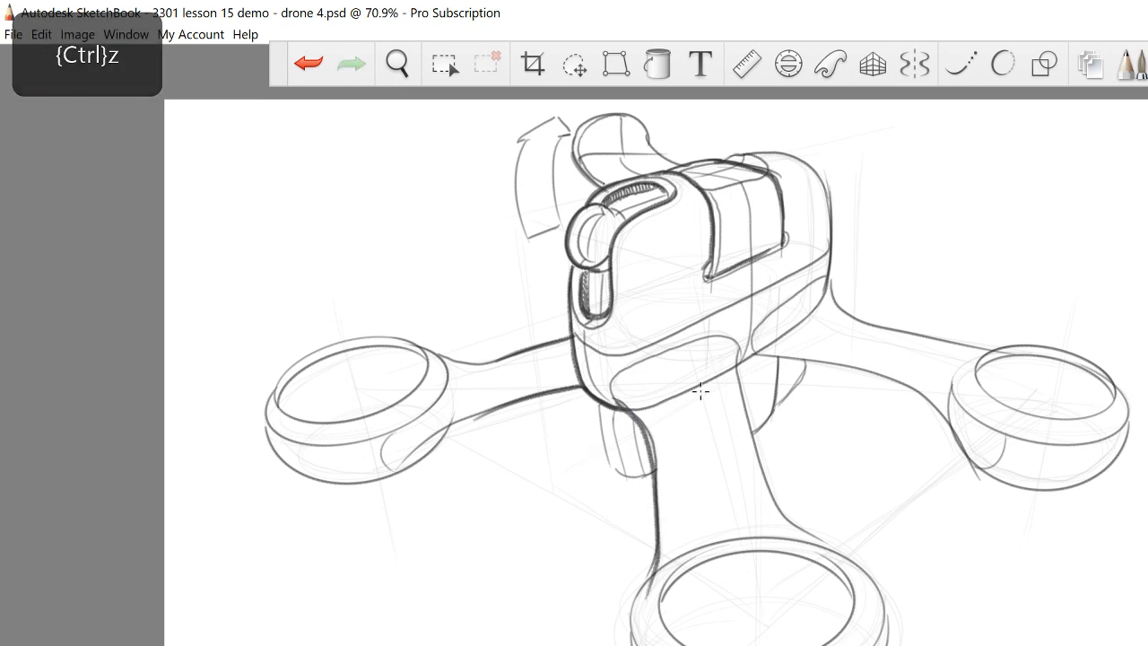
key(ctrl+z)
mouse_move(616, 400)
mouse_down()
mouse_move(652, 449)
mouse_move(648, 594)
mouse_up()
mouse_move(739, 352)
mouse_down()
mouse_move(759, 454)
mouse_move(816, 542)
mouse_up()
key(ctrl+z)
mouse_move(738, 354)
mouse_down()
mouse_move(759, 445)
mouse_move(840, 553)
mouse_up()
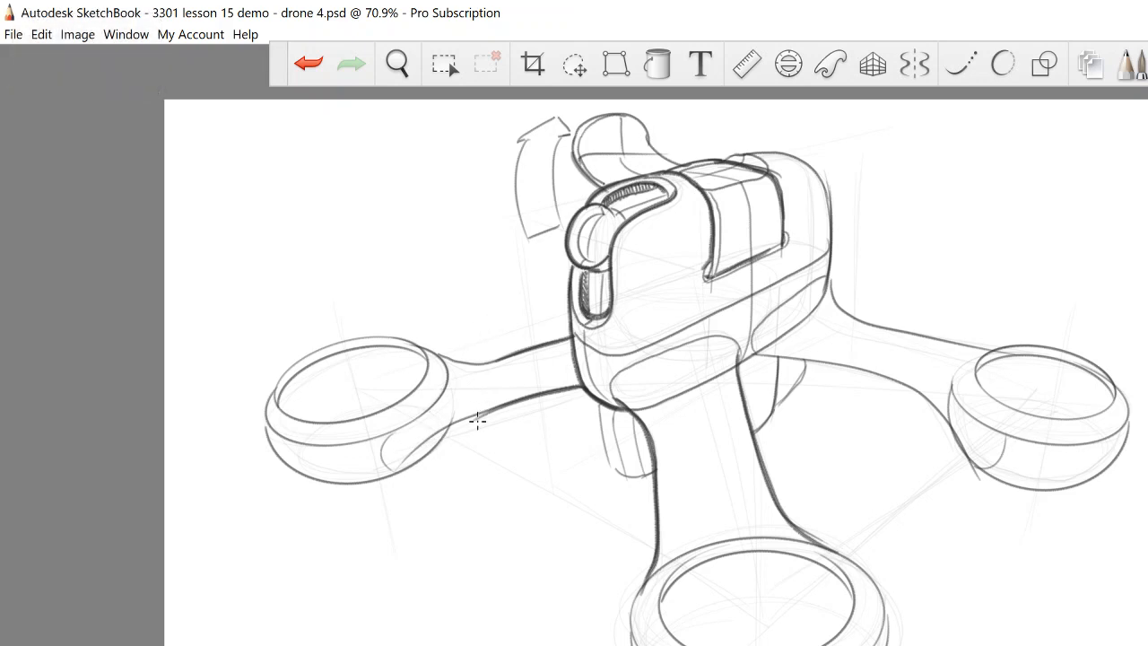
Extend the heavier lines along both edges of the left arm out to the left motor pod.
drag(494, 405, 437, 444)
drag(497, 401, 429, 453)
key(ctrl+z)
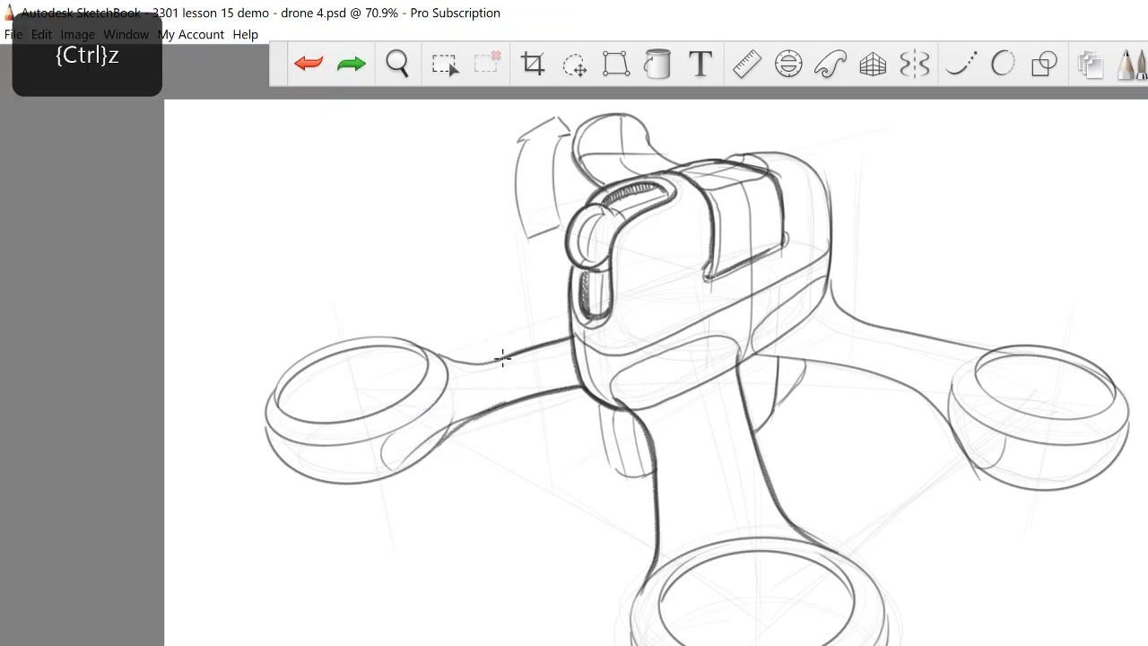
drag(500, 358, 424, 354)
key(ctrl+z)
key(ctrl+z)
Fit the ellipse guide to the left motor pod's inner rim and trace that rim with a heavier line.
click(788, 68)
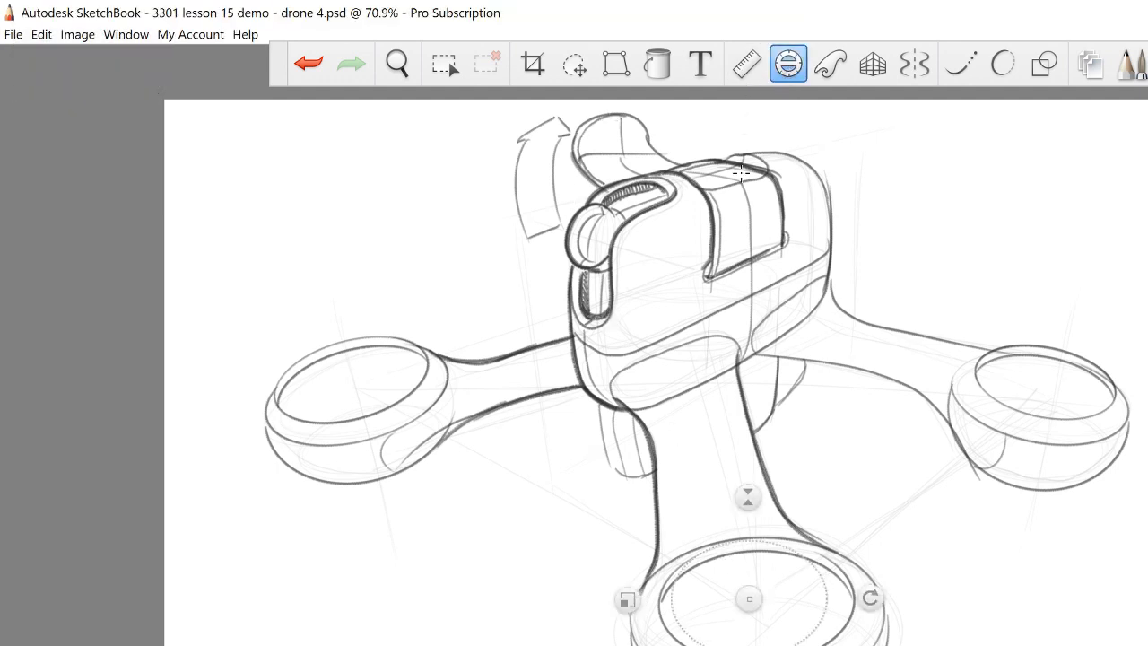
drag(750, 599, 359, 422)
drag(480, 421, 477, 404)
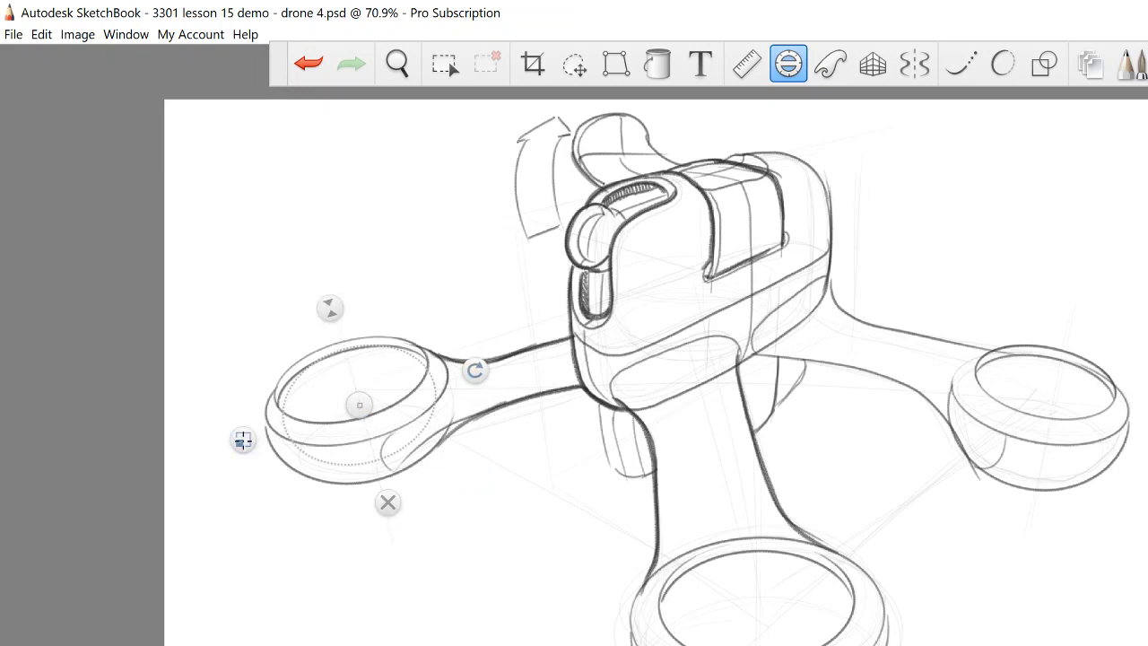
drag(243, 441, 249, 439)
drag(359, 405, 349, 384)
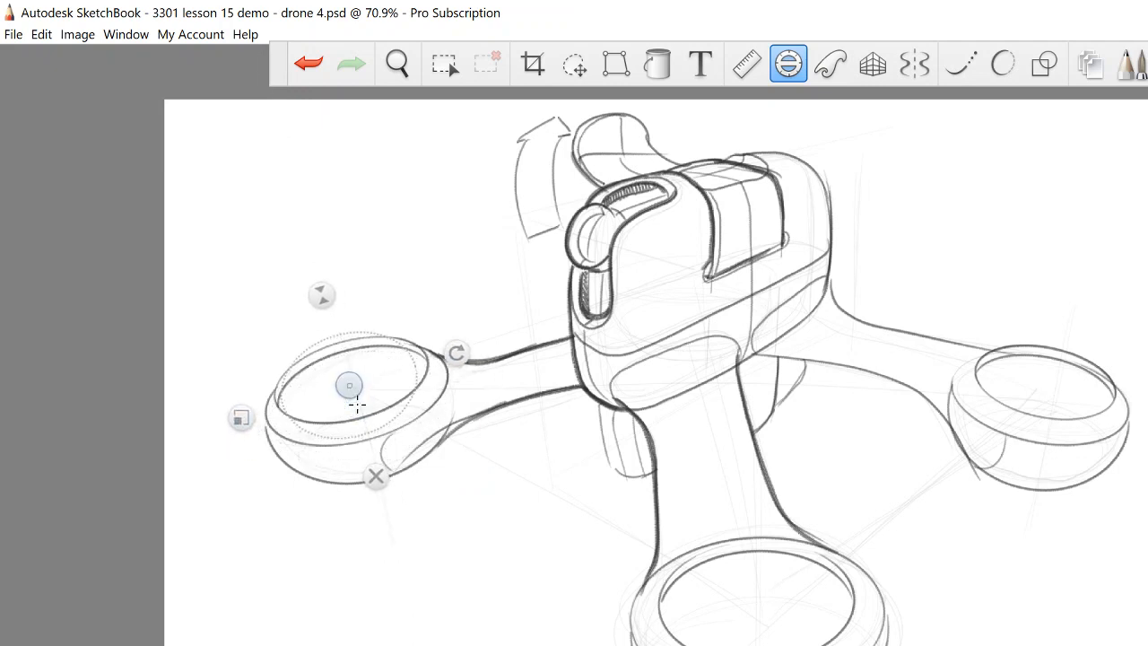
drag(320, 292, 318, 287)
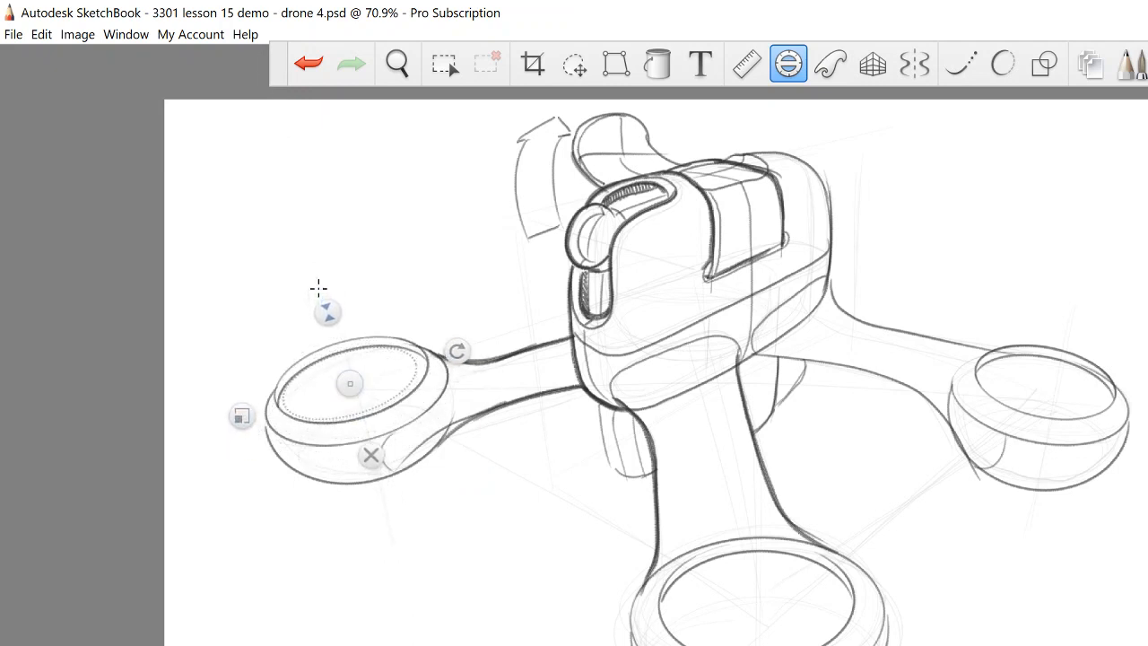
drag(241, 416, 234, 418)
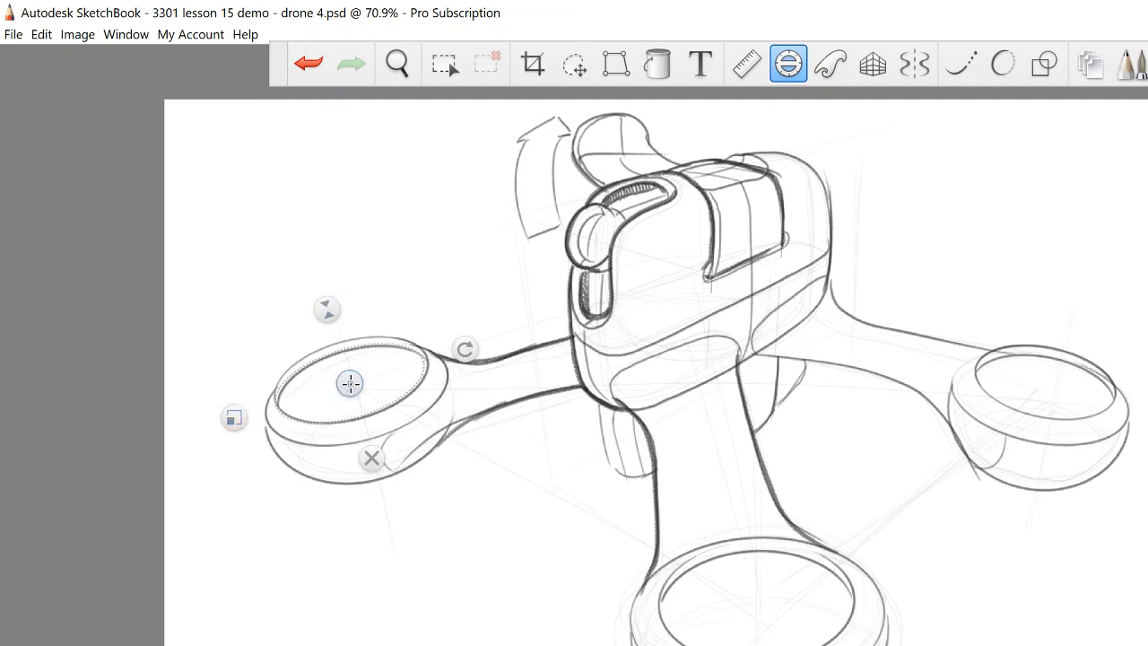
drag(350, 383, 352, 380)
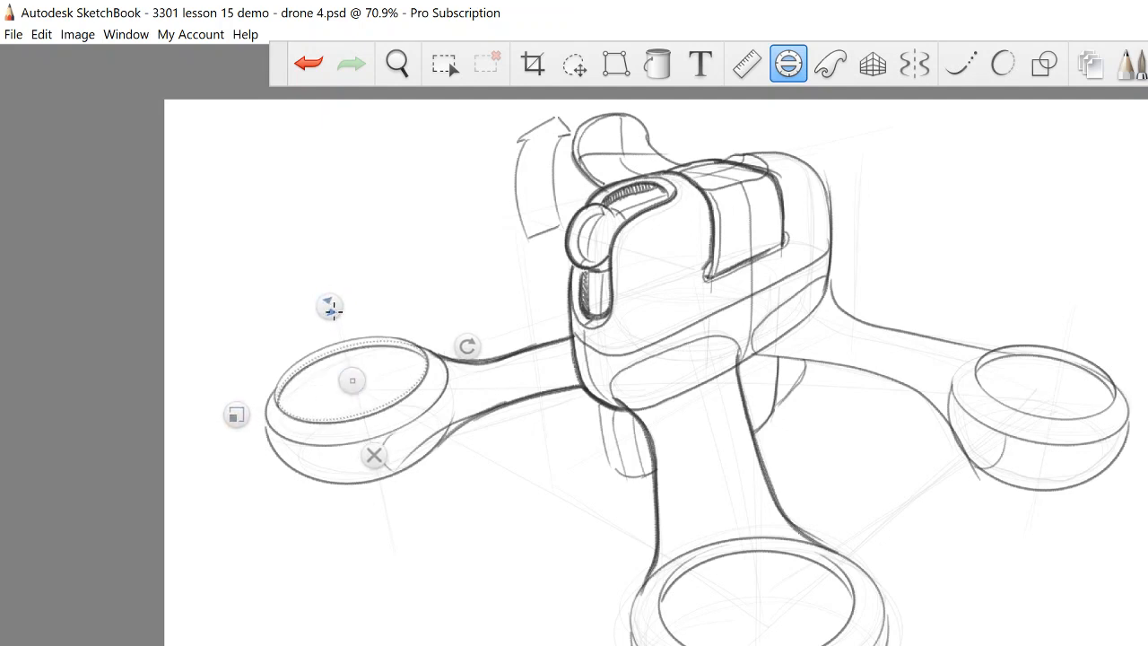
drag(331, 309, 332, 309)
mouse_move(236, 411)
mouse_down()
mouse_move(232, 422)
mouse_move(441, 364)
mouse_up()
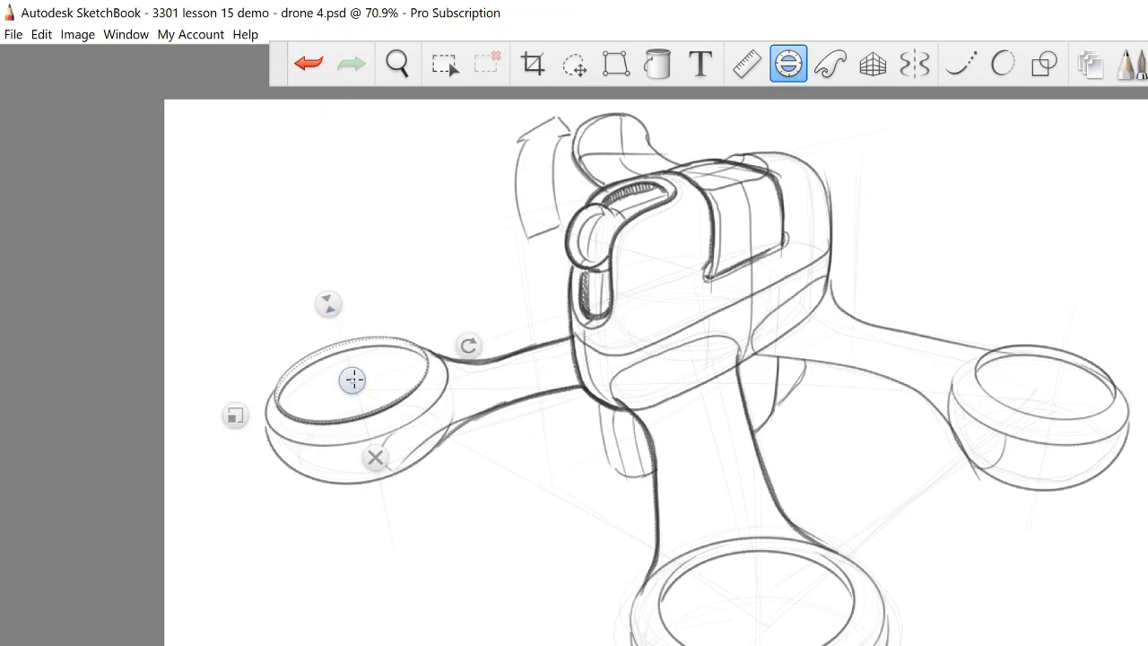
mouse_move(352, 381)
mouse_down()
mouse_move(350, 413)
mouse_move(352, 381)
mouse_up()
drag(280, 402, 429, 368)
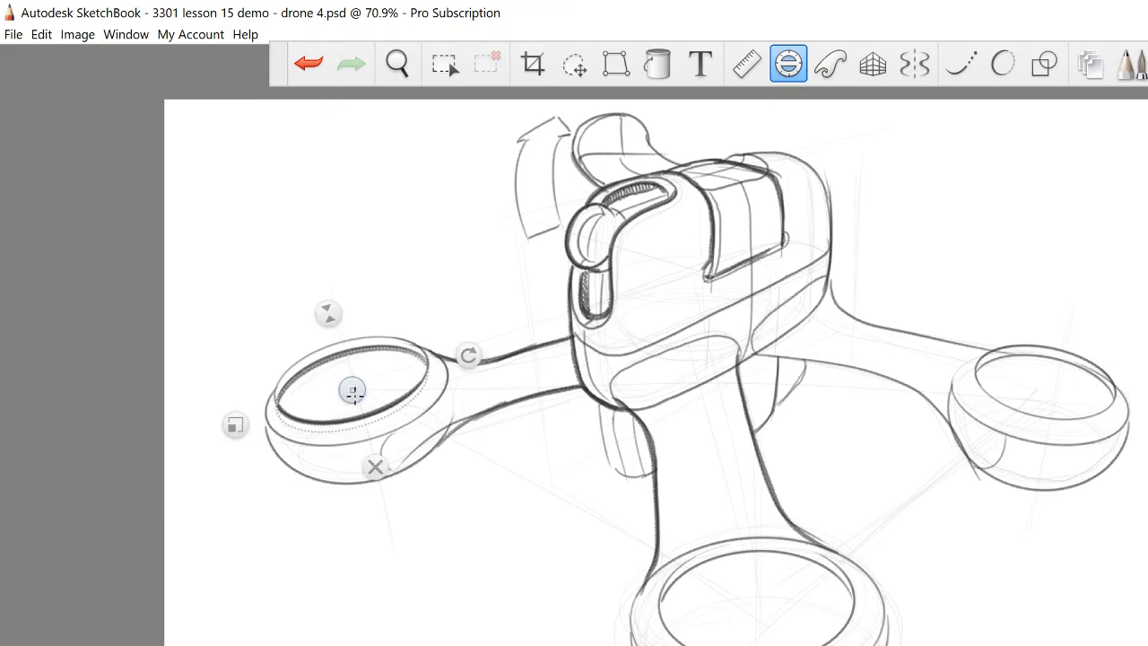
Align the ellipse guide with the left motor pod's upper outer rim and trace it darker.
drag(352, 389, 348, 378)
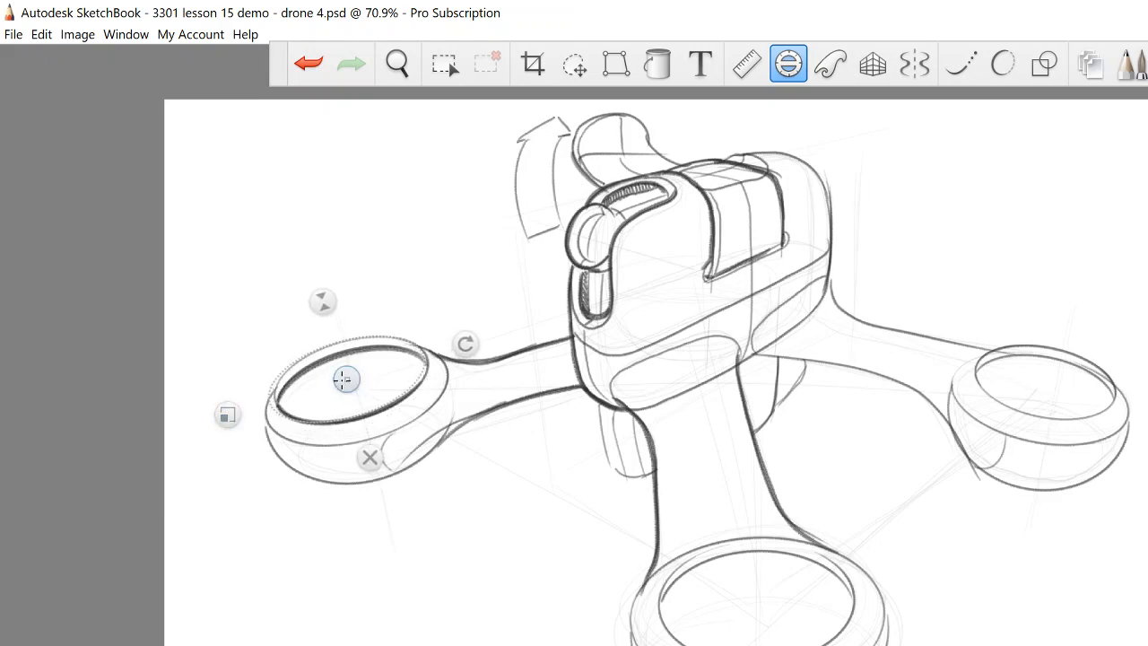
drag(346, 381, 350, 379)
drag(277, 384, 427, 359)
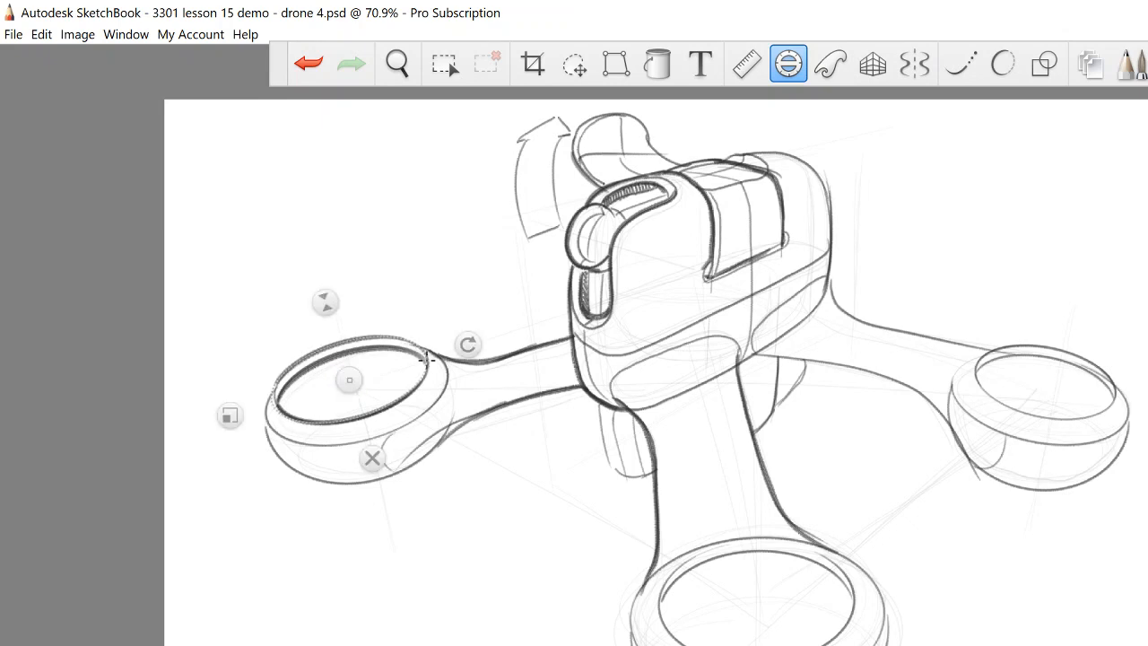
Fit the ellipse guide to the left motor pod's full outline, darken its bottom curve, and close the guide.
drag(350, 379, 351, 410)
mouse_move(231, 448)
mouse_down()
mouse_move(242, 449)
mouse_move(225, 451)
mouse_up()
mouse_move(326, 325)
mouse_down()
mouse_move(320, 315)
mouse_move(324, 325)
mouse_up()
drag(353, 411, 363, 412)
drag(229, 459, 220, 458)
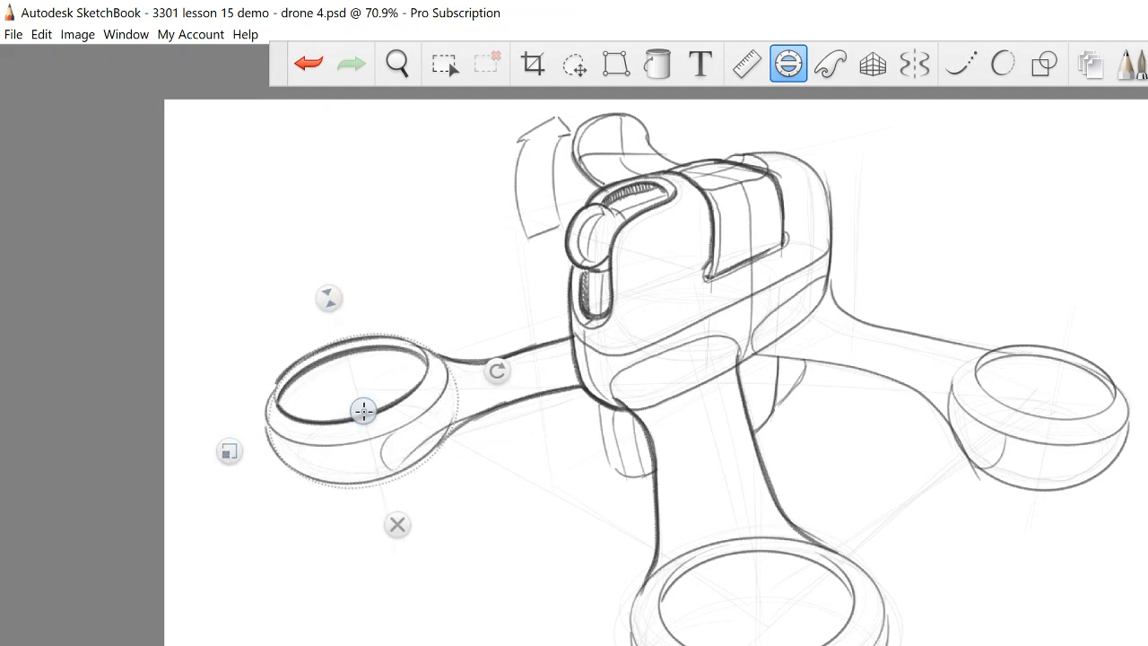
drag(361, 409, 359, 409)
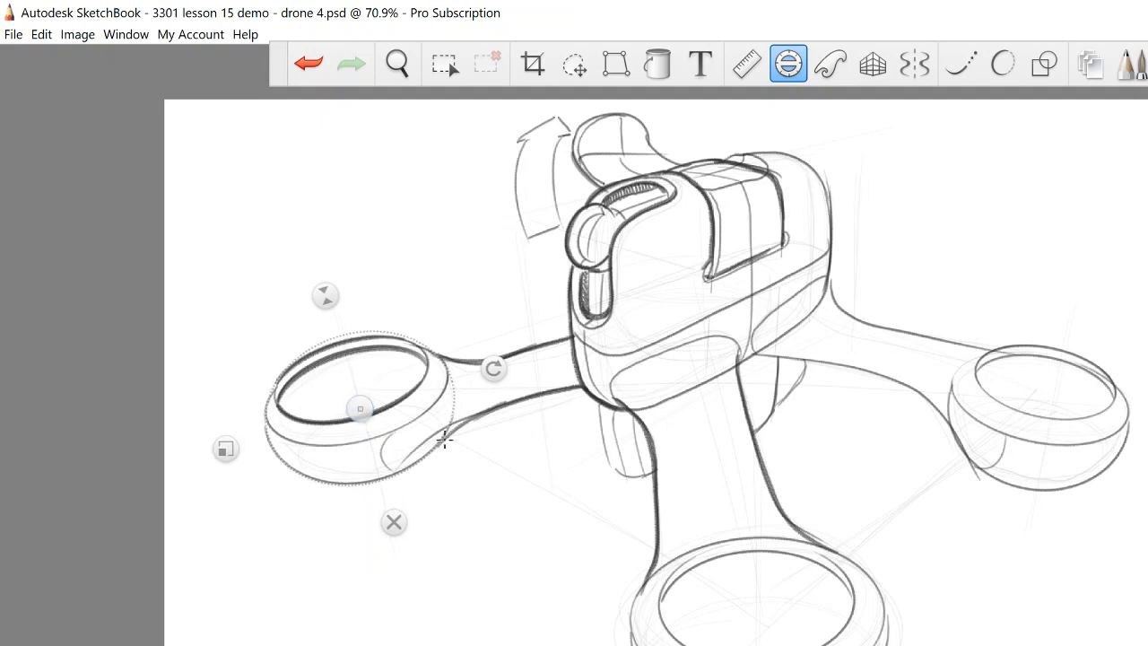
click(394, 522)
drag(265, 414, 270, 432)
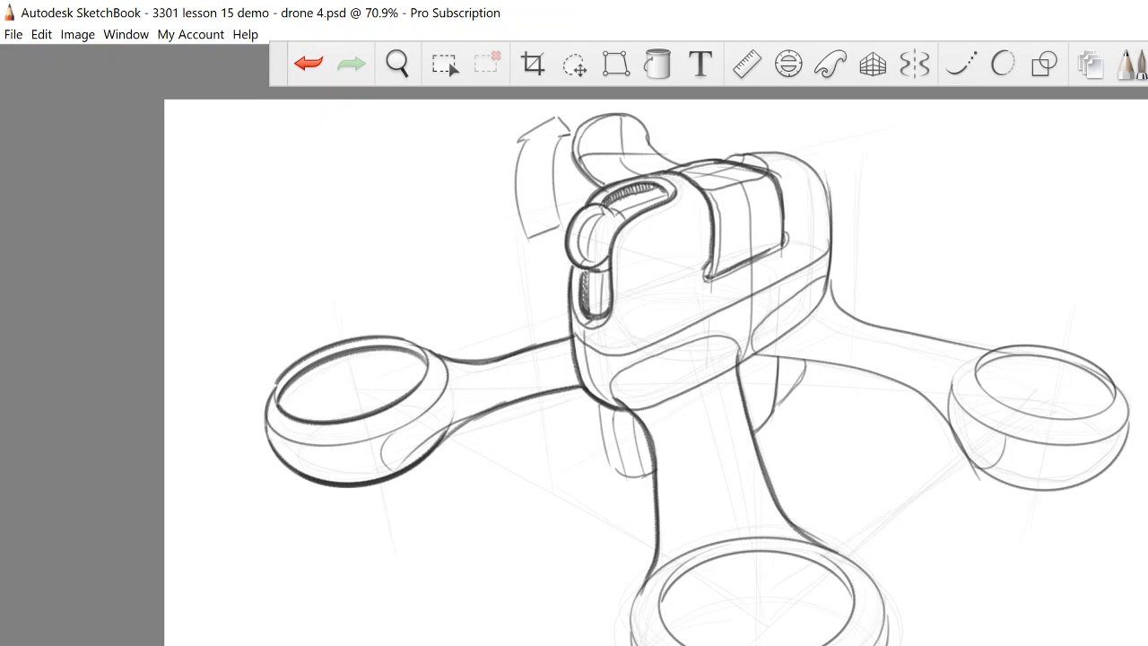
Try to darken the seam line running across the lower part of the body.
key(ctrl+z)
drag(578, 332, 648, 338)
key(ctrl+z)
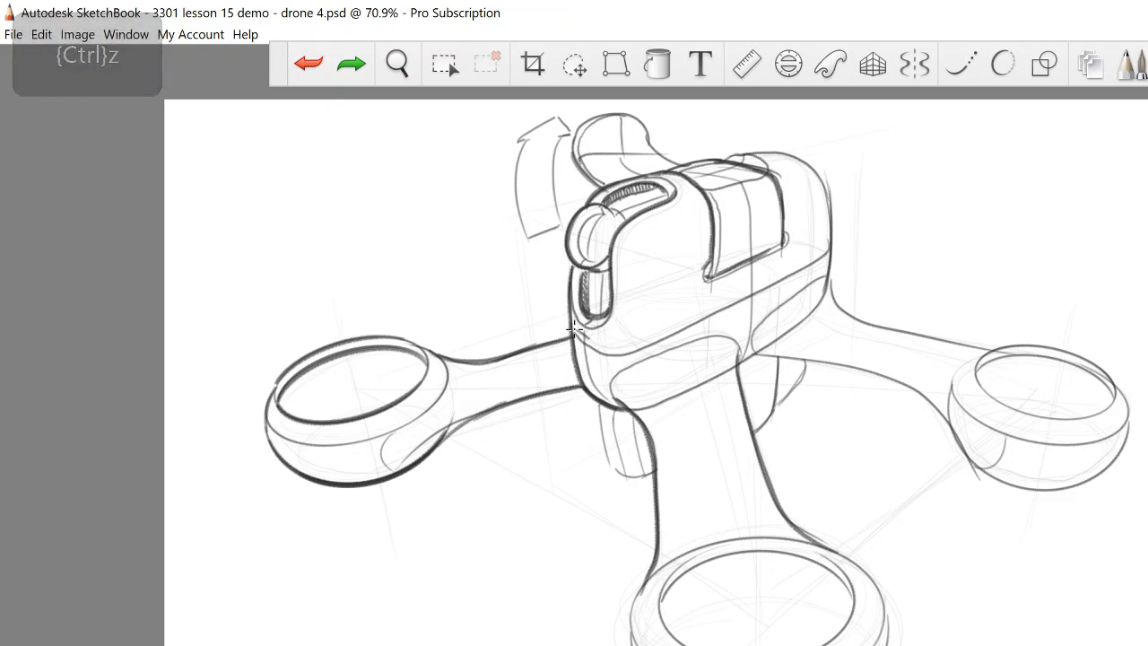
drag(574, 330, 631, 348)
key(ctrl+z)
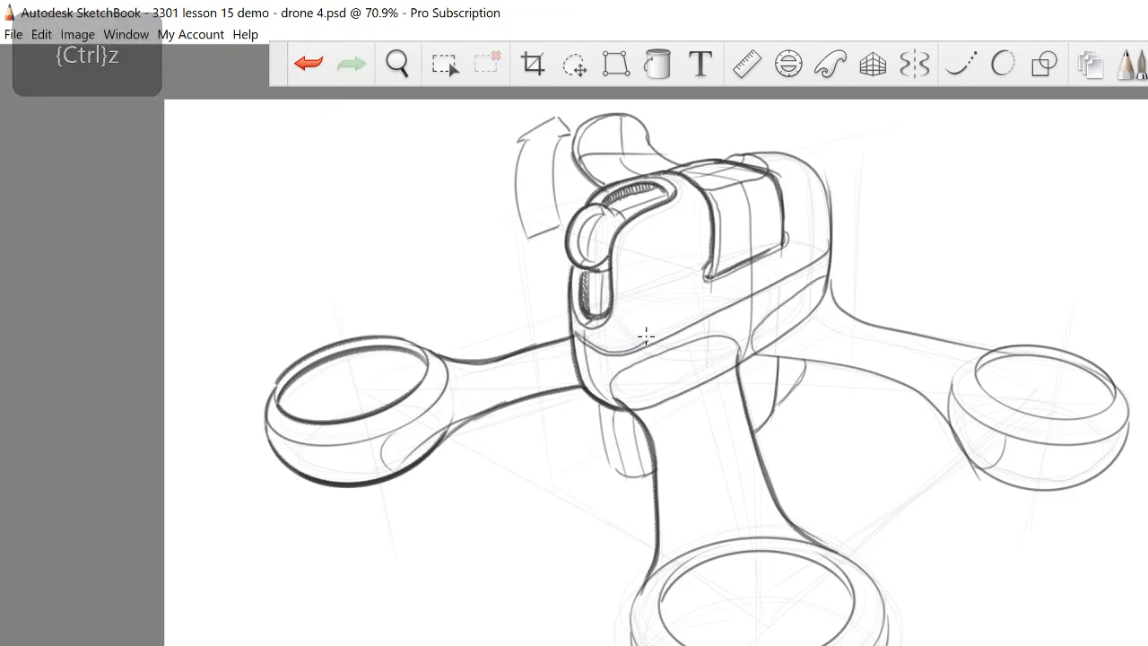
drag(631, 348, 820, 249)
key(ctrl+z)
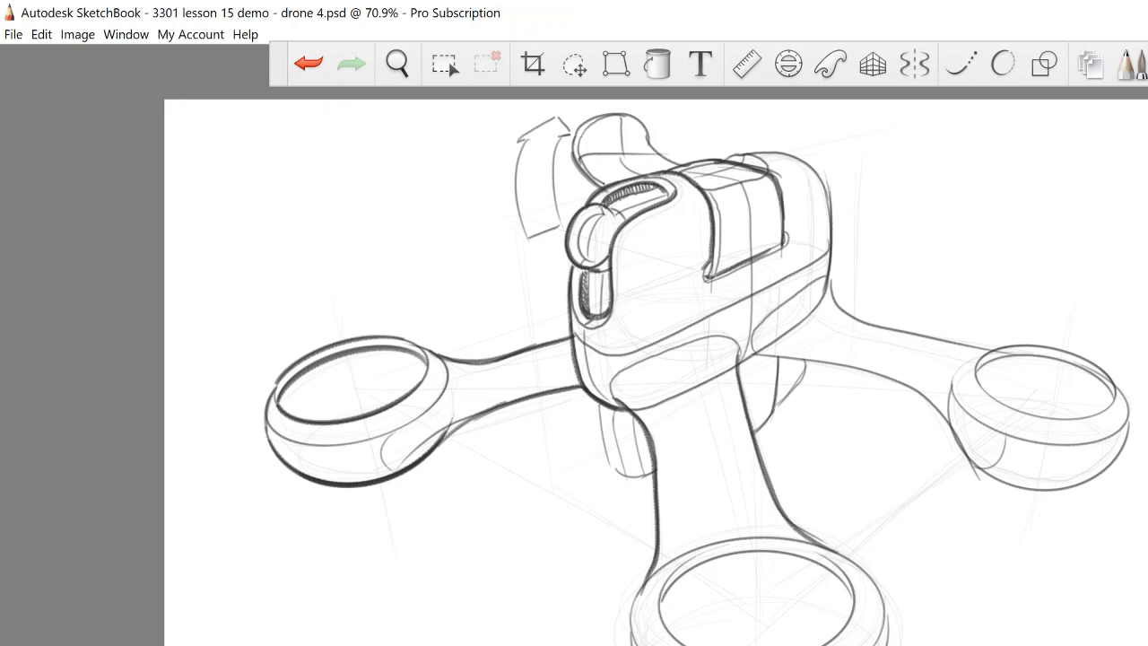
Save the drawing and hide the light perspective construction lines.
click(13, 34)
click(22, 135)
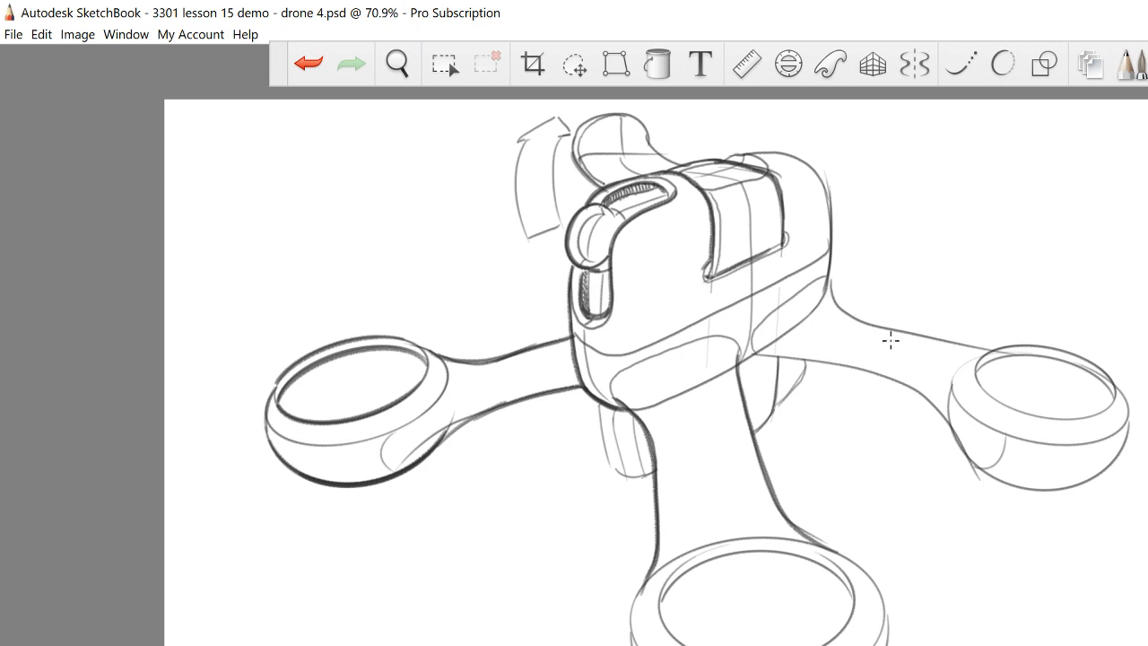
Draw cross-section contour lines across the right arm and across the upper part of the front arm.
drag(894, 331, 867, 369)
drag(656, 465, 757, 442)
key(ctrl+z)
mouse_move(644, 453)
mouse_down()
mouse_move(661, 436)
mouse_move(750, 427)
mouse_up()
key(ctrl+z)
mouse_move(654, 459)
mouse_down()
mouse_move(658, 446)
mouse_move(754, 429)
mouse_up()
Handwrite the note "UNDER-SKETCH W/ PERSPECTIVE" with a circled 1 below the left motor pod.
mouse_move(206, 598)
mouse_down()
mouse_move(244, 617)
mouse_move(263, 602)
mouse_move(289, 607)
mouse_move(285, 621)
mouse_move(326, 601)
mouse_move(362, 614)
mouse_move(354, 599)
mouse_move(383, 596)
mouse_move(400, 609)
mouse_move(451, 610)
mouse_move(446, 599)
mouse_move(459, 617)
mouse_move(476, 598)
mouse_move(560, 601)
mouse_up()
key(ctrl+z)
key(ctrl+z)
key(ctrl+z)
key(ctrl+z)
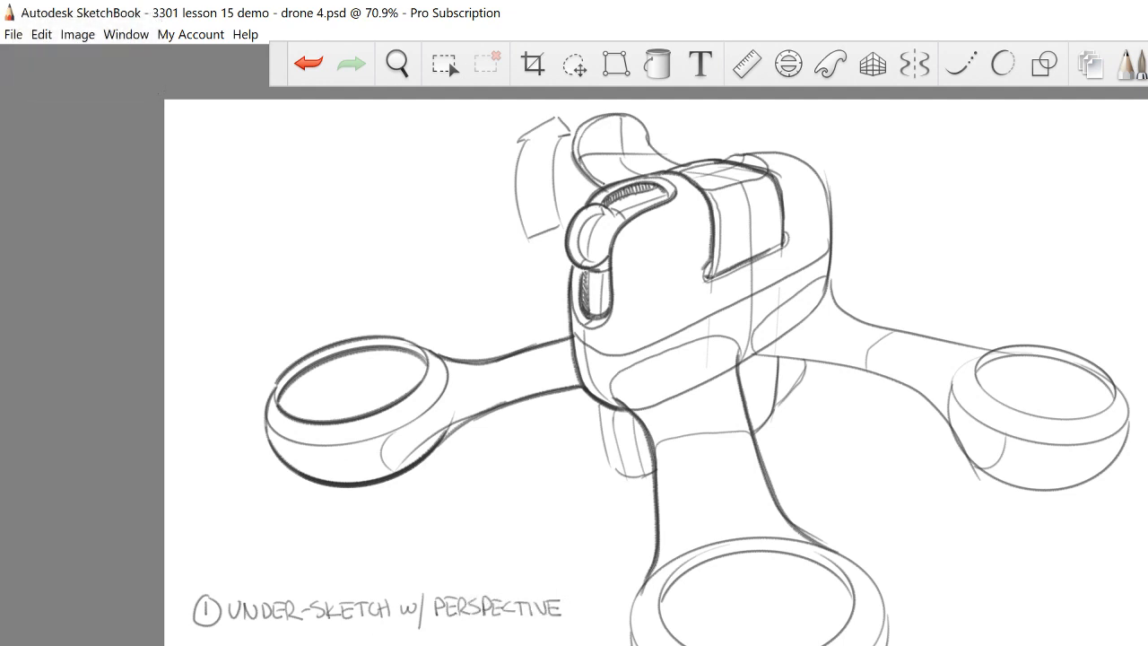
Handwrite the note "LINE WORK" with a circled 2 beneath the first note.
mouse_move(206, 633)
mouse_down()
mouse_move(198, 642)
mouse_move(214, 628)
mouse_move(223, 641)
mouse_move(352, 637)
mouse_up()
Fill the front arm and its motor pod with flat light grey, undoing the stray test strokes beside it.
drag(651, 399, 659, 377)
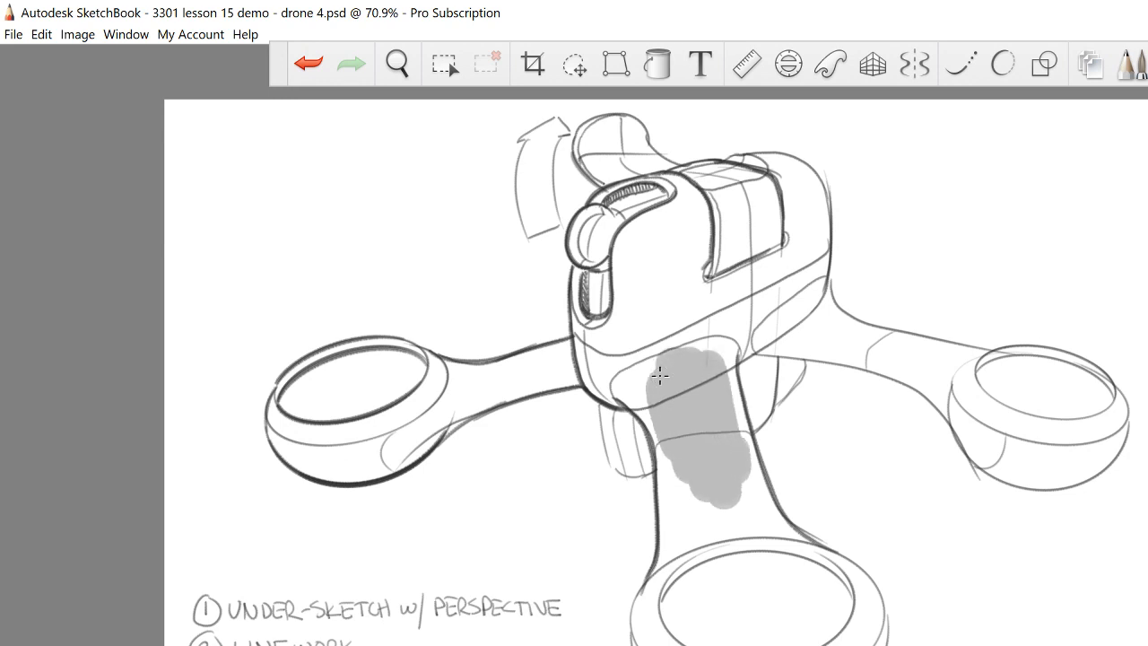
mouse_move(726, 359)
mouse_down()
mouse_move(761, 534)
mouse_move(773, 547)
mouse_move(788, 538)
mouse_move(874, 619)
mouse_move(839, 556)
mouse_move(878, 610)
mouse_move(852, 637)
mouse_move(885, 628)
mouse_move(886, 639)
mouse_move(812, 617)
mouse_move(733, 560)
mouse_move(664, 449)
mouse_move(674, 610)
mouse_move(699, 632)
mouse_move(740, 636)
mouse_move(668, 575)
mouse_move(651, 583)
mouse_move(638, 628)
mouse_move(669, 564)
mouse_up()
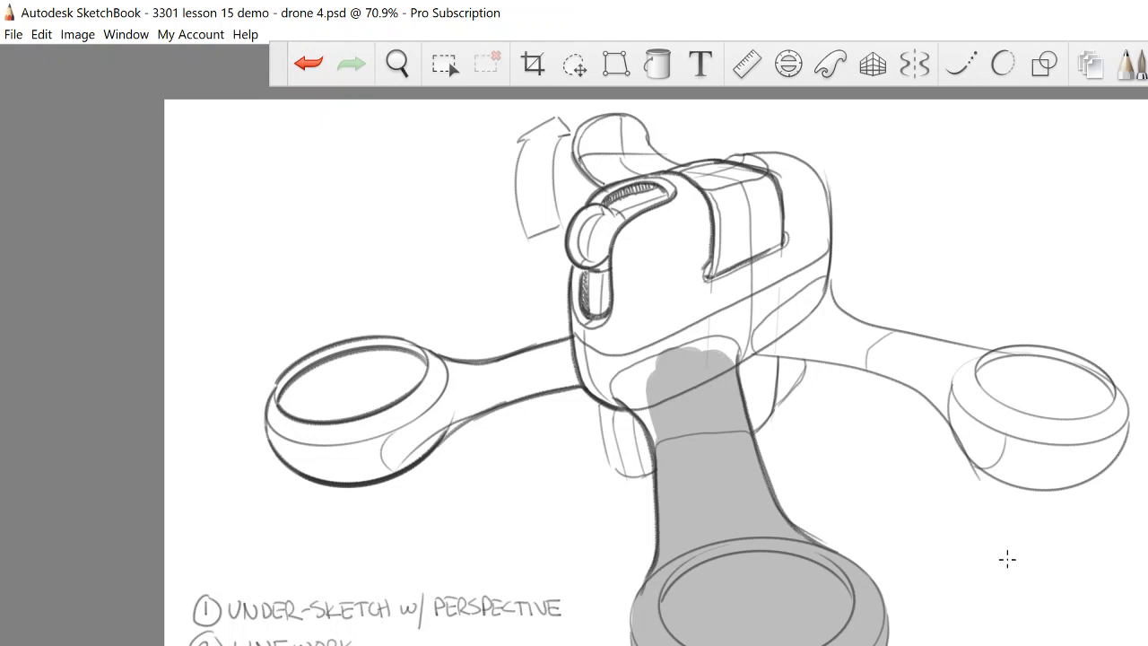
mouse_move(1006, 563)
mouse_down()
mouse_move(999, 588)
mouse_move(1067, 644)
mouse_move(1085, 596)
mouse_move(1073, 553)
mouse_move(1032, 531)
mouse_move(991, 530)
mouse_up()
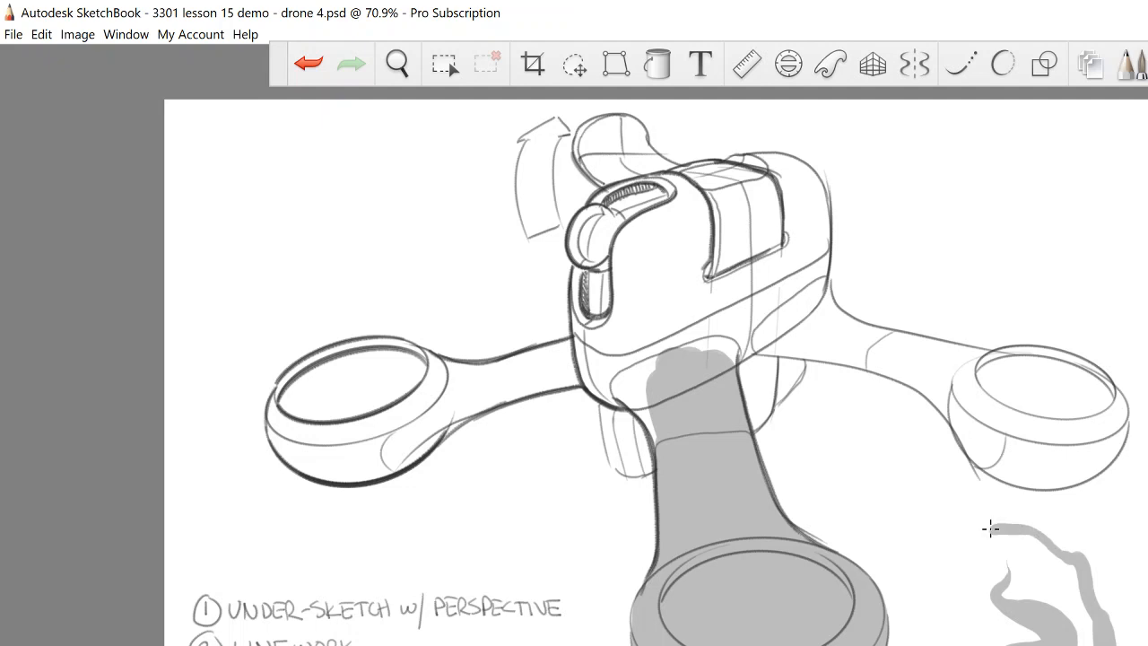
key(ctrl+z)
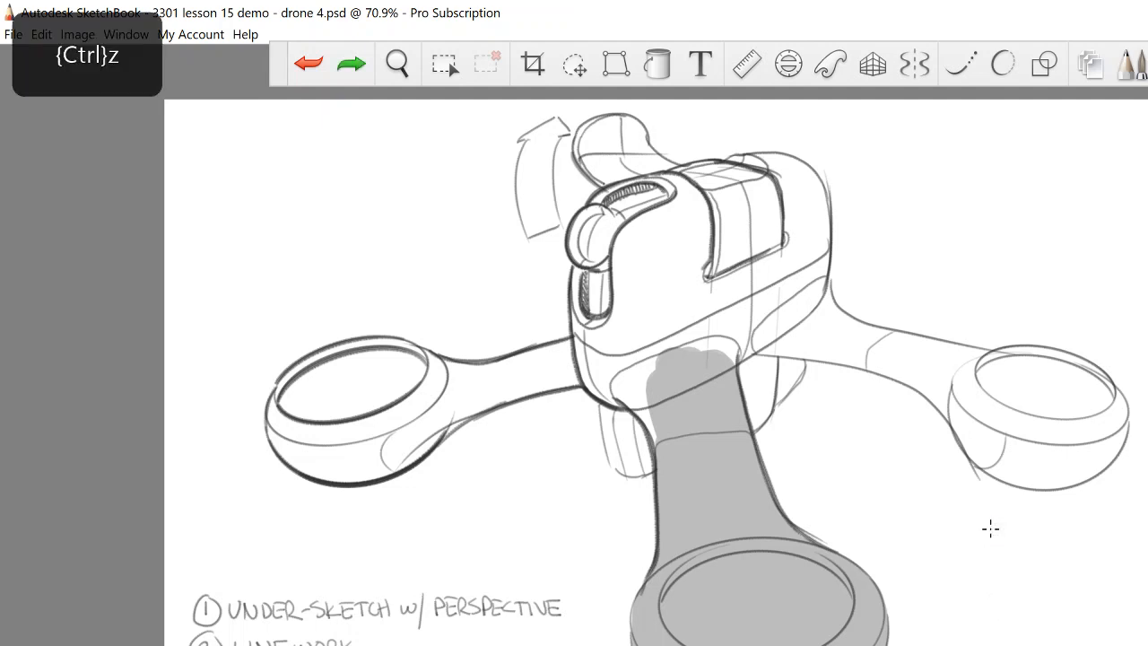
Fill the lower body band, the left arm and the left motor pod with the same light grey.
mouse_move(648, 406)
mouse_down()
mouse_move(638, 422)
mouse_move(610, 377)
mouse_move(648, 392)
mouse_move(734, 354)
mouse_move(730, 341)
mouse_move(769, 297)
mouse_move(730, 342)
mouse_up()
mouse_move(653, 374)
mouse_down()
mouse_move(660, 360)
mouse_move(620, 369)
mouse_move(565, 345)
mouse_move(588, 390)
mouse_move(620, 369)
mouse_up()
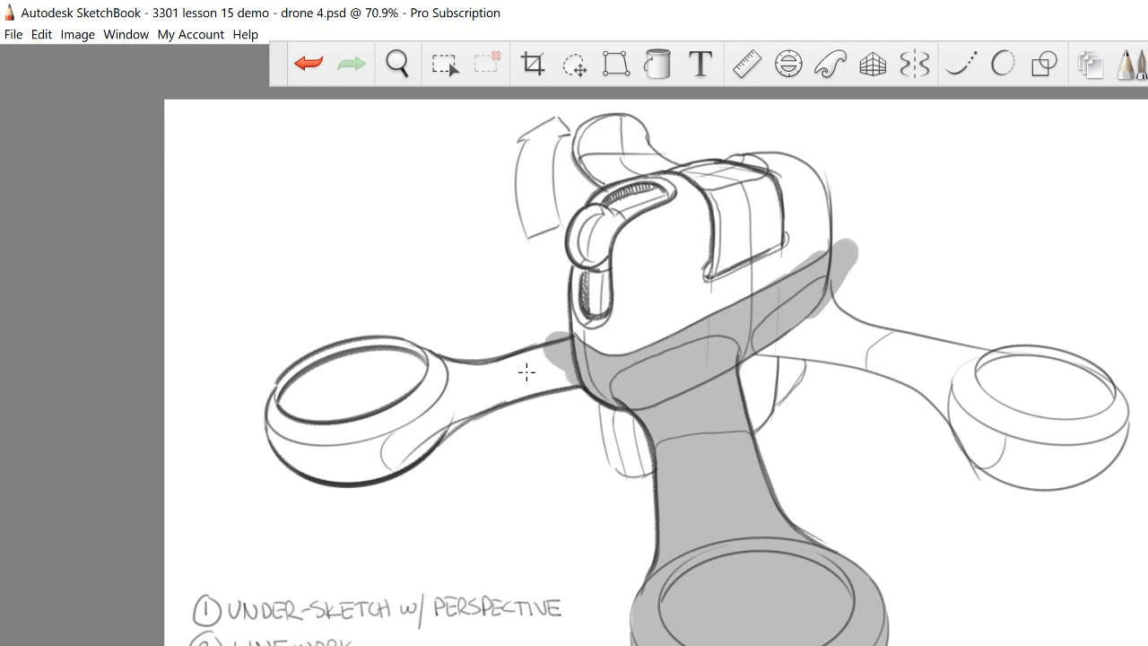
mouse_move(527, 371)
mouse_down()
mouse_move(453, 399)
mouse_move(541, 373)
mouse_up()
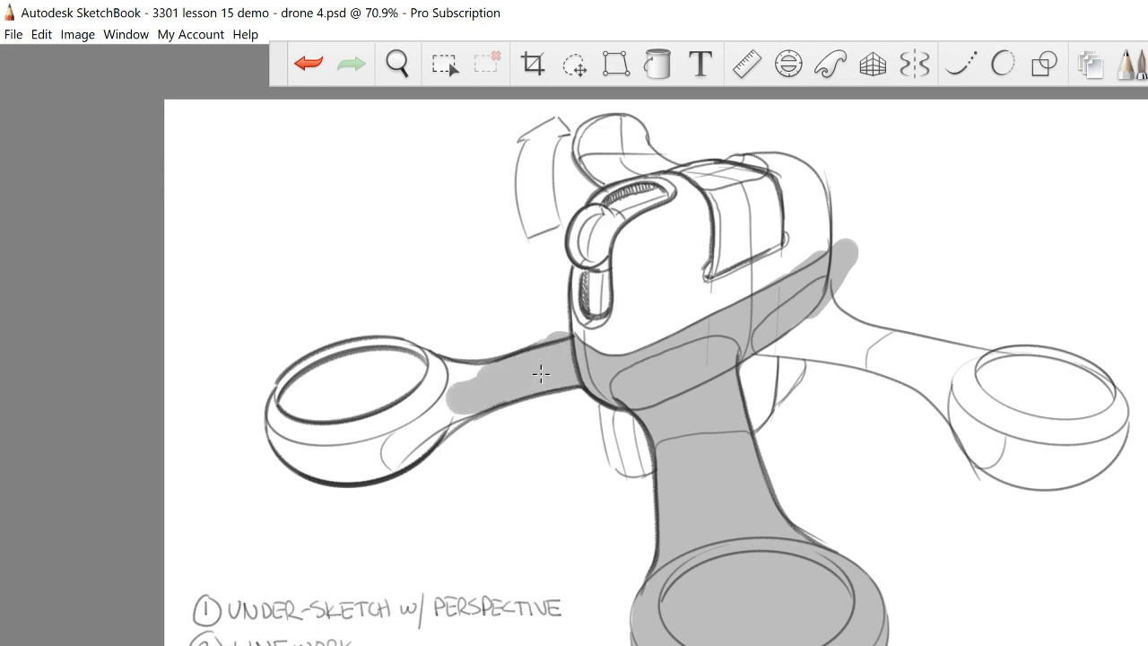
mouse_move(469, 377)
mouse_down()
mouse_move(424, 431)
mouse_move(372, 458)
mouse_move(414, 402)
mouse_move(476, 366)
mouse_move(390, 354)
mouse_move(336, 422)
mouse_move(367, 471)
mouse_move(309, 444)
mouse_move(294, 458)
mouse_move(275, 400)
mouse_move(282, 385)
mouse_move(269, 440)
mouse_up()
drag(278, 388, 380, 339)
Fill the right arm and the right motor pod with the same light grey.
mouse_move(813, 325)
mouse_down()
mouse_move(836, 305)
mouse_move(897, 354)
mouse_move(774, 354)
mouse_move(978, 384)
mouse_up()
drag(857, 333, 942, 348)
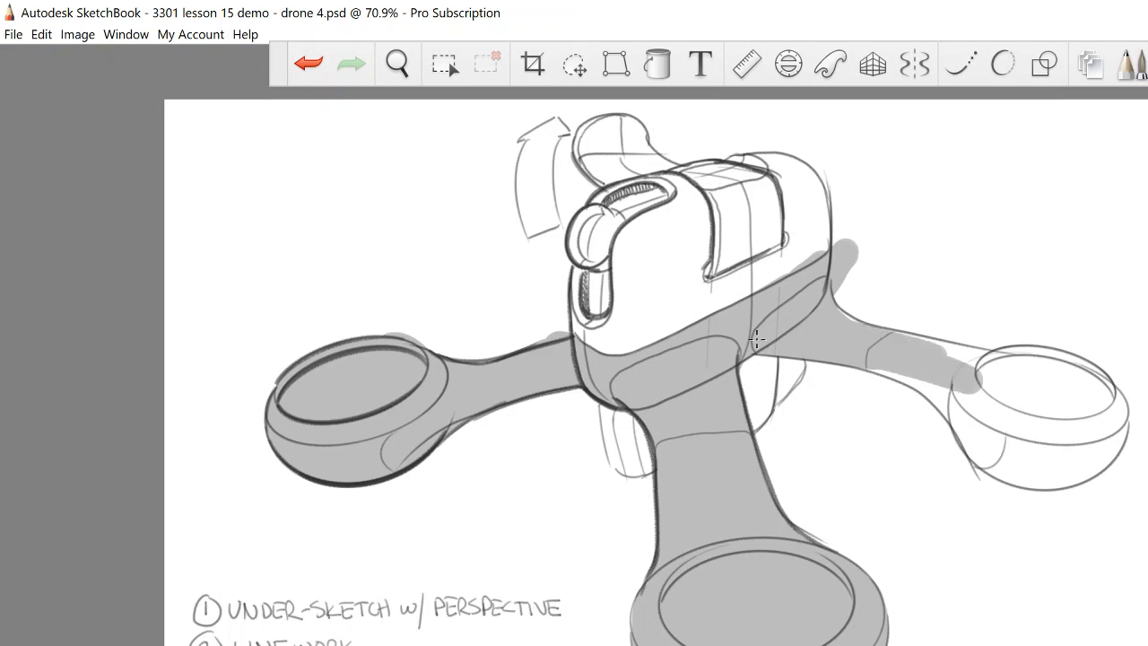
mouse_move(857, 330)
mouse_down()
mouse_move(1013, 368)
mouse_move(897, 345)
mouse_move(1002, 417)
mouse_move(878, 366)
mouse_move(979, 440)
mouse_move(916, 399)
mouse_move(1024, 456)
mouse_move(1036, 449)
mouse_up()
key(ctrl+z)
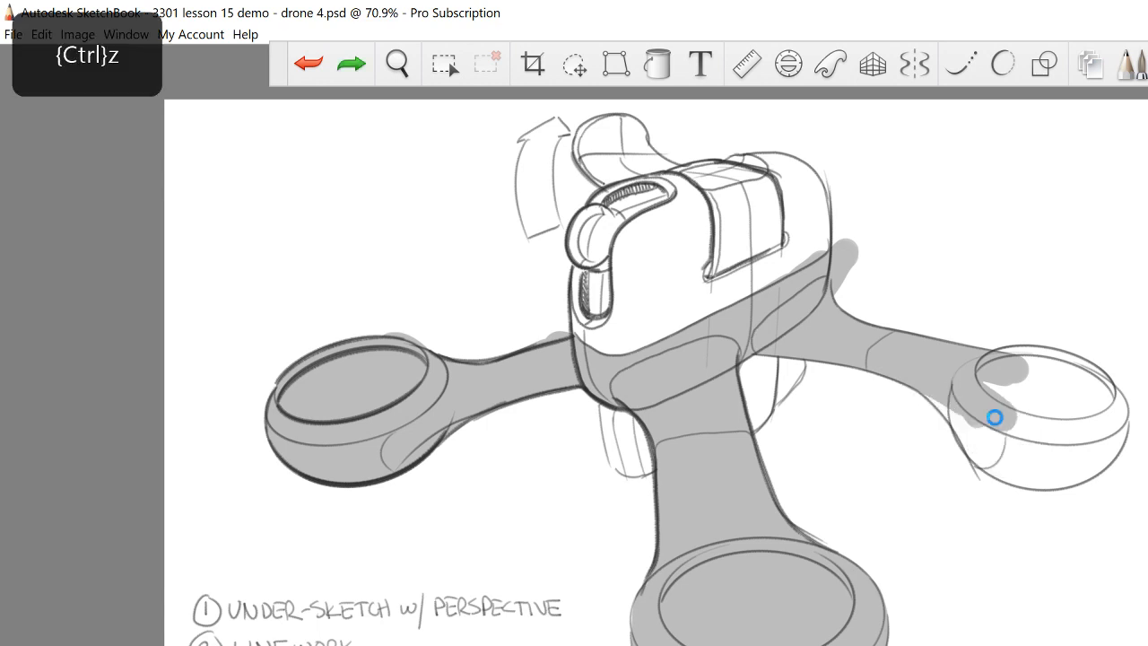
mouse_move(935, 385)
mouse_down()
mouse_move(977, 440)
mouse_move(1023, 457)
mouse_move(1076, 386)
mouse_move(1112, 404)
mouse_move(1013, 361)
mouse_move(1057, 361)
mouse_move(1121, 405)
mouse_move(1117, 432)
mouse_move(1081, 462)
mouse_move(1023, 468)
mouse_up()
mouse_move(956, 430)
mouse_down()
mouse_move(986, 467)
mouse_move(1090, 476)
mouse_move(1126, 438)
mouse_move(1128, 408)
mouse_up()
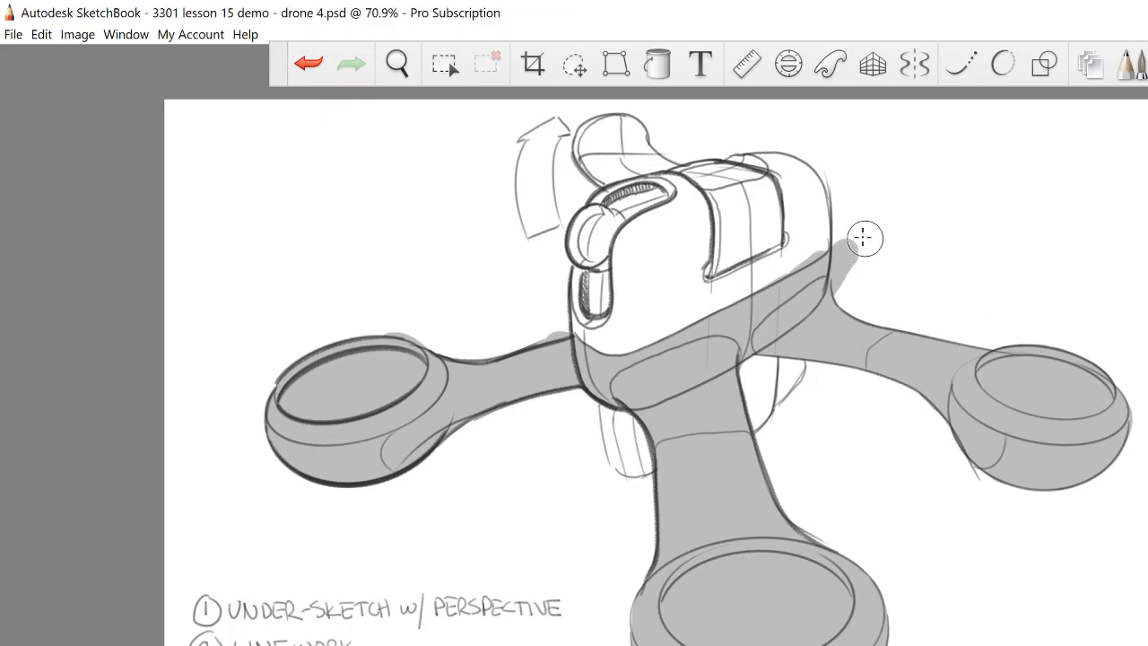
Erase the grey overspill beside the body's lower edge, along the seam and above the left arm and pod.
drag(866, 238, 849, 260)
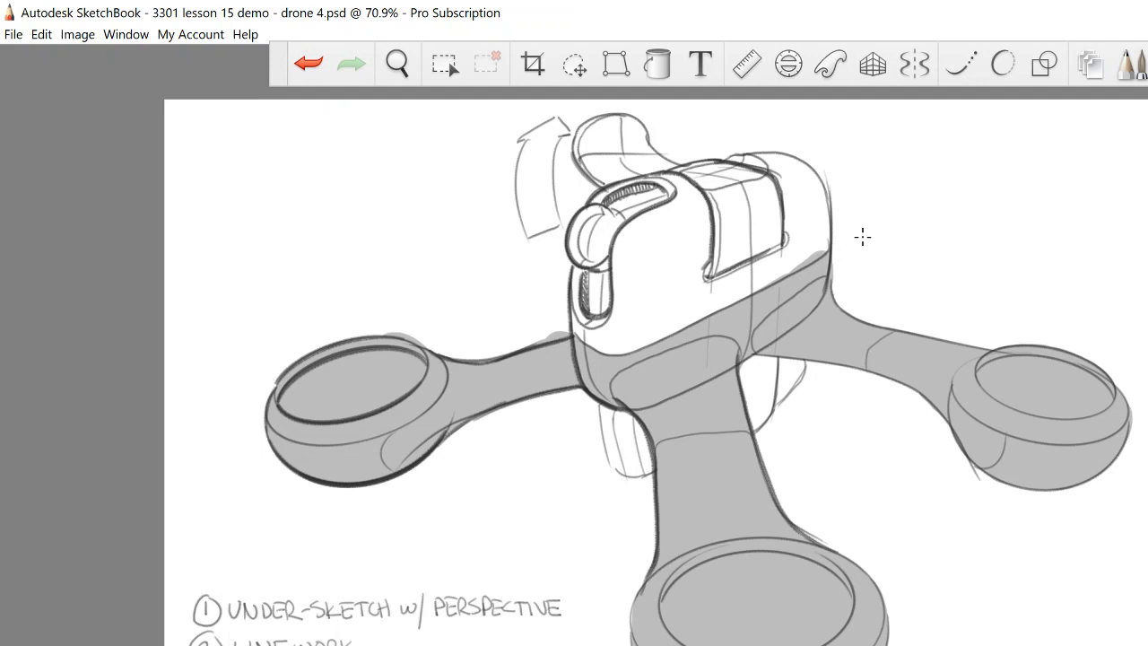
drag(758, 273, 808, 253)
drag(516, 337, 561, 323)
drag(403, 321, 443, 333)
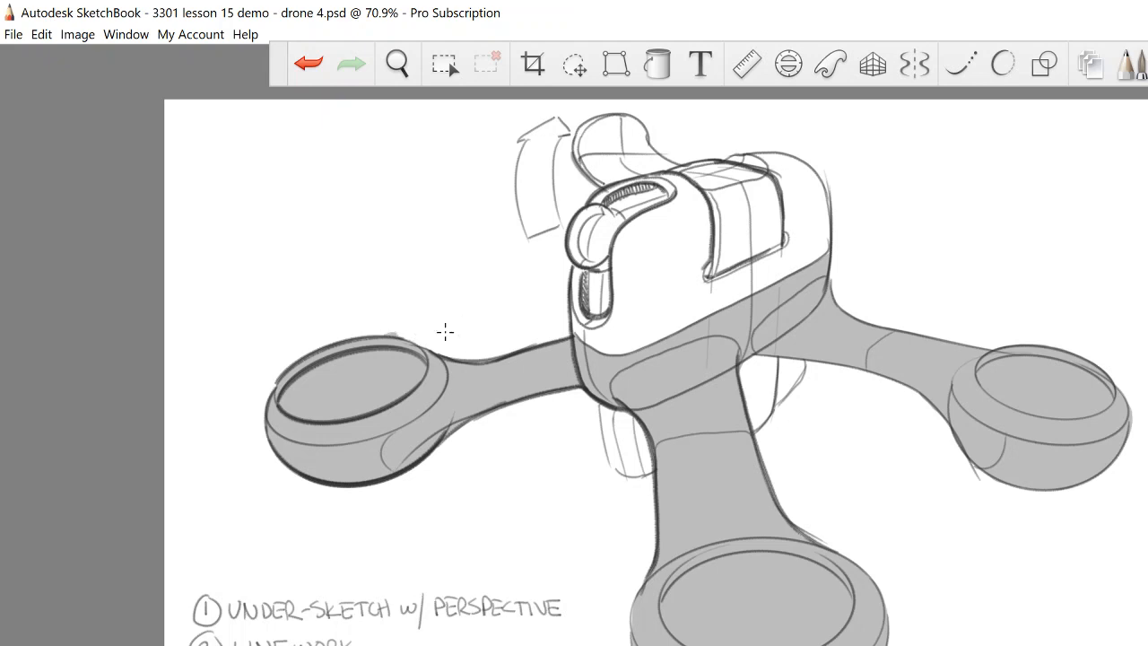
key(ctrl+z)
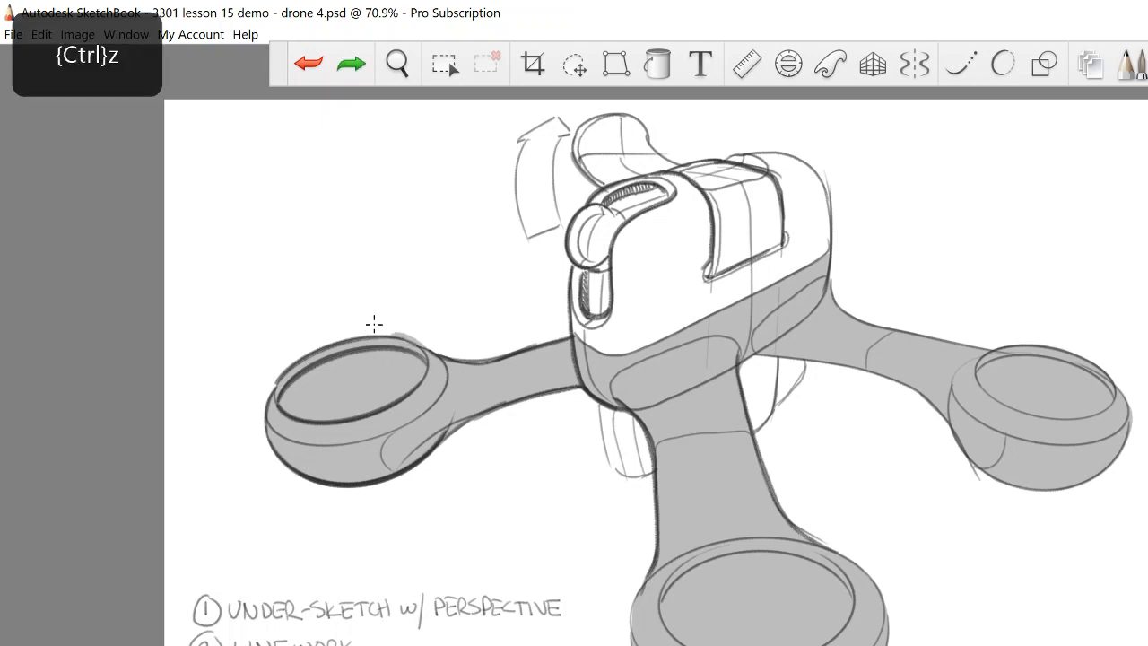
drag(374, 323, 440, 334)
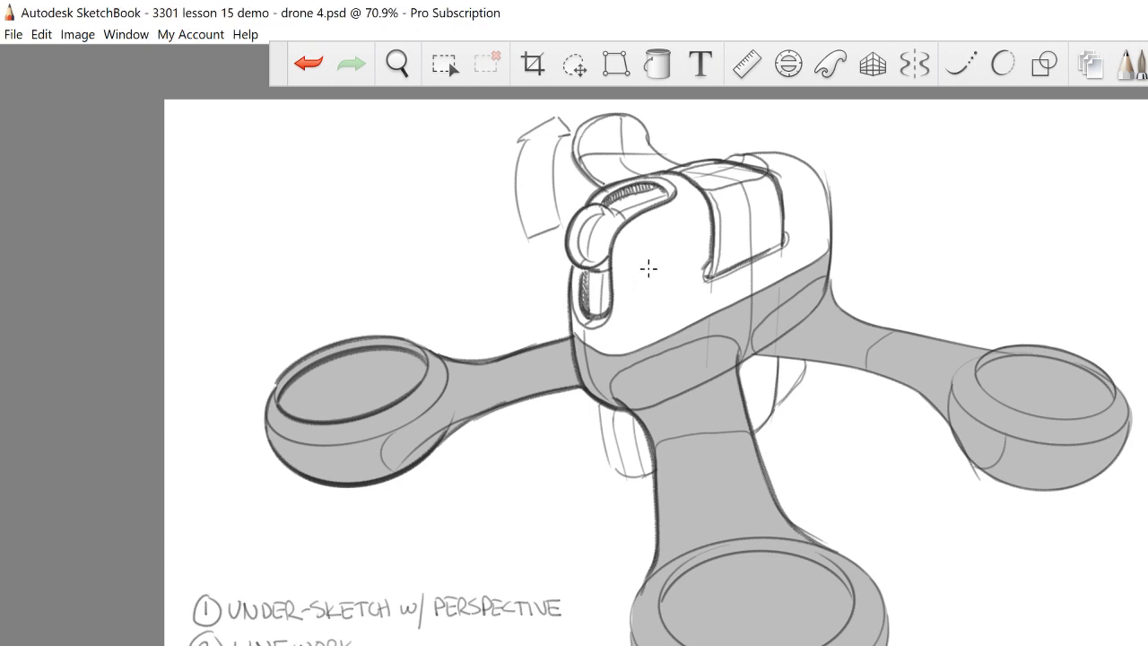
Fill the upper body with flat orange and erase the overspill along its top edge.
mouse_move(639, 287)
mouse_down()
mouse_move(628, 340)
mouse_move(677, 207)
mouse_move(704, 305)
mouse_move(754, 215)
mouse_move(794, 188)
mouse_move(827, 242)
mouse_move(775, 154)
mouse_move(743, 166)
mouse_move(722, 204)
mouse_move(713, 193)
mouse_move(731, 166)
mouse_move(748, 170)
mouse_move(628, 213)
mouse_move(597, 296)
mouse_move(617, 352)
mouse_move(583, 255)
mouse_move(573, 296)
mouse_move(592, 232)
mouse_move(608, 221)
mouse_move(592, 242)
mouse_move(583, 206)
mouse_move(574, 251)
mouse_move(693, 167)
mouse_move(680, 184)
mouse_up()
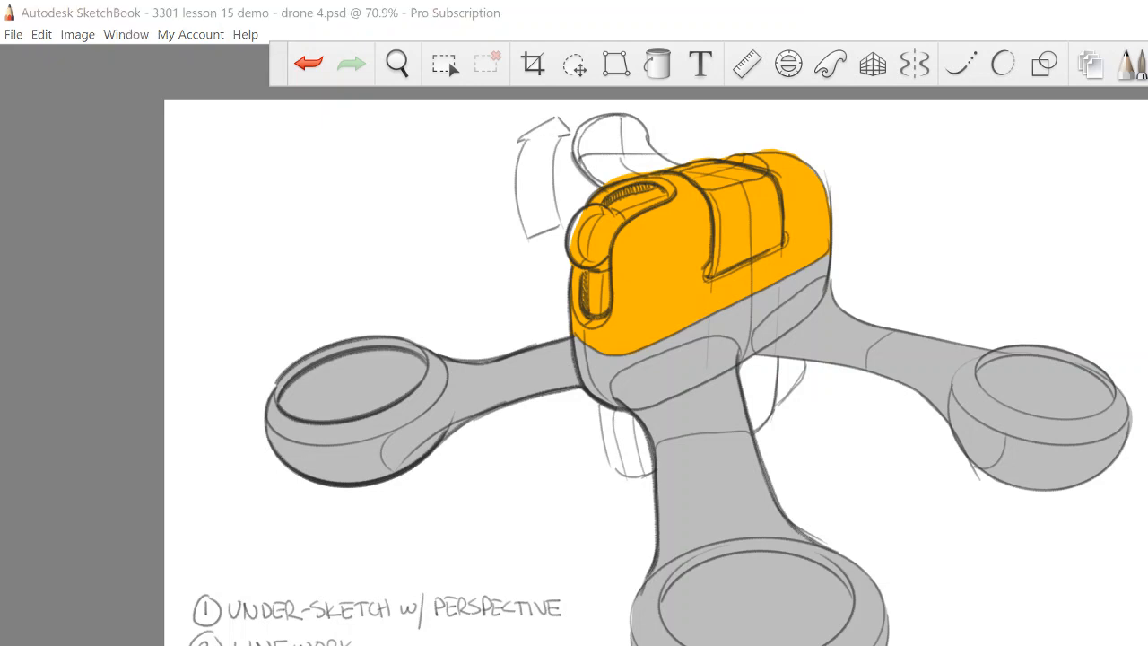
click(828, 144)
drag(801, 154, 764, 149)
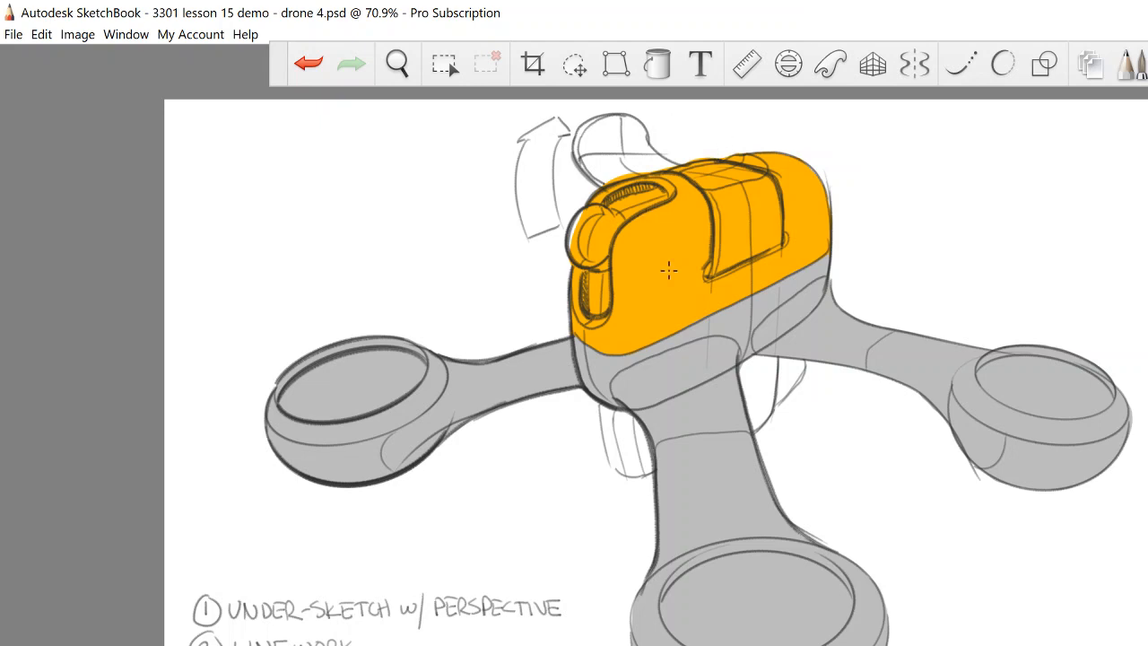
mouse_move(696, 158)
mouse_down()
mouse_move(722, 159)
mouse_move(683, 154)
mouse_up()
Fill the round camera lens and the two rail bars extending from it with dark grey.
mouse_move(601, 242)
mouse_down()
mouse_move(599, 226)
mouse_move(598, 260)
mouse_move(601, 231)
mouse_move(585, 256)
mouse_move(581, 239)
mouse_move(599, 232)
mouse_move(592, 217)
mouse_move(603, 230)
mouse_move(614, 217)
mouse_move(592, 206)
mouse_move(599, 236)
mouse_up()
key(ctrl+z)
mouse_move(594, 233)
mouse_down()
mouse_move(578, 248)
mouse_move(598, 210)
mouse_move(612, 221)
mouse_move(596, 232)
mouse_up()
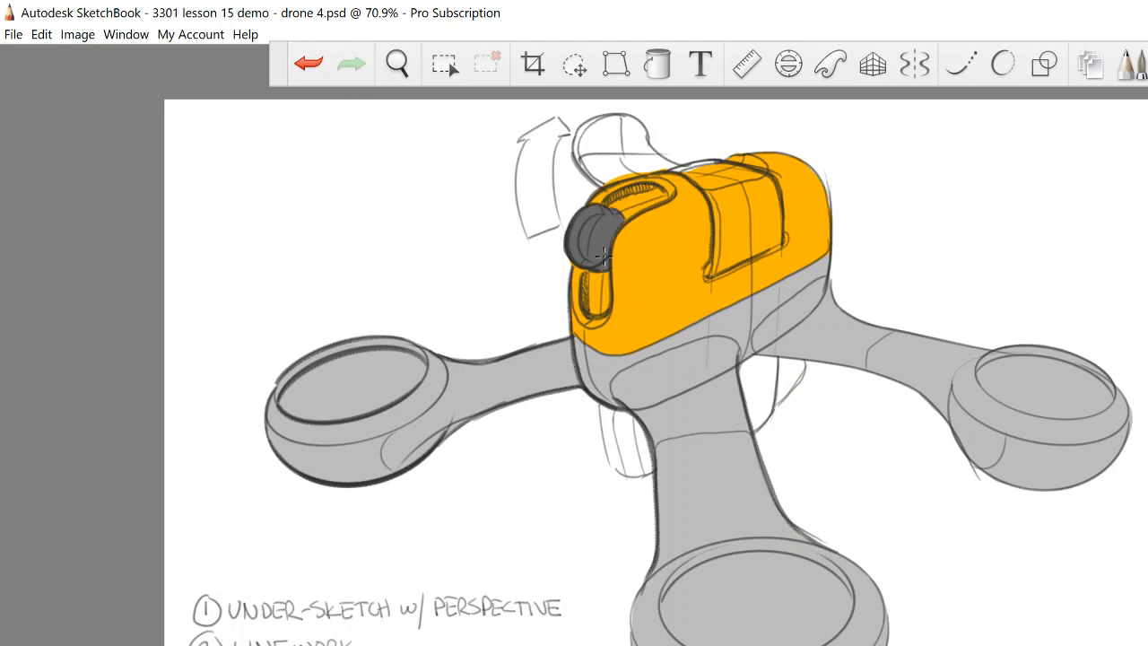
drag(599, 271, 599, 312)
drag(599, 312, 599, 269)
drag(609, 219, 637, 199)
mouse_move(637, 199)
mouse_down()
mouse_move(608, 219)
mouse_move(664, 194)
mouse_move(608, 219)
mouse_move(639, 195)
mouse_up()
mouse_move(639, 196)
mouse_down()
mouse_move(609, 218)
mouse_move(663, 194)
mouse_move(640, 190)
mouse_move(609, 213)
mouse_up()
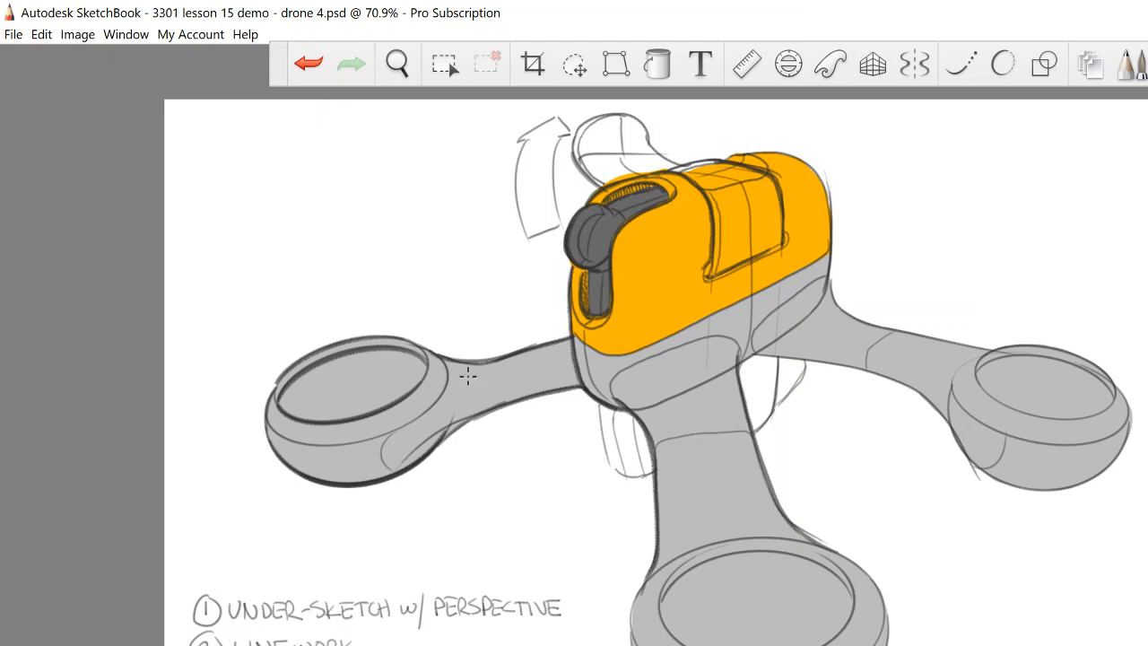
Fill the wrap-over panel on the body, the rear arm and the part below the body with dark grey.
mouse_move(736, 199)
mouse_down()
mouse_move(728, 256)
mouse_move(716, 215)
mouse_move(716, 271)
mouse_move(773, 242)
mouse_move(771, 202)
mouse_move(741, 190)
mouse_move(761, 176)
mouse_move(773, 184)
mouse_move(740, 170)
mouse_move(708, 180)
mouse_move(726, 221)
mouse_move(697, 177)
mouse_move(727, 221)
mouse_up()
mouse_move(713, 161)
mouse_down()
mouse_move(687, 179)
mouse_move(695, 163)
mouse_up()
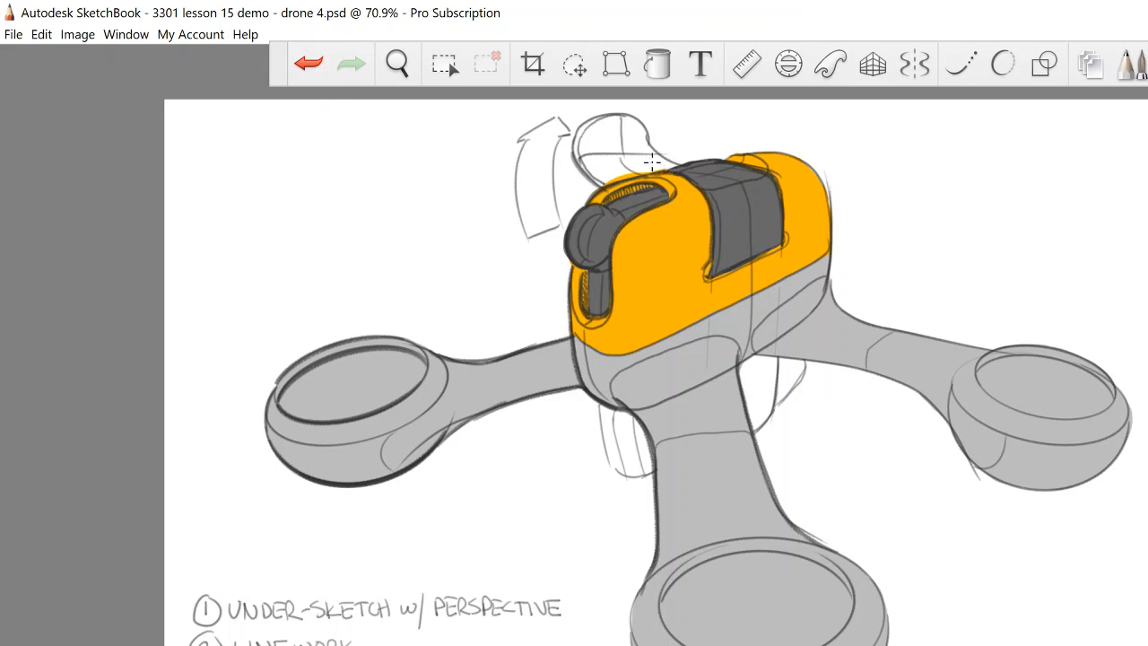
key(ctrl+z)
mouse_move(658, 157)
mouse_down()
mouse_move(668, 166)
mouse_move(633, 151)
mouse_move(646, 171)
mouse_move(594, 178)
mouse_move(603, 166)
mouse_move(597, 179)
mouse_move(583, 145)
mouse_move(604, 164)
mouse_move(622, 135)
mouse_move(647, 147)
mouse_move(607, 115)
mouse_move(574, 153)
mouse_up()
key(ctrl+z)
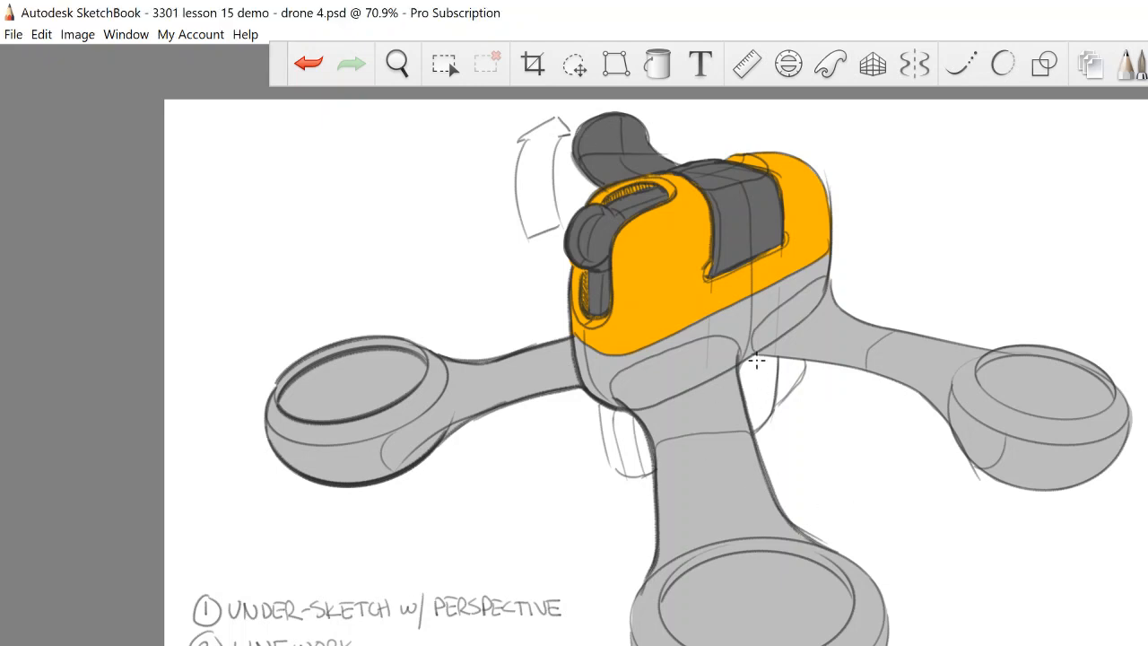
mouse_move(757, 361)
mouse_down()
mouse_move(769, 396)
mouse_move(749, 408)
mouse_move(741, 366)
mouse_move(762, 421)
mouse_move(756, 434)
mouse_up()
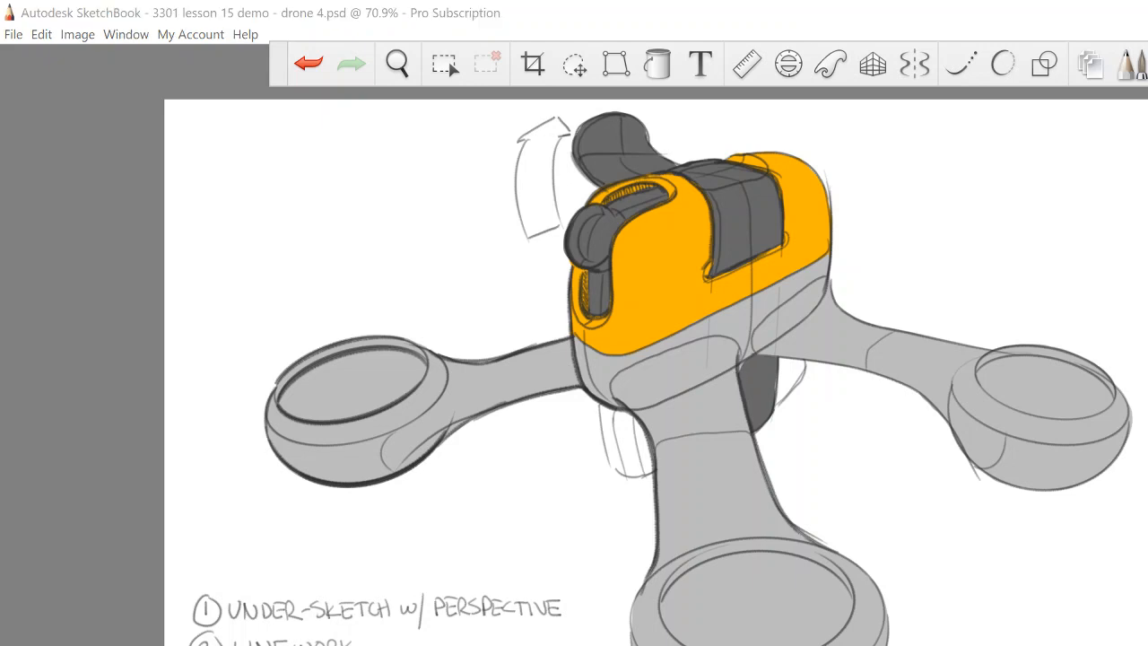
Fill the two pieces showing beneath the body with very light grey, keeping the dark grey part uncovered.
drag(639, 457, 636, 397)
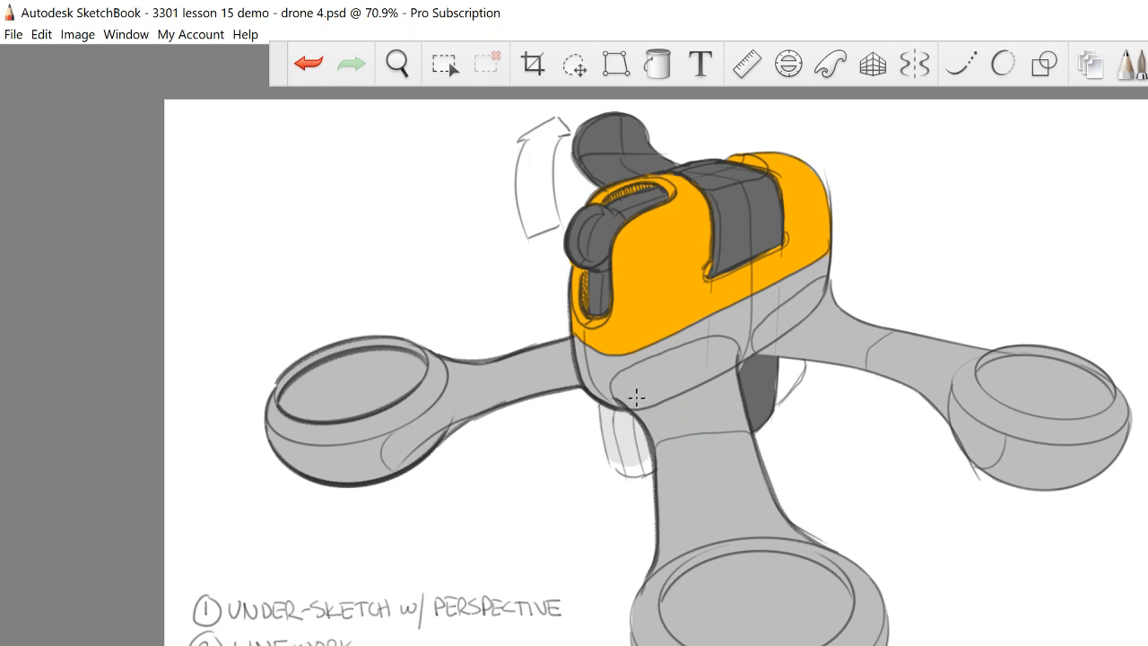
drag(651, 458, 616, 468)
drag(746, 403, 798, 369)
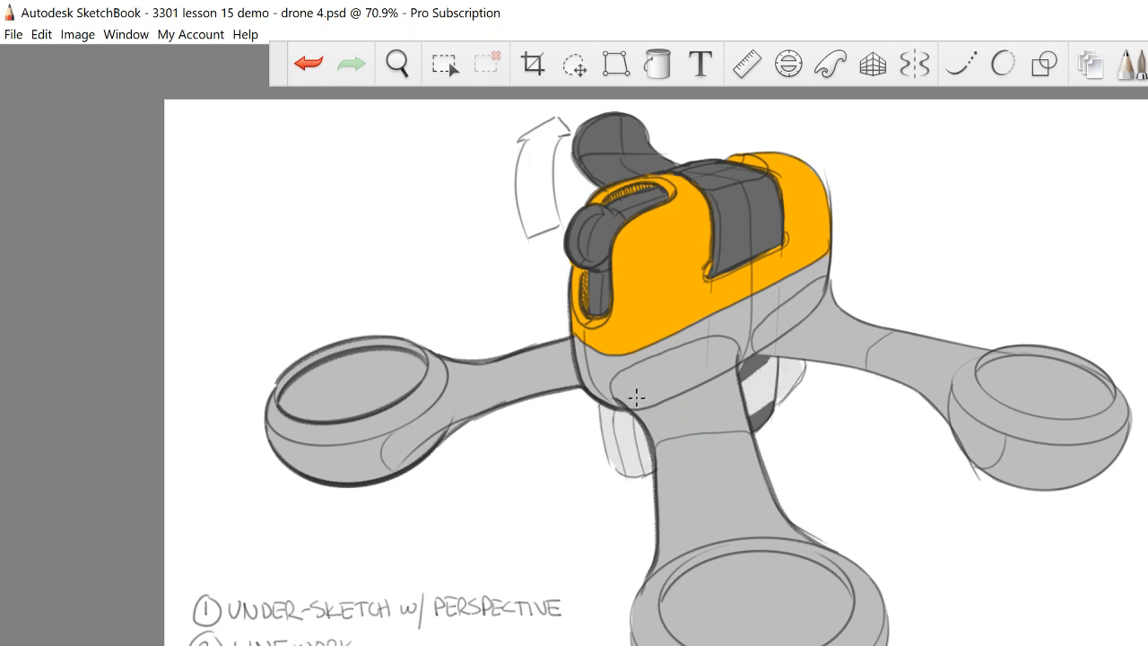
key(ctrl+z)
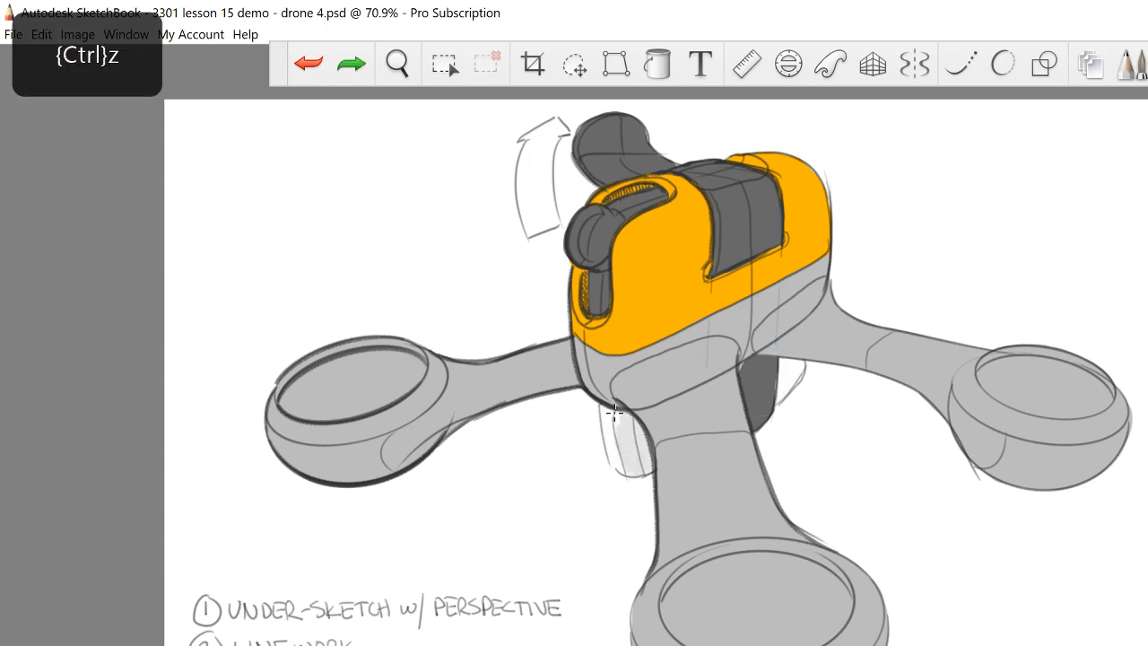
mouse_move(616, 411)
mouse_down()
mouse_move(612, 453)
mouse_move(641, 474)
mouse_up()
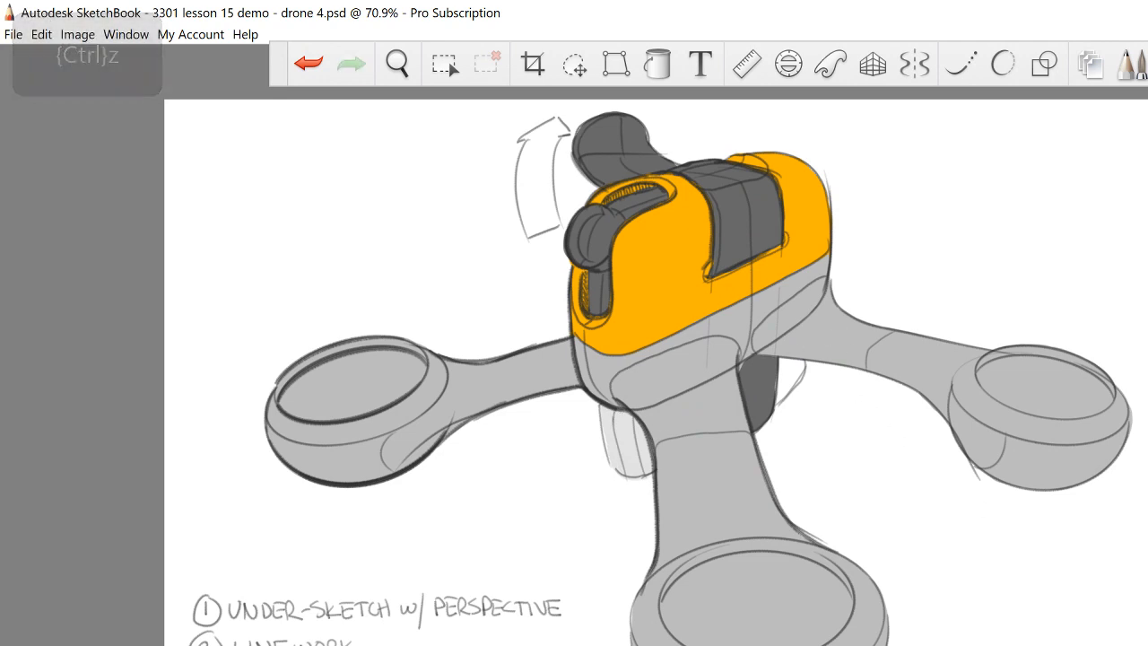
mouse_move(781, 350)
mouse_down()
mouse_move(782, 375)
mouse_move(798, 372)
mouse_move(779, 402)
mouse_up()
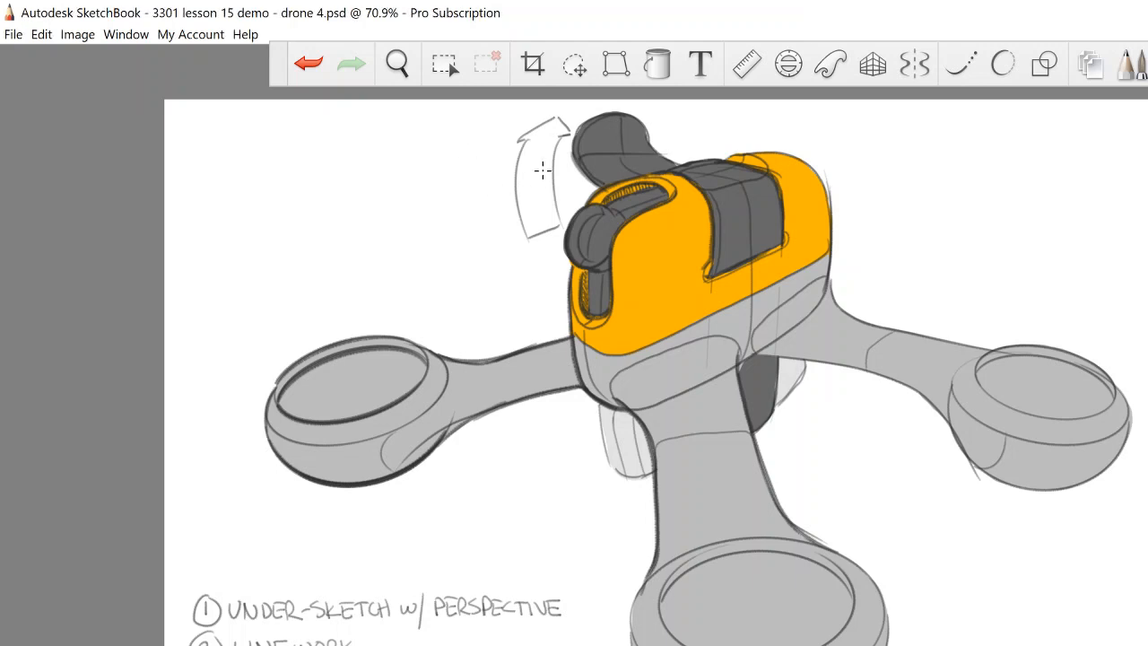
Fill the curved arrow with teal green, erase the color outside its outline and save the drawing.
mouse_move(534, 153)
mouse_down()
mouse_move(539, 205)
mouse_move(544, 221)
mouse_move(534, 158)
mouse_move(556, 219)
mouse_move(543, 244)
mouse_move(526, 235)
mouse_move(520, 176)
mouse_move(533, 143)
mouse_move(555, 142)
mouse_move(554, 113)
mouse_move(513, 130)
mouse_move(529, 117)
mouse_move(574, 123)
mouse_up()
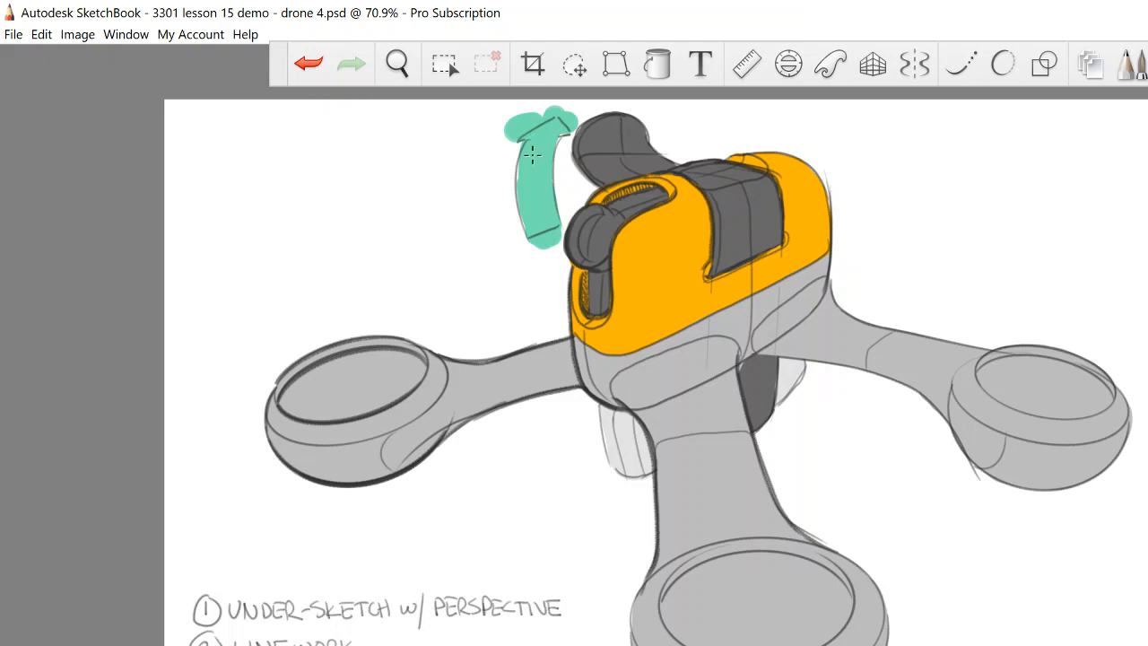
mouse_move(532, 154)
mouse_down()
mouse_move(556, 186)
mouse_move(554, 242)
mouse_up()
mouse_move(502, 120)
mouse_down()
mouse_move(558, 95)
mouse_move(563, 126)
mouse_up()
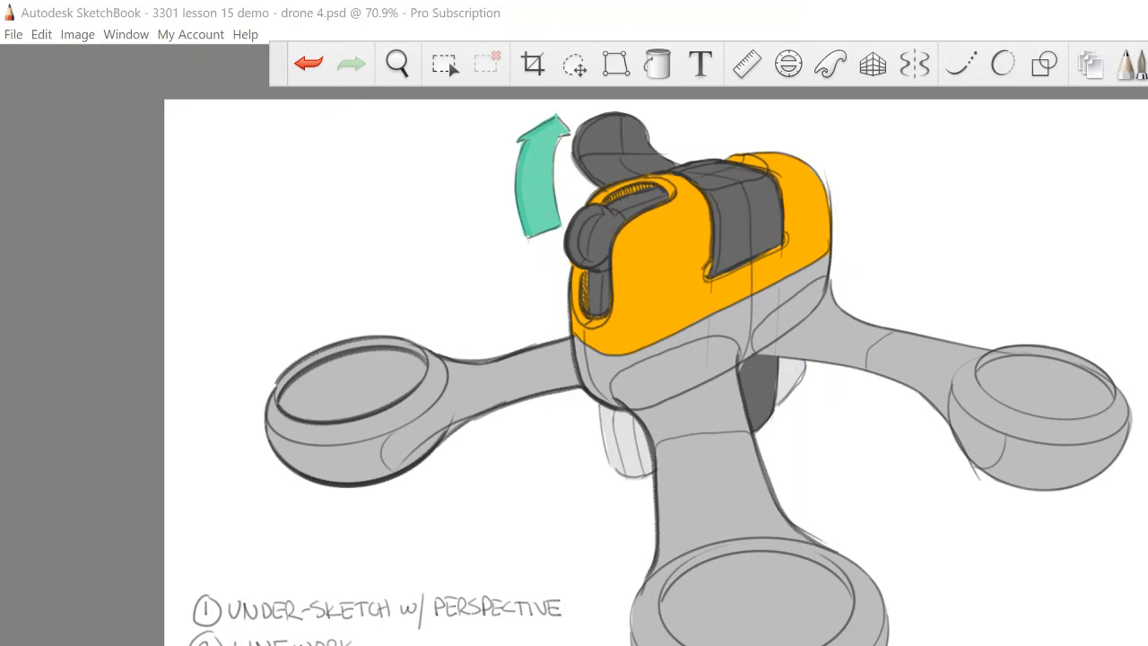
click(15, 34)
click(44, 138)
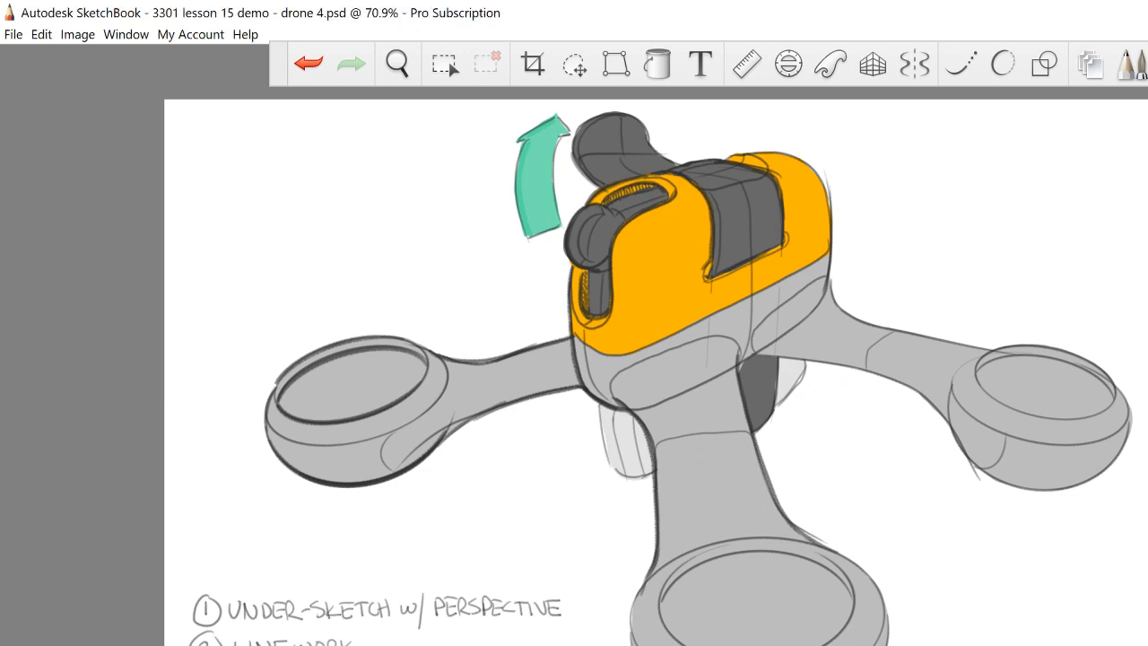
mouse_move(700, 372)
mouse_down()
mouse_move(668, 413)
mouse_move(688, 287)
mouse_move(662, 296)
mouse_up()
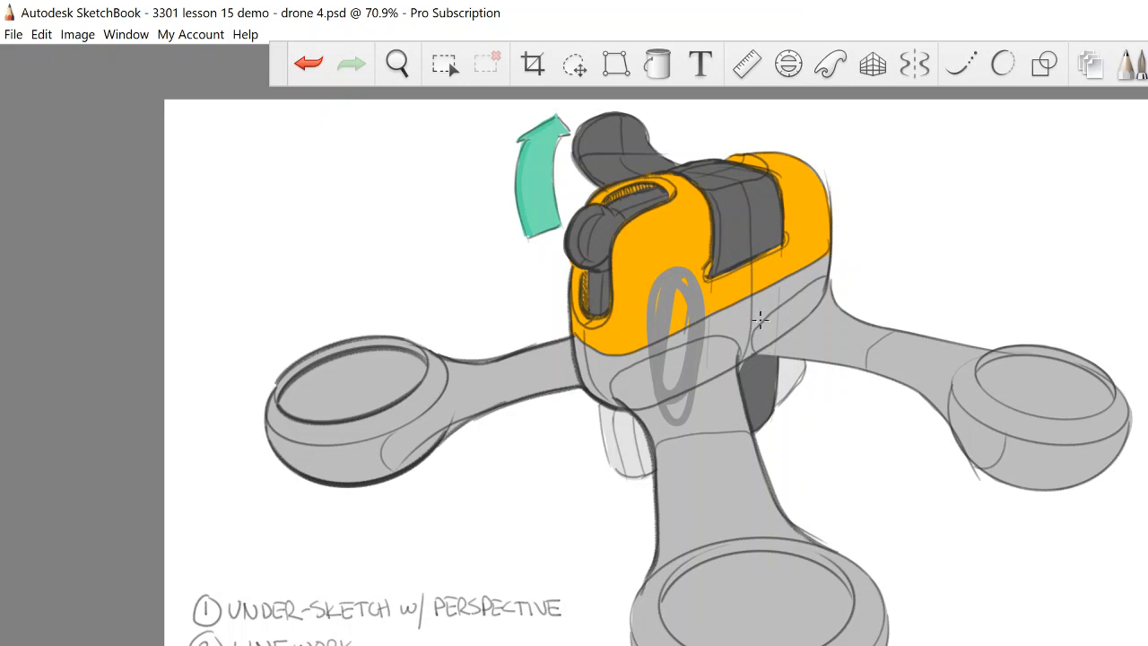
key(ctrl+z)
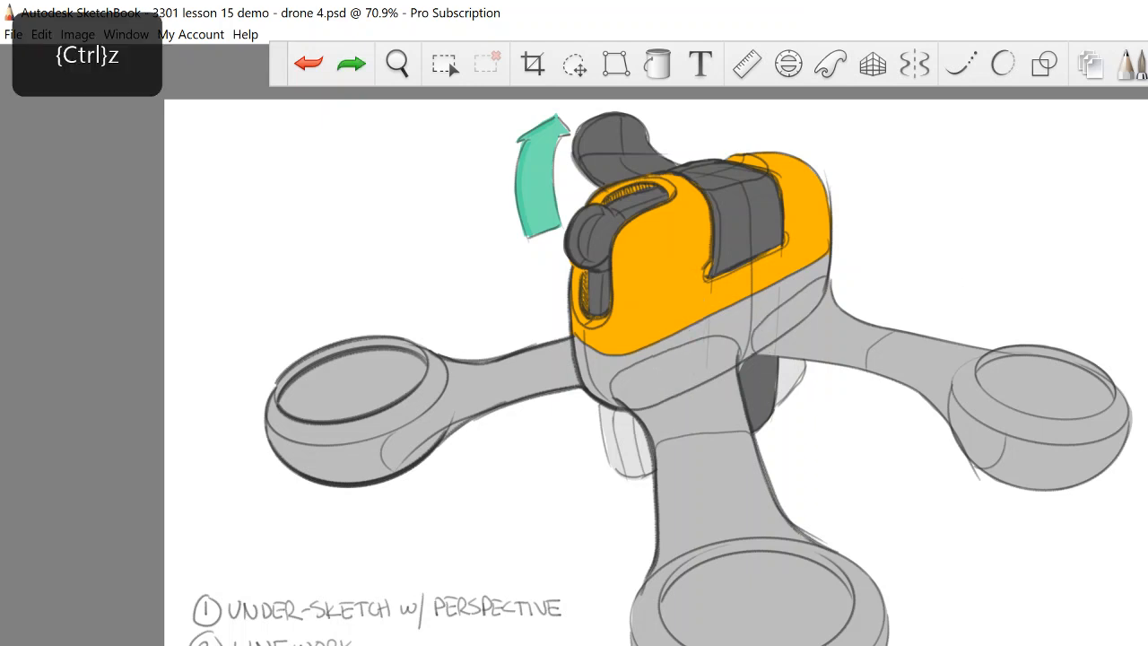
mouse_move(687, 322)
mouse_down()
mouse_move(679, 306)
mouse_move(675, 343)
mouse_up()
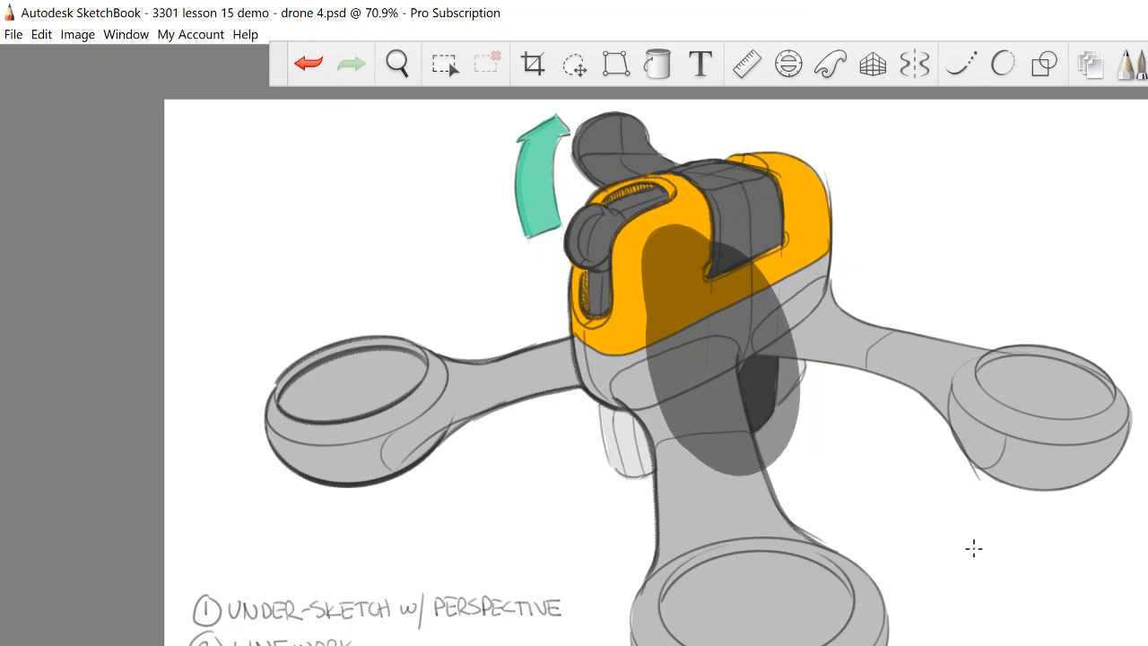
key(ctrl+z)
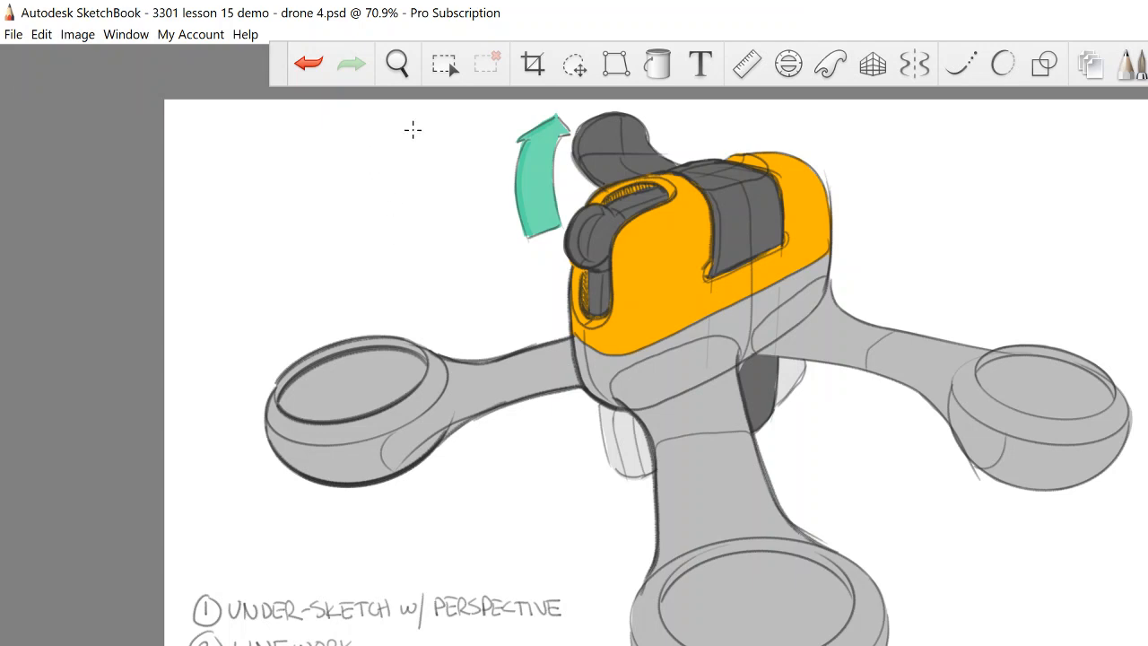
Draw a solid grey arrow pointing down toward the drone, beside the teal arrow, to mark the light direction.
mouse_move(417, 120)
mouse_down()
mouse_move(447, 236)
mouse_move(411, 218)
mouse_move(462, 203)
mouse_move(458, 242)
mouse_up()
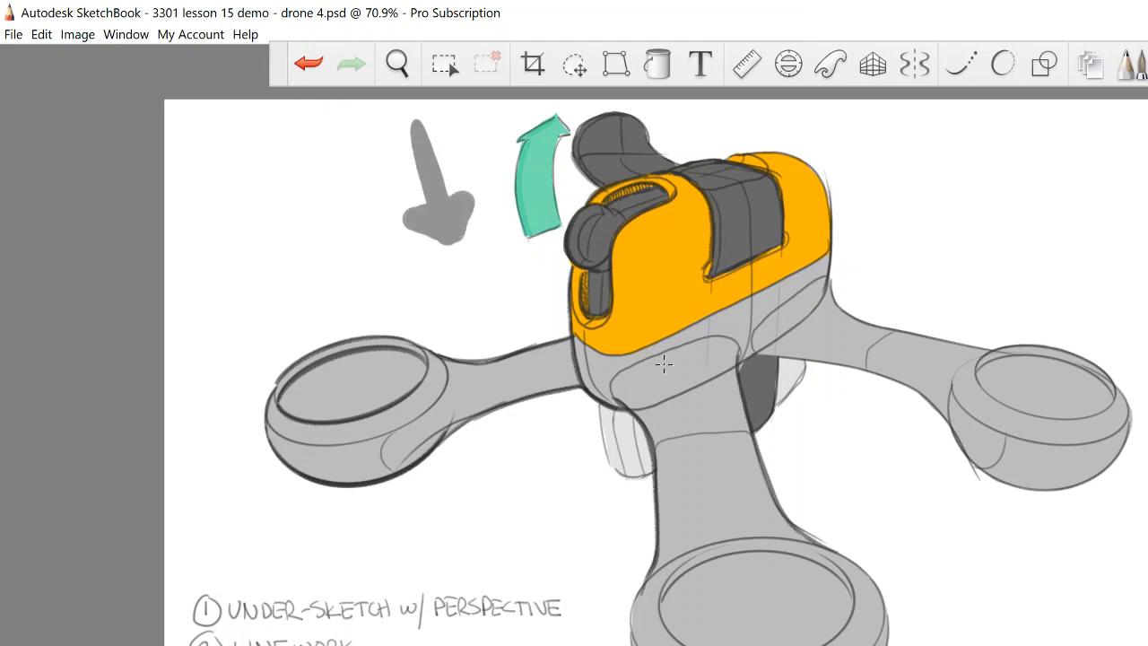
Try to shade the large side face of the body with a transparent dark shadow.
mouse_move(681, 331)
mouse_down()
mouse_move(673, 269)
mouse_move(659, 345)
mouse_move(675, 331)
mouse_up()
mouse_move(704, 244)
mouse_down()
mouse_move(772, 211)
mouse_move(798, 232)
mouse_move(790, 280)
mouse_move(710, 285)
mouse_move(696, 332)
mouse_move(799, 293)
mouse_move(801, 201)
mouse_move(740, 193)
mouse_move(673, 235)
mouse_move(630, 287)
mouse_move(650, 384)
mouse_move(717, 368)
mouse_move(808, 285)
mouse_move(812, 229)
mouse_move(797, 193)
mouse_up()
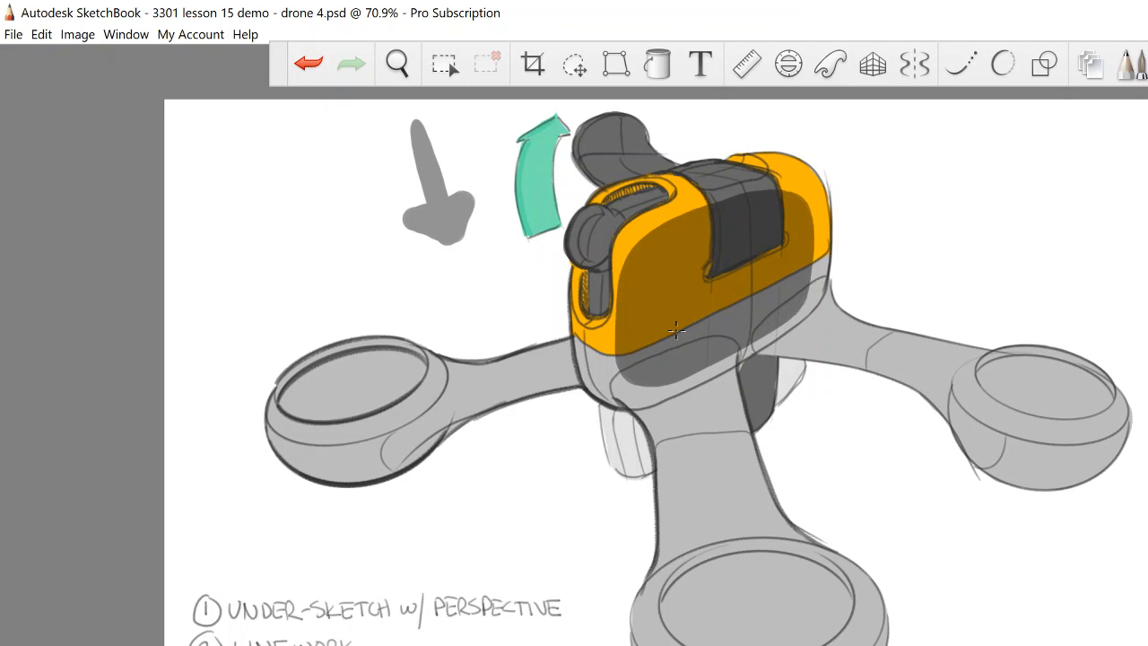
key(ctrl+z)
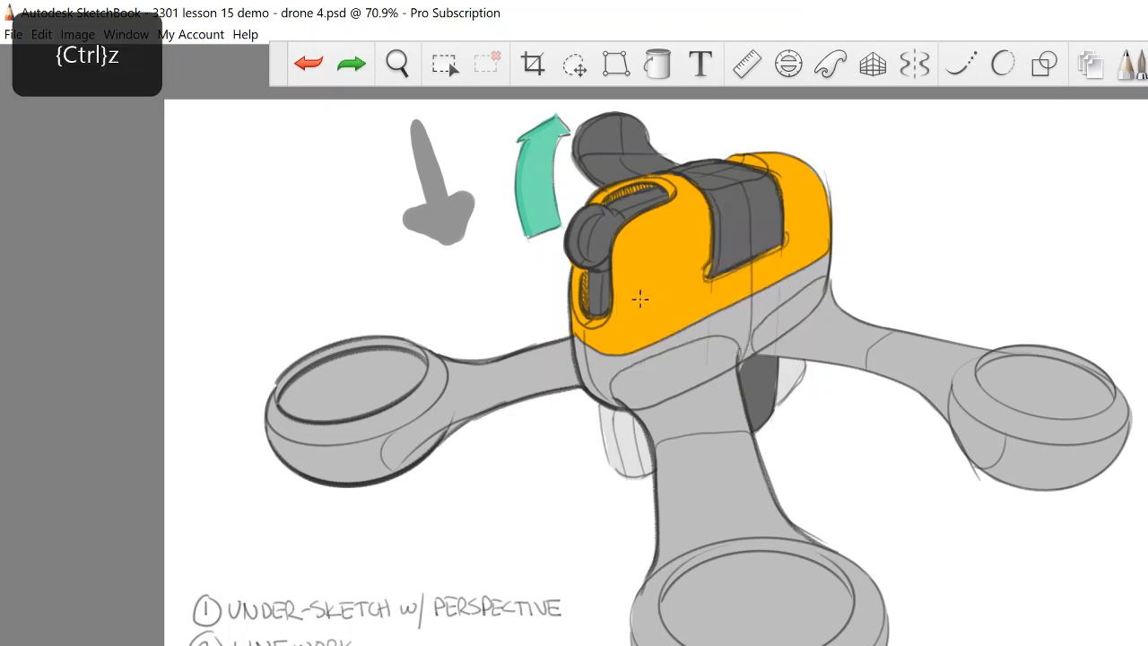
Shade the large side face of the body with a transparent dark shadow, leaving its rounded front and upper edges lit.
key(ctrl+z)
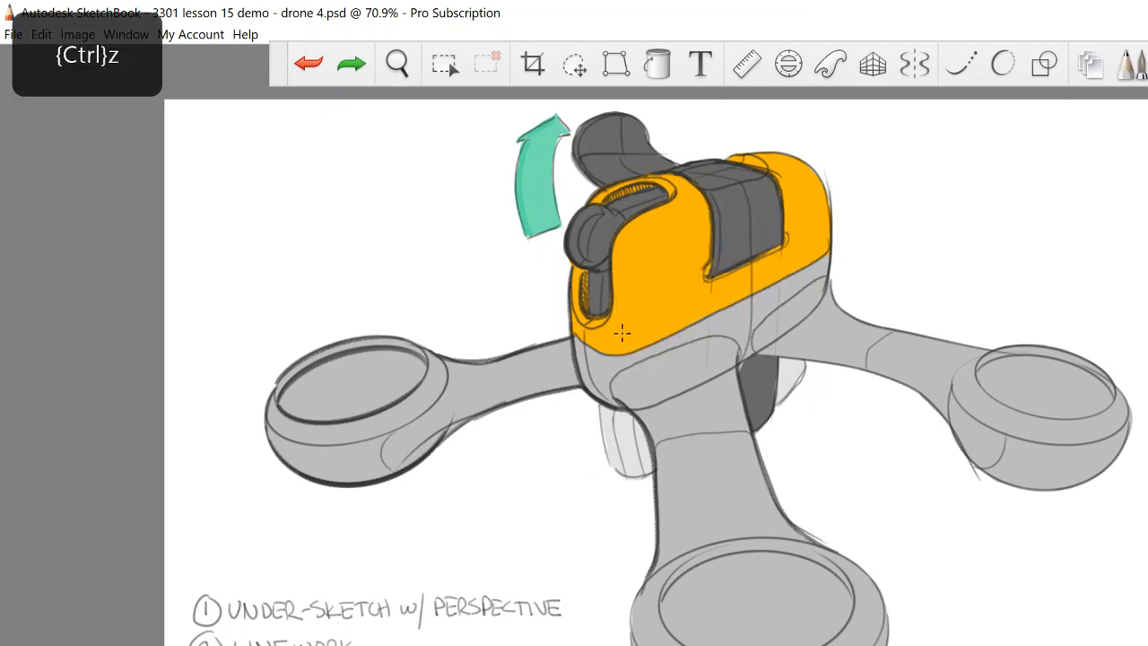
key(ctrl+y)
mouse_move(677, 245)
mouse_down()
mouse_move(686, 241)
mouse_move(671, 334)
mouse_move(692, 339)
mouse_move(785, 271)
mouse_move(788, 226)
mouse_move(712, 239)
mouse_move(698, 292)
mouse_move(759, 249)
mouse_up()
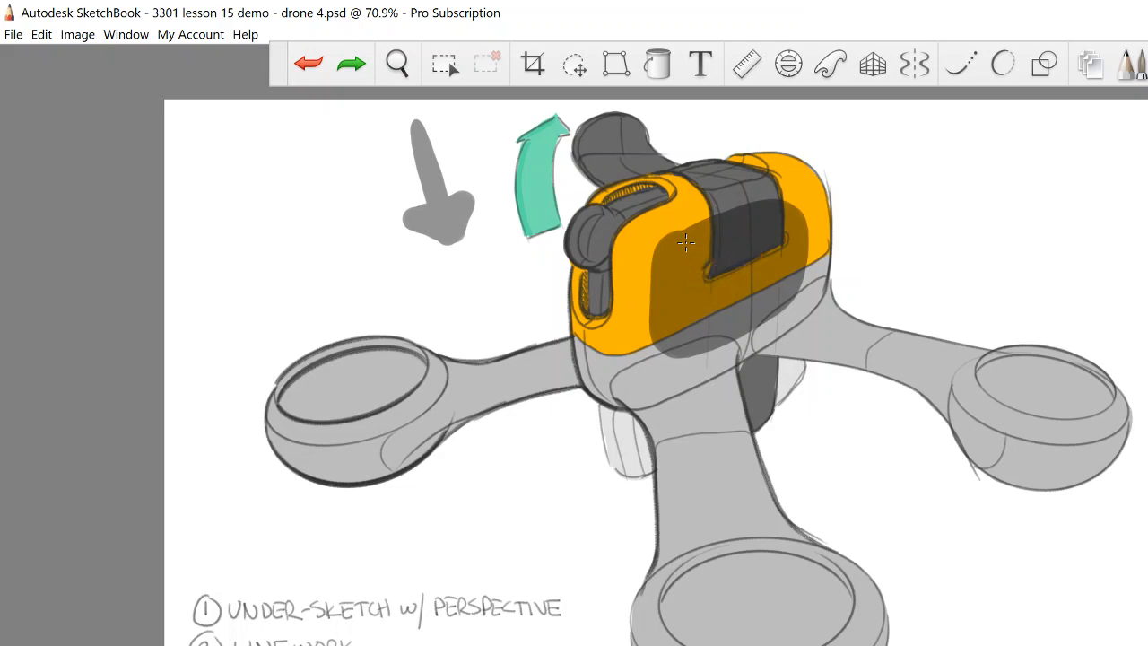
mouse_move(772, 197)
mouse_down()
mouse_move(683, 226)
mouse_move(654, 256)
mouse_move(643, 305)
mouse_move(660, 363)
mouse_move(718, 366)
mouse_move(772, 321)
mouse_move(807, 260)
mouse_move(798, 211)
mouse_move(771, 193)
mouse_move(749, 198)
mouse_up()
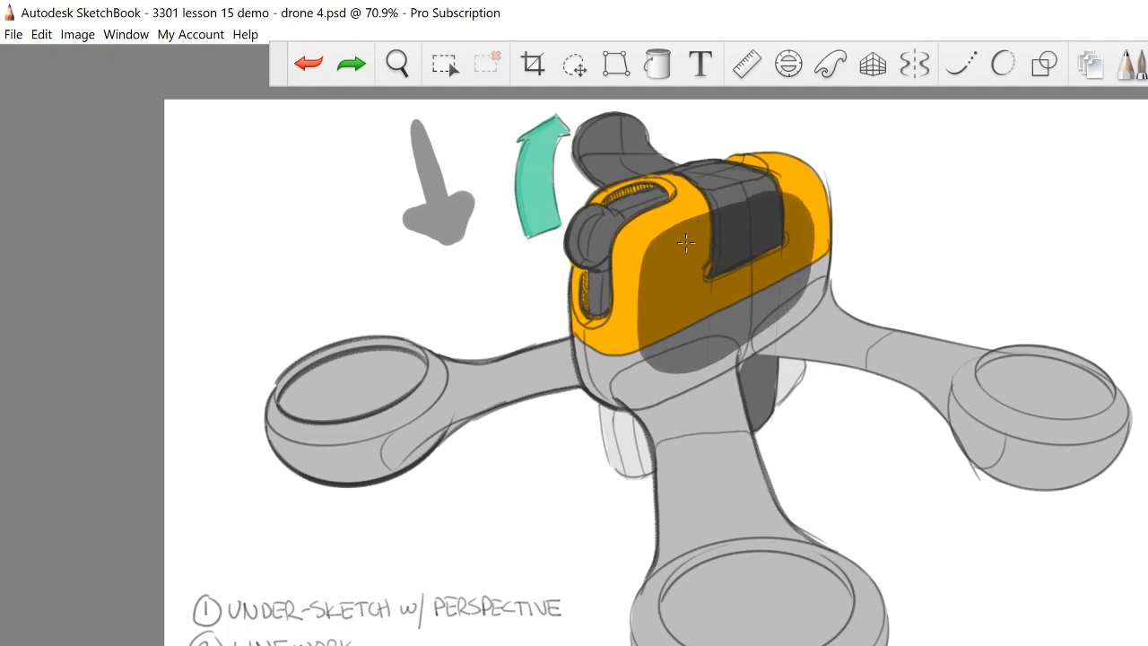
mouse_move(686, 242)
mouse_down()
mouse_move(717, 229)
mouse_move(723, 260)
mouse_move(692, 289)
mouse_up()
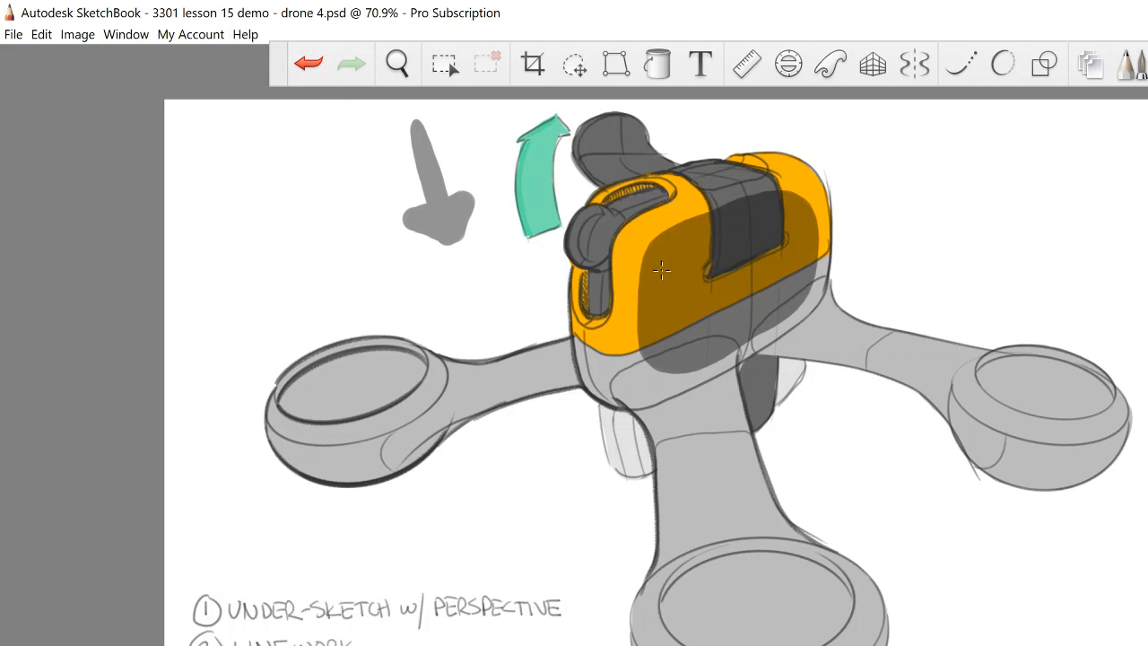
Extend the transparent shadow over the grey lower body and its lower front corner, and keep the shadow within the body outline.
mouse_move(655, 348)
mouse_down()
mouse_move(648, 363)
mouse_move(599, 381)
mouse_move(619, 386)
mouse_move(599, 384)
mouse_up()
key(ctrl+y)
key(ctrl+z)
mouse_move(668, 381)
mouse_down()
mouse_move(756, 350)
mouse_move(793, 307)
mouse_move(798, 245)
mouse_move(817, 215)
mouse_up()
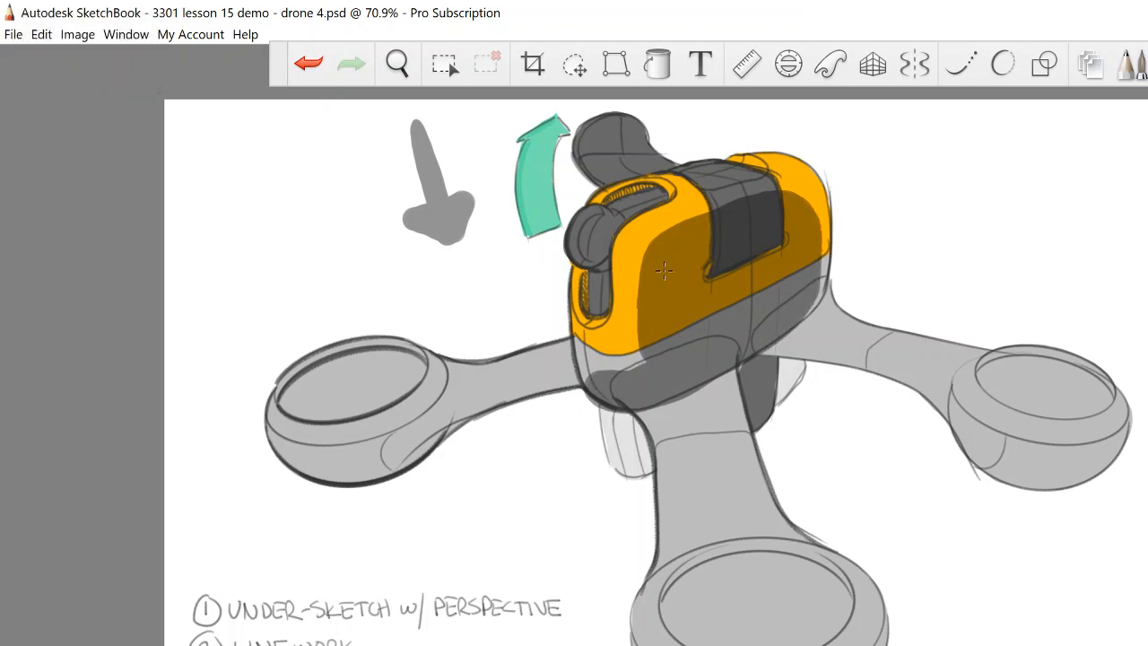
mouse_move(640, 301)
mouse_down()
mouse_move(625, 366)
mouse_move(609, 357)
mouse_up()
key(ctrl+z)
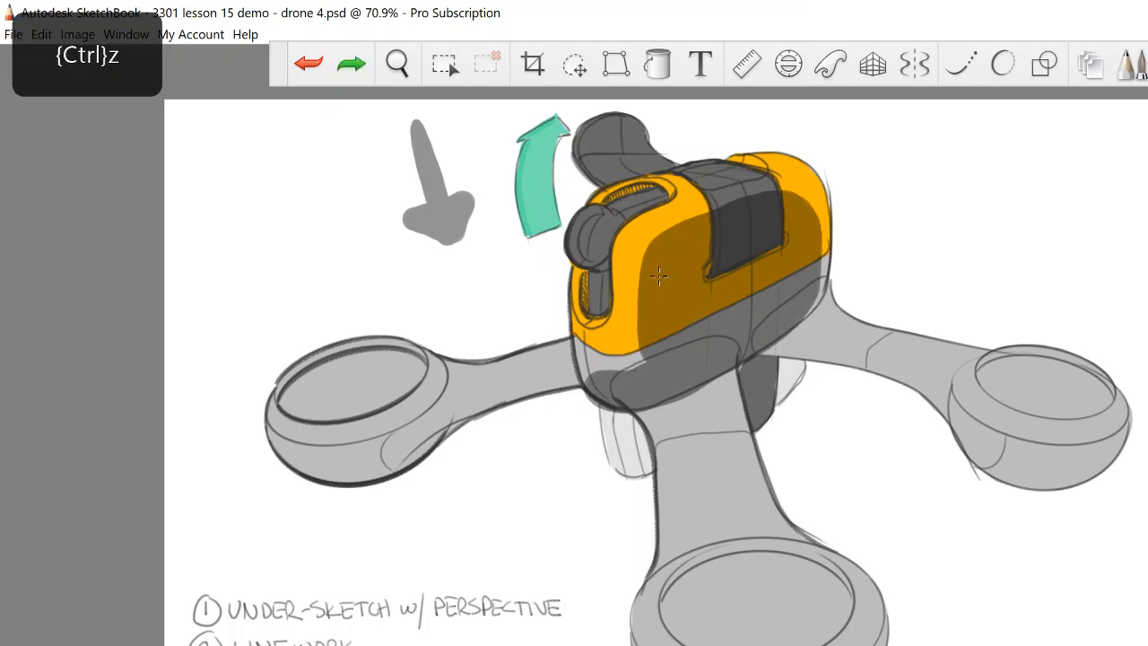
mouse_move(644, 318)
mouse_down()
mouse_move(632, 363)
mouse_move(596, 386)
mouse_up()
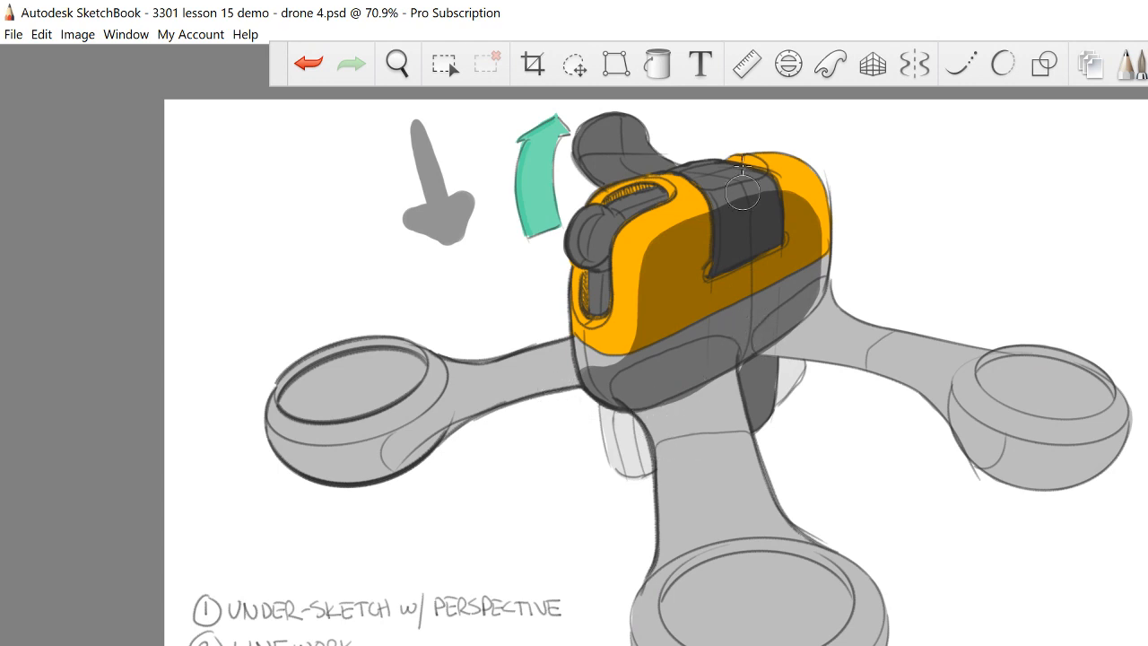
Erase the shadow from the top face of the dark grey strap and shade the small orange recess behind it.
drag(757, 195, 757, 148)
click(728, 190)
drag(728, 190, 762, 185)
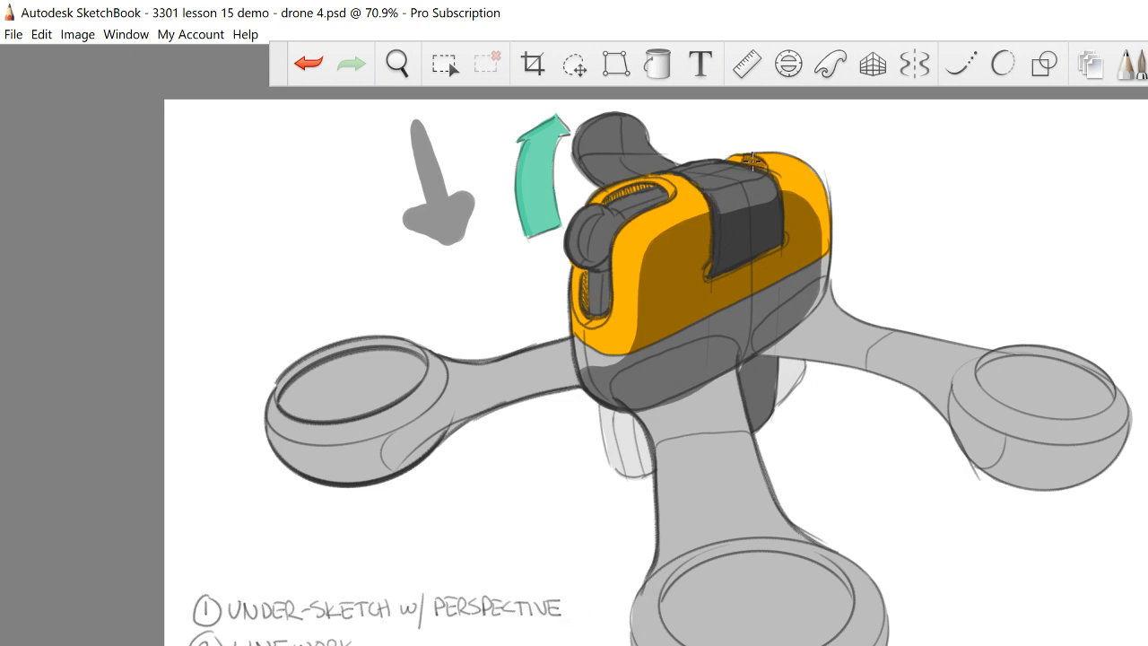
drag(743, 159, 706, 140)
Shade the upper part of the dark rear pod and erase the shadow that spills outside its outline.
mouse_move(579, 141)
mouse_down()
mouse_move(585, 172)
mouse_move(608, 179)
mouse_up()
key(ctrl+z)
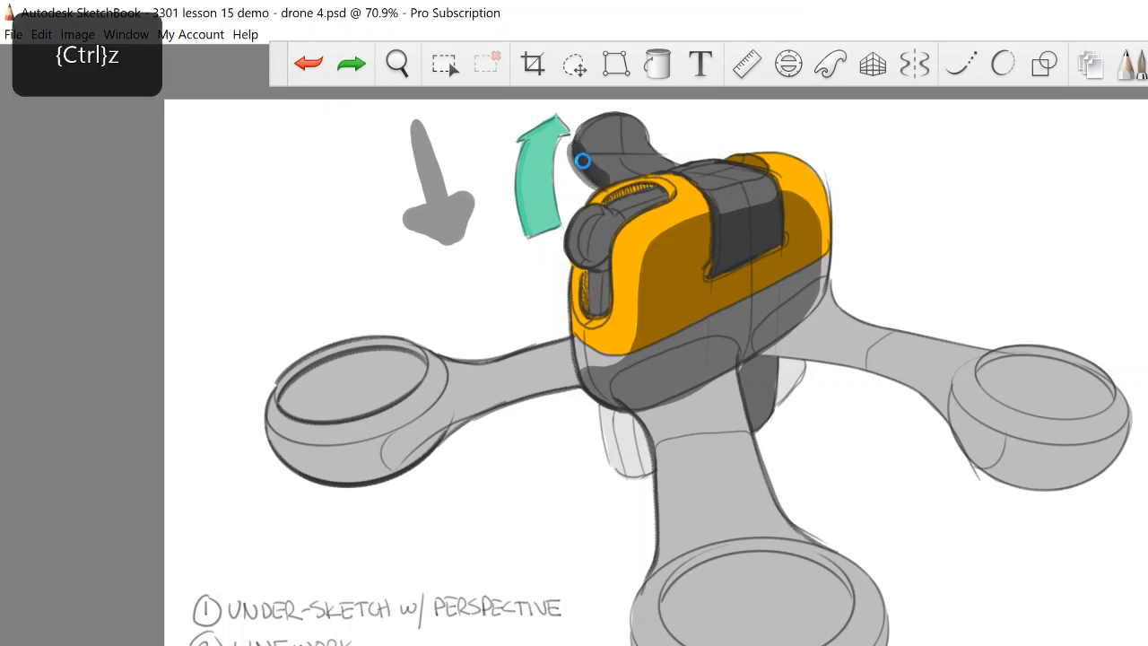
mouse_move(575, 140)
mouse_down()
mouse_move(602, 197)
mouse_move(567, 151)
mouse_move(600, 196)
mouse_up()
key(ctrl+z)
mouse_move(598, 120)
mouse_down()
mouse_move(619, 135)
mouse_move(603, 133)
mouse_move(650, 131)
mouse_move(578, 135)
mouse_move(665, 132)
mouse_up()
key(ctrl+z)
key(ctrl+z)
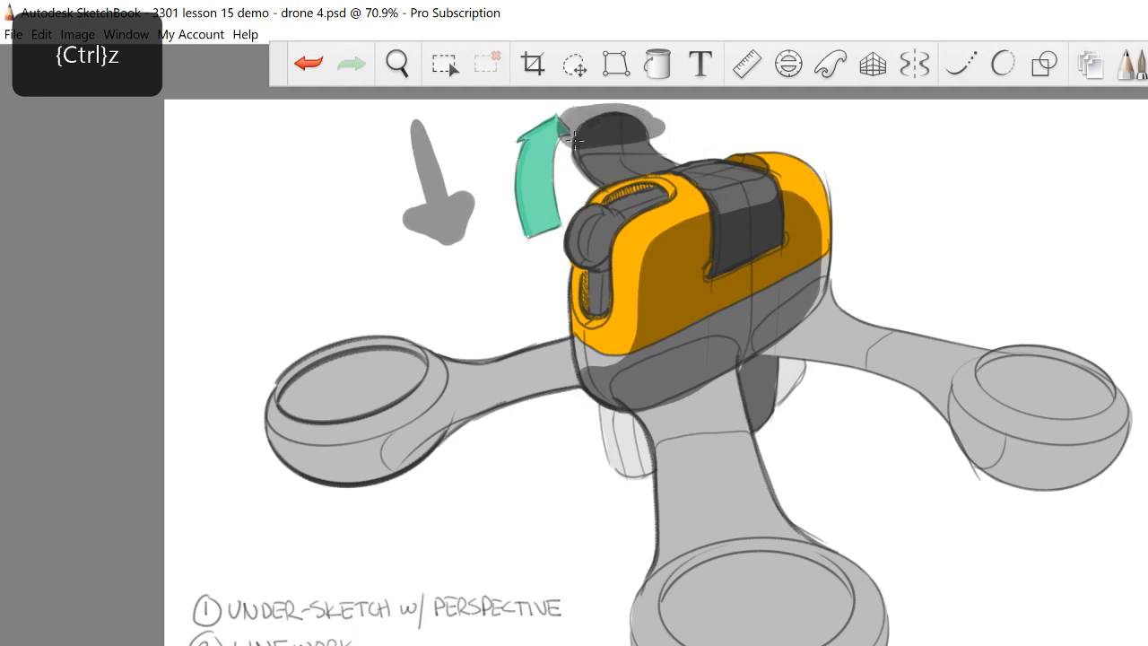
drag(567, 146, 596, 201)
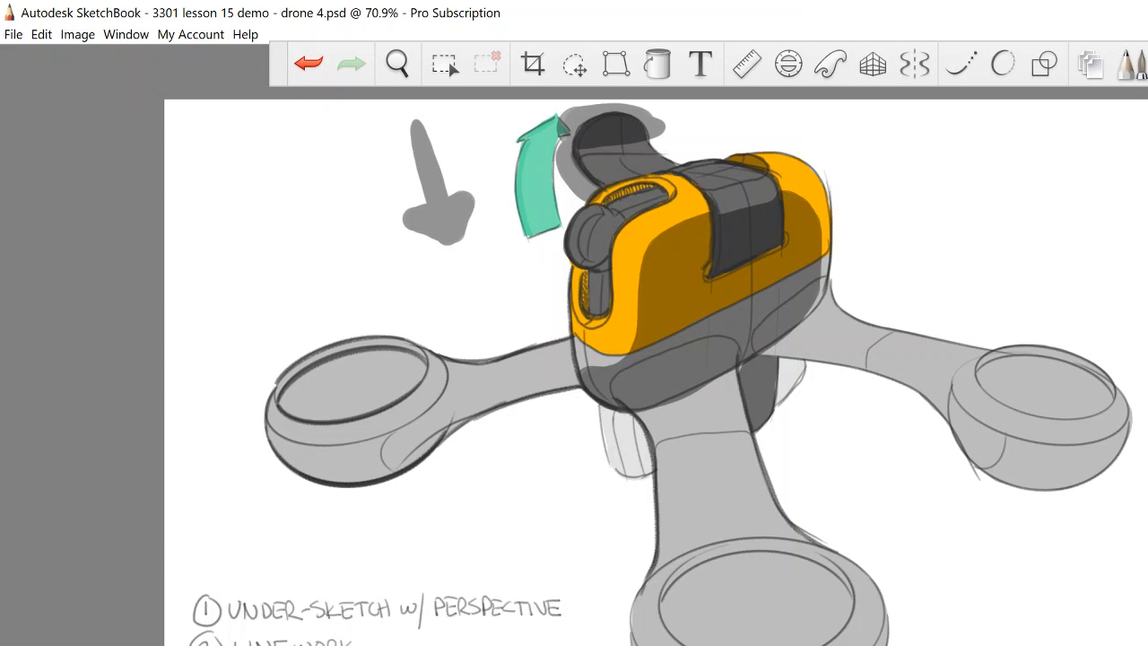
mouse_move(562, 116)
mouse_down()
mouse_move(567, 173)
mouse_move(559, 162)
mouse_up()
mouse_move(653, 126)
mouse_down()
mouse_move(661, 116)
mouse_move(643, 99)
mouse_up()
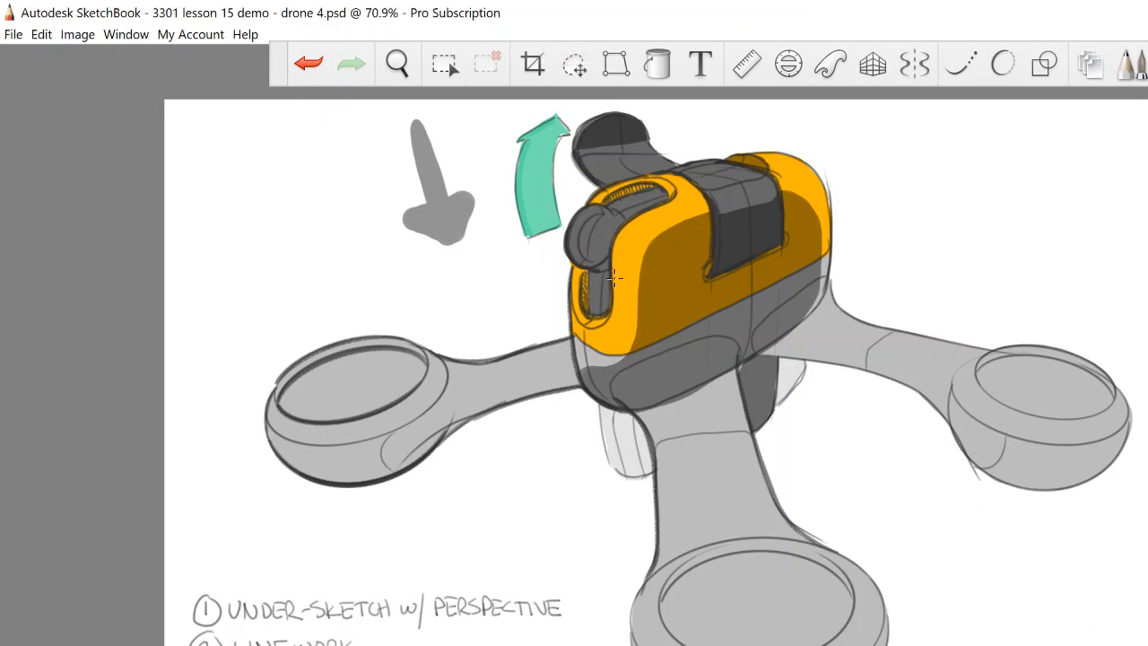
Shade the two slotted recesses above and below the round camera piece, keeping the round piece free of shadow.
key(ctrl+z)
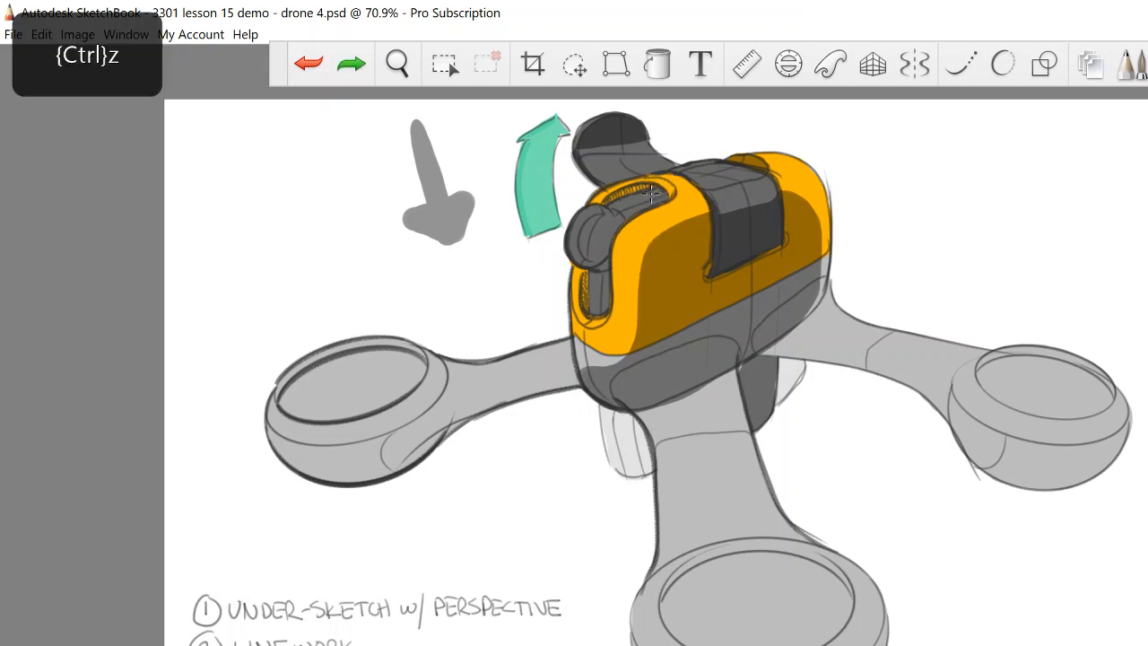
mouse_move(663, 192)
mouse_down()
mouse_move(603, 214)
mouse_move(588, 307)
mouse_up()
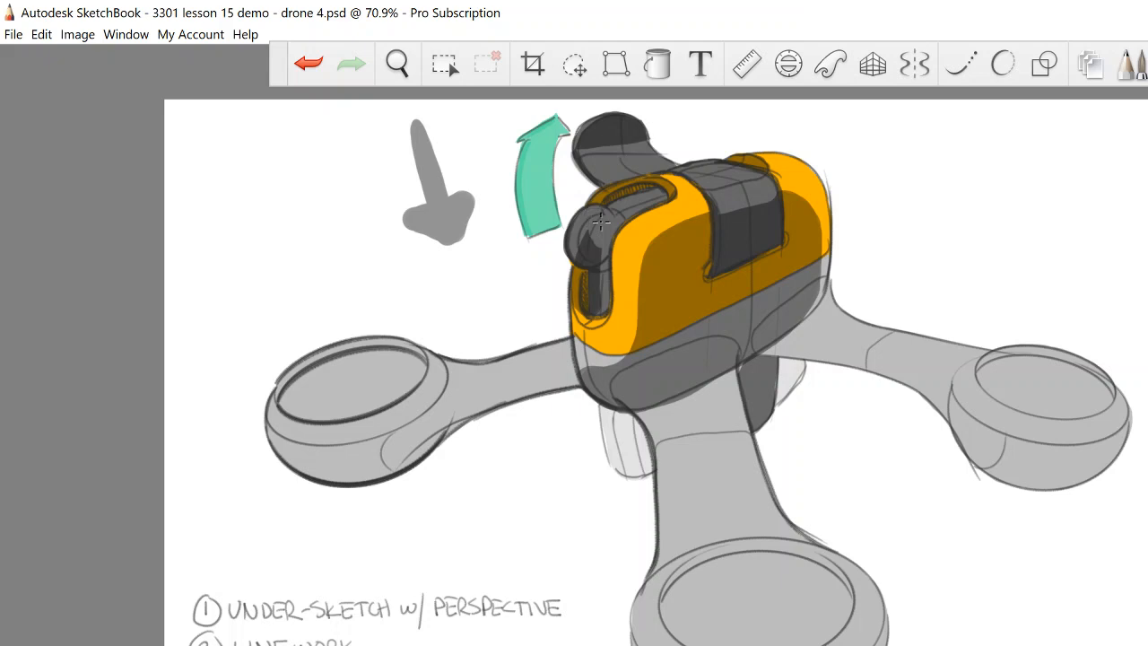
key(ctrl+z)
drag(599, 269, 599, 311)
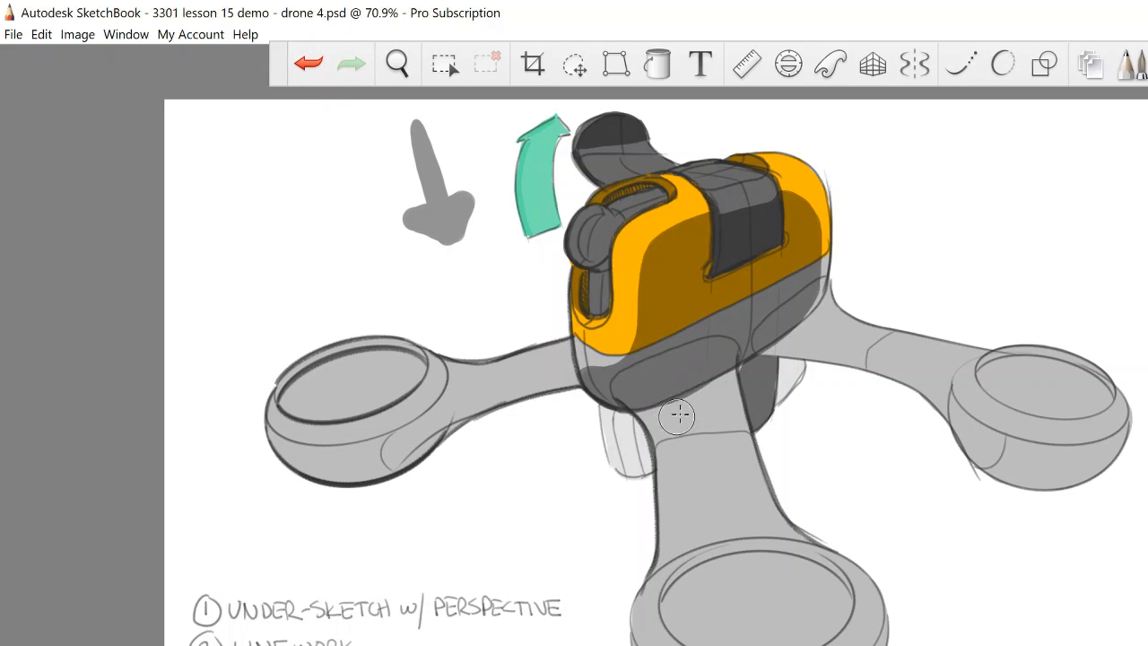
Clear the shadow from the two arm joints on the lower body, and shade the underside of the right arm and its rotor pod.
mouse_move(714, 362)
mouse_down()
mouse_move(633, 395)
mouse_move(628, 375)
mouse_move(681, 352)
mouse_up()
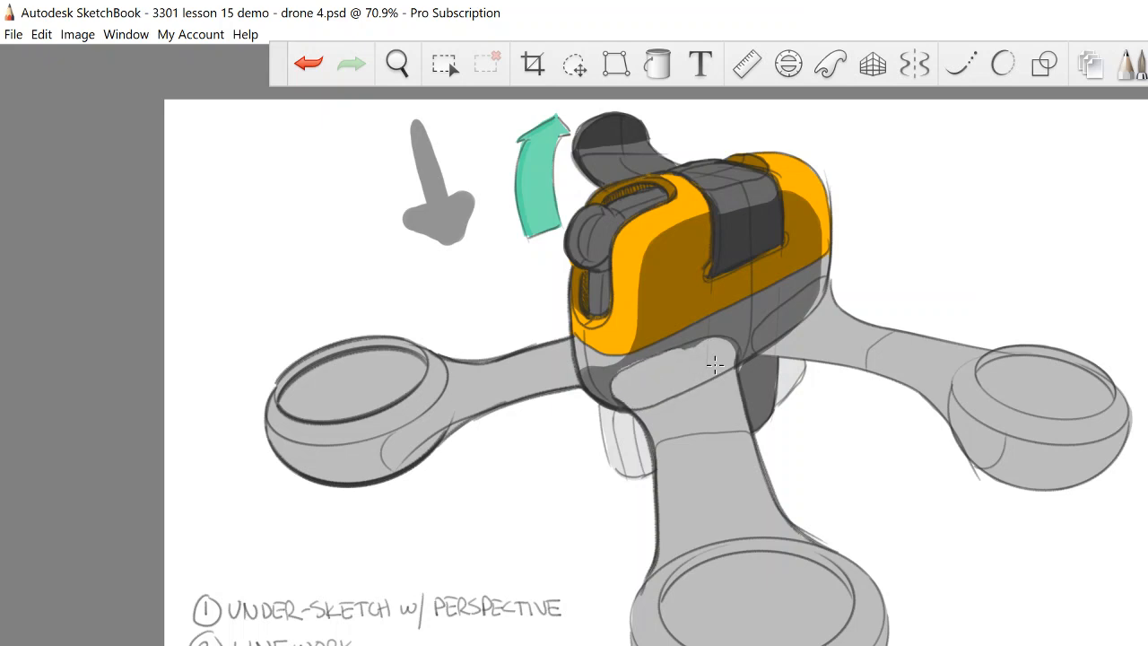
mouse_move(790, 329)
mouse_down()
mouse_move(762, 336)
mouse_move(794, 331)
mouse_move(798, 305)
mouse_move(756, 387)
mouse_up()
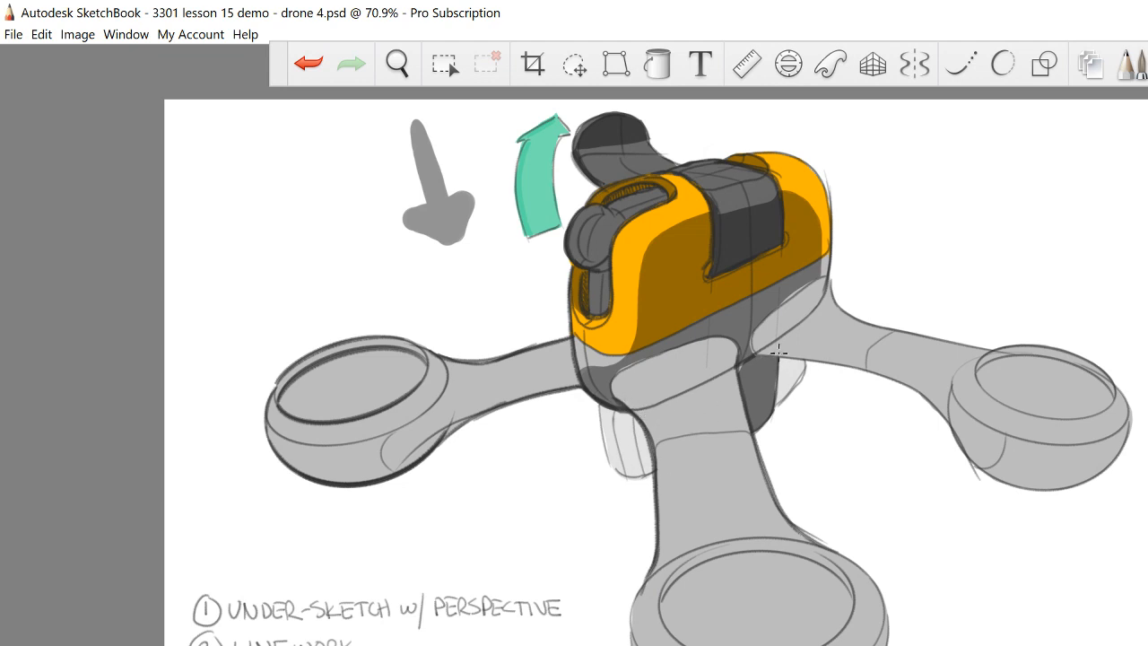
mouse_move(767, 350)
mouse_down()
mouse_move(867, 365)
mouse_move(915, 381)
mouse_up()
key(ctrl+z)
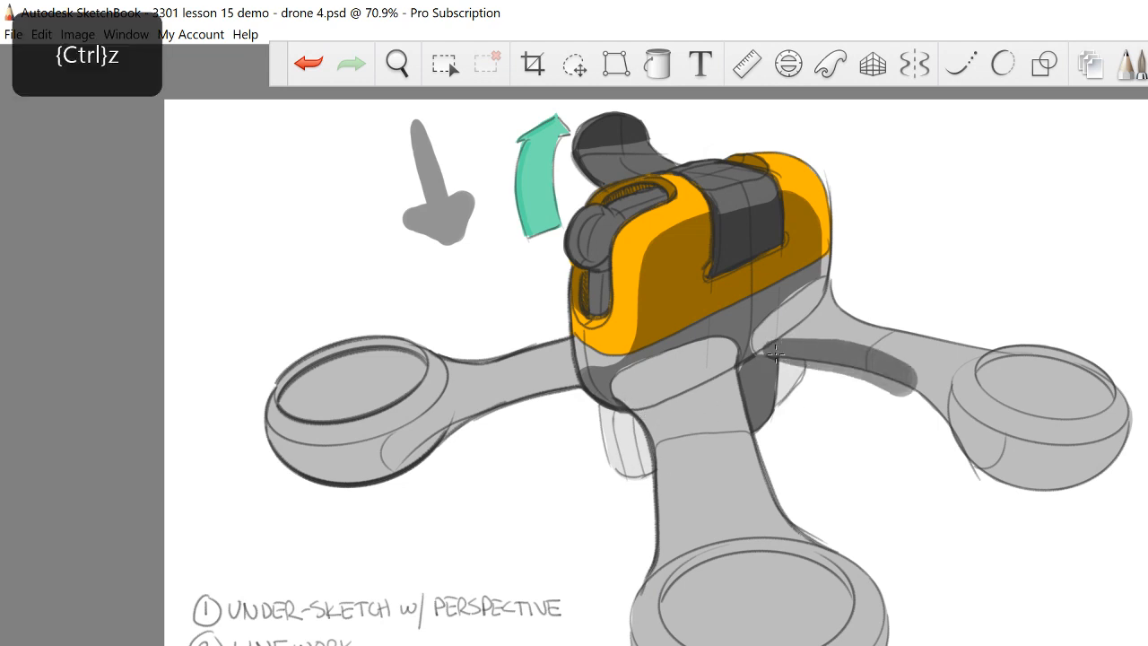
mouse_move(759, 340)
mouse_down()
mouse_move(897, 390)
mouse_move(1049, 498)
mouse_move(1086, 480)
mouse_move(1123, 431)
mouse_move(1063, 489)
mouse_move(1123, 439)
mouse_move(1095, 432)
mouse_move(1031, 453)
mouse_move(1027, 507)
mouse_move(1131, 433)
mouse_up()
key(ctrl+z)
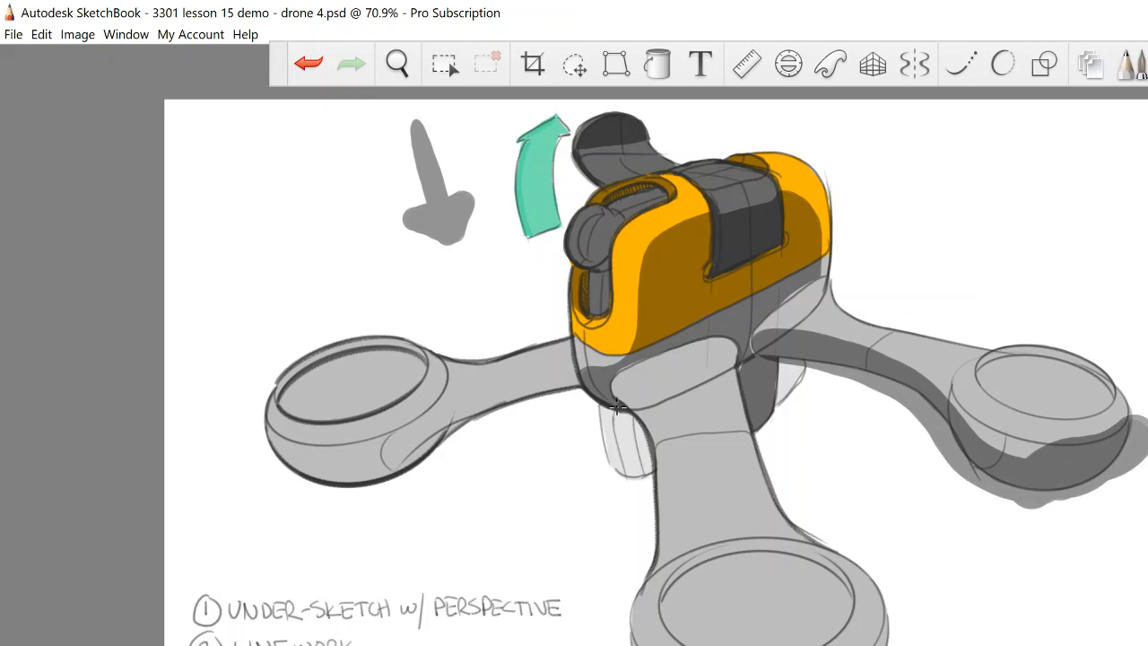
Shade the left edge of the front arm and the underside of the left arm with its rotor pod.
mouse_move(613, 402)
mouse_down()
mouse_move(648, 467)
mouse_move(652, 526)
mouse_move(632, 581)
mouse_up()
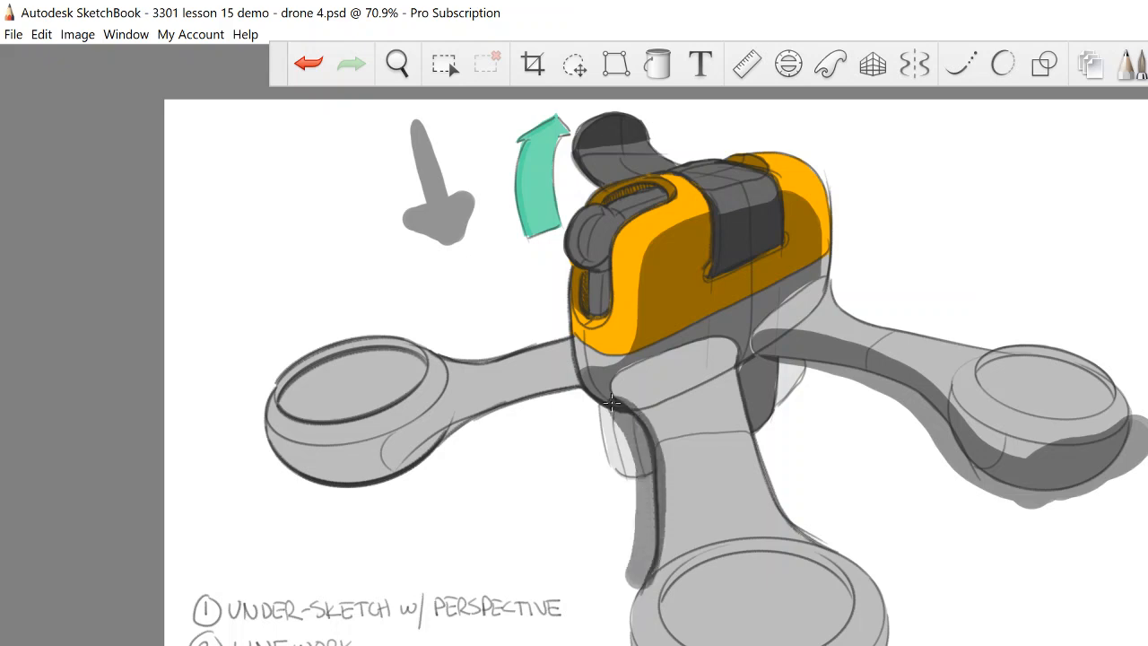
mouse_move(636, 529)
mouse_down()
mouse_move(603, 389)
mouse_move(651, 426)
mouse_move(669, 498)
mouse_move(639, 599)
mouse_up()
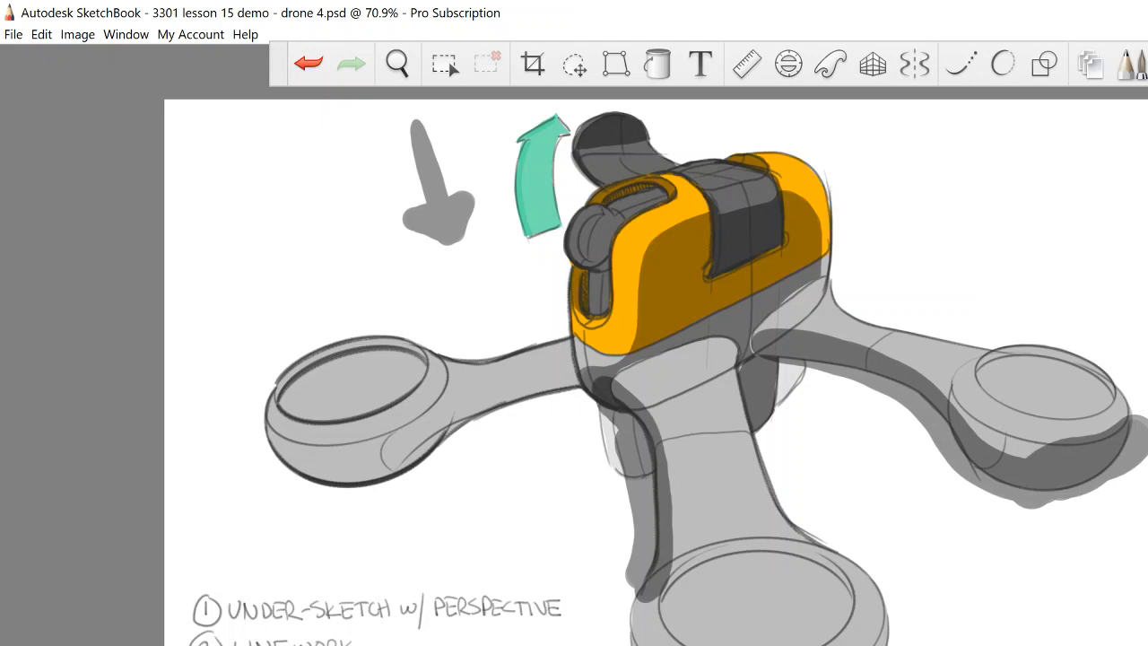
mouse_move(328, 474)
mouse_down()
mouse_move(357, 477)
mouse_move(299, 449)
mouse_move(375, 465)
mouse_move(300, 479)
mouse_move(403, 459)
mouse_move(336, 441)
mouse_move(412, 439)
mouse_up()
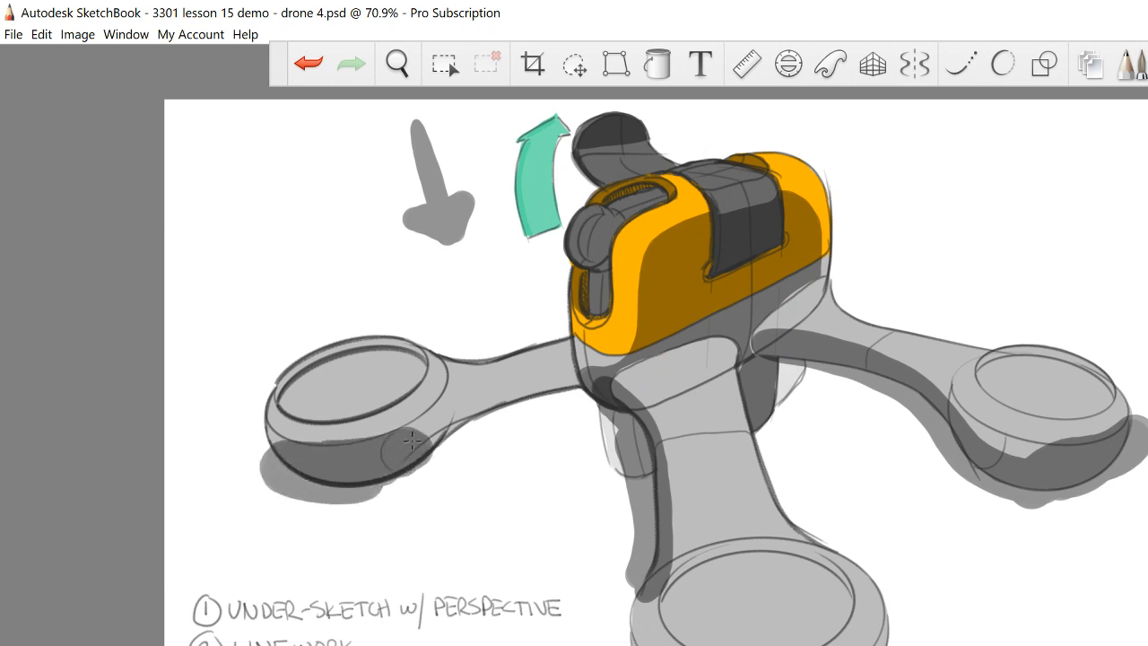
drag(560, 383, 448, 423)
key(ctrl+z)
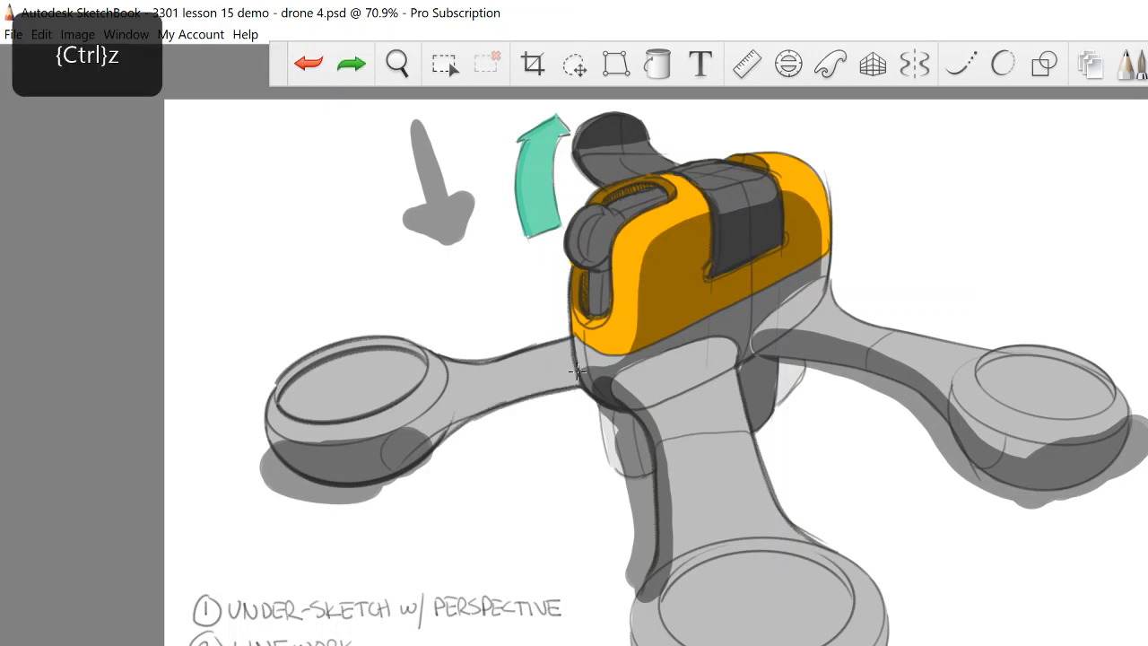
mouse_move(577, 370)
mouse_down()
mouse_move(412, 459)
mouse_move(403, 453)
mouse_move(522, 392)
mouse_move(387, 457)
mouse_up()
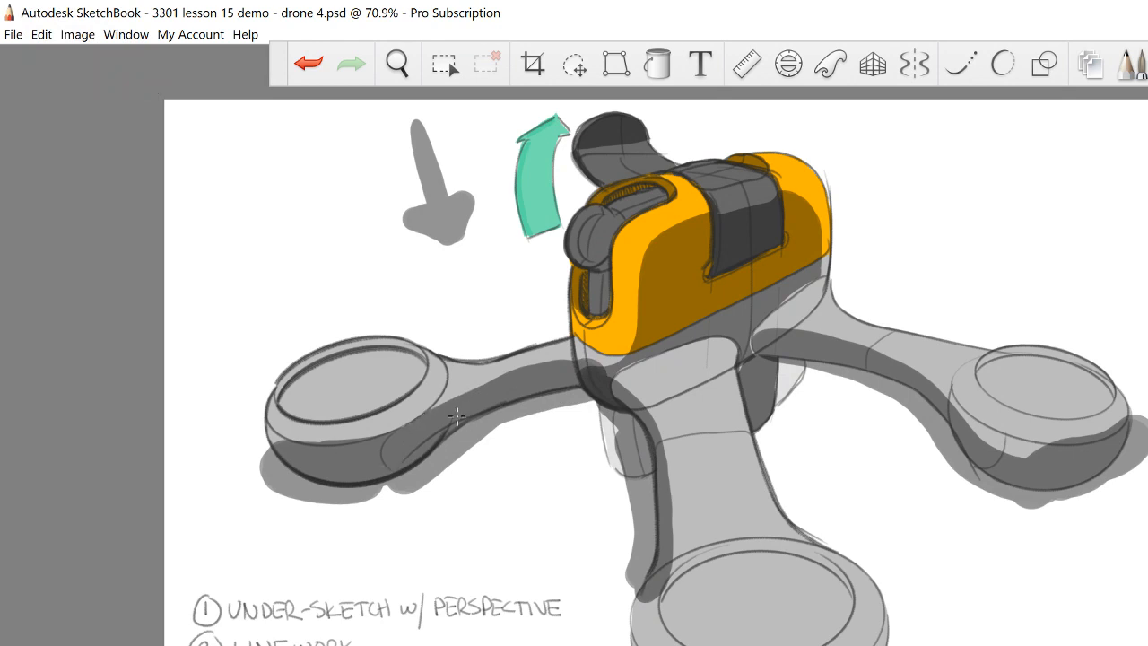
drag(507, 371, 581, 365)
Erase the shadow spilling outside the left arm and its pod, and from the light grey piece and background beside the front arm.
mouse_move(242, 467)
mouse_down()
mouse_move(292, 491)
mouse_move(282, 483)
mouse_move(335, 496)
mouse_move(464, 479)
mouse_move(348, 497)
mouse_move(432, 474)
mouse_move(381, 494)
mouse_move(518, 418)
mouse_move(491, 425)
mouse_move(597, 352)
mouse_up()
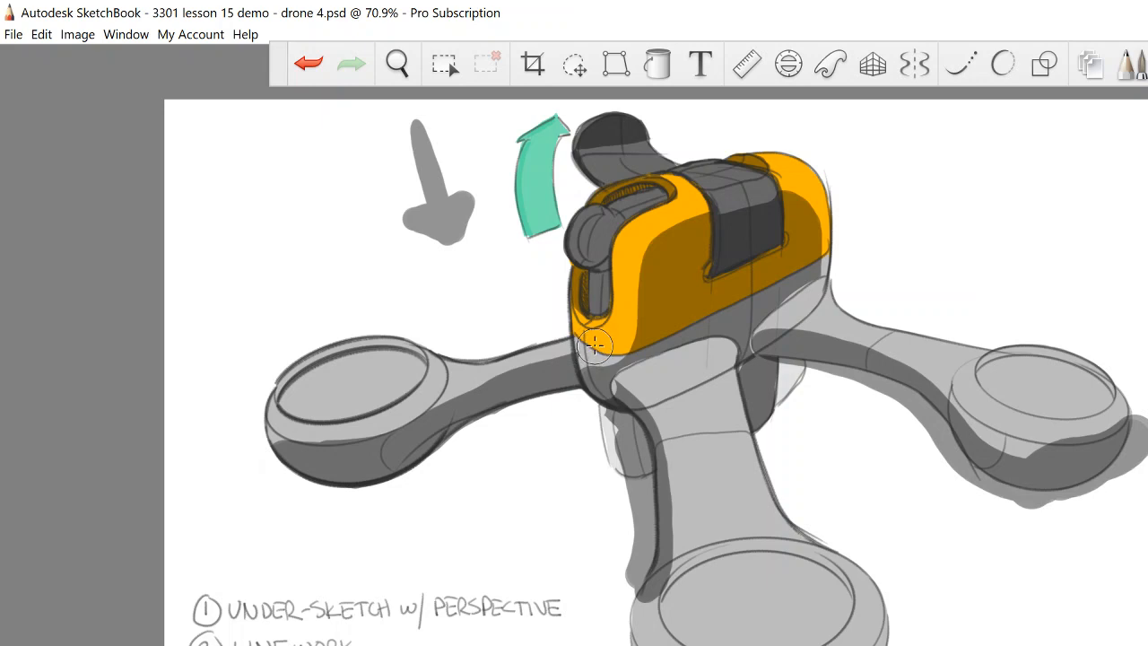
key(ctrl+z)
key(ctrl+z)
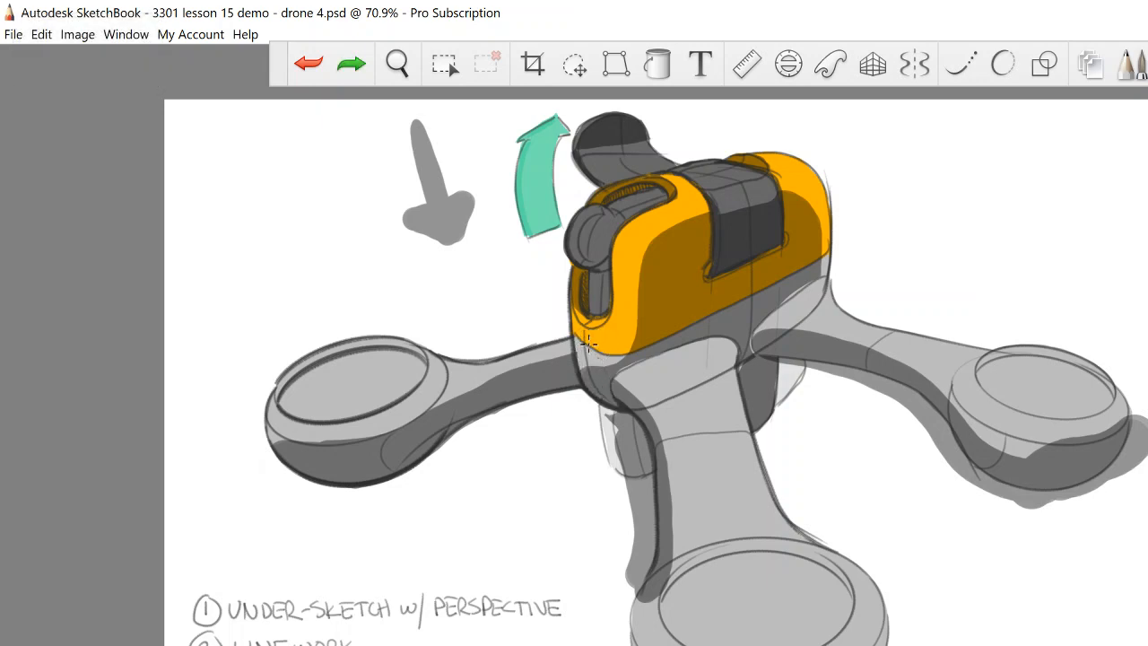
mouse_move(612, 408)
mouse_down()
mouse_move(607, 425)
mouse_move(601, 415)
mouse_move(633, 444)
mouse_move(639, 529)
mouse_move(640, 478)
mouse_up()
key(ctrl+z)
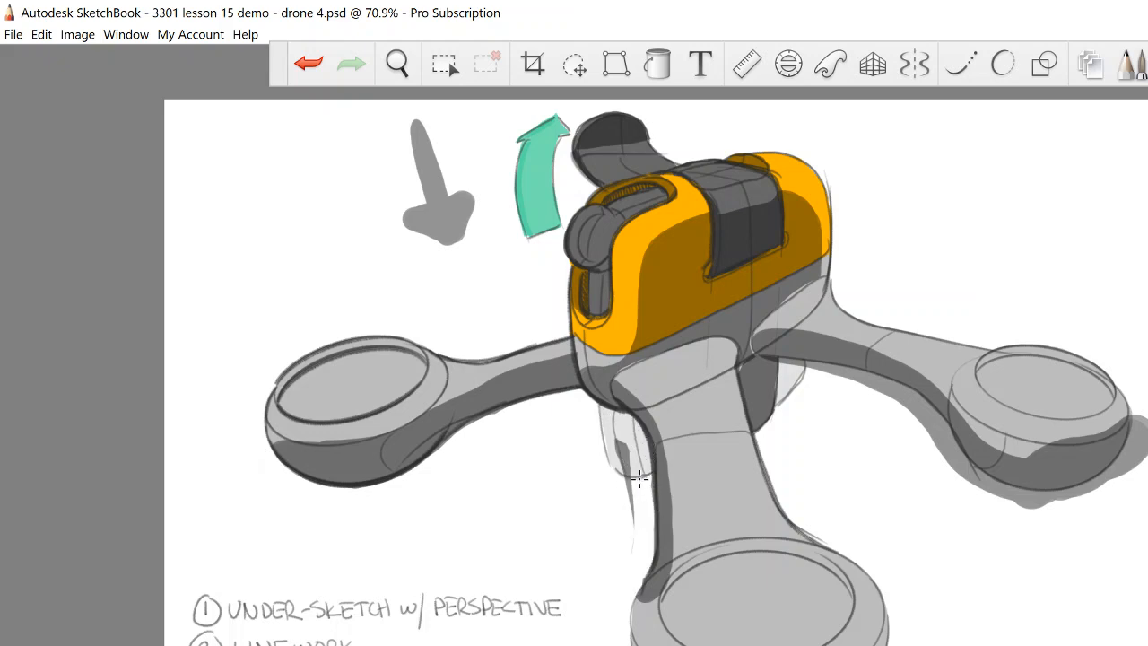
key(ctrl+z)
key(ctrl+z)
Erase the shadow that spills outside the outline of the right arm and its rotor pod.
mouse_move(1138, 444)
mouse_down()
mouse_move(1140, 385)
mouse_move(1132, 457)
mouse_up()
key(ctrl+z)
drag(1142, 400, 1101, 490)
key(ctrl+z)
mouse_move(1141, 413)
mouse_down()
mouse_move(1070, 517)
mouse_move(1116, 476)
mouse_move(1123, 466)
mouse_move(1038, 535)
mouse_up()
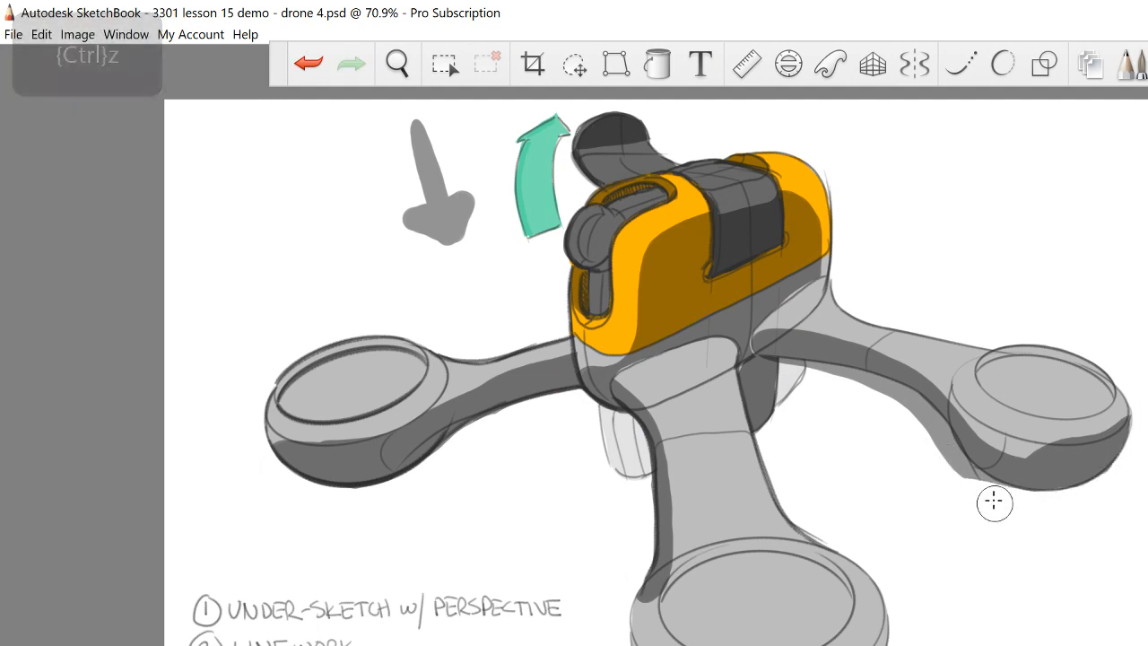
mouse_move(1003, 499)
mouse_down()
mouse_move(949, 458)
mouse_move(913, 407)
mouse_up()
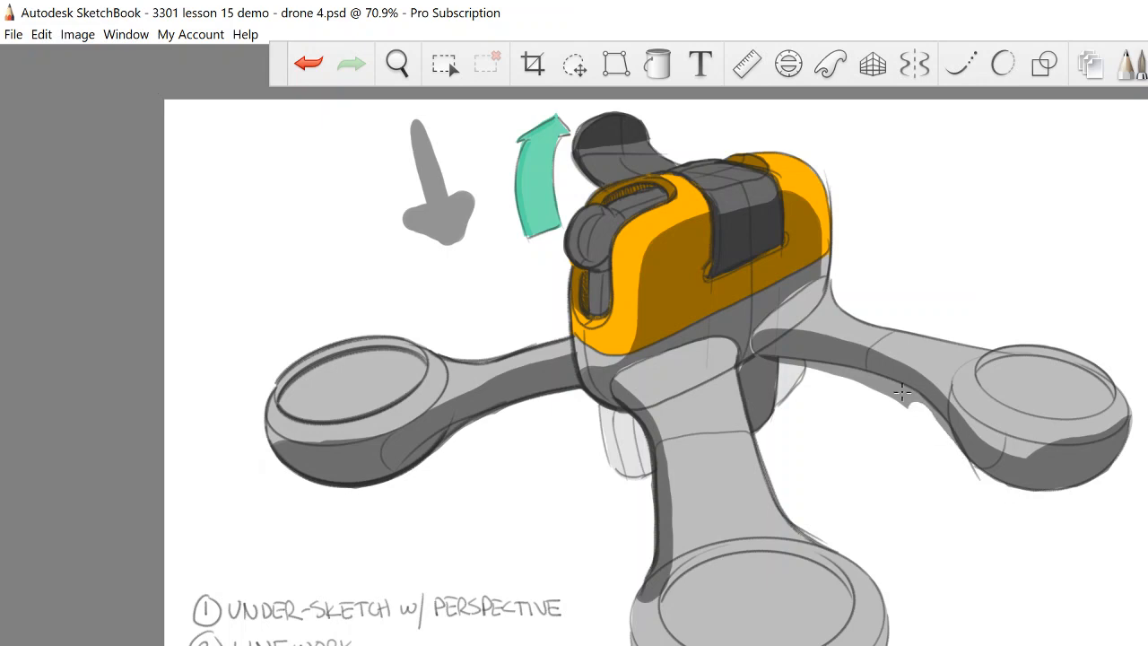
drag(956, 466, 910, 400)
key(ctrl+z)
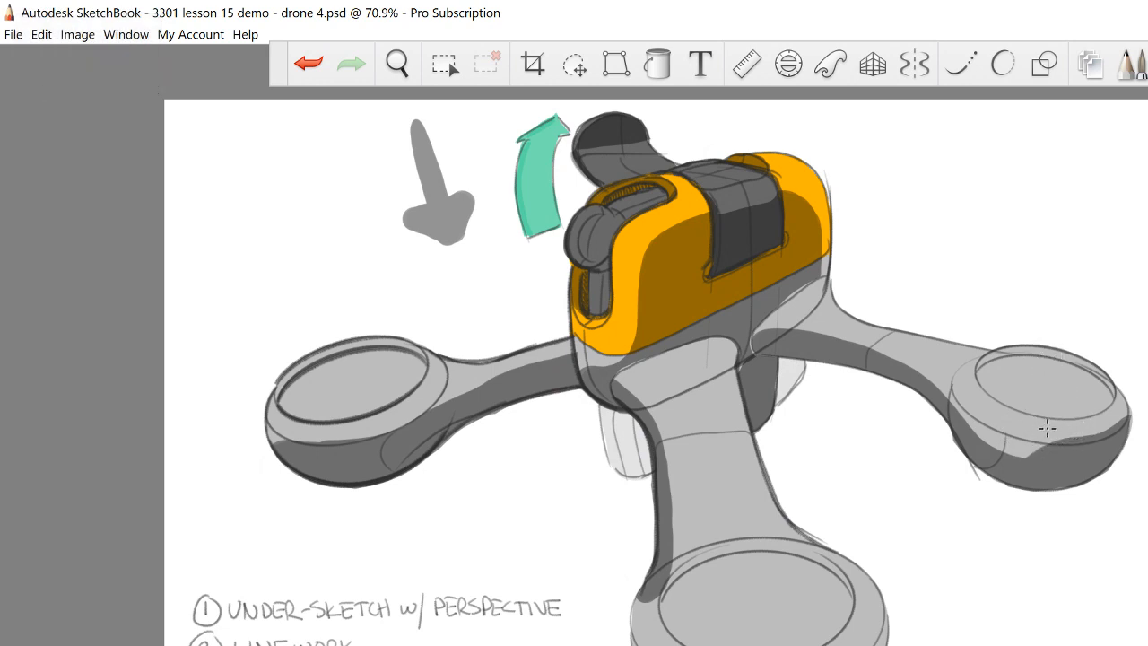
key(ctrl+z)
Shade the far inner wall inside the openings of the right, front and left rotor pods.
drag(1046, 426, 1112, 415)
mouse_move(993, 374)
mouse_down()
mouse_move(982, 368)
mouse_move(1030, 352)
mouse_move(1049, 359)
mouse_move(1023, 354)
mouse_move(1001, 386)
mouse_move(1072, 363)
mouse_move(1085, 381)
mouse_up()
key(ctrl+z)
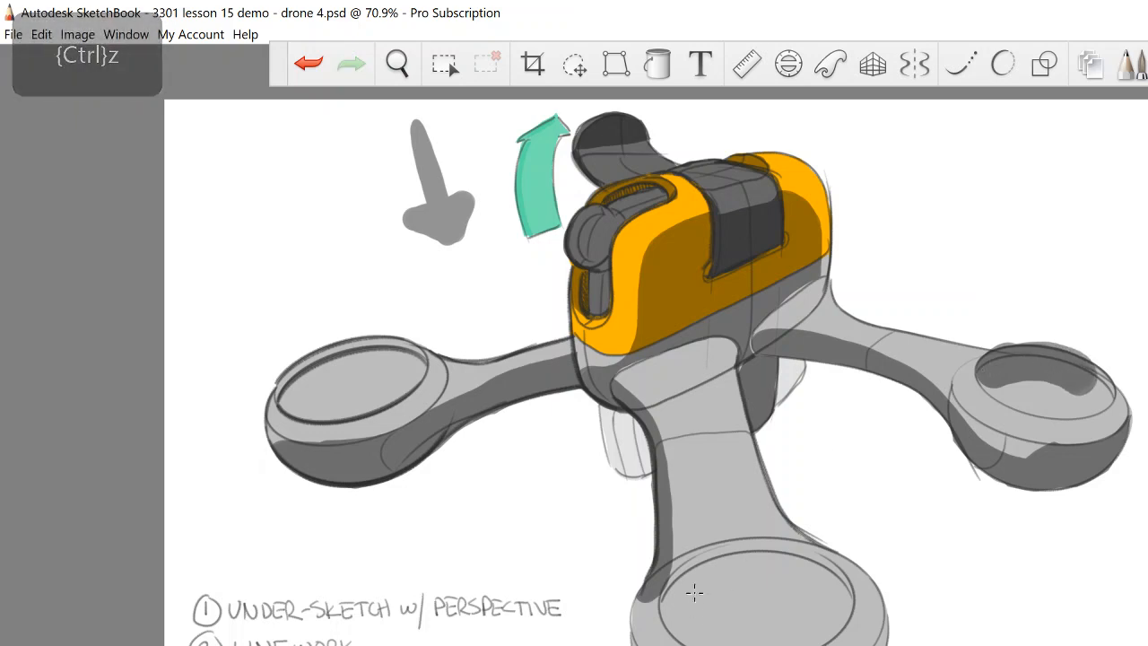
mouse_move(692, 589)
mouse_down()
mouse_move(719, 566)
mouse_move(796, 563)
mouse_move(817, 599)
mouse_up()
mouse_move(299, 387)
mouse_down()
mouse_move(350, 355)
mouse_move(395, 352)
mouse_move(417, 370)
mouse_move(394, 341)
mouse_up()
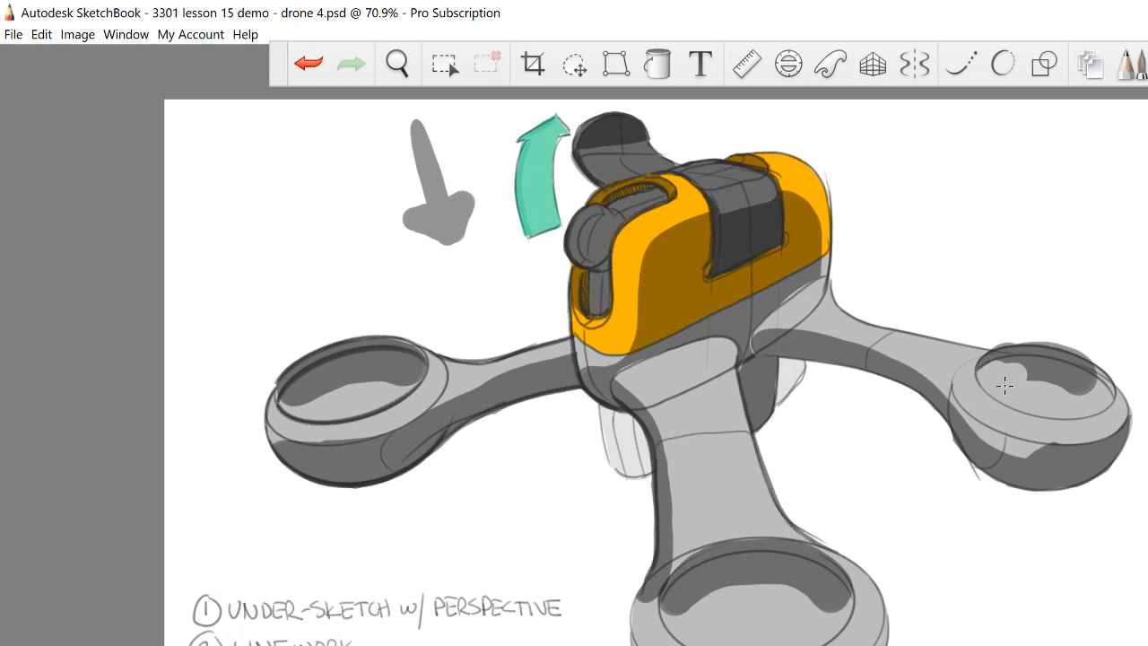
Trim the shadow inside the three rotor openings to a narrow band along the far rim.
mouse_move(1000, 364)
mouse_down()
mouse_move(1096, 357)
mouse_move(1023, 337)
mouse_up()
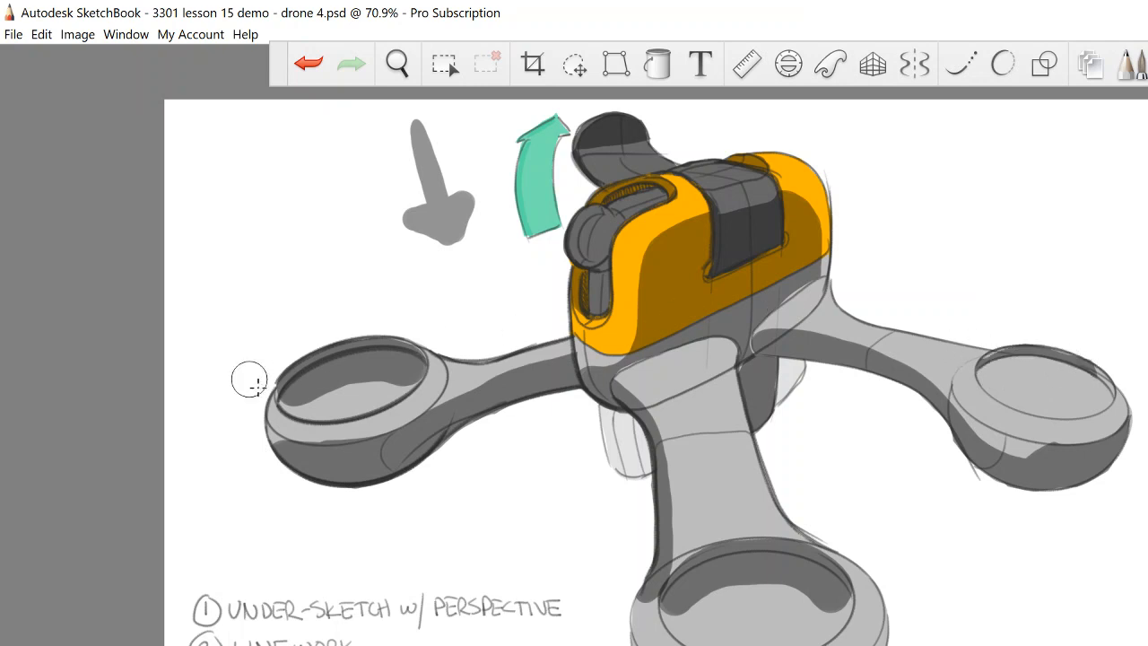
mouse_move(269, 395)
mouse_down()
mouse_move(293, 406)
mouse_move(367, 371)
mouse_move(417, 368)
mouse_up()
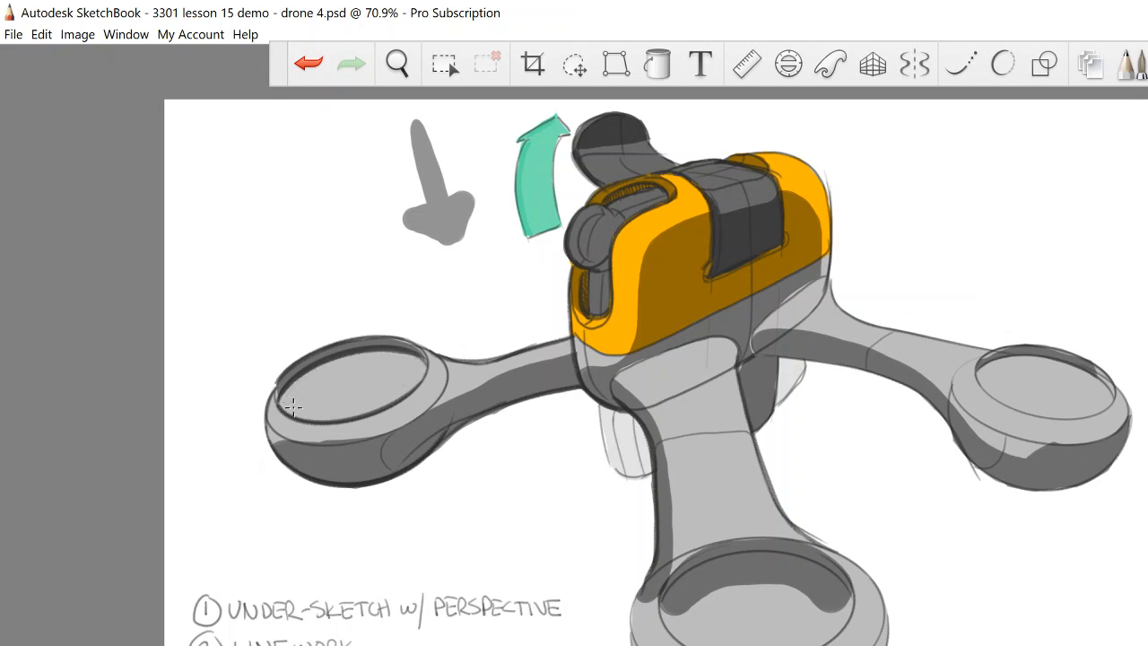
mouse_move(682, 618)
mouse_down()
mouse_move(677, 597)
mouse_move(713, 576)
mouse_move(779, 569)
mouse_move(839, 606)
mouse_up()
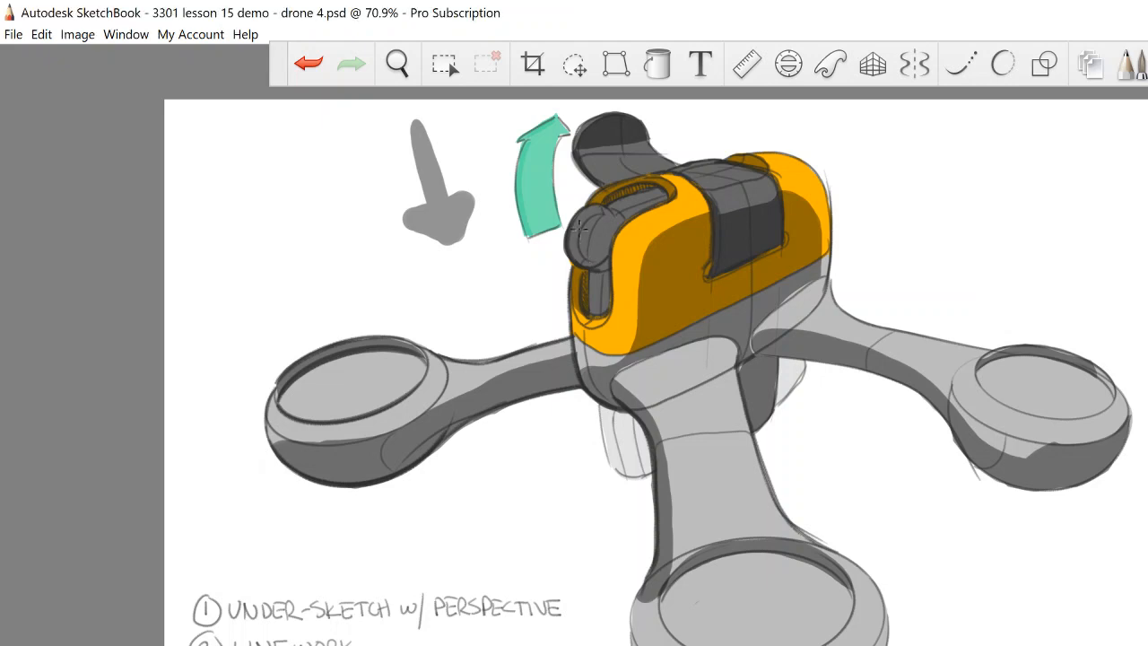
Shade the upper and lower edges of the round camera head with transparent shadow.
drag(596, 212, 598, 217)
key(ctrl+z)
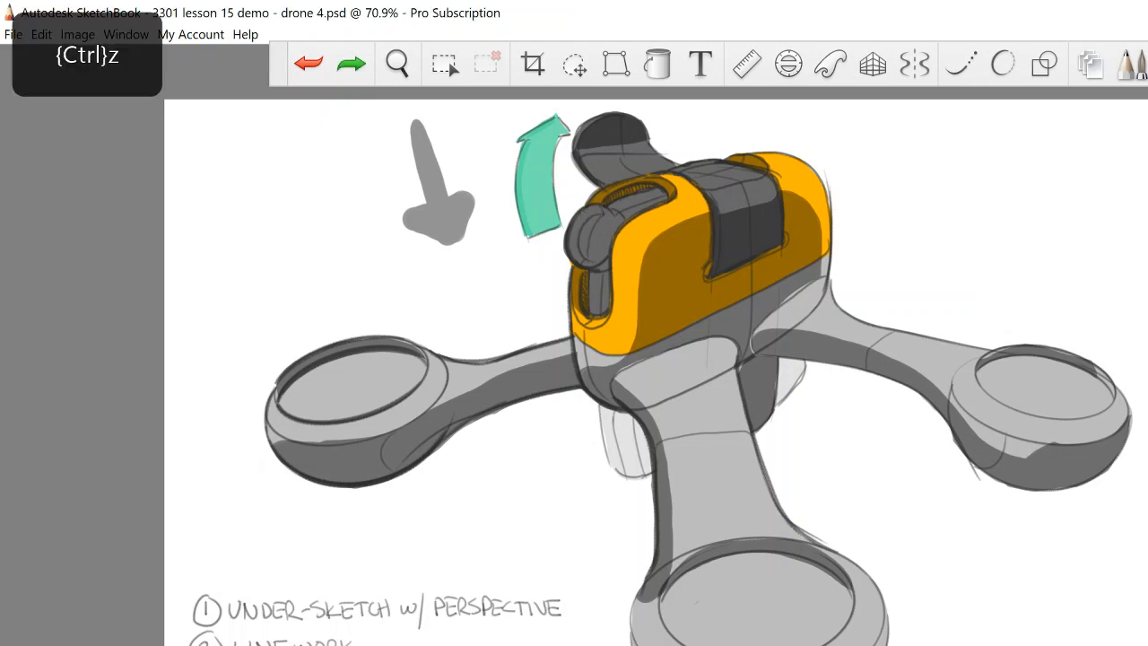
click(604, 212)
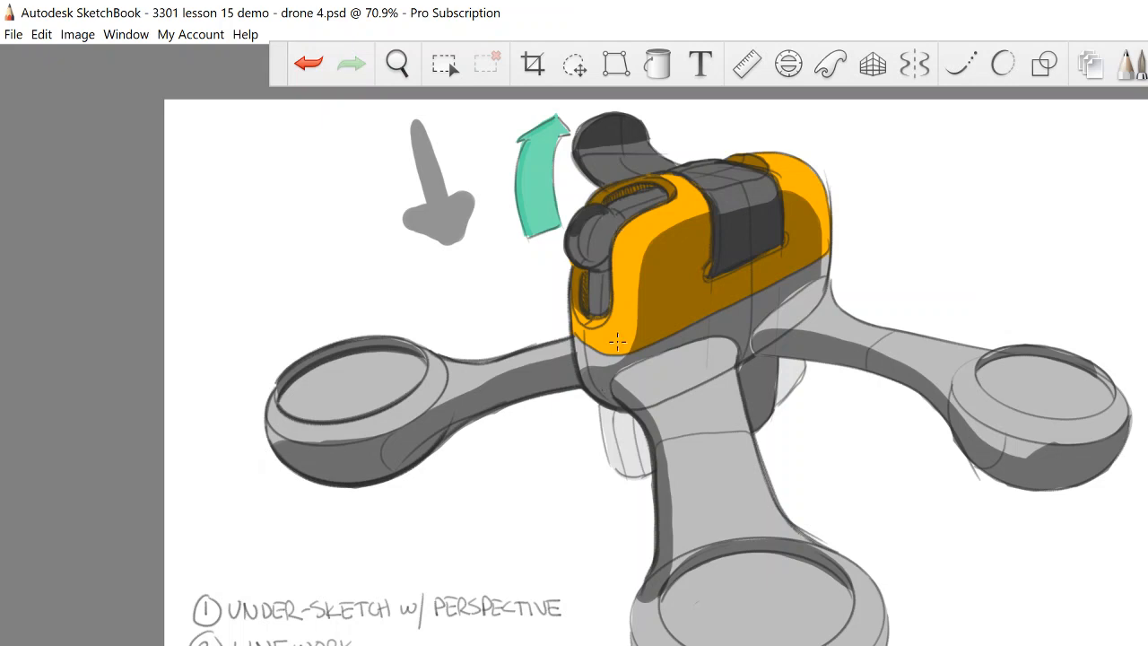
drag(611, 261, 595, 267)
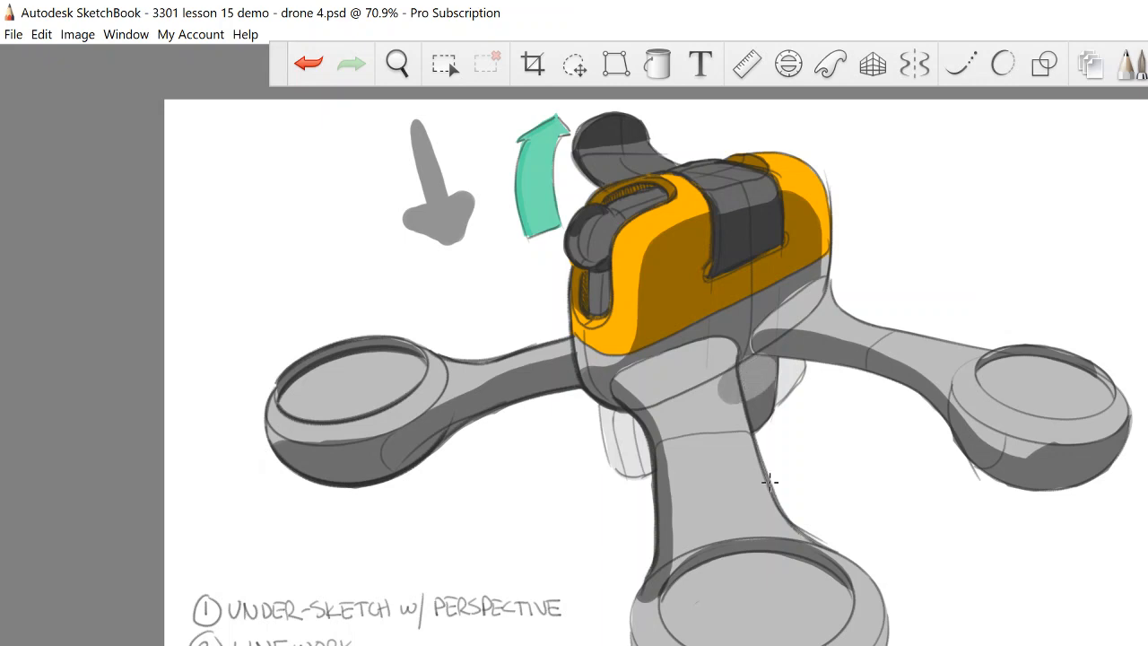
Undo the misplaced strokes, then shade the dark and light parts beneath the body and erase the spill over the front arm and background.
key(ctrl+z)
key(ctrl+z)
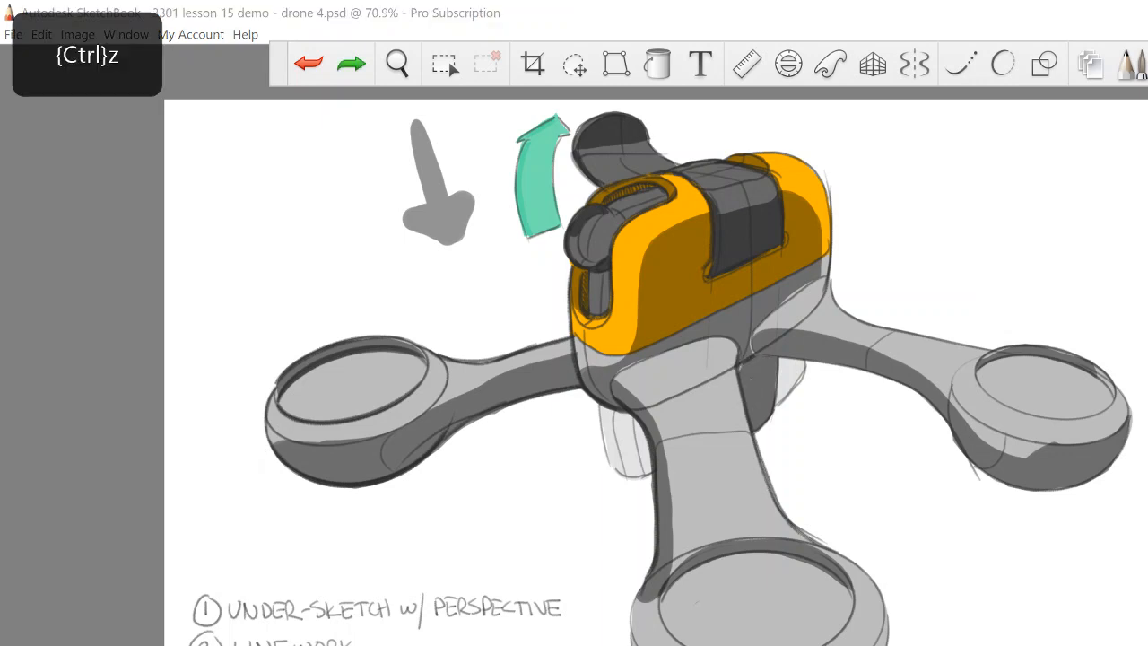
mouse_move(738, 404)
mouse_down()
mouse_move(759, 390)
mouse_move(741, 425)
mouse_move(790, 354)
mouse_move(761, 391)
mouse_move(723, 384)
mouse_move(709, 405)
mouse_up()
mouse_move(655, 431)
mouse_down()
mouse_move(633, 466)
mouse_move(635, 422)
mouse_move(599, 398)
mouse_move(619, 448)
mouse_move(636, 424)
mouse_move(630, 470)
mouse_up()
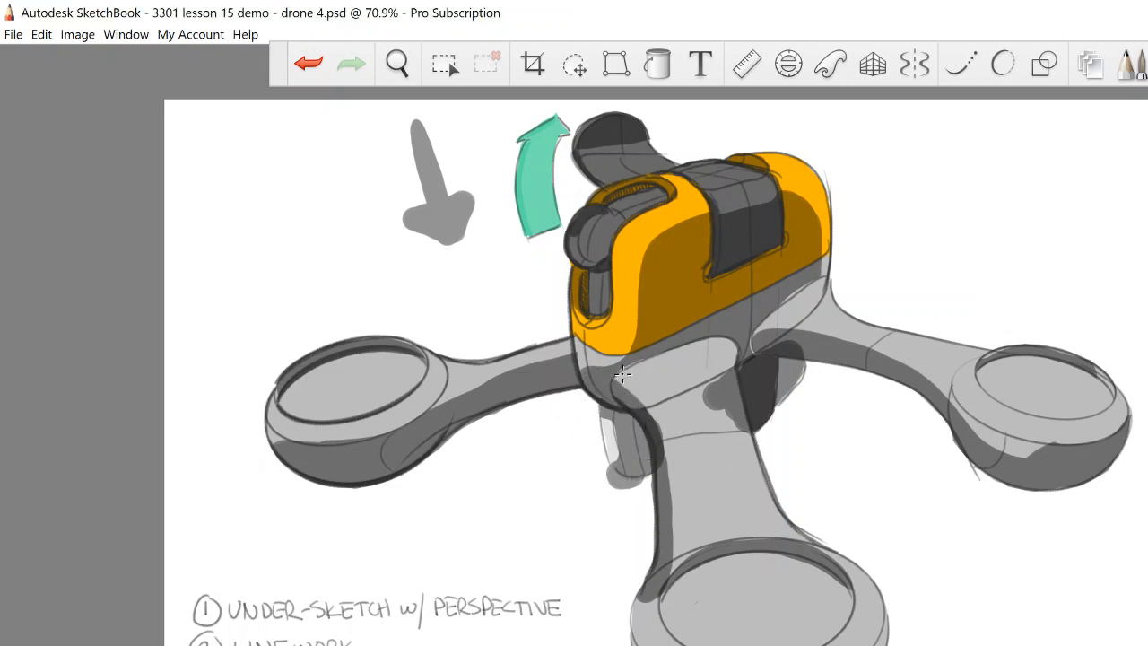
drag(640, 406, 657, 454)
drag(600, 479, 640, 481)
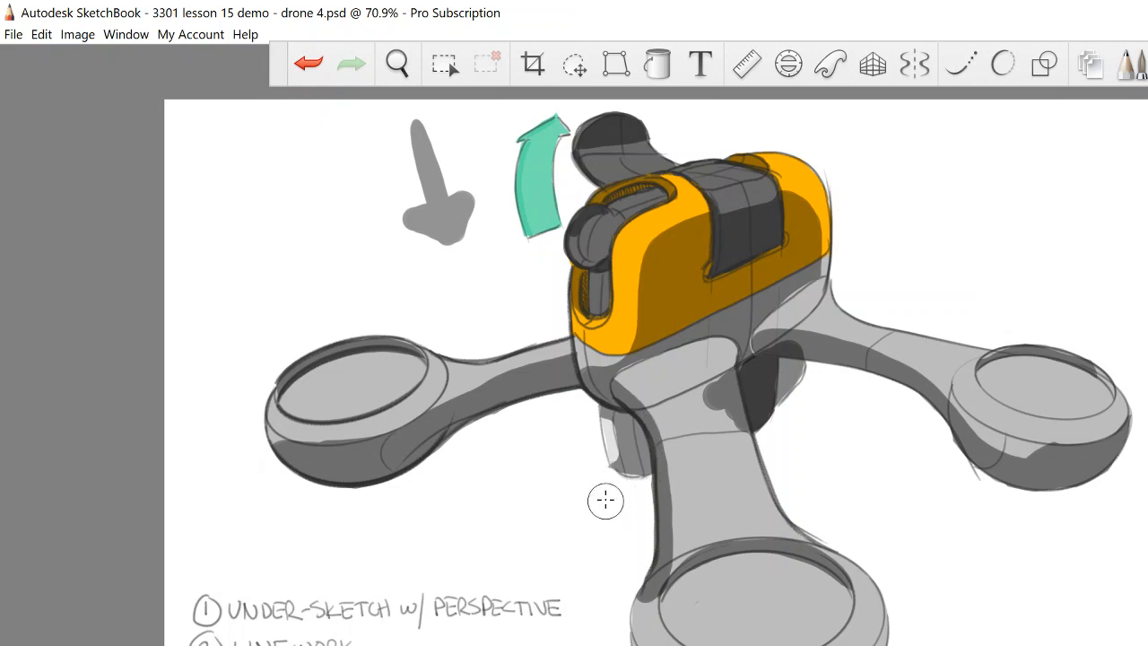
mouse_move(769, 431)
mouse_down()
mouse_move(731, 414)
mouse_move(700, 370)
mouse_up()
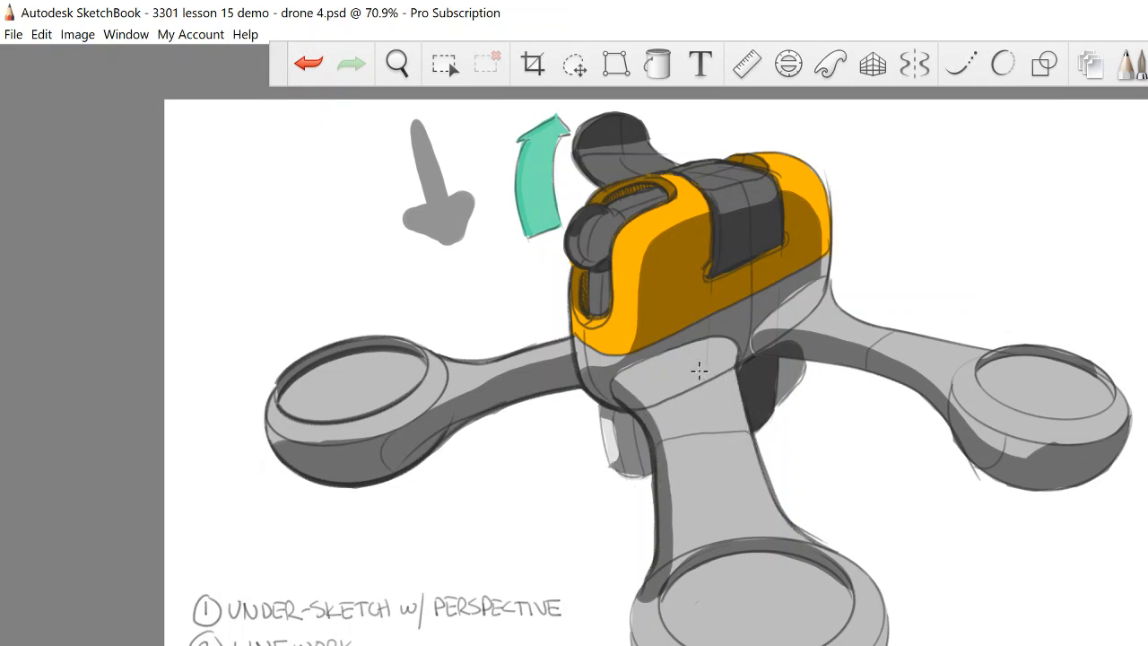
Add the cast shadow directly beneath the round camera head, on the upper part of its vertical support.
drag(775, 320, 766, 336)
mouse_move(602, 274)
mouse_down()
mouse_move(614, 277)
mouse_move(606, 285)
mouse_move(610, 275)
mouse_up()
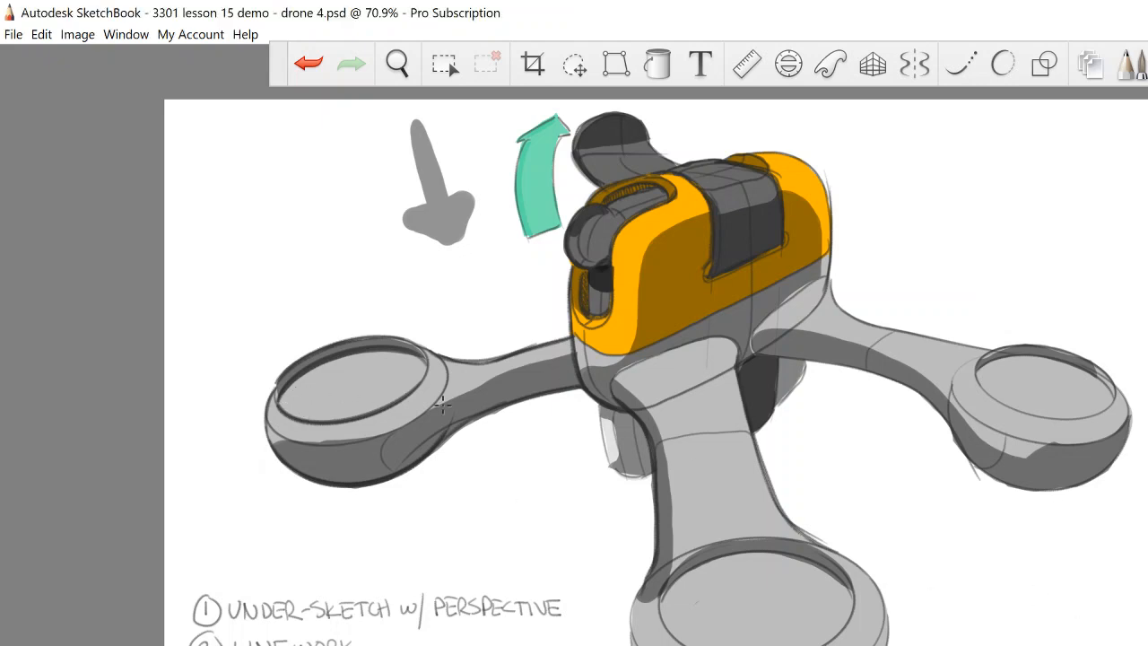
Fill the left rotor opening with a dark shadow, leaving a light crescent along the near edge, and erase the spill on the rim.
mouse_move(290, 403)
mouse_down()
mouse_move(422, 377)
mouse_move(359, 354)
mouse_move(324, 380)
mouse_up()
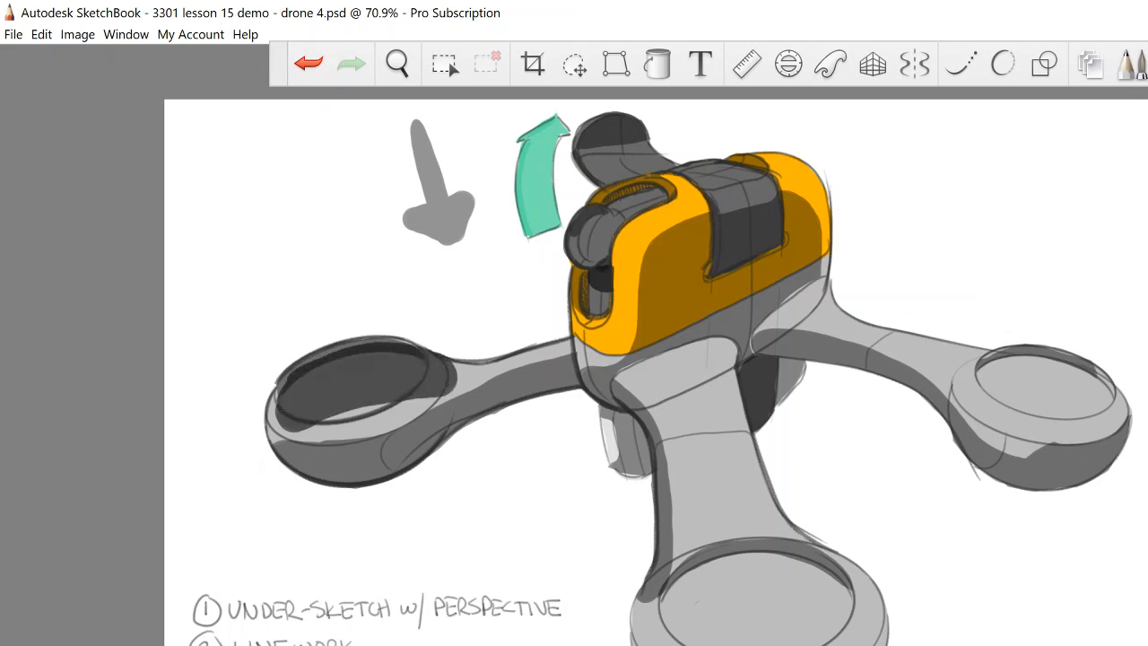
mouse_move(446, 347)
mouse_down()
mouse_move(438, 391)
mouse_move(420, 395)
mouse_move(440, 361)
mouse_move(423, 399)
mouse_move(438, 375)
mouse_move(405, 406)
mouse_up()
mouse_move(265, 412)
mouse_down()
mouse_move(300, 424)
mouse_move(262, 411)
mouse_move(284, 379)
mouse_move(317, 364)
mouse_move(420, 351)
mouse_up()
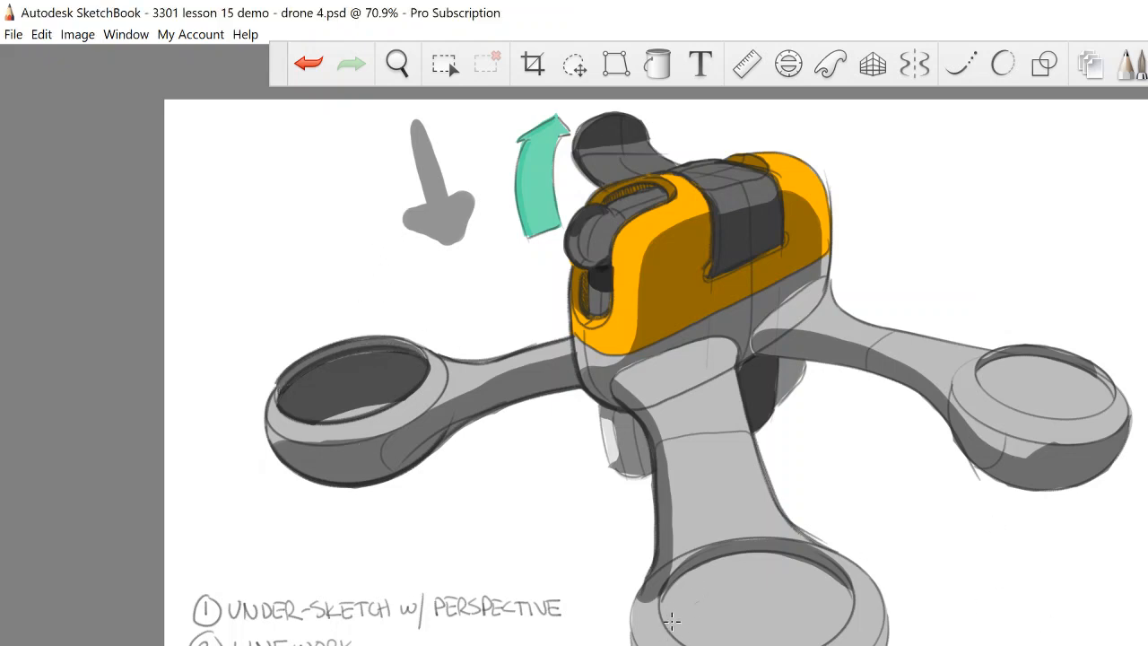
Fill the front rotor opening with a dark shadow above a light crescent, and trim the spill around its rim.
mouse_move(674, 615)
mouse_down()
mouse_move(677, 637)
mouse_move(704, 623)
mouse_move(861, 610)
mouse_up()
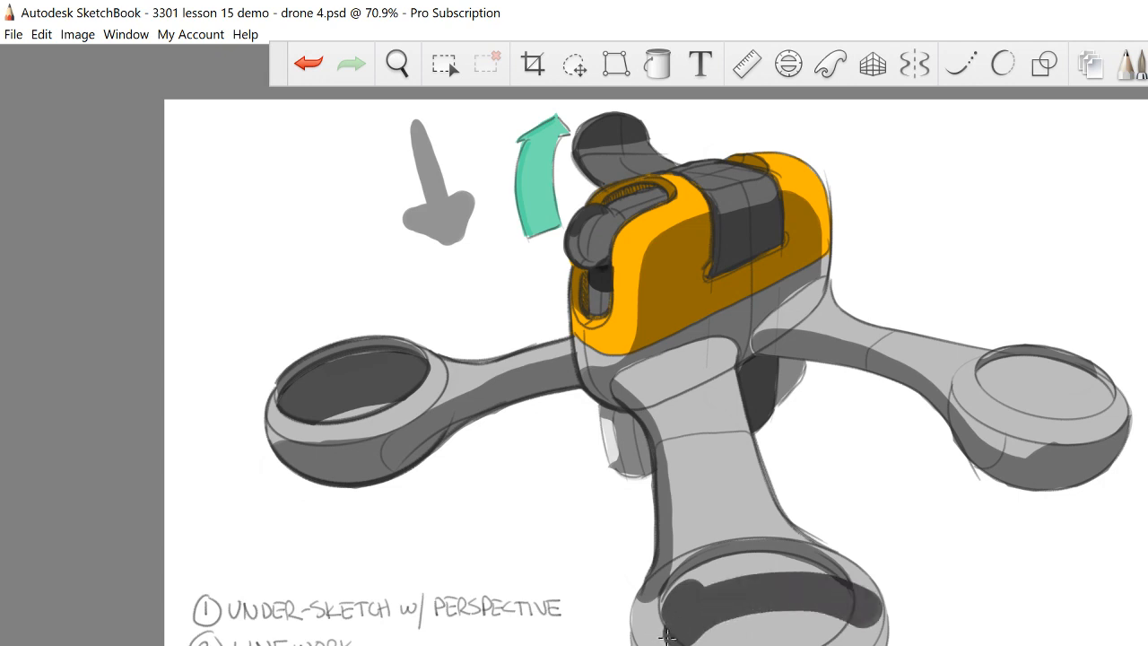
mouse_move(667, 635)
mouse_down()
mouse_move(861, 617)
mouse_move(664, 596)
mouse_move(790, 559)
mouse_move(844, 567)
mouse_up()
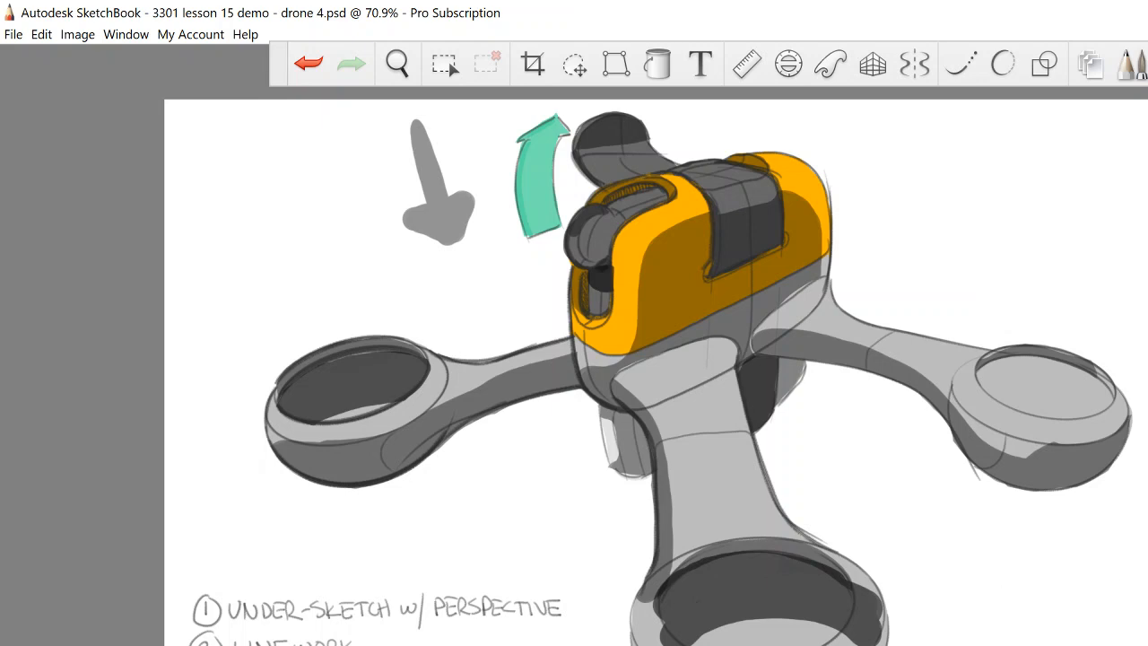
click(818, 530)
key(ctrl+z)
mouse_move(708, 558)
mouse_down()
mouse_move(673, 574)
mouse_move(657, 605)
mouse_up()
mouse_move(866, 572)
mouse_down()
mouse_move(836, 557)
mouse_move(863, 589)
mouse_move(876, 628)
mouse_move(867, 637)
mouse_up()
mouse_move(871, 594)
mouse_down()
mouse_move(859, 635)
mouse_move(869, 589)
mouse_up()
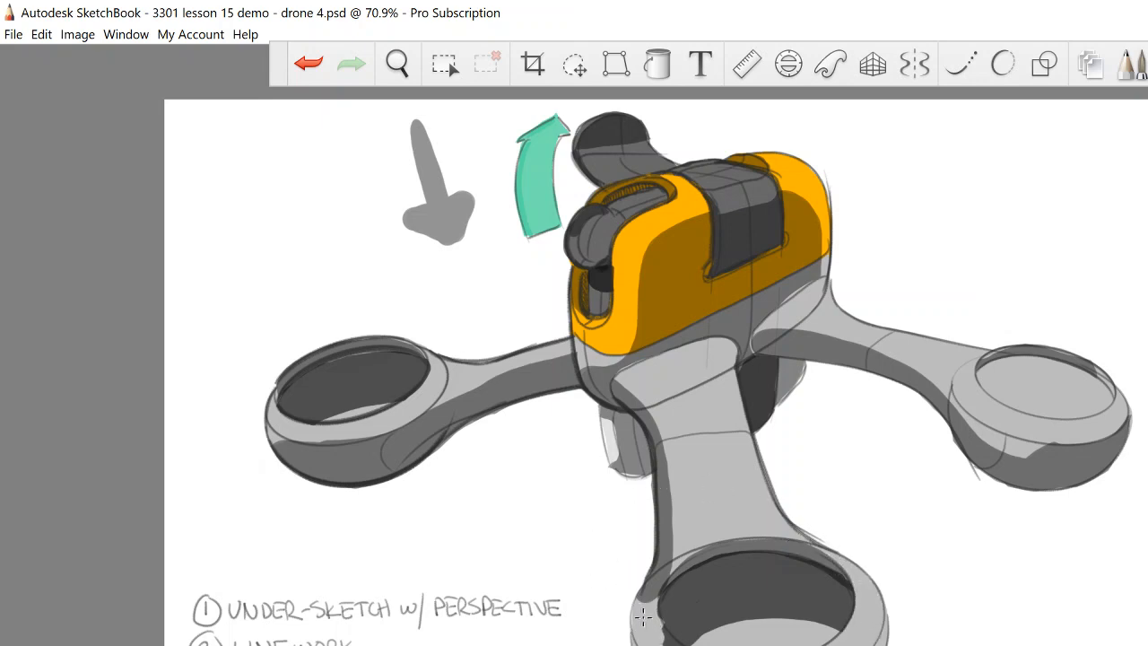
drag(643, 618, 667, 642)
Fill the right rotor opening with the same dark shadow and erase the spill outside its outline.
mouse_move(982, 410)
mouse_down()
mouse_move(1102, 382)
mouse_move(1093, 363)
mouse_move(996, 361)
mouse_move(984, 406)
mouse_up()
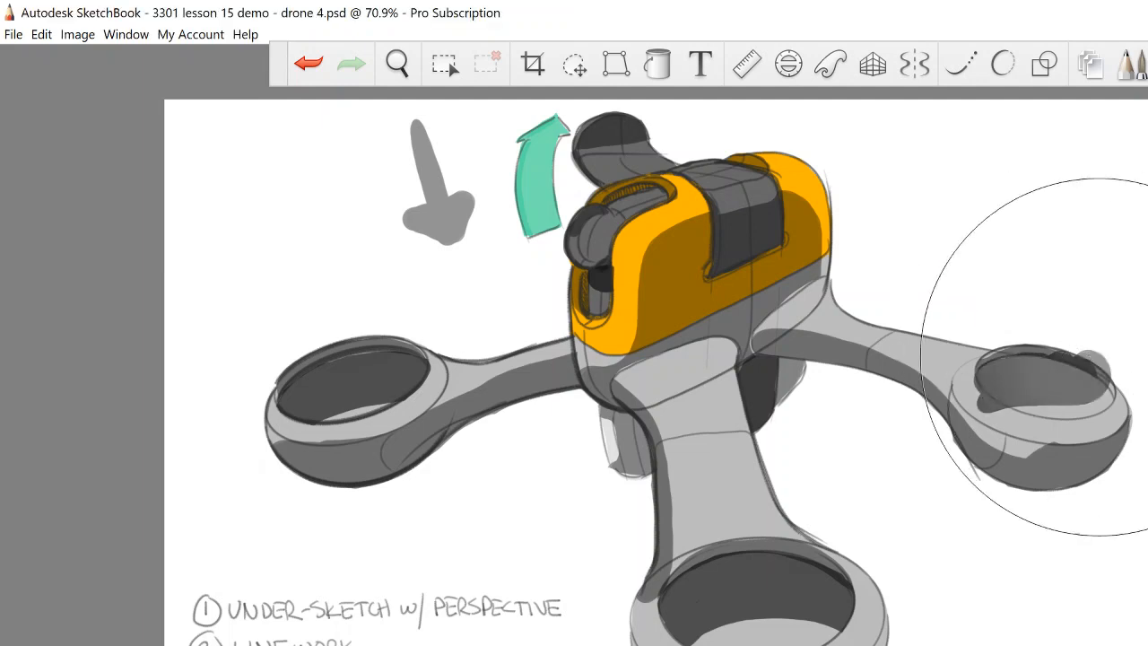
drag(1003, 340, 1109, 371)
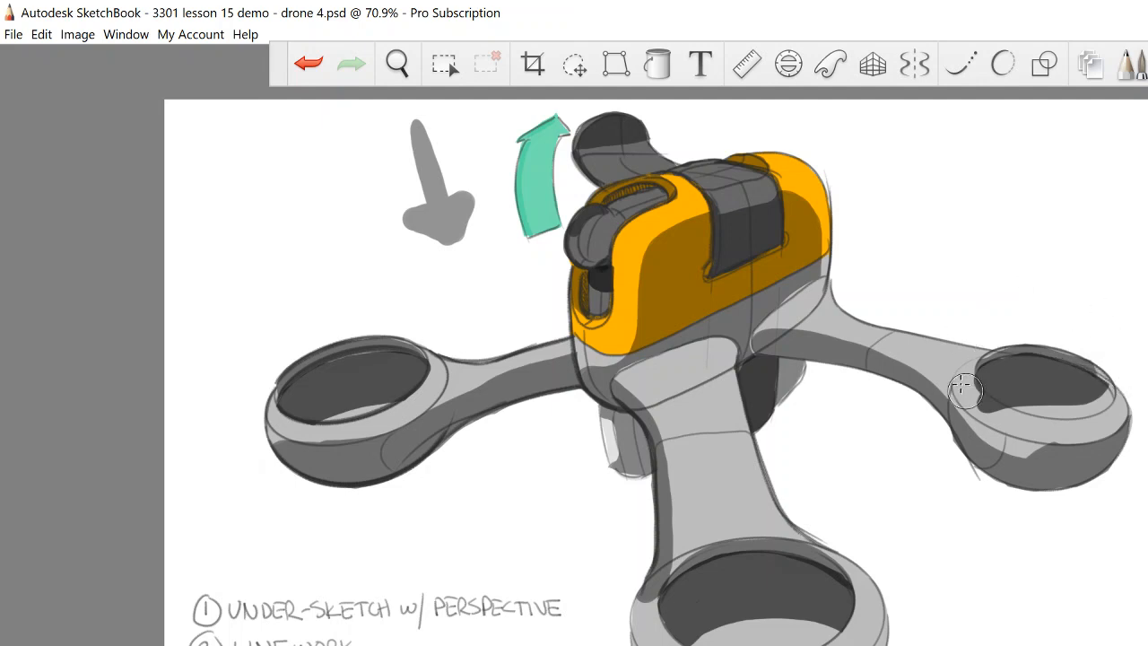
drag(957, 382, 987, 400)
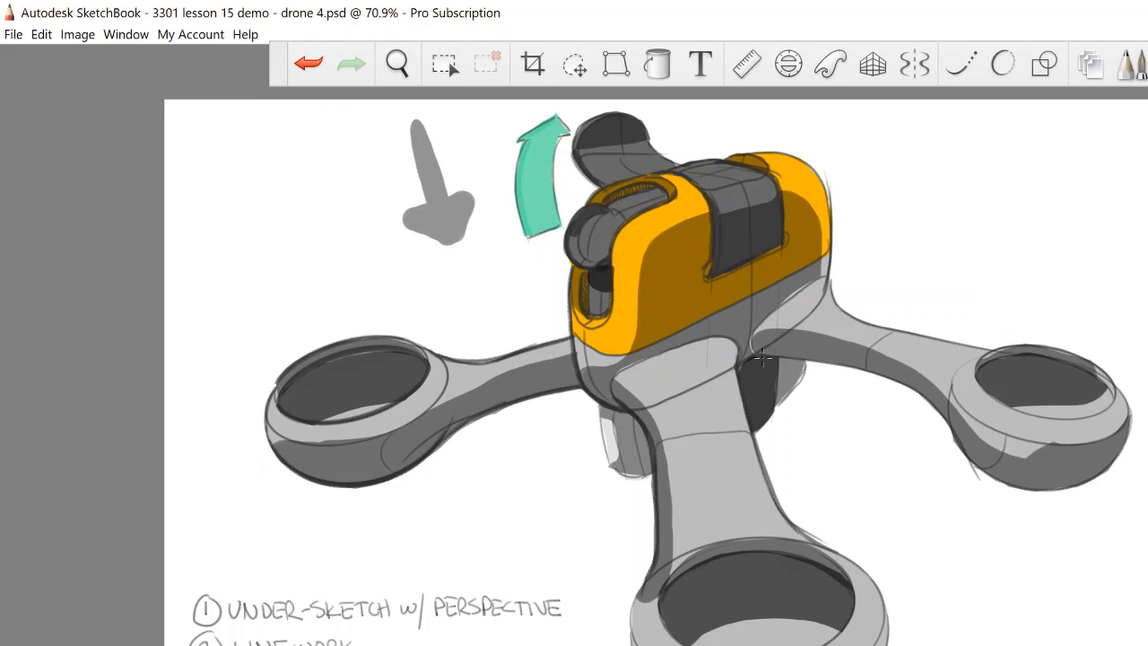
Add a second, darker shadow pass to the parts beneath the body on both sides of the front arm, and erase the spill.
mouse_move(763, 357)
mouse_down()
mouse_move(804, 429)
mouse_move(802, 366)
mouse_move(780, 418)
mouse_move(777, 384)
mouse_move(782, 425)
mouse_up()
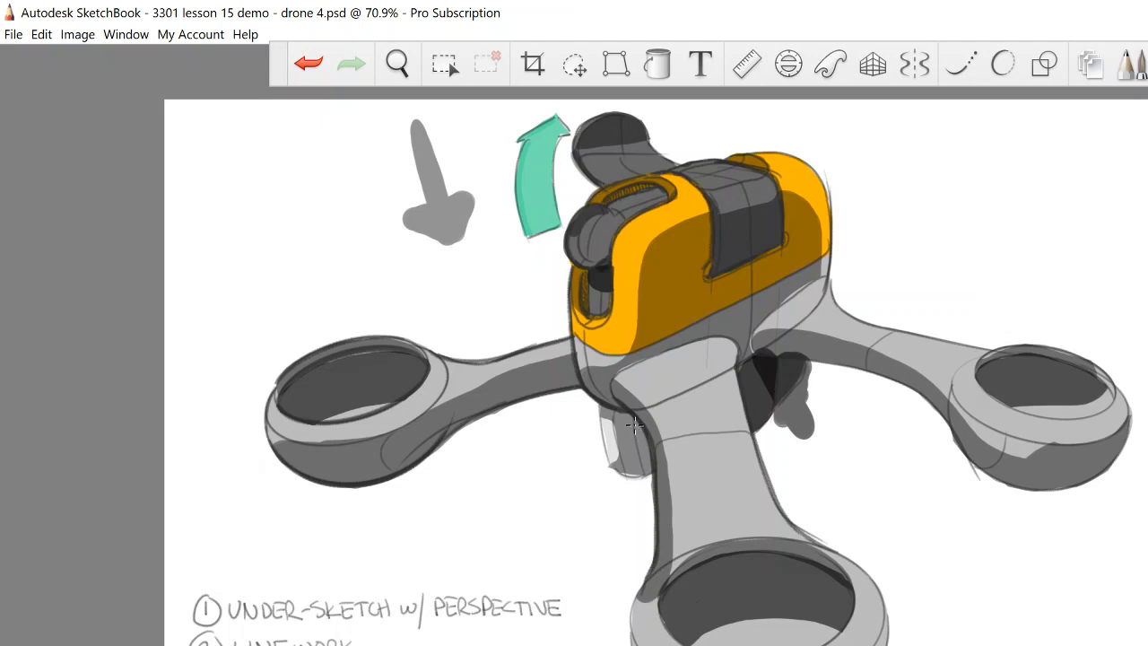
mouse_move(633, 420)
mouse_down()
mouse_move(663, 478)
mouse_move(633, 421)
mouse_move(592, 412)
mouse_move(632, 422)
mouse_move(594, 420)
mouse_move(659, 466)
mouse_up()
key(ctrl+z)
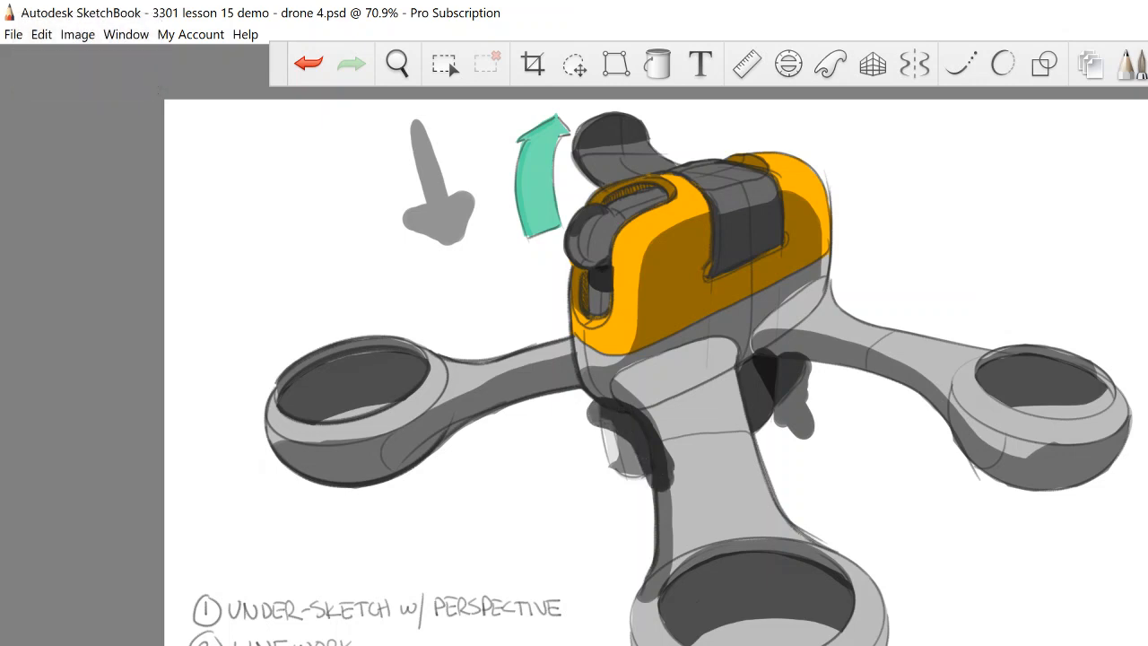
mouse_move(661, 441)
mouse_down()
mouse_move(669, 488)
mouse_move(672, 413)
mouse_up()
drag(660, 492, 639, 377)
mouse_move(666, 432)
mouse_down()
mouse_move(642, 405)
mouse_move(656, 425)
mouse_move(594, 384)
mouse_move(628, 400)
mouse_move(580, 404)
mouse_up()
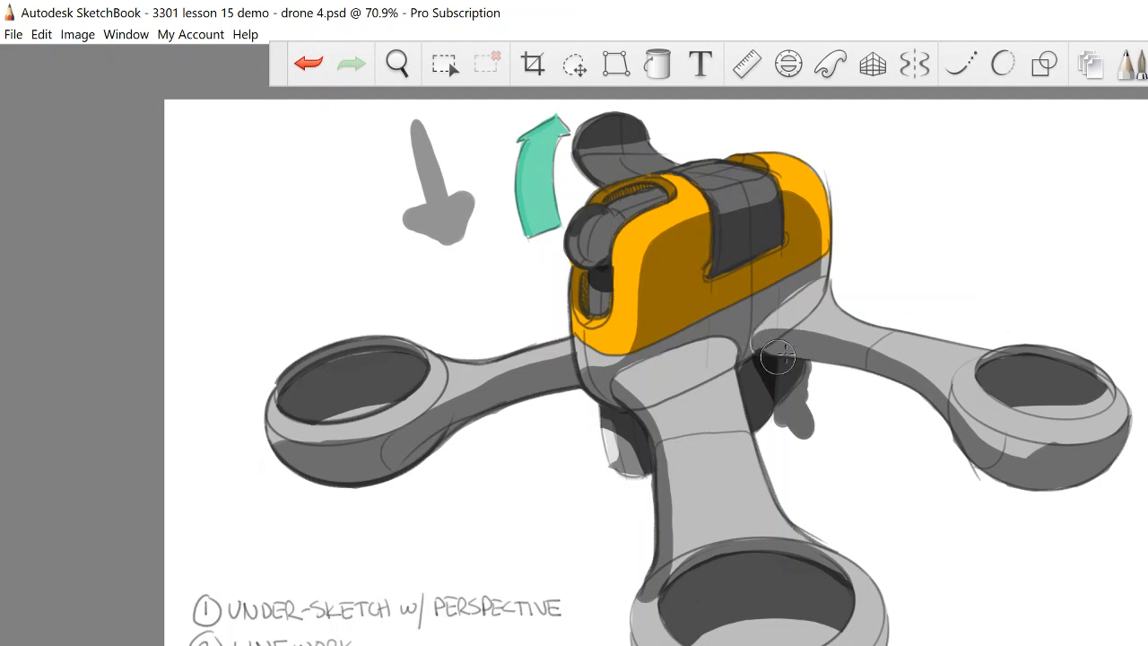
mouse_move(816, 389)
mouse_down()
mouse_move(810, 379)
mouse_move(777, 424)
mouse_up()
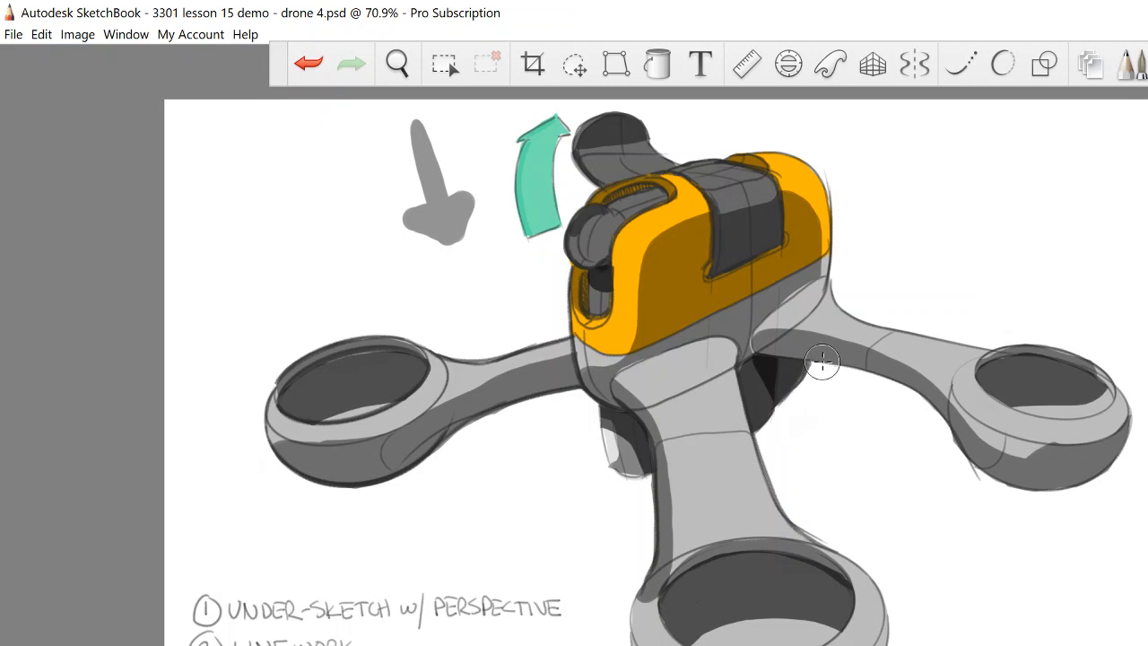
drag(821, 359, 779, 436)
Undo the last strokes and try a broad transparent white highlight across the lower front of the body.
key(ctrl+z)
key(ctrl+z)
key(ctrl+z)
key(ctrl+z)
key(ctrl+z)
key(ctrl+z)
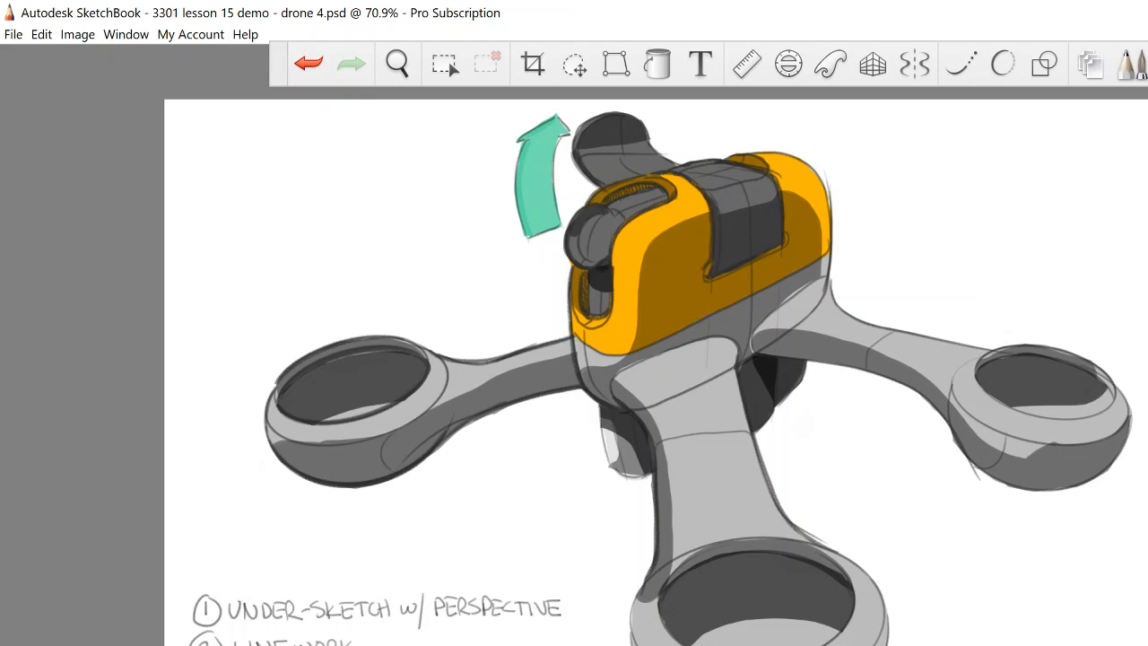
mouse_move(613, 282)
mouse_down()
mouse_move(718, 380)
mouse_move(610, 388)
mouse_move(538, 368)
mouse_up()
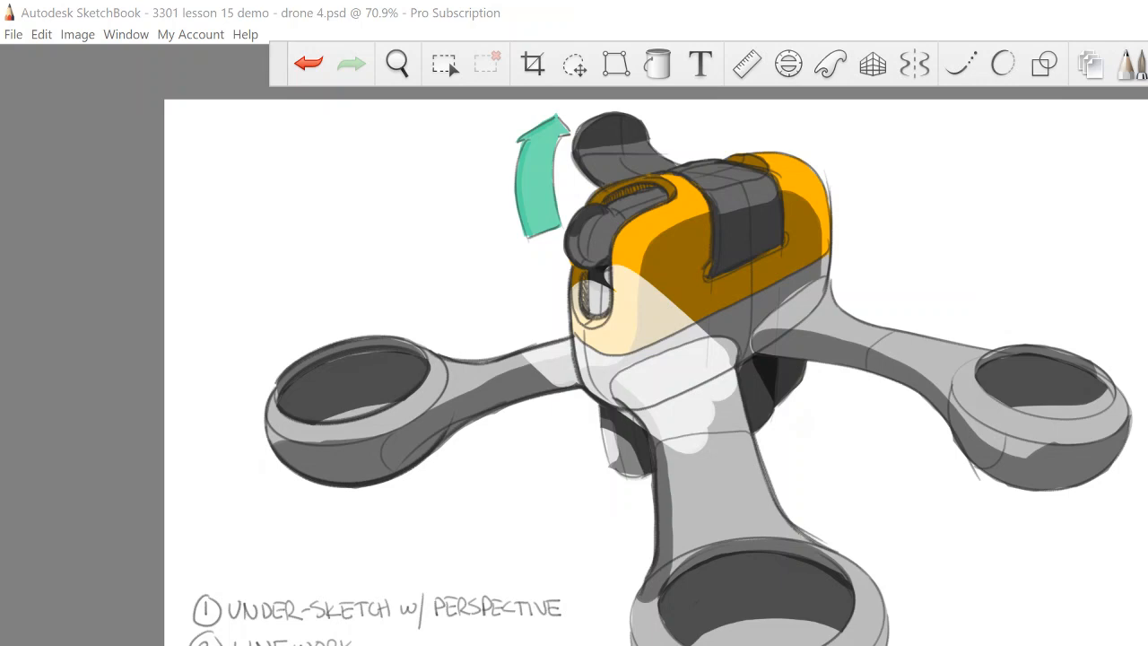
mouse_move(615, 274)
mouse_down()
mouse_move(718, 368)
mouse_move(601, 313)
mouse_move(686, 422)
mouse_move(565, 355)
mouse_move(538, 368)
mouse_up()
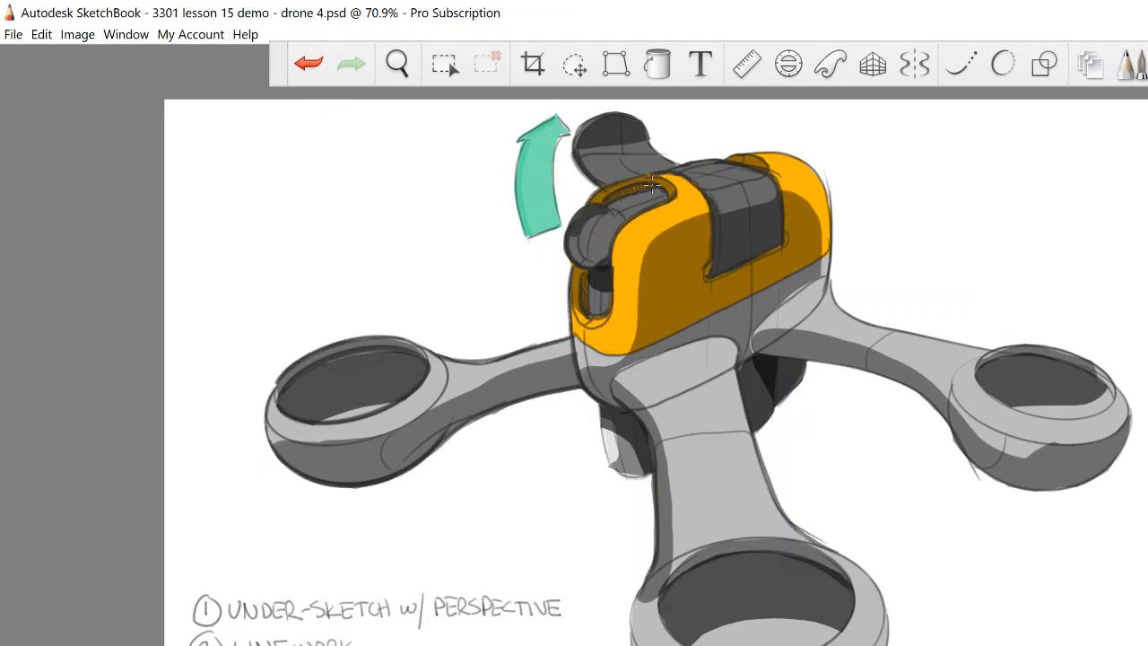
Try a white highlight along the top edge of the orange shell, and undo the recent highlight strokes.
mouse_move(770, 153)
mouse_down()
mouse_move(710, 203)
mouse_move(675, 172)
mouse_move(757, 169)
mouse_move(796, 146)
mouse_move(759, 146)
mouse_up()
key(ctrl+z)
key(ctrl+z)
key(ctrl+z)
key(ctrl+z)
key(ctrl+z)
key(ctrl+z)
key(ctrl+z)
key(ctrl+z)
key(ctrl+z)
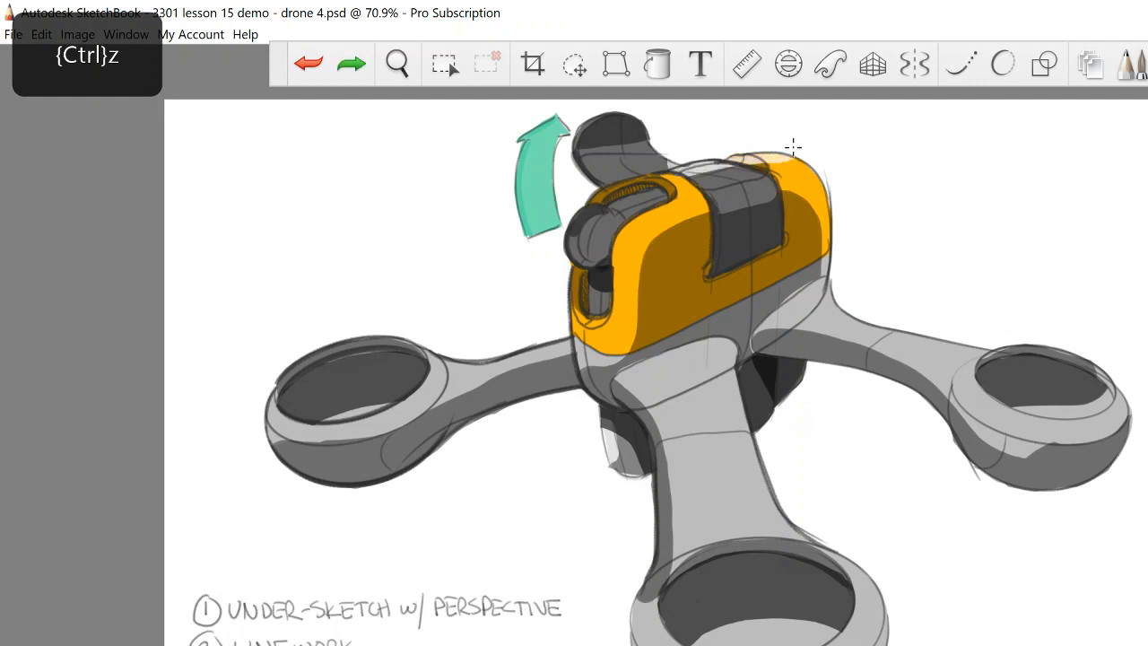
key(ctrl+z)
key(ctrl+z)
key(ctrl+z)
key(ctrl+z)
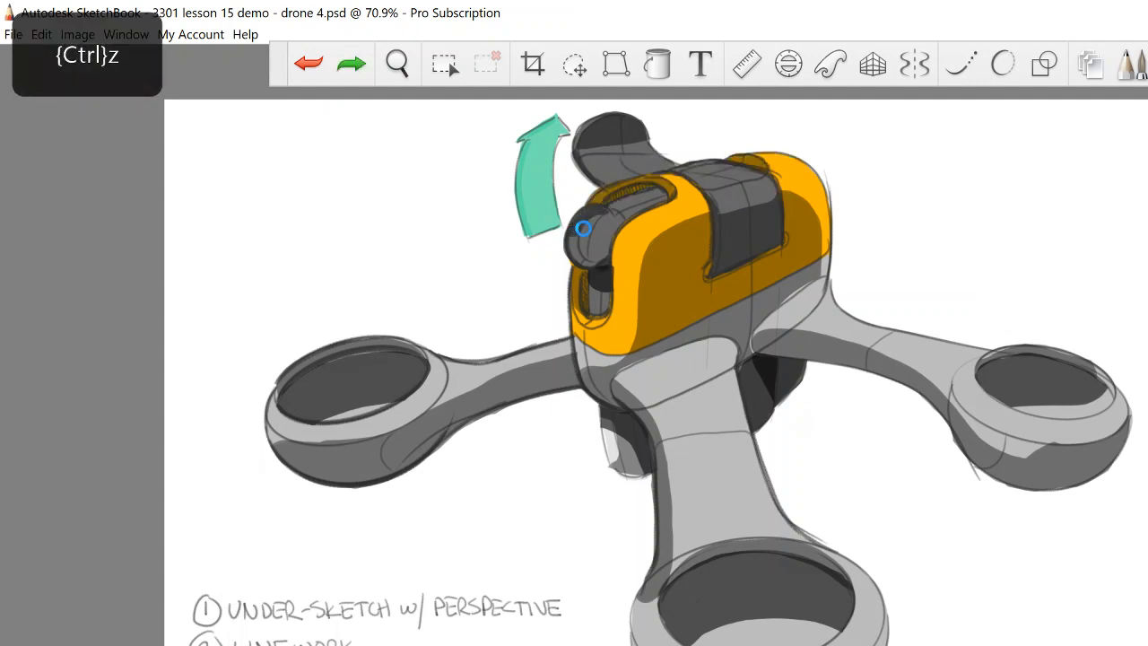
key(space)
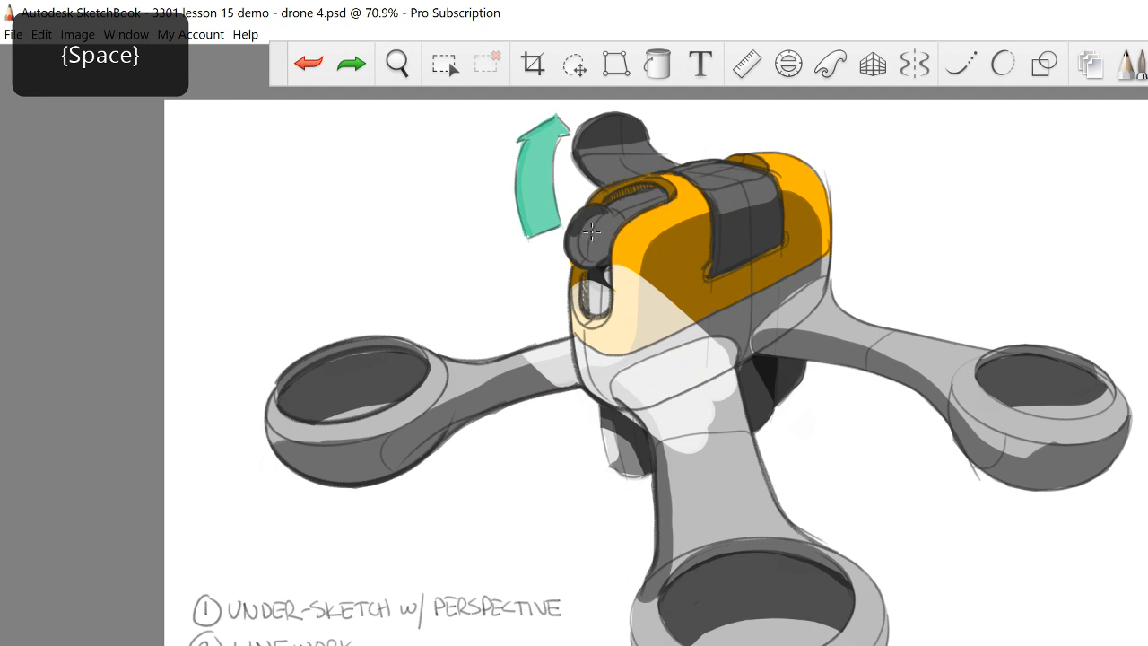
Restore the undone edits, highlight the top edge of the orange shell in transparent white, and clear the highlight from the dark parts.
key(ctrl+y)
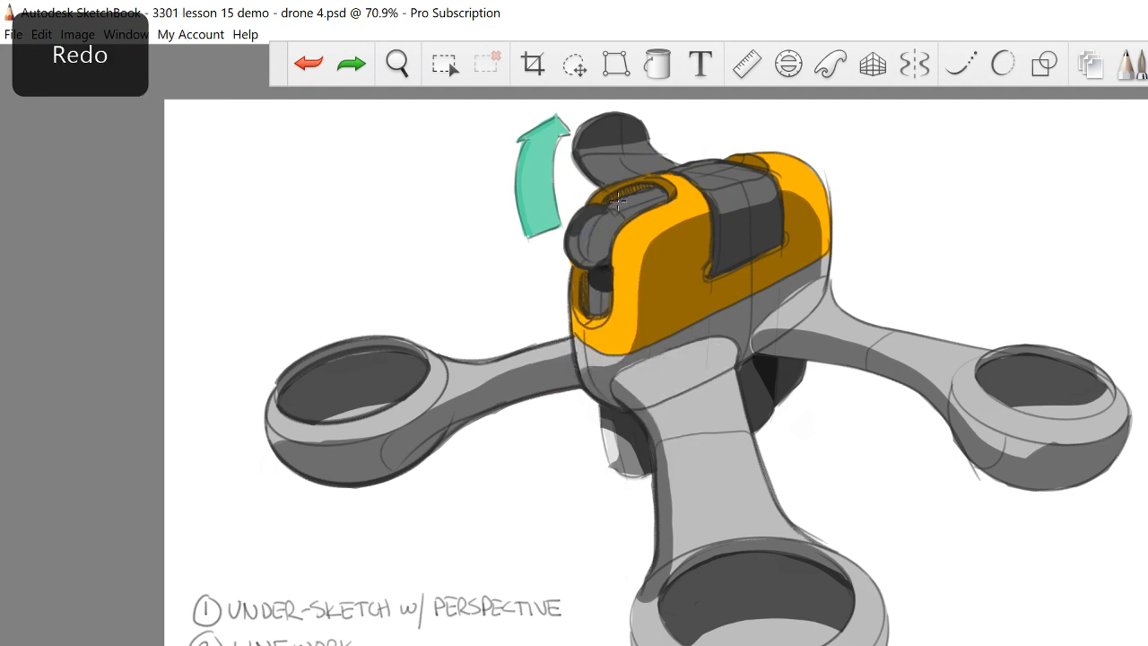
key(ctrl+y)
key(ctrl+y)
key(ctrl+y)
key(ctrl+y)
key(ctrl+y)
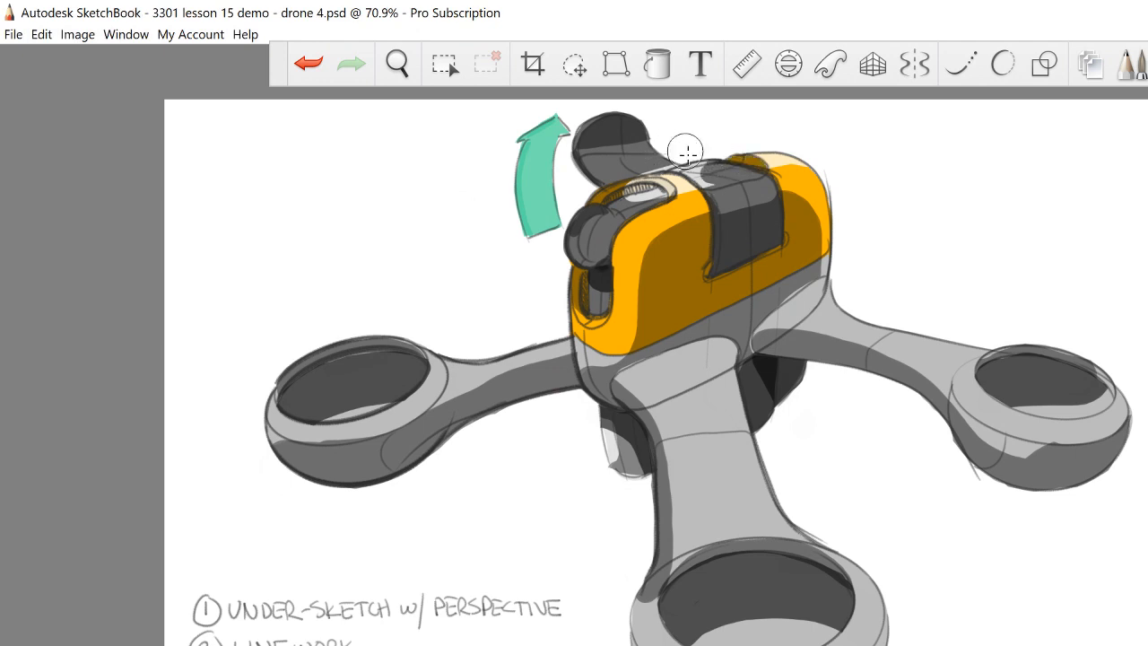
mouse_move(620, 199)
mouse_down()
mouse_move(648, 190)
mouse_move(626, 200)
mouse_up()
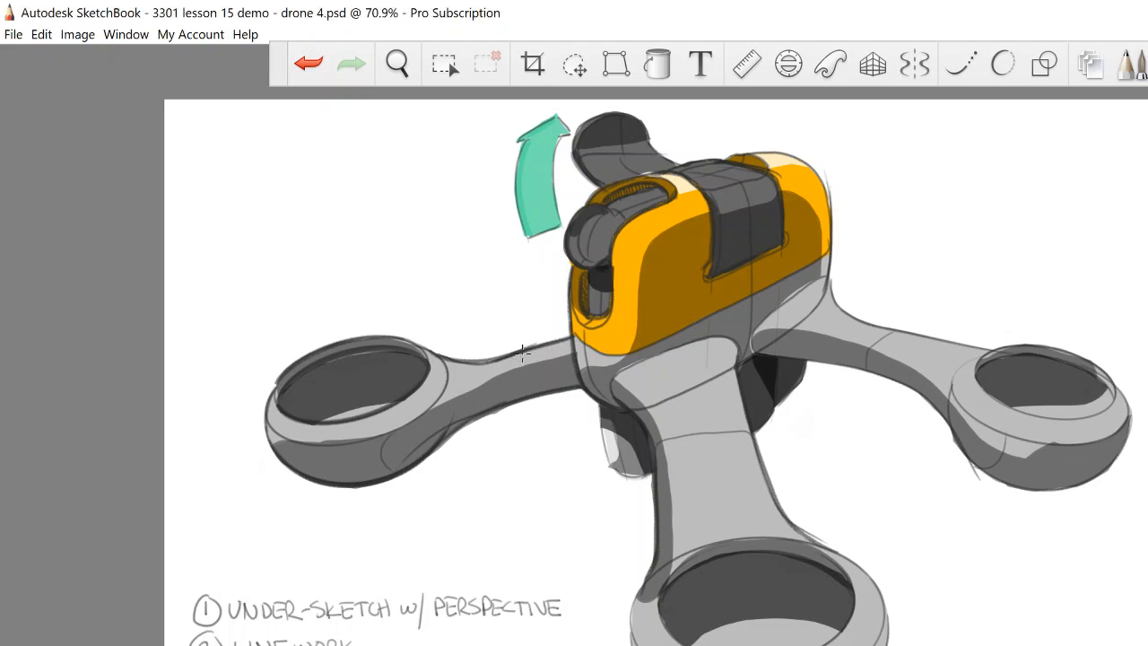
Paint a transparent white highlight along the top surface of the left arm up to its rotor pod.
mouse_move(522, 353)
mouse_down()
mouse_move(554, 346)
mouse_move(492, 368)
mouse_move(569, 343)
mouse_move(493, 366)
mouse_up()
key(ctrl+z)
key(ctrl+z)
mouse_move(567, 344)
mouse_down()
mouse_move(473, 369)
mouse_move(425, 359)
mouse_up()
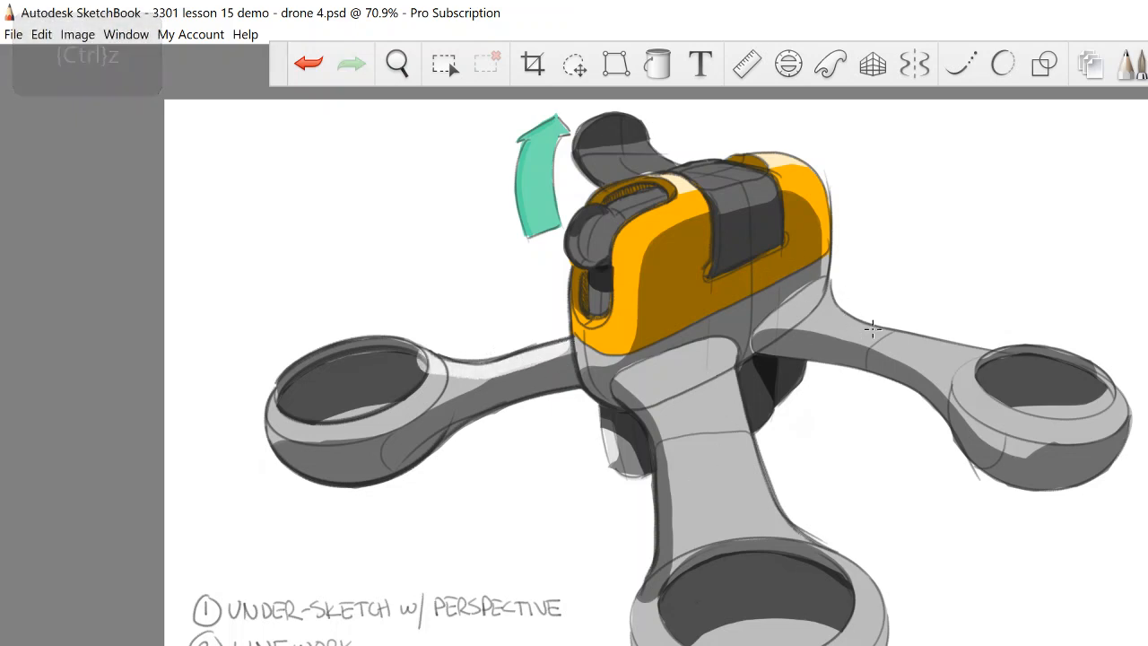
Paint a transparent white highlight along the top surface of the right arm up to its rotor pod.
mouse_move(873, 329)
mouse_down()
mouse_move(902, 342)
mouse_move(836, 323)
mouse_move(938, 355)
mouse_move(865, 339)
mouse_move(830, 314)
mouse_up()
key(ctrl+z)
drag(949, 353, 972, 360)
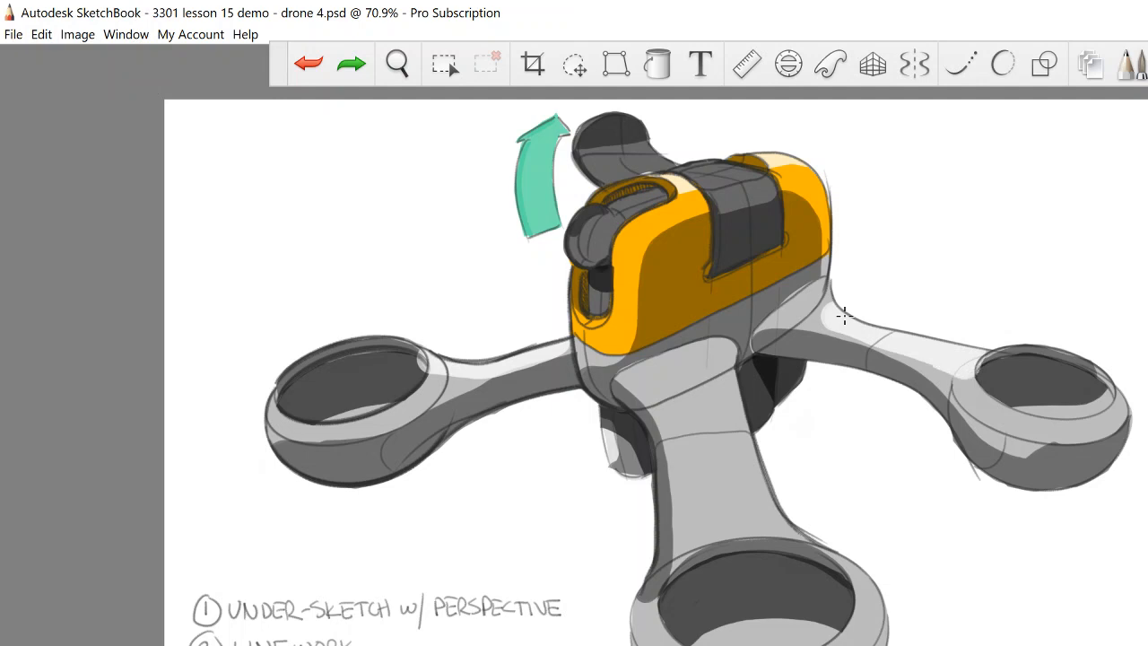
Paint a wide transparent white highlight down the top face of the front arm, ending at the rotor pod rim.
drag(700, 408, 696, 397)
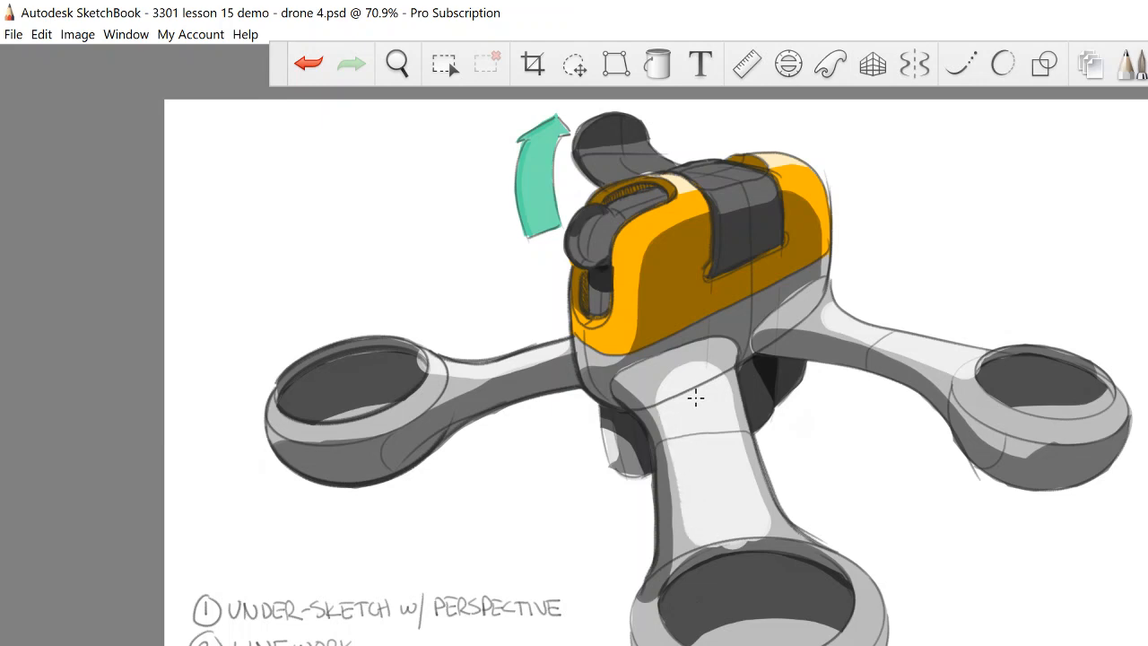
drag(746, 543, 768, 522)
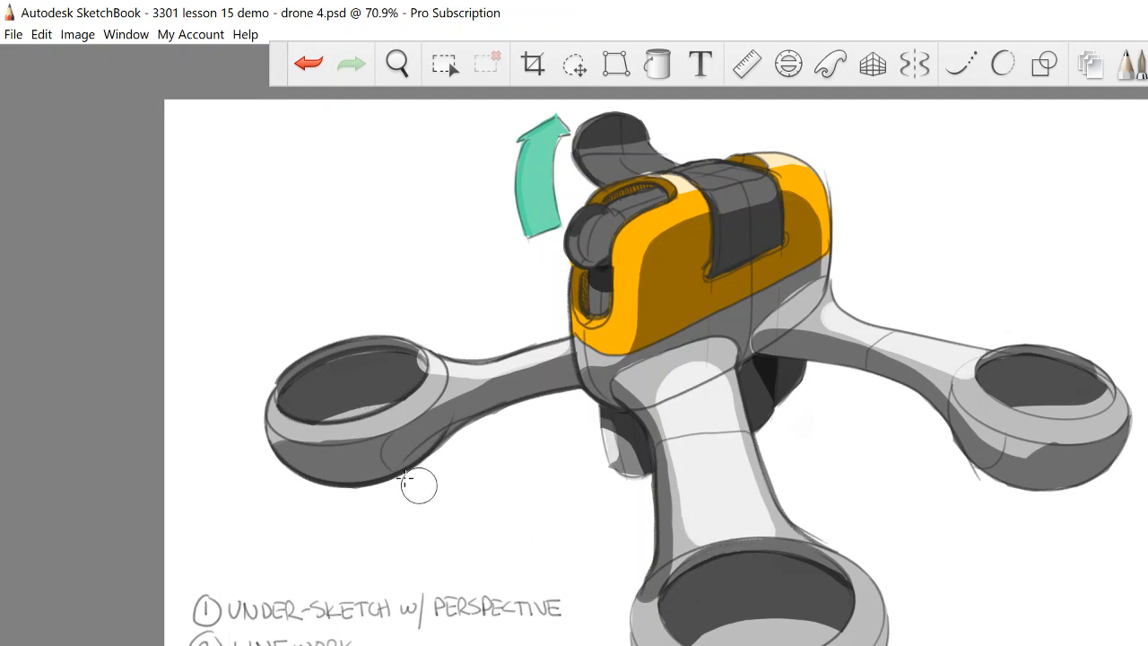
Erase the spilled white highlight from the dark openings of the left, front and right rotor pods.
drag(412, 364, 409, 364)
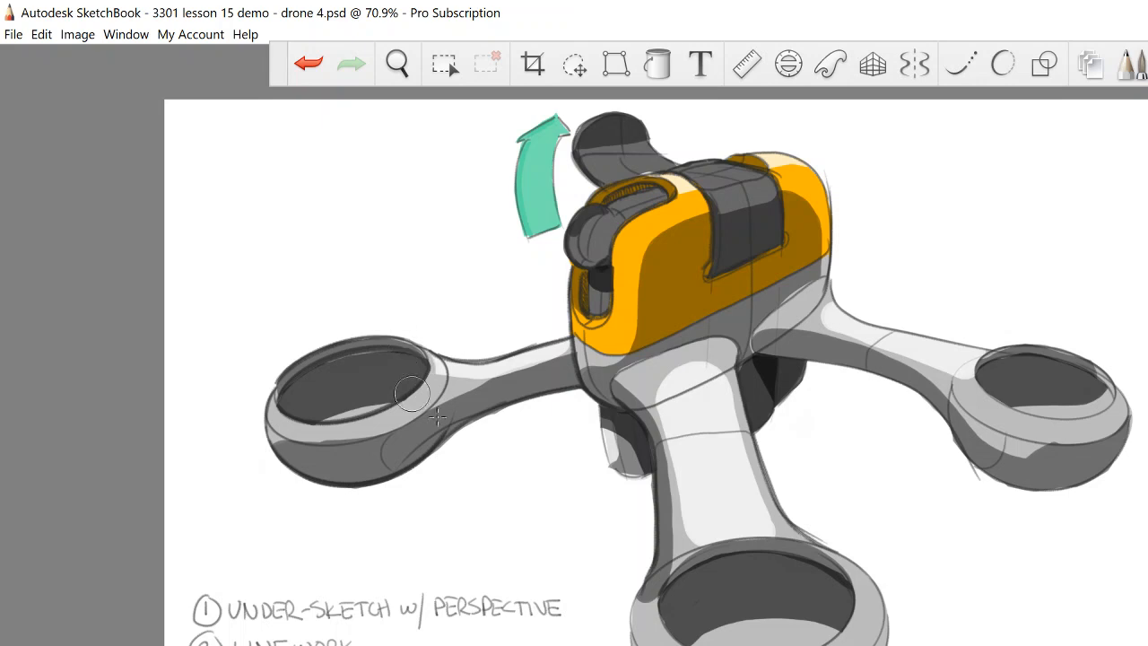
mouse_move(719, 571)
mouse_down()
mouse_move(723, 551)
mouse_move(763, 543)
mouse_up()
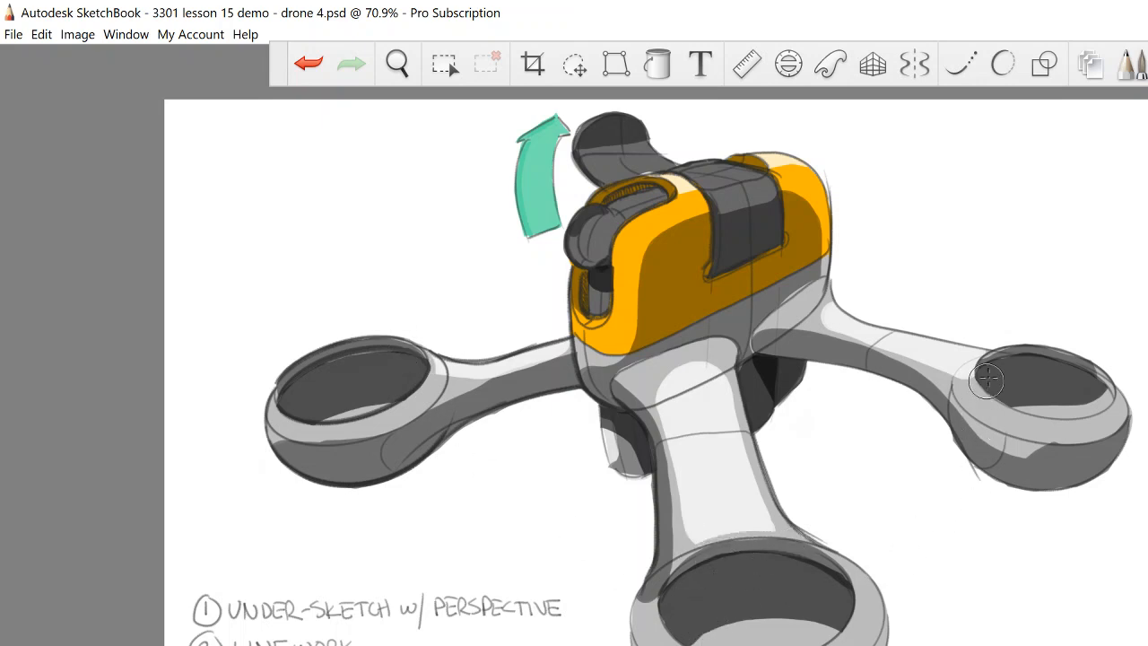
mouse_move(1005, 361)
mouse_down()
mouse_move(981, 358)
mouse_move(973, 369)
mouse_move(999, 394)
mouse_up()
Paint a transparent white highlight on the front of the round camera ball and a thin highlight along its rim.
drag(592, 230, 597, 222)
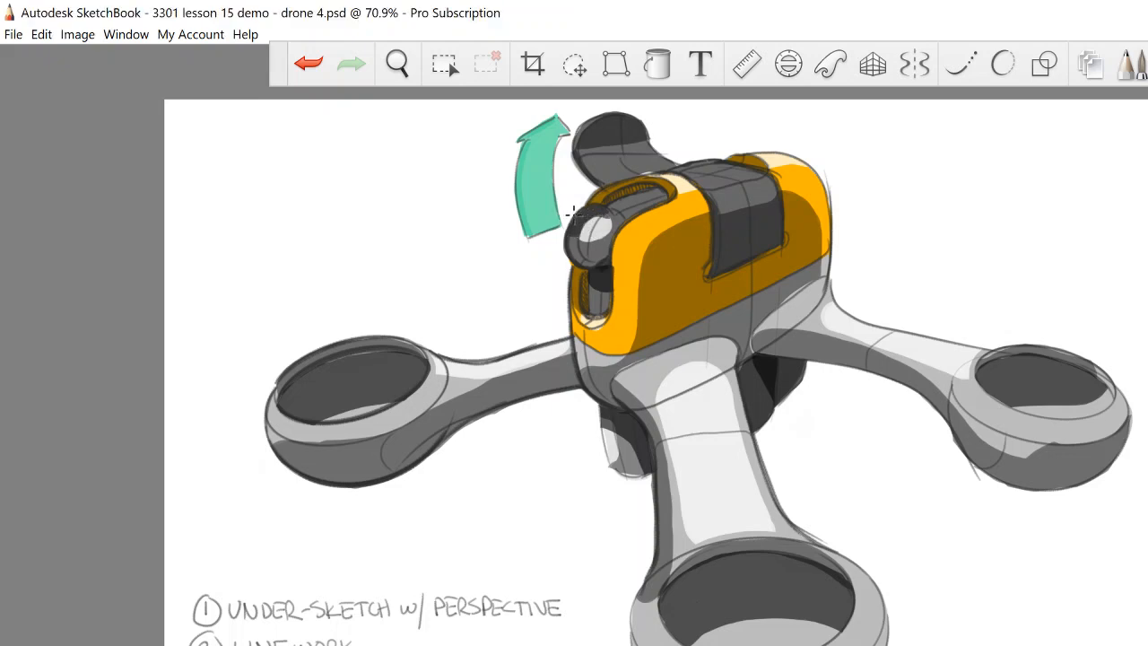
key(ctrl+z)
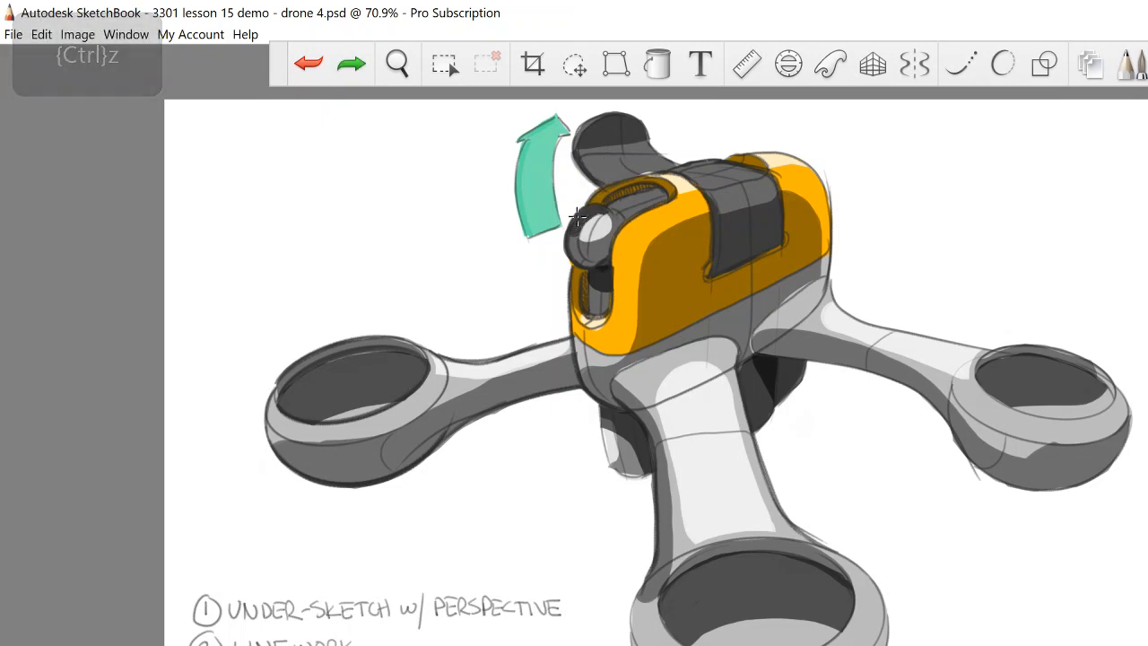
mouse_move(577, 216)
mouse_down()
mouse_move(596, 217)
mouse_move(596, 178)
mouse_up()
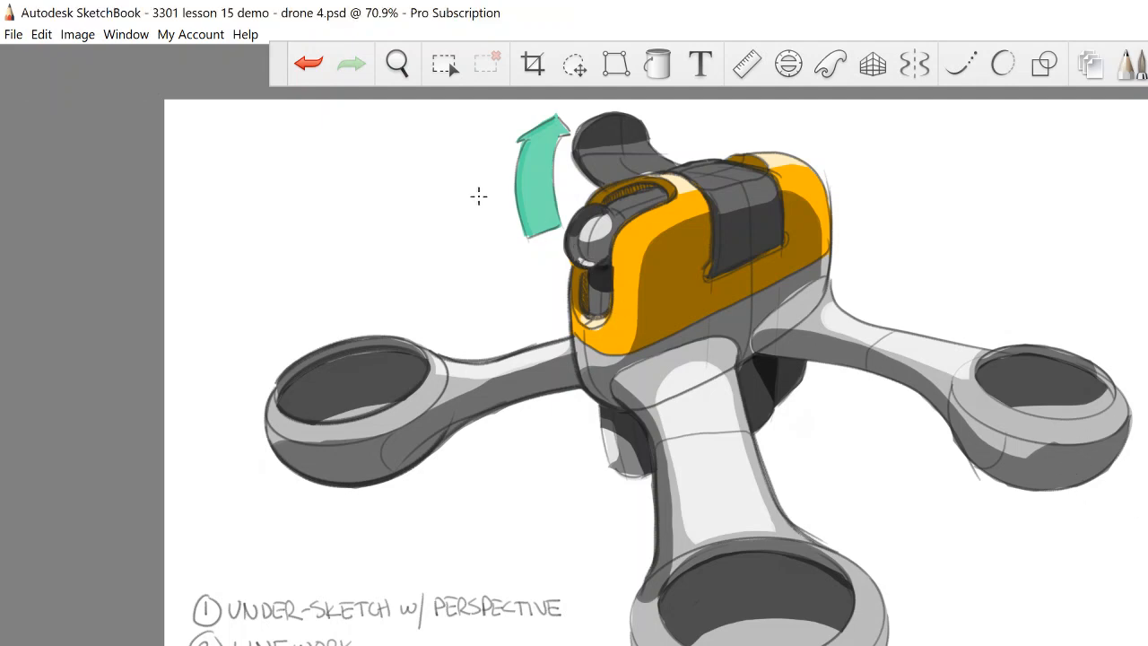
Highlight the top face of the dark bar in the shell's upper slot and darken the recesses of both slots.
mouse_move(635, 199)
mouse_down()
mouse_move(660, 194)
mouse_move(621, 207)
mouse_move(654, 198)
mouse_up()
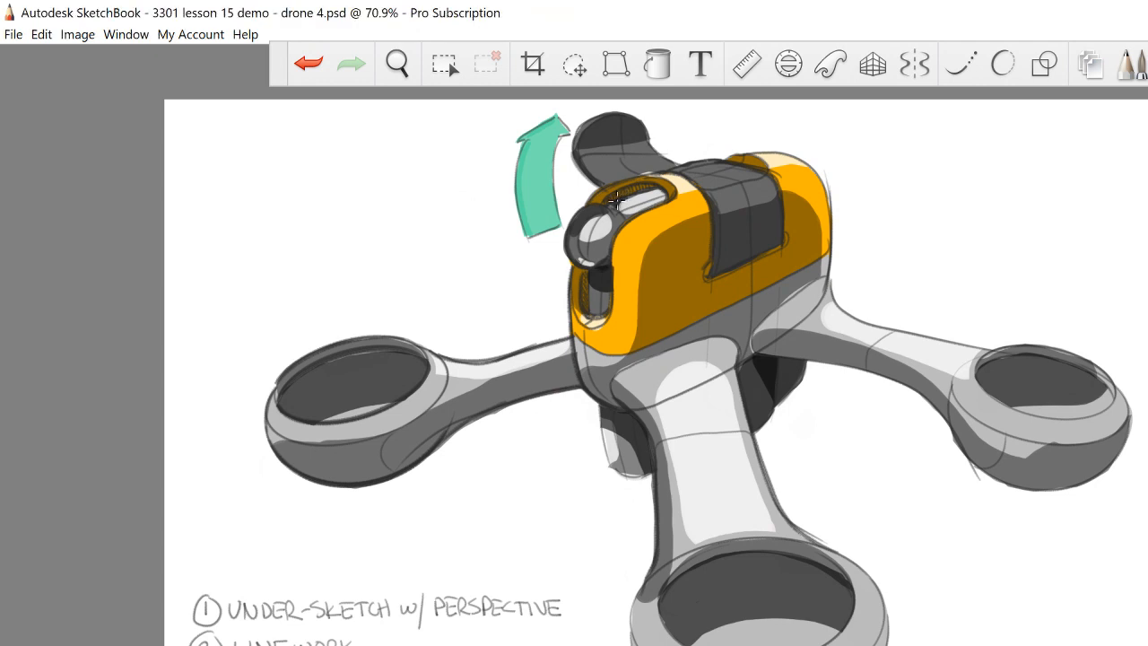
key(ctrl+z)
drag(644, 190, 612, 206)
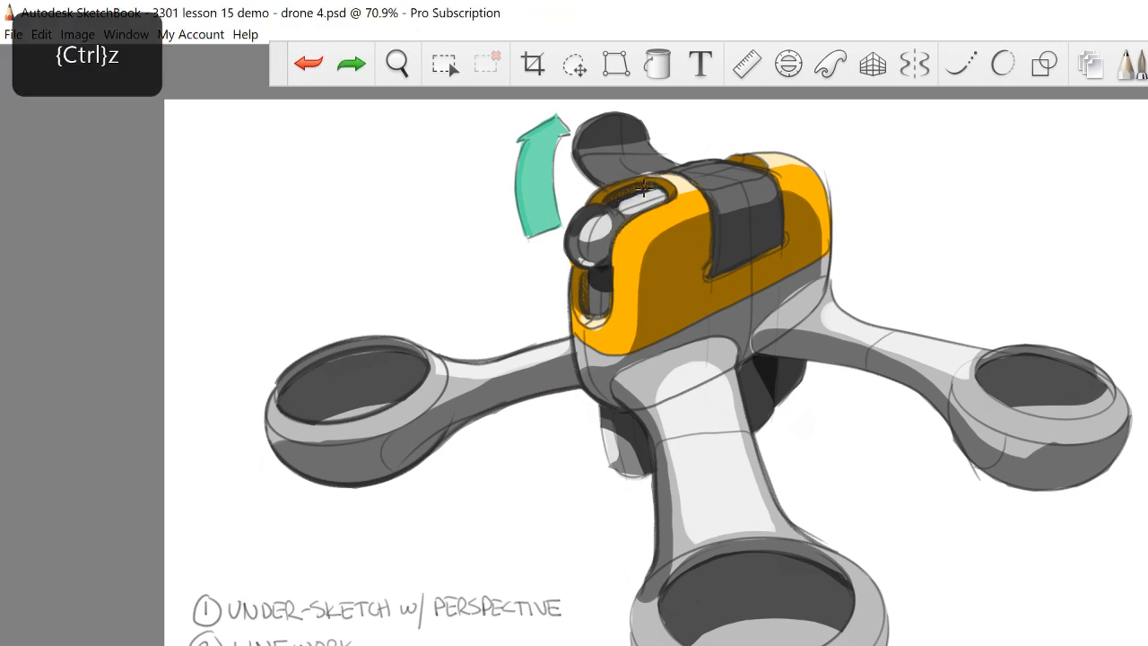
drag(591, 280, 589, 310)
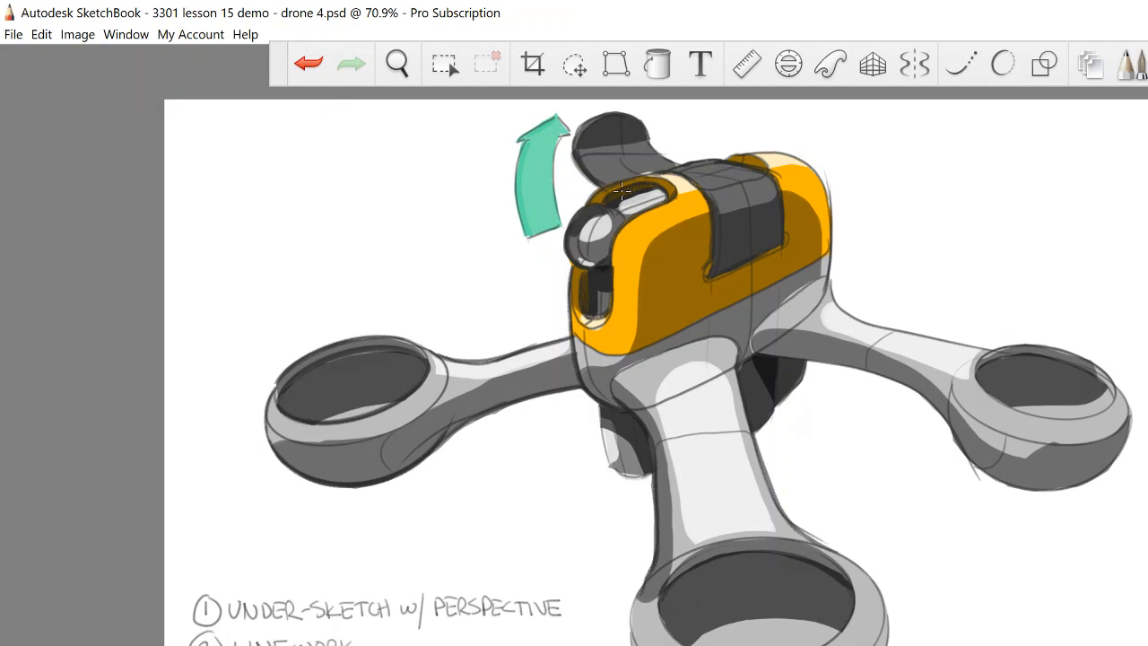
key(ctrl+z)
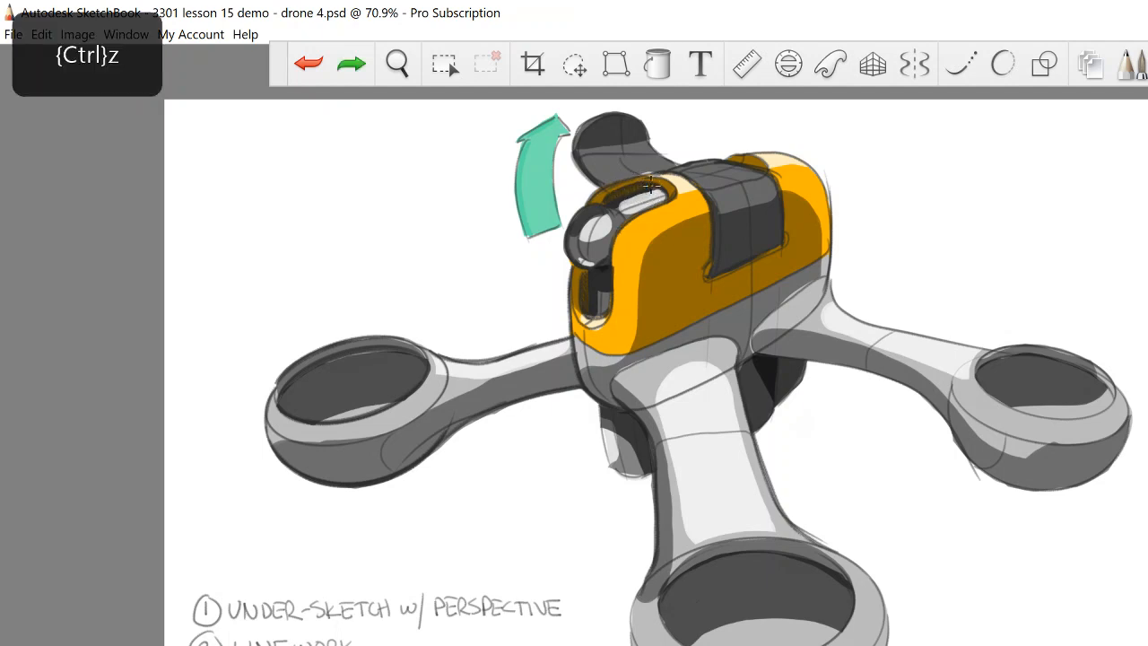
mouse_move(624, 199)
mouse_down()
mouse_move(664, 195)
mouse_move(662, 182)
mouse_up()
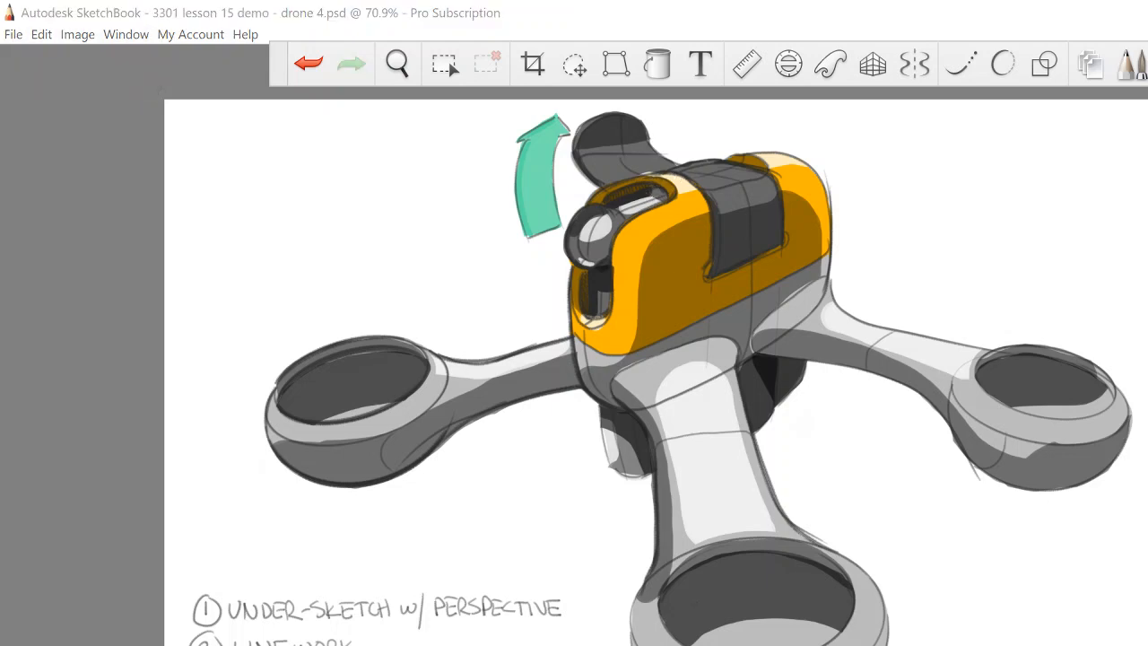
Paint a transparent white highlight across the top face of the dark central cover and clear the spill from the orange shell.
click(1075, 384)
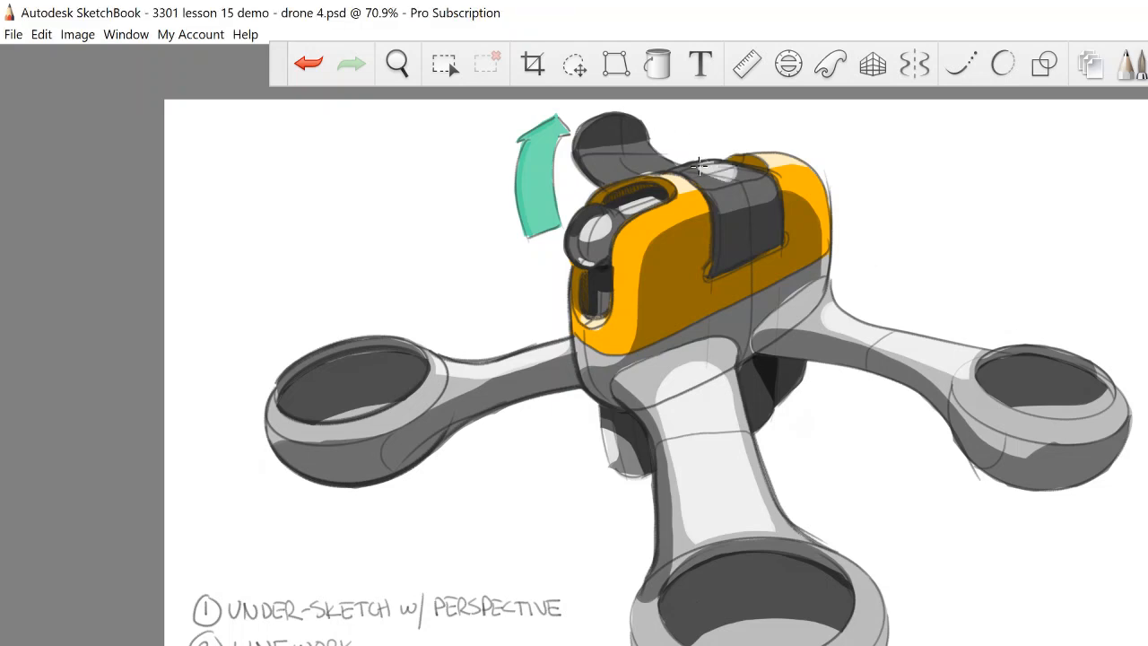
key(ctrl+z)
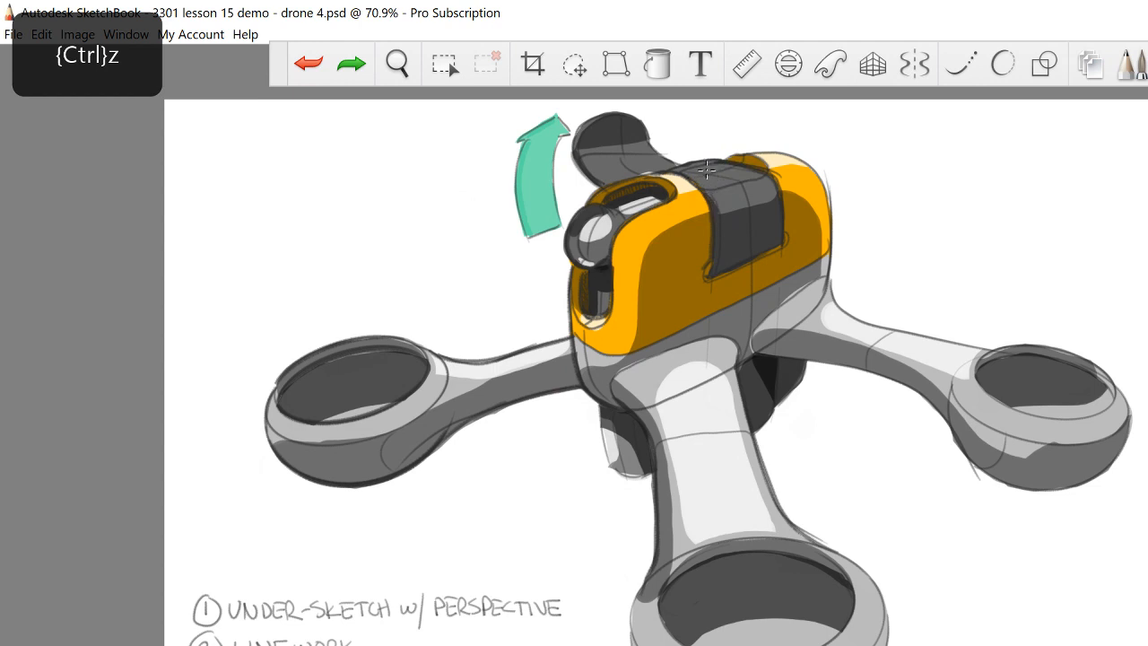
mouse_move(708, 171)
mouse_down()
mouse_move(760, 171)
mouse_move(726, 184)
mouse_move(678, 171)
mouse_up()
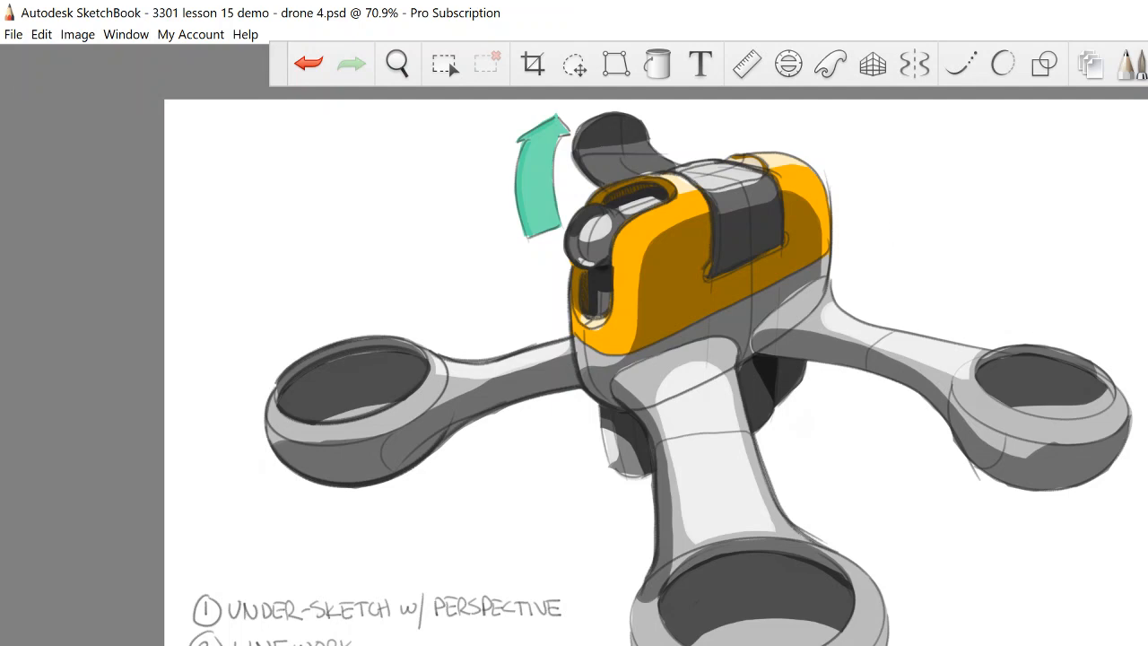
drag(768, 157, 728, 165)
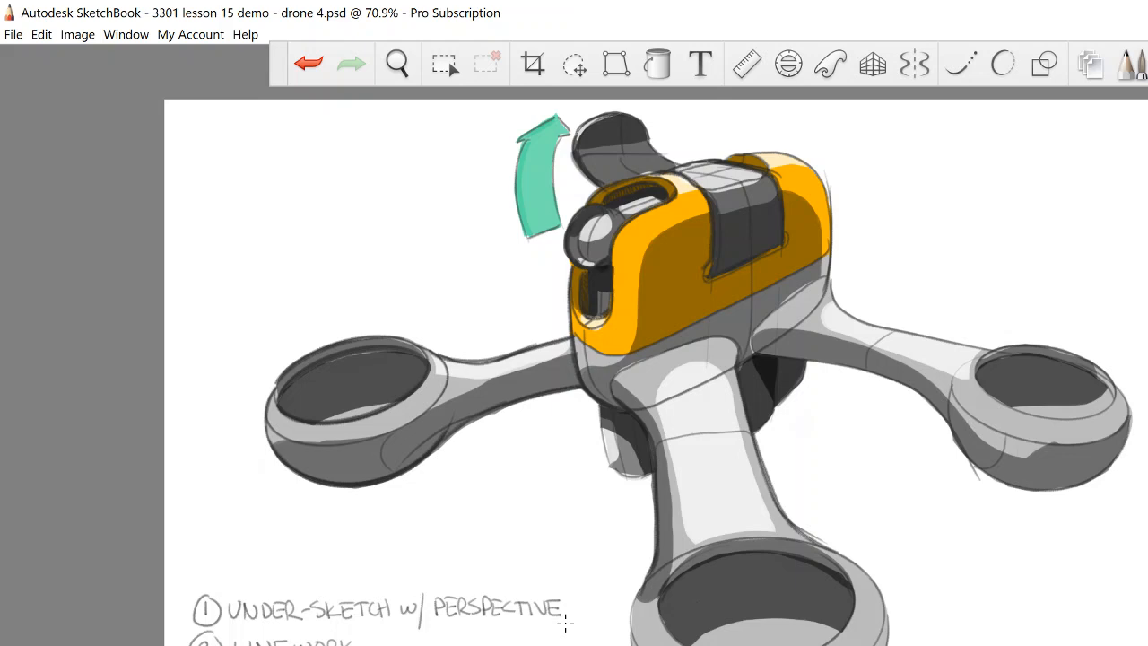
Paint white highlights on the rims of the front and right rotor pods, keeping the dark openings clear.
mouse_move(685, 557)
mouse_down()
mouse_move(639, 623)
mouse_move(678, 570)
mouse_move(663, 615)
mouse_move(698, 565)
mouse_up()
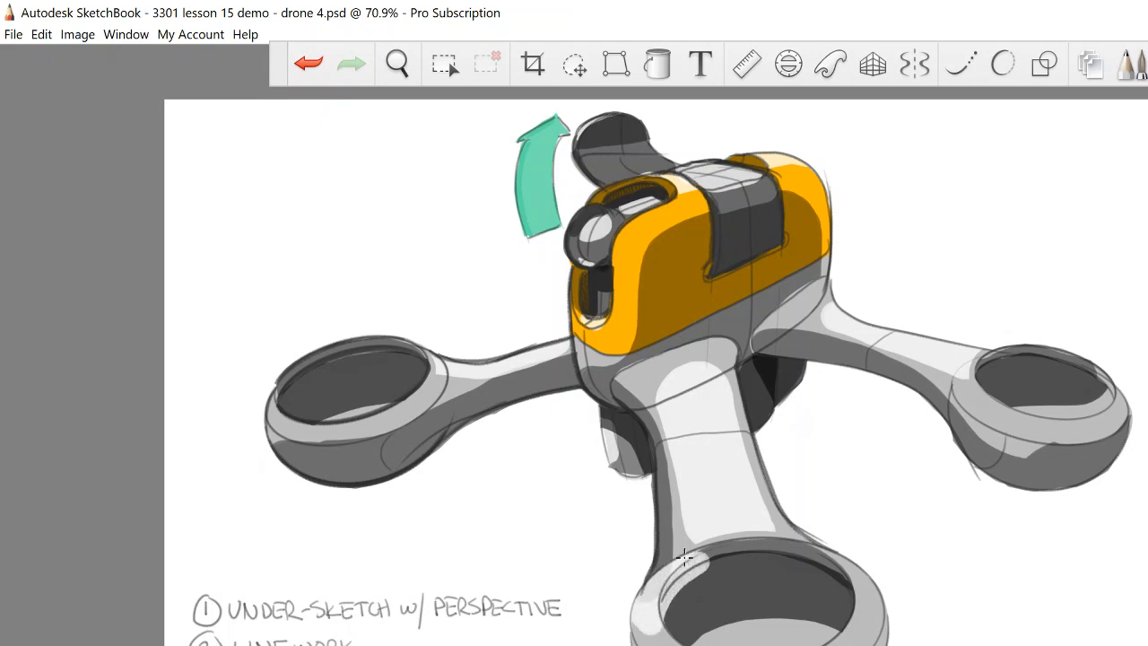
mouse_move(666, 626)
mouse_down()
mouse_move(649, 643)
mouse_move(638, 631)
mouse_move(703, 575)
mouse_move(687, 563)
mouse_move(664, 619)
mouse_move(661, 608)
mouse_up()
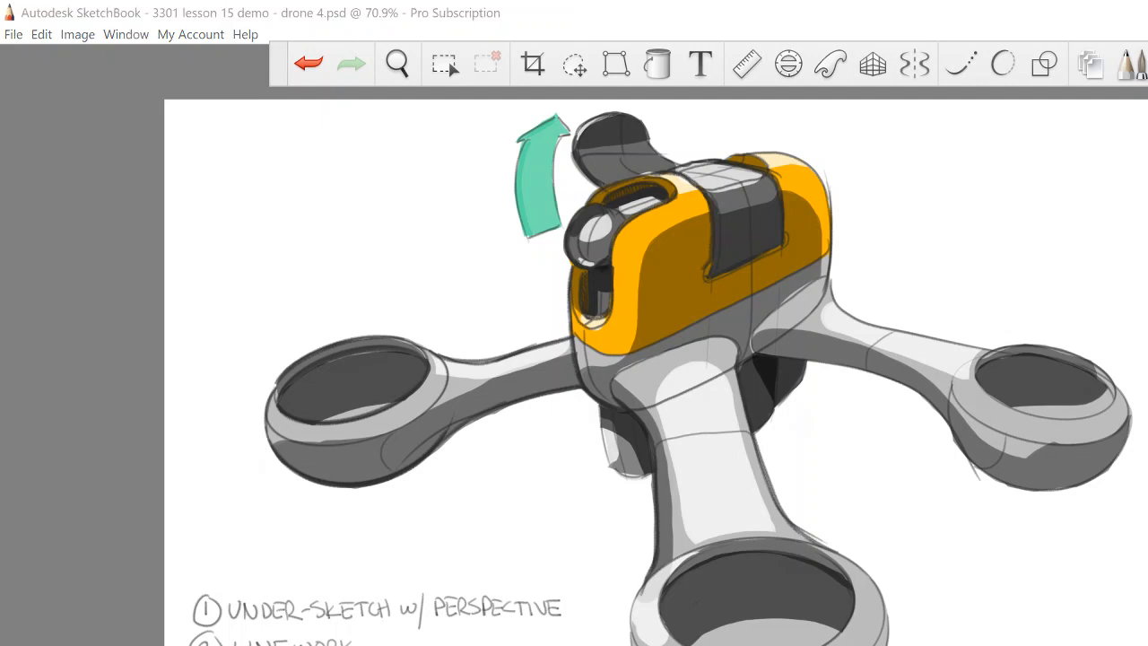
mouse_move(968, 369)
mouse_down()
mouse_move(961, 402)
mouse_move(1009, 412)
mouse_move(983, 372)
mouse_move(992, 344)
mouse_move(1003, 392)
mouse_up()
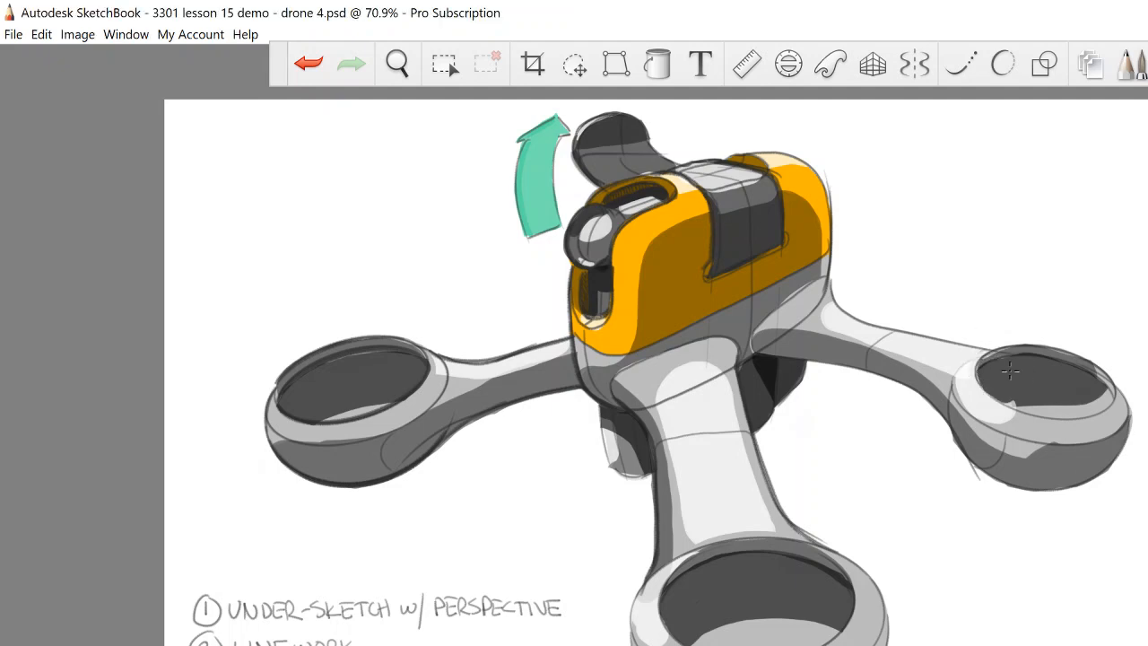
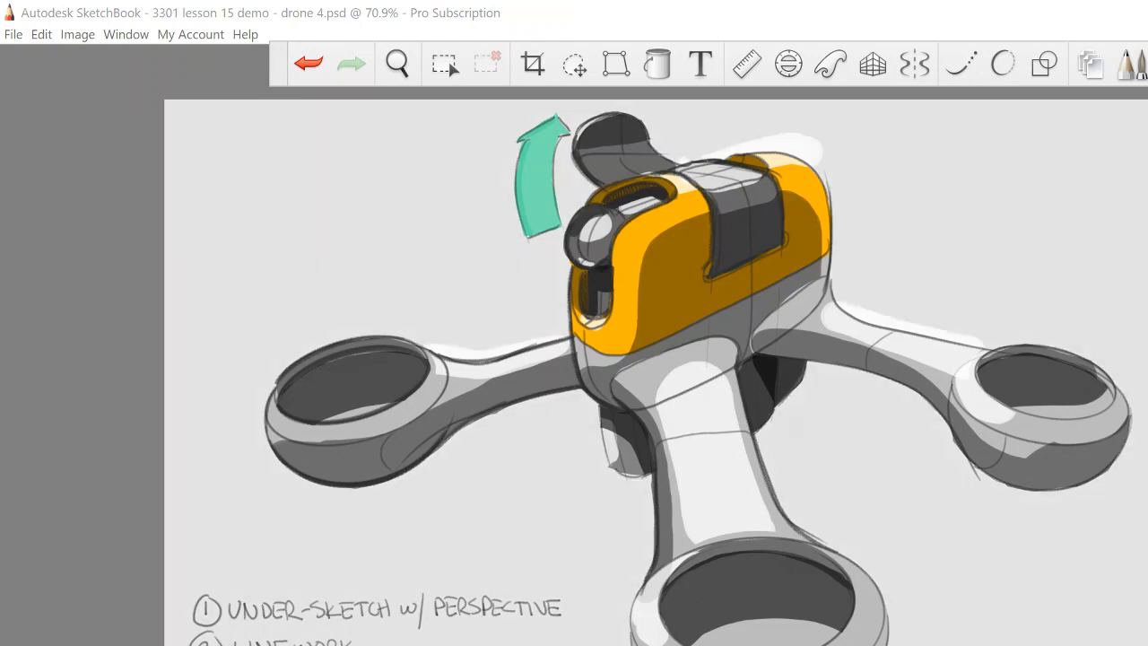
Erase the white highlight spill outside the drone's outline above the orange shell and along both side arms.
click(723, 463)
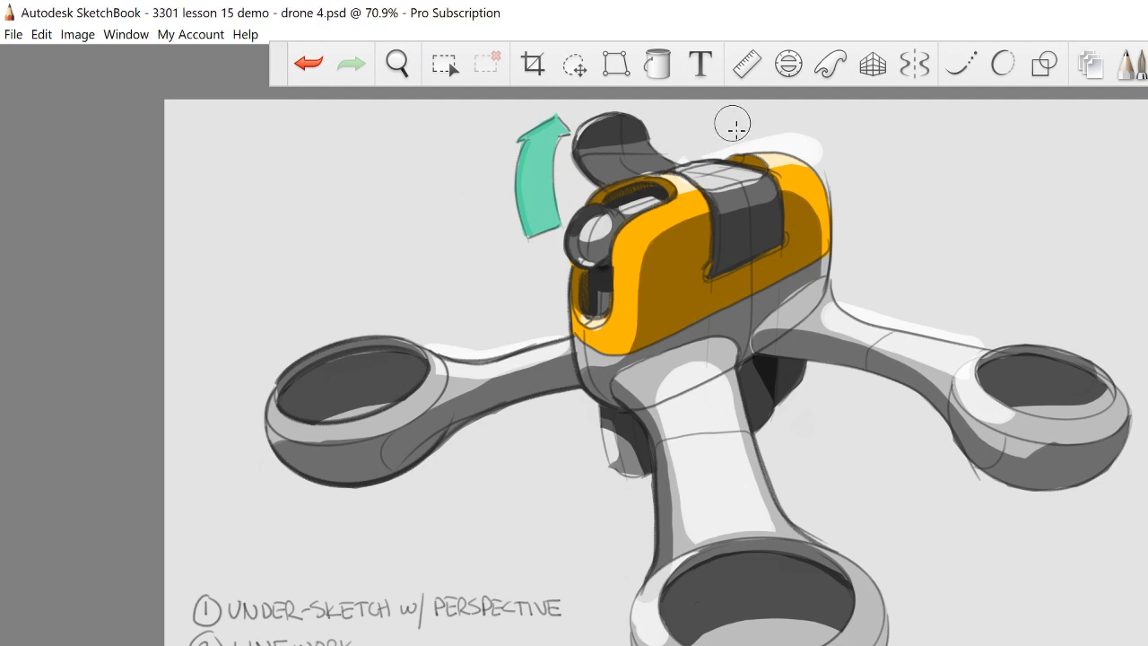
mouse_move(743, 145)
mouse_down()
mouse_move(784, 140)
mouse_move(816, 158)
mouse_move(802, 161)
mouse_up()
drag(854, 296, 971, 332)
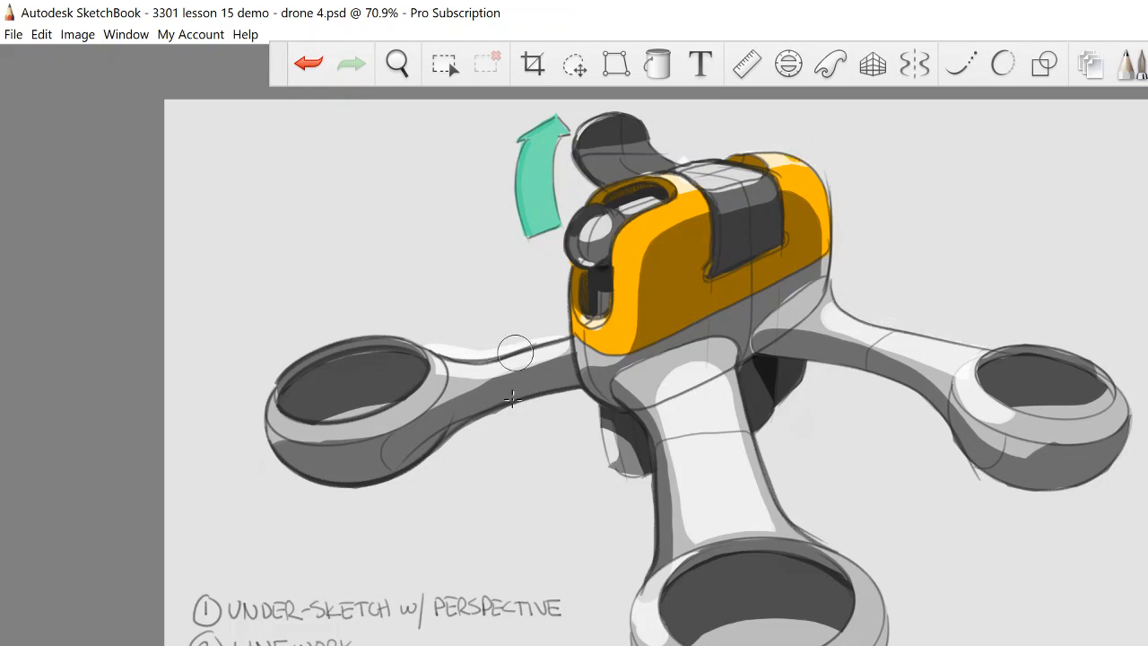
mouse_move(430, 333)
mouse_down()
mouse_move(492, 352)
mouse_move(563, 338)
mouse_up()
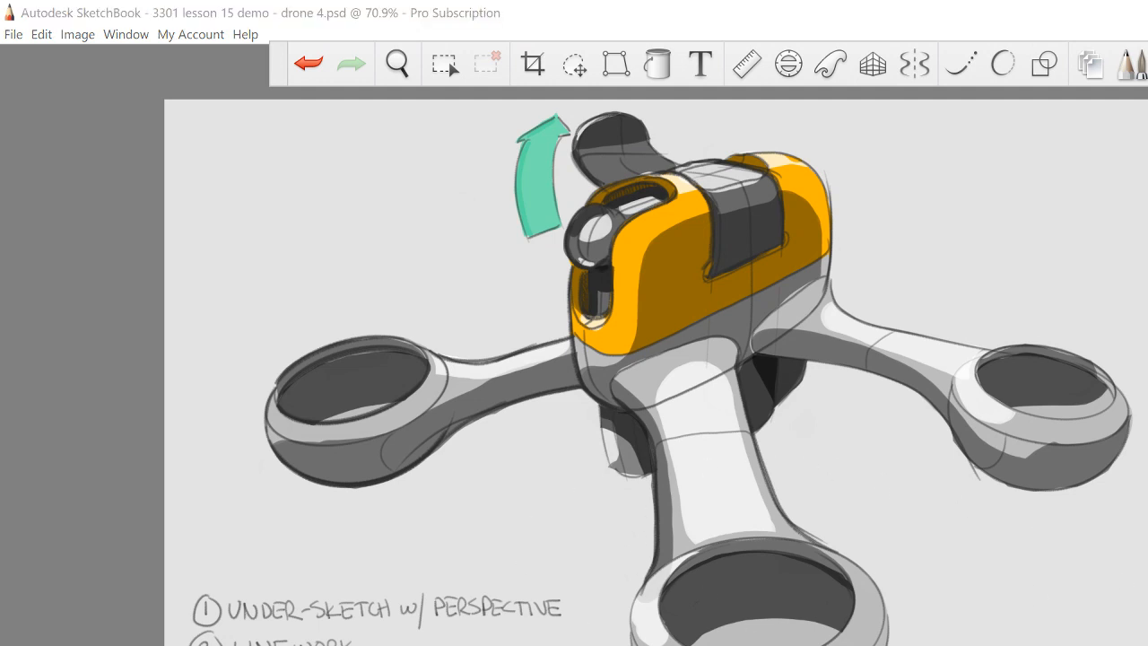
Add a dark grey elliptical ground shadow beneath the drone, then lasso it and shift it slightly up and to the left.
drag(773, 415, 759, 433)
drag(610, 446, 560, 484)
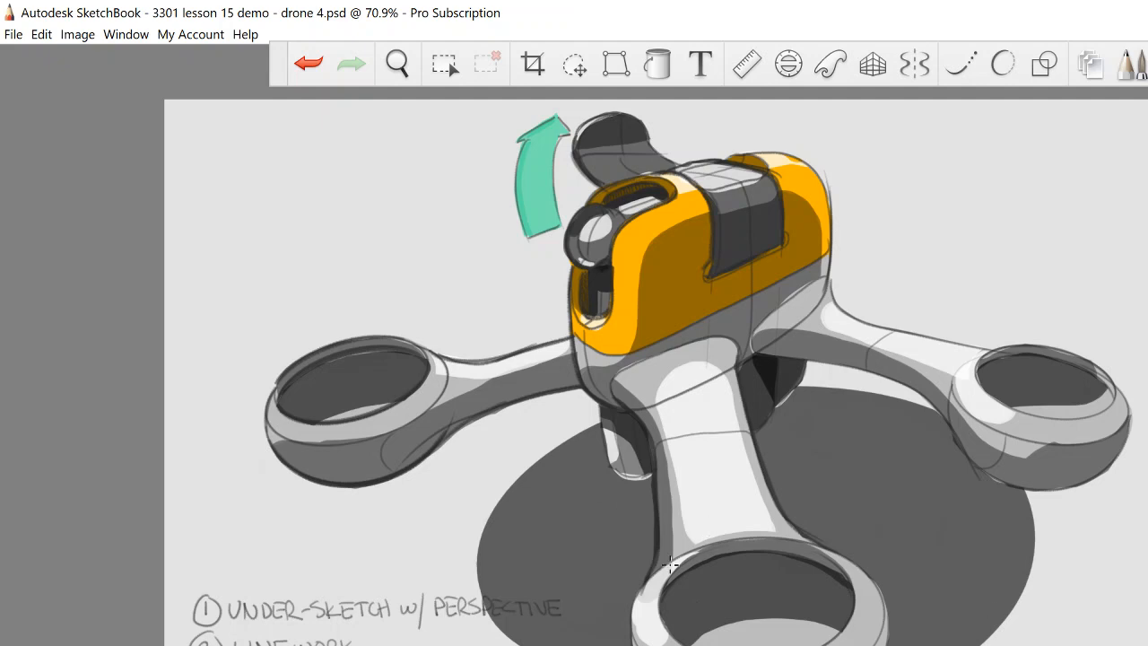
click(573, 68)
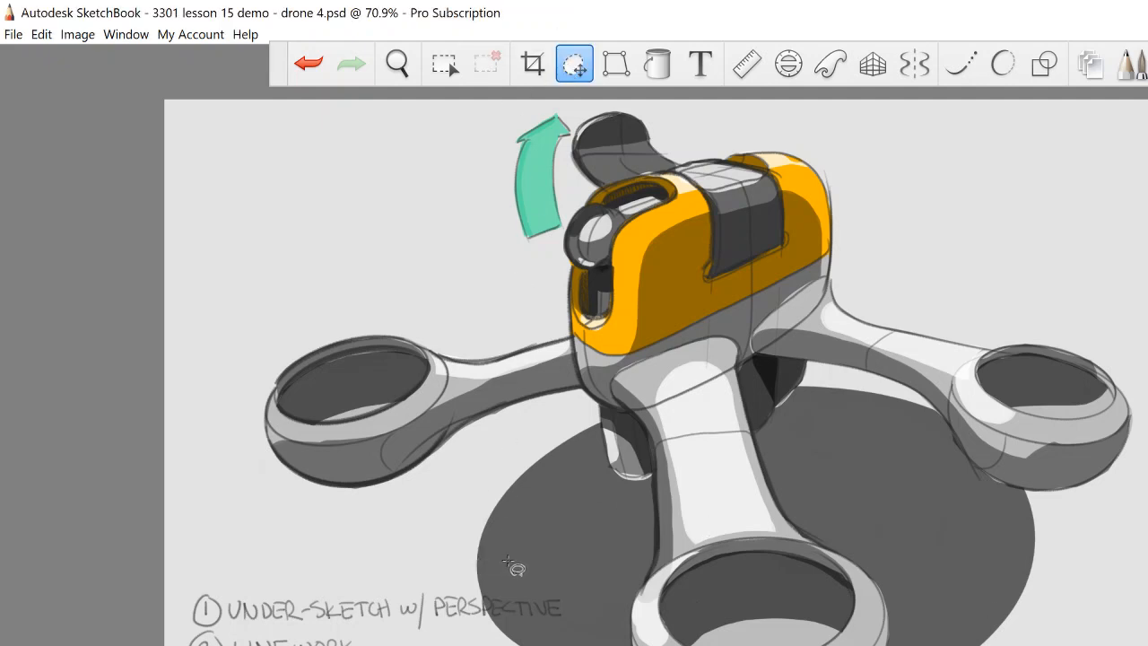
mouse_move(384, 224)
mouse_down()
mouse_move(908, 197)
mouse_move(469, 645)
mouse_move(314, 458)
mouse_up()
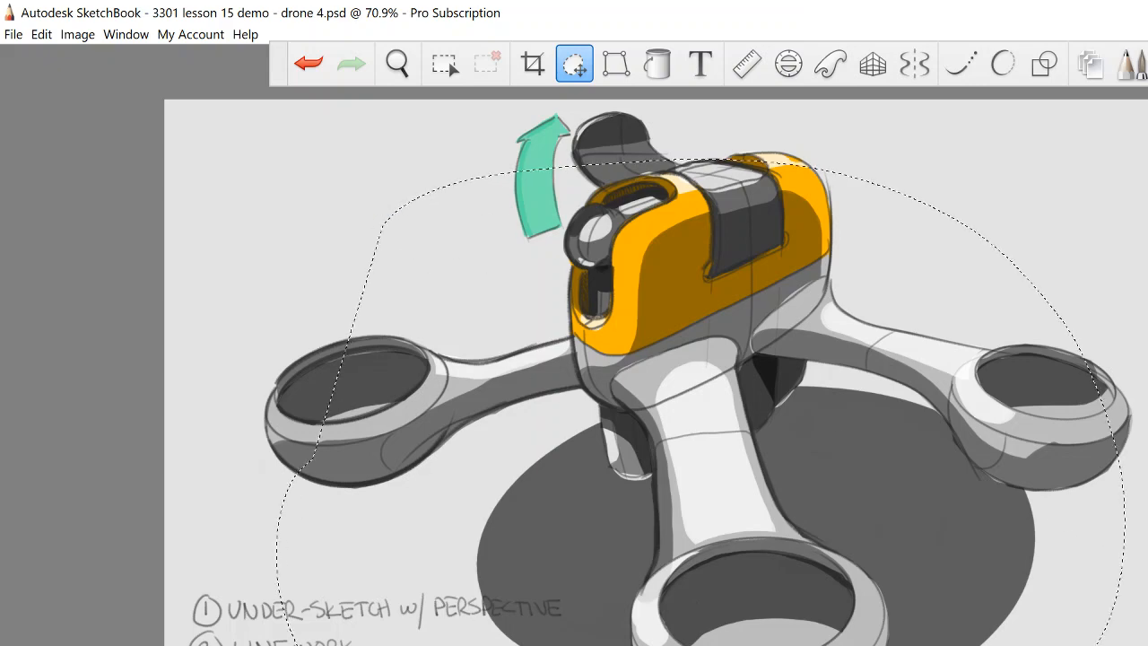
mouse_move(574, 502)
mouse_down()
mouse_move(545, 491)
mouse_move(616, 529)
mouse_move(553, 480)
mouse_move(562, 487)
mouse_up()
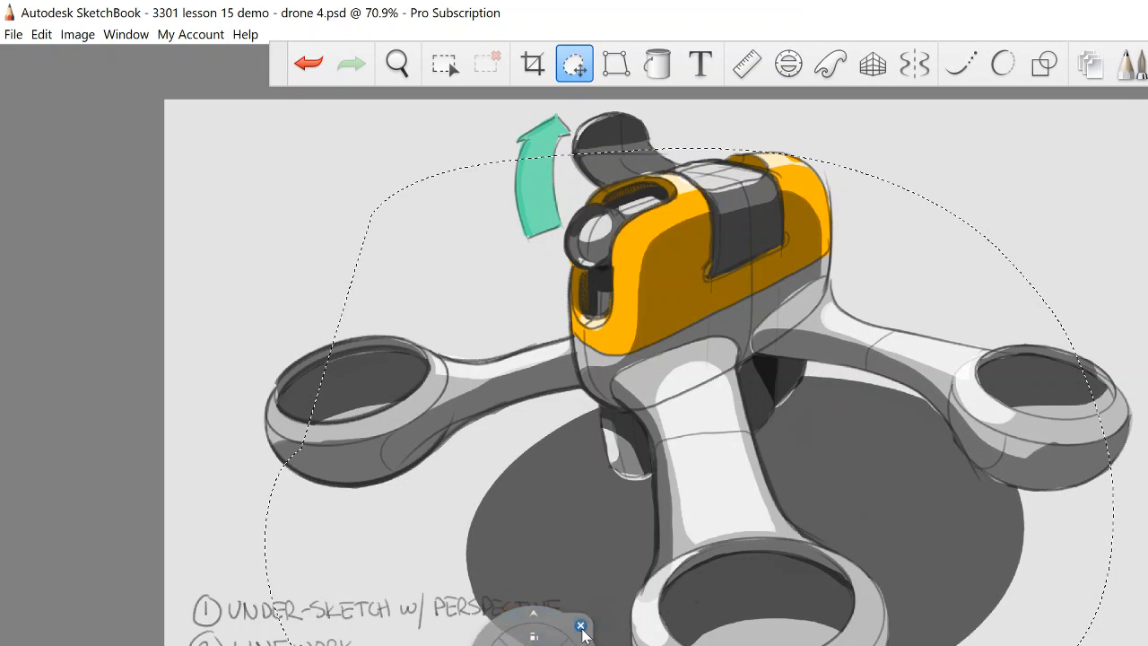
click(580, 631)
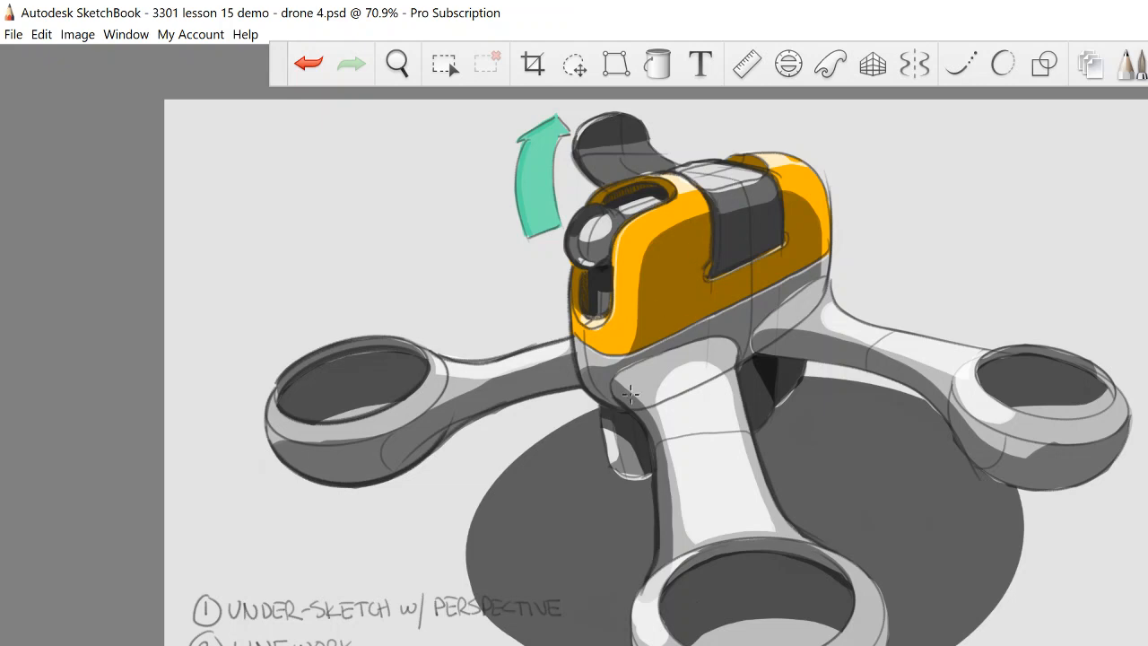
Undo the last accent stroke at the shell's front slot and accent the left edge of the front arm with thin strokes.
drag(583, 270, 583, 304)
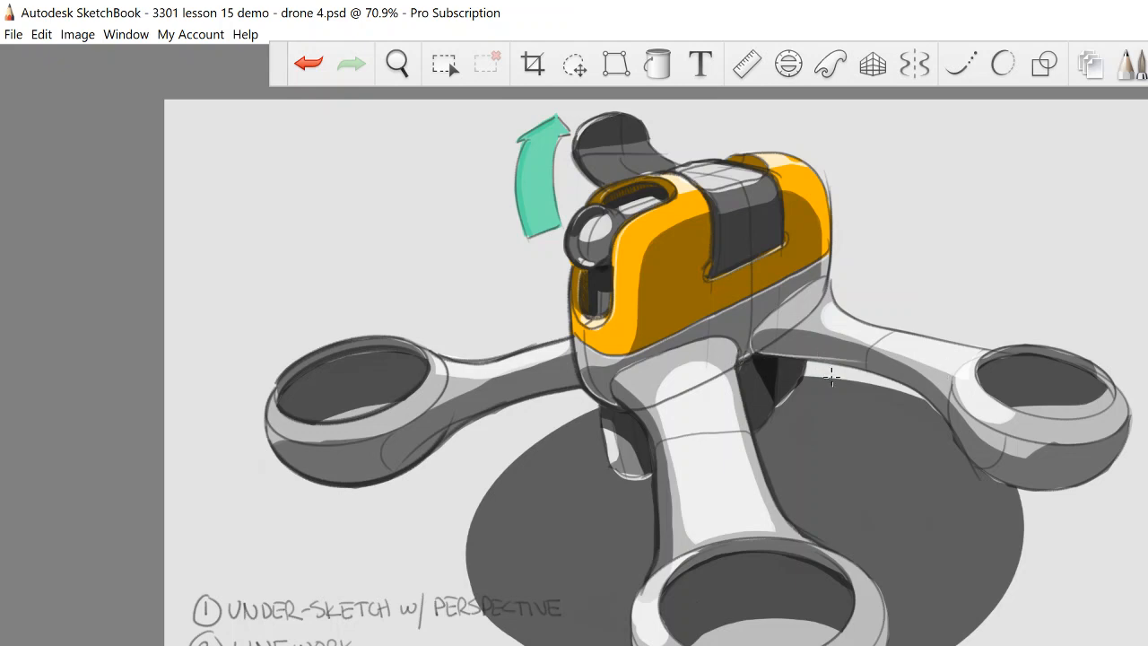
key(ctrl+z)
drag(652, 440, 661, 516)
drag(653, 445, 661, 517)
drag(661, 464, 663, 486)
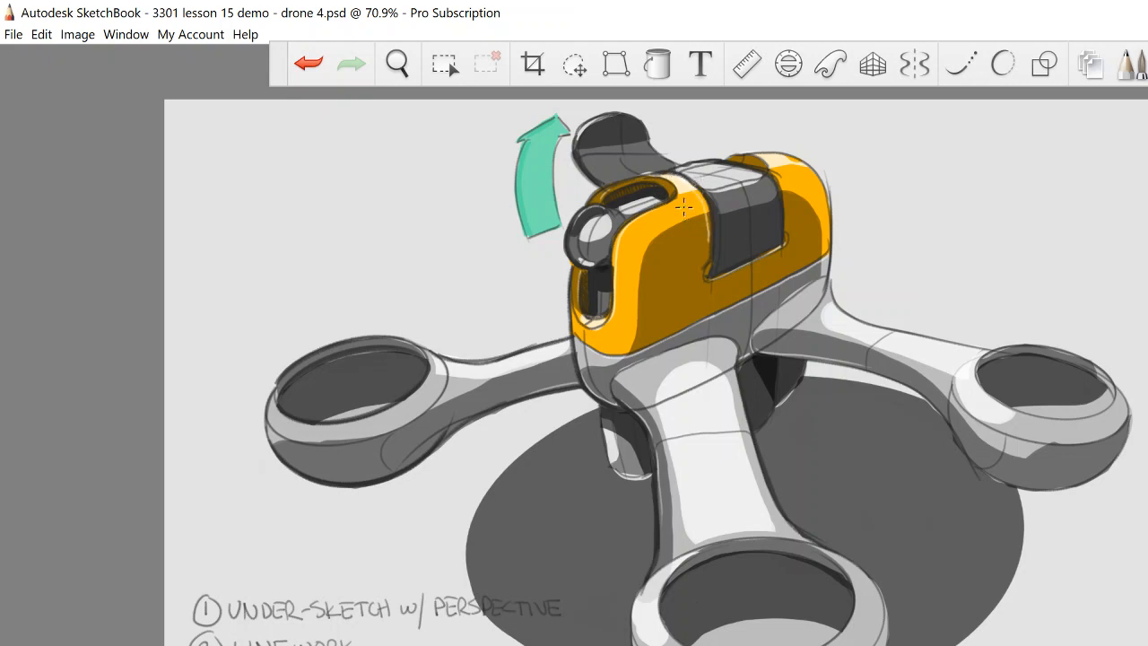
Paint thin white edge highlights along both sides of the dark central cover, undoing the misplaced strokes.
key(ctrl+z)
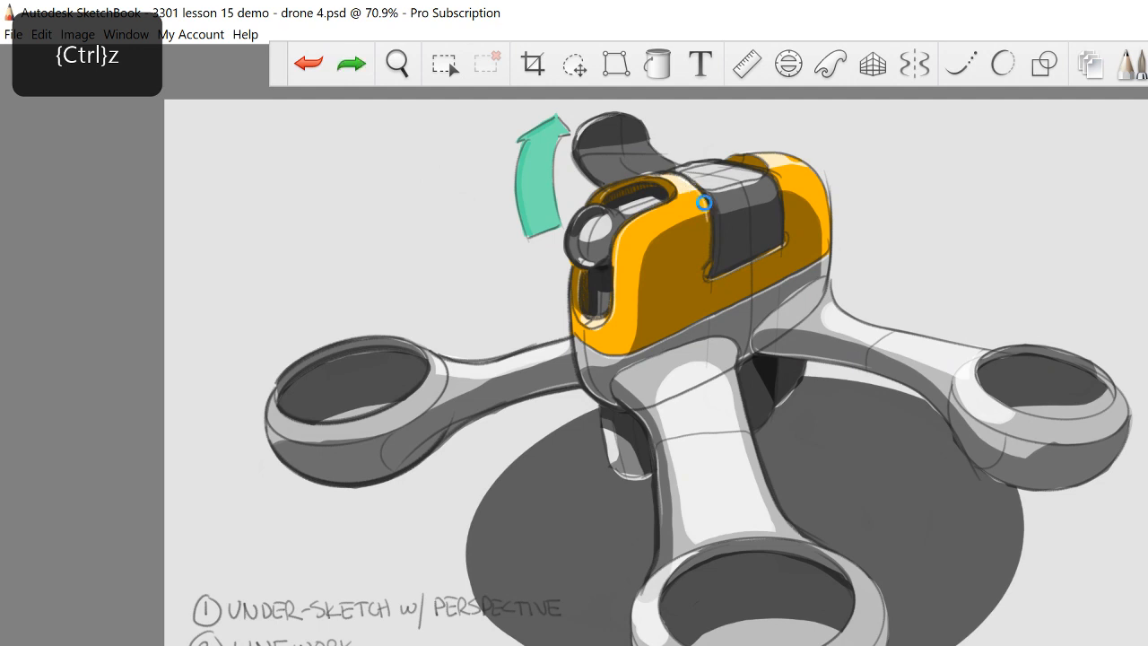
drag(706, 211, 709, 253)
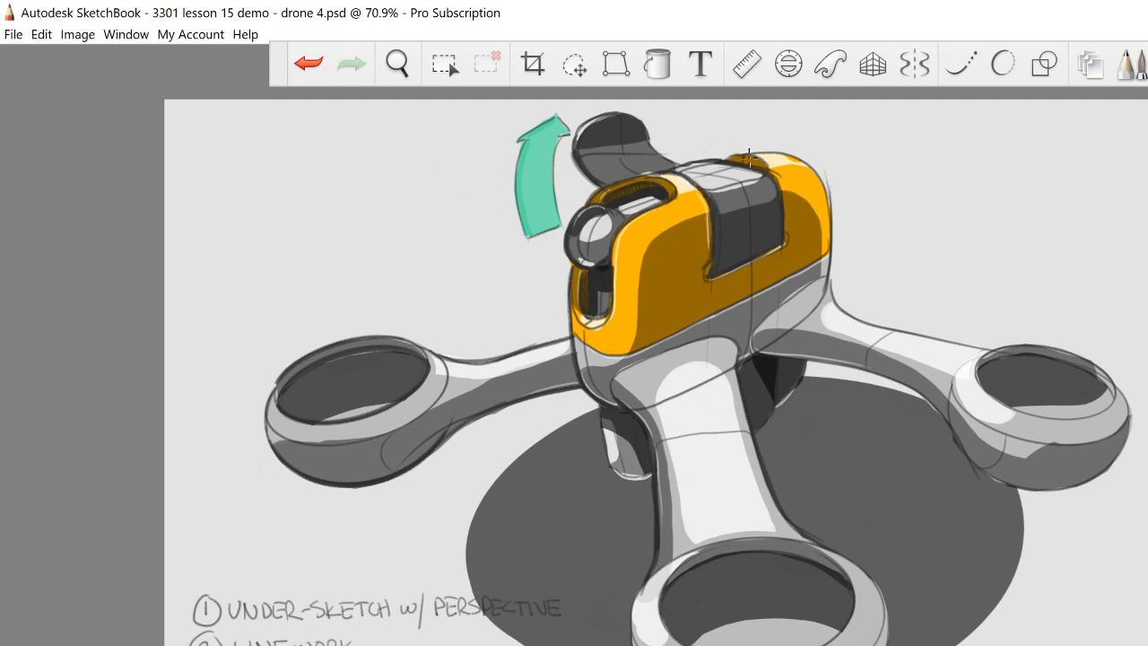
key(ctrl+z)
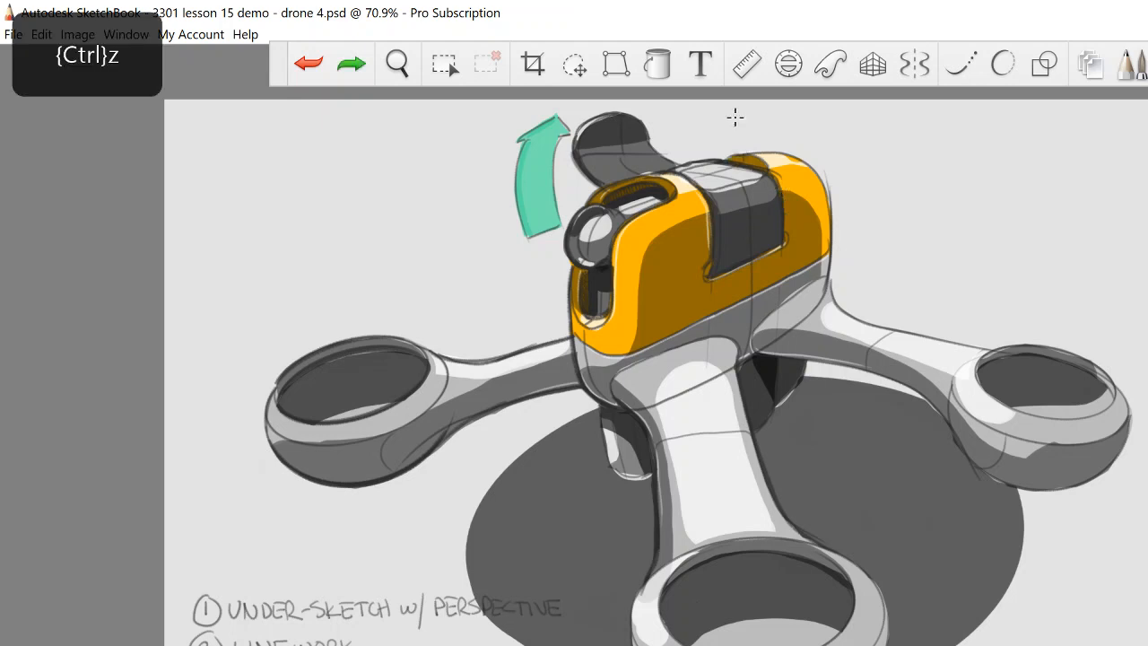
drag(774, 178, 777, 205)
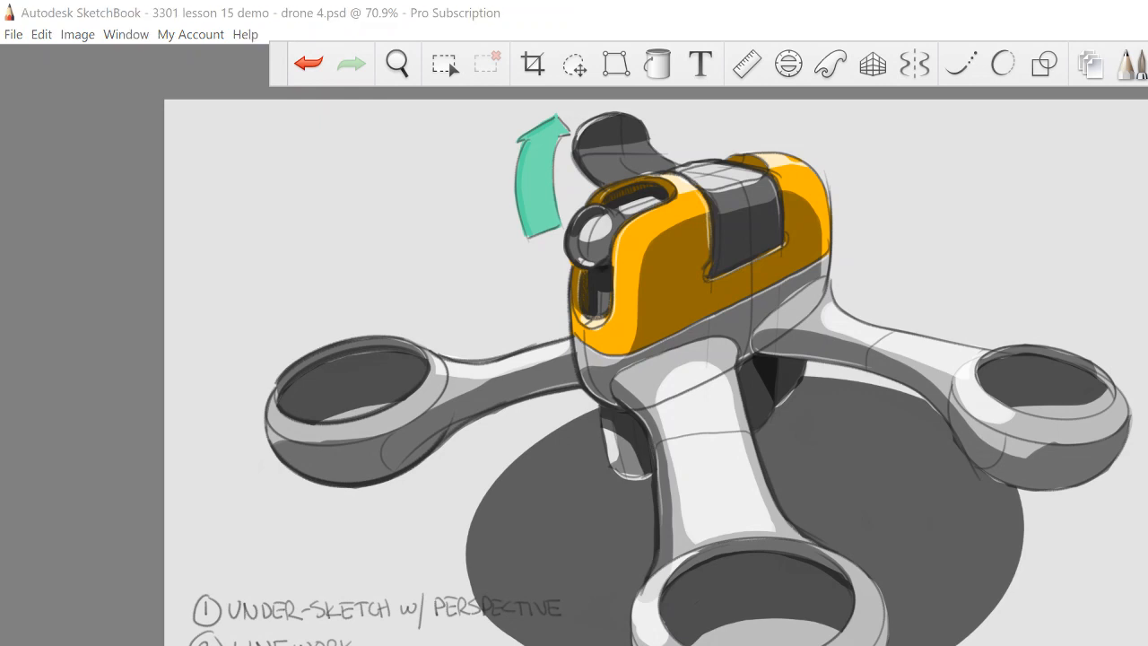
Merge the drawing's layers into one, accepting the flattening of locked layers and the loss of hidden ones.
key(shift)
key(ctrl+e)
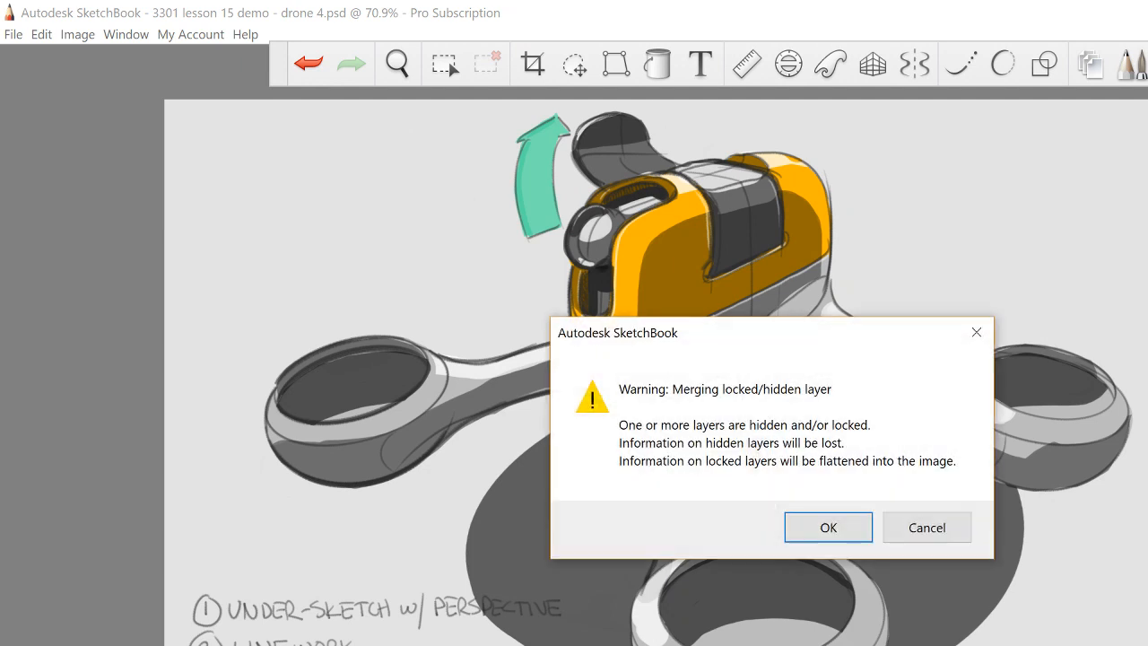
click(833, 519)
Try scaling down the lassoed drone with its shadow and moving it across the canvas, undoing the transform.
key(l)
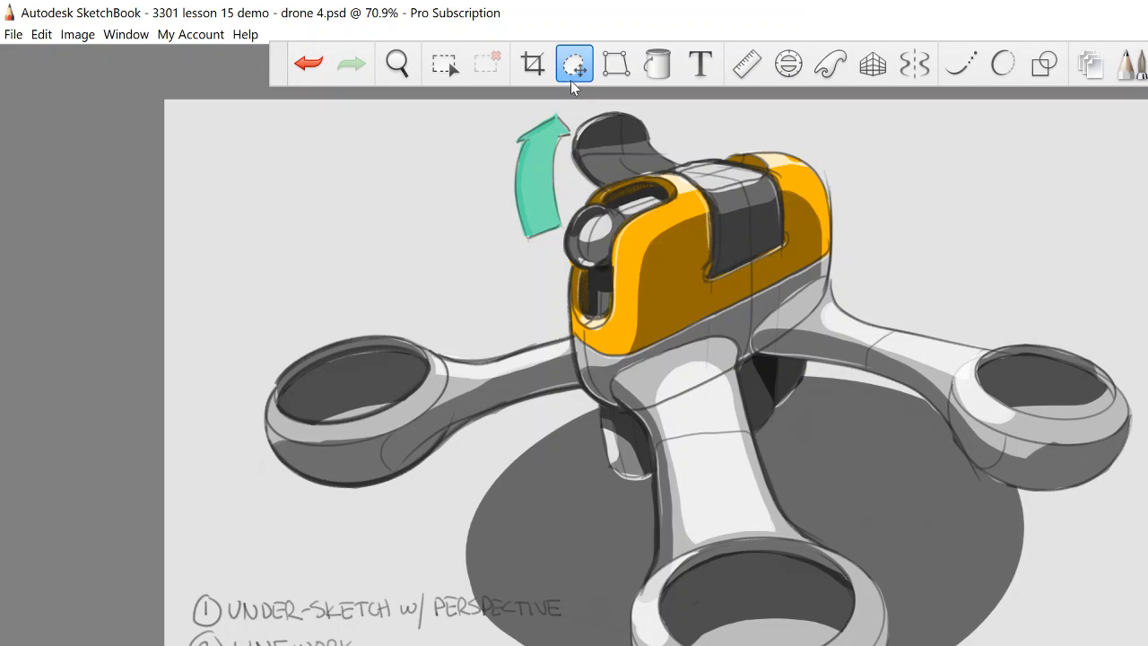
mouse_move(392, 152)
mouse_down()
mouse_move(901, 137)
mouse_move(769, 645)
mouse_move(282, 645)
mouse_move(258, 295)
mouse_up()
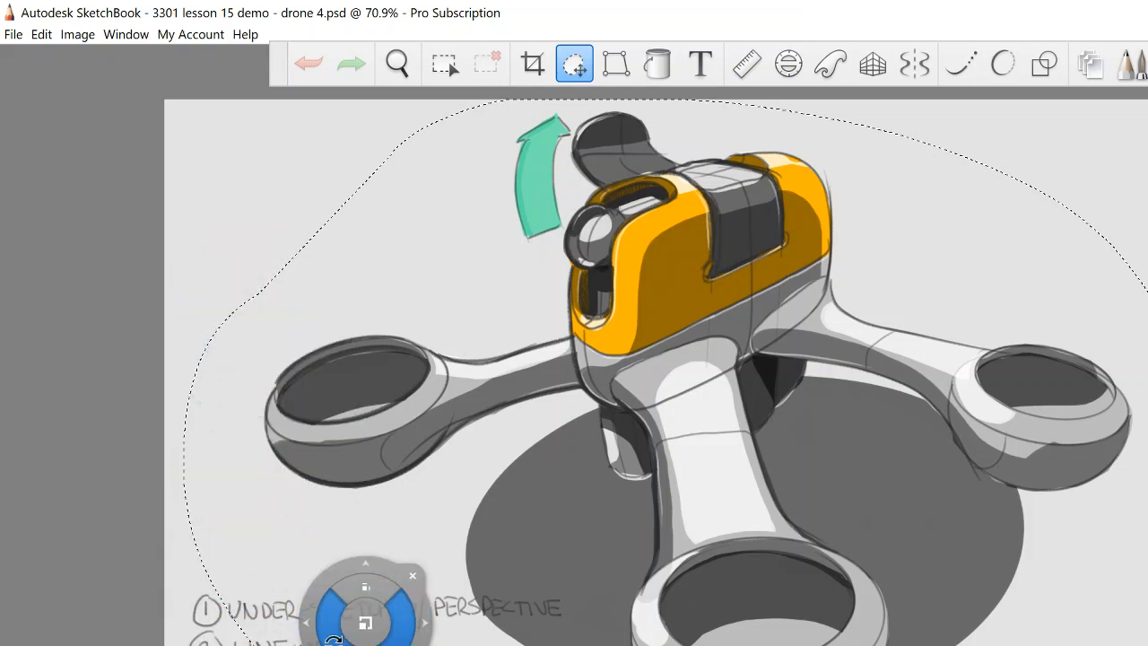
drag(334, 639, 486, 552)
click(449, 593)
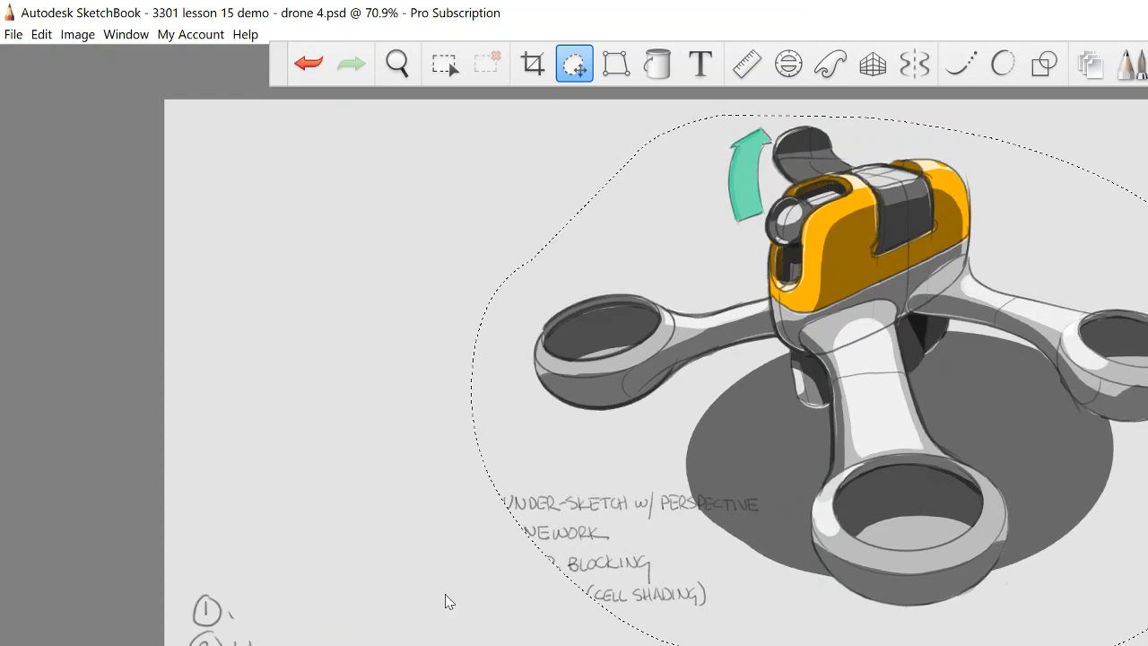
key(ctrl+z)
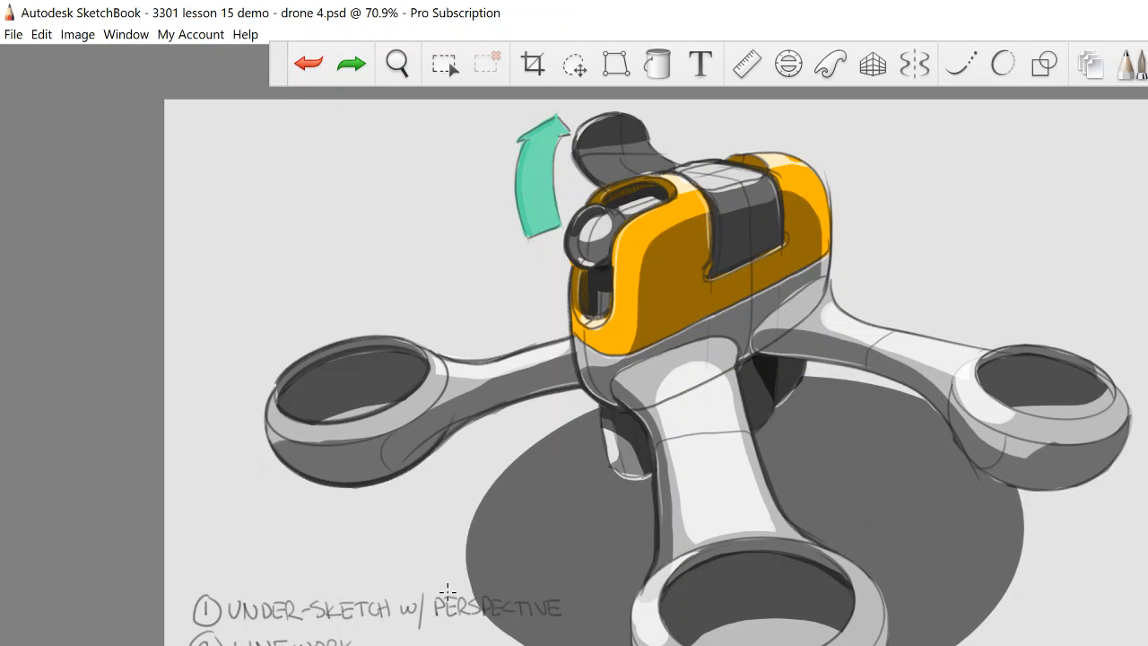
Save the drawing and open "3301 lesson 15 demo - drone 3" from the WN folder in Autodesk SketchBook, dismissing the start-up window.
key(ctrl+s)
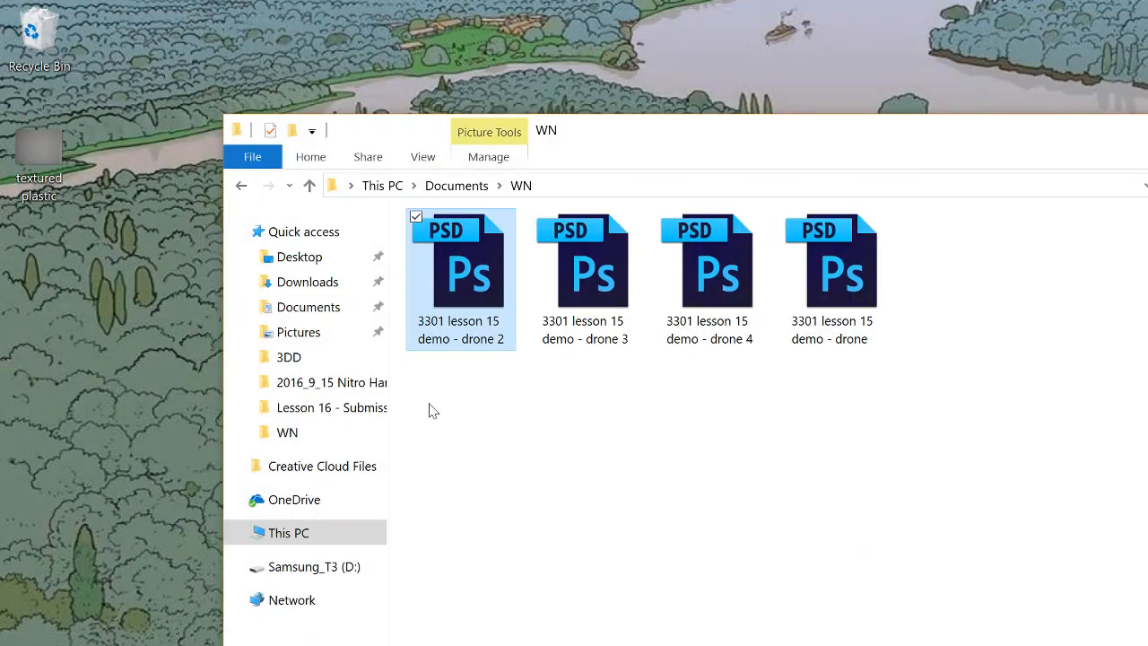
click(585, 262)
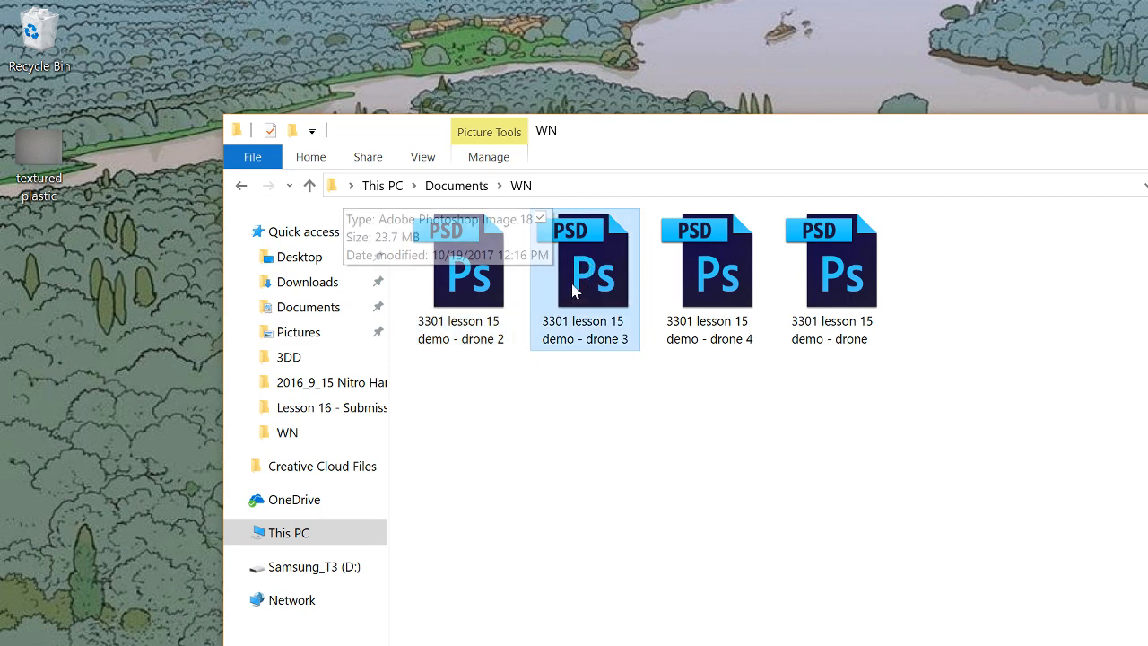
right_click(607, 278)
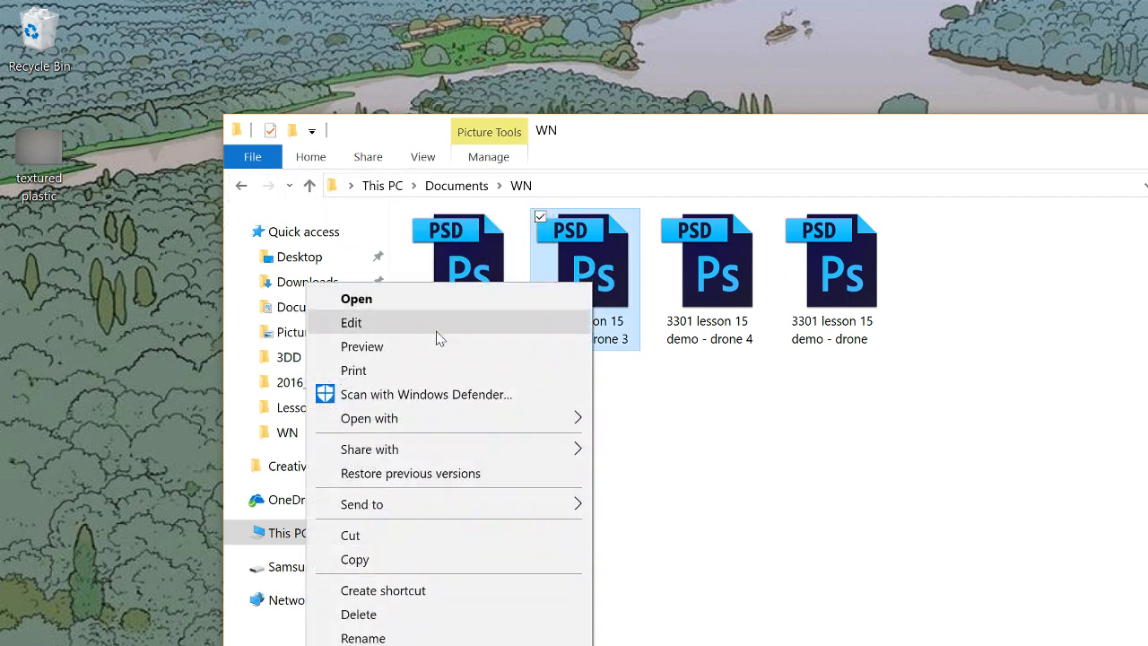
mouse_move(313, 409)
click(137, 464)
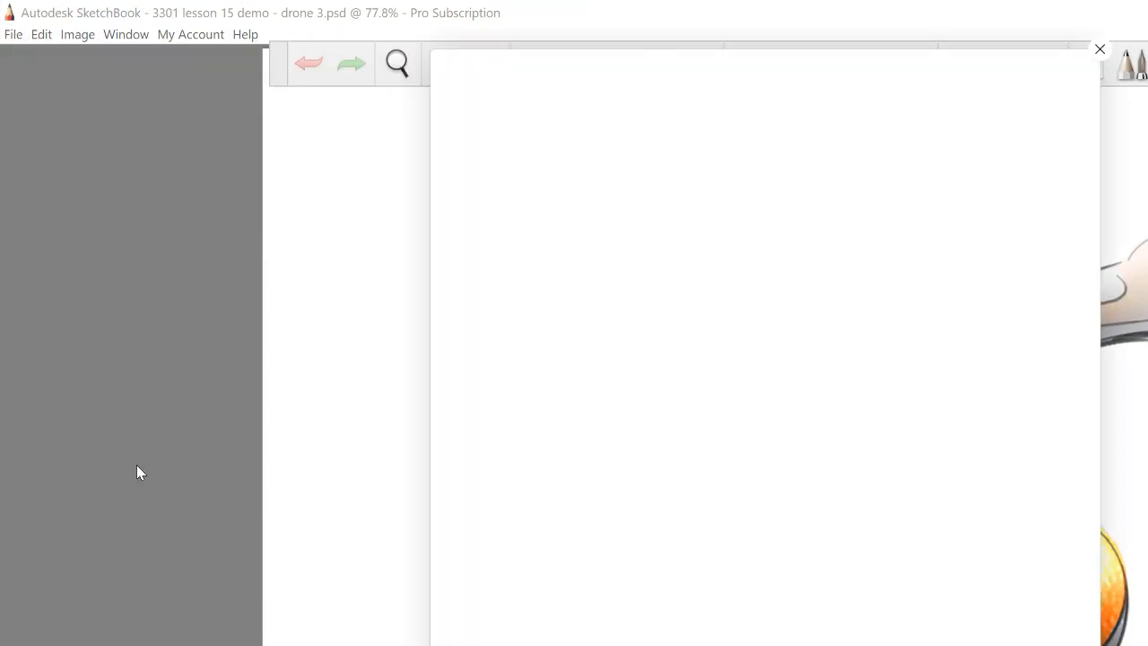
click(1099, 49)
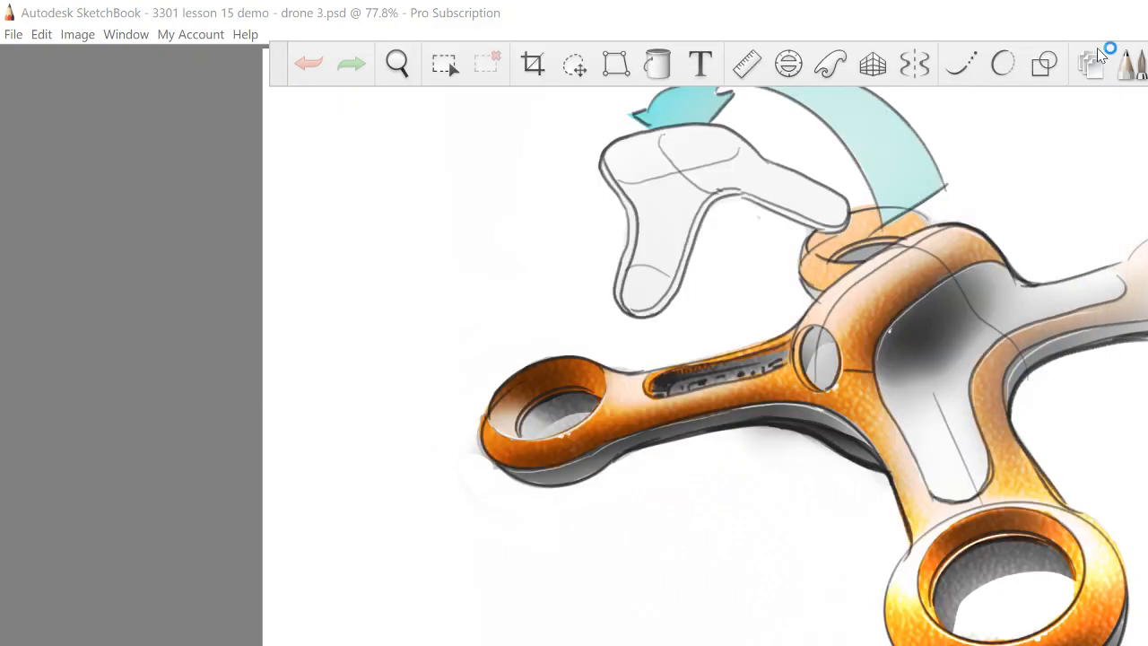